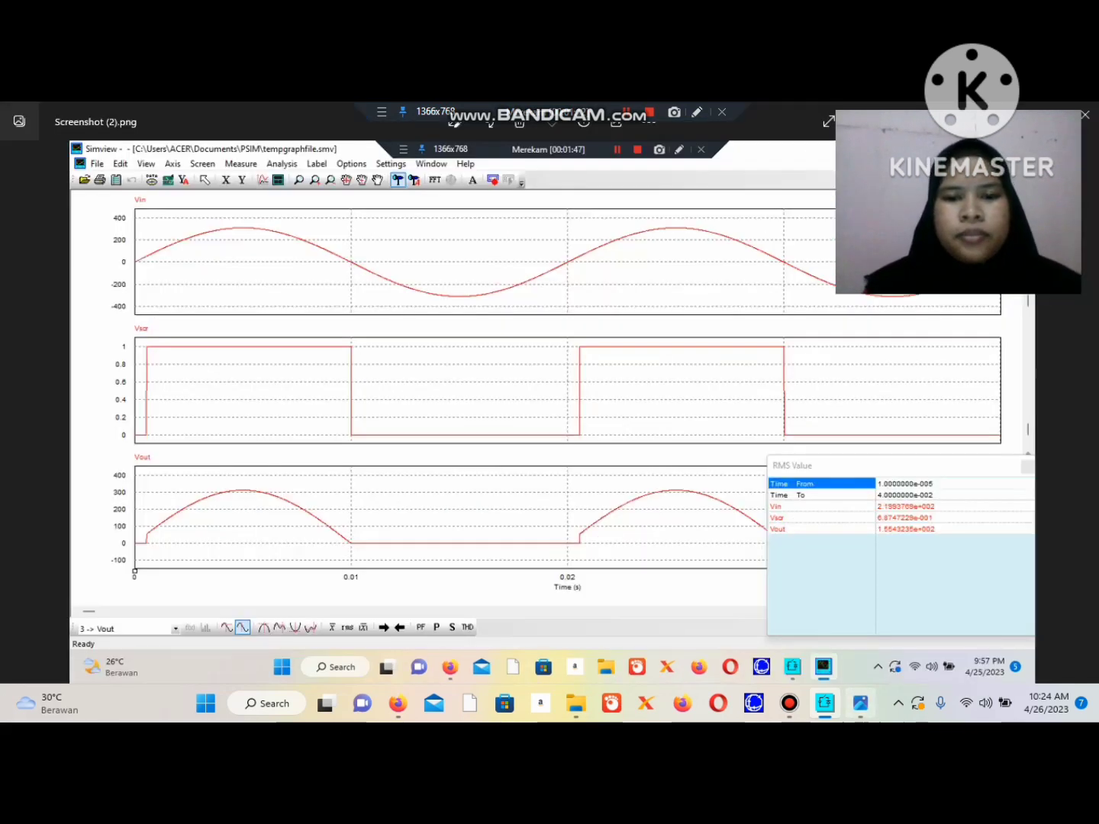
- Review the half-wave circuit's Vin, Vscr and Vout waveforms in Screenshot (1).png and the RMS values in Screenshot (2).png
click(860, 704)
key(Left)
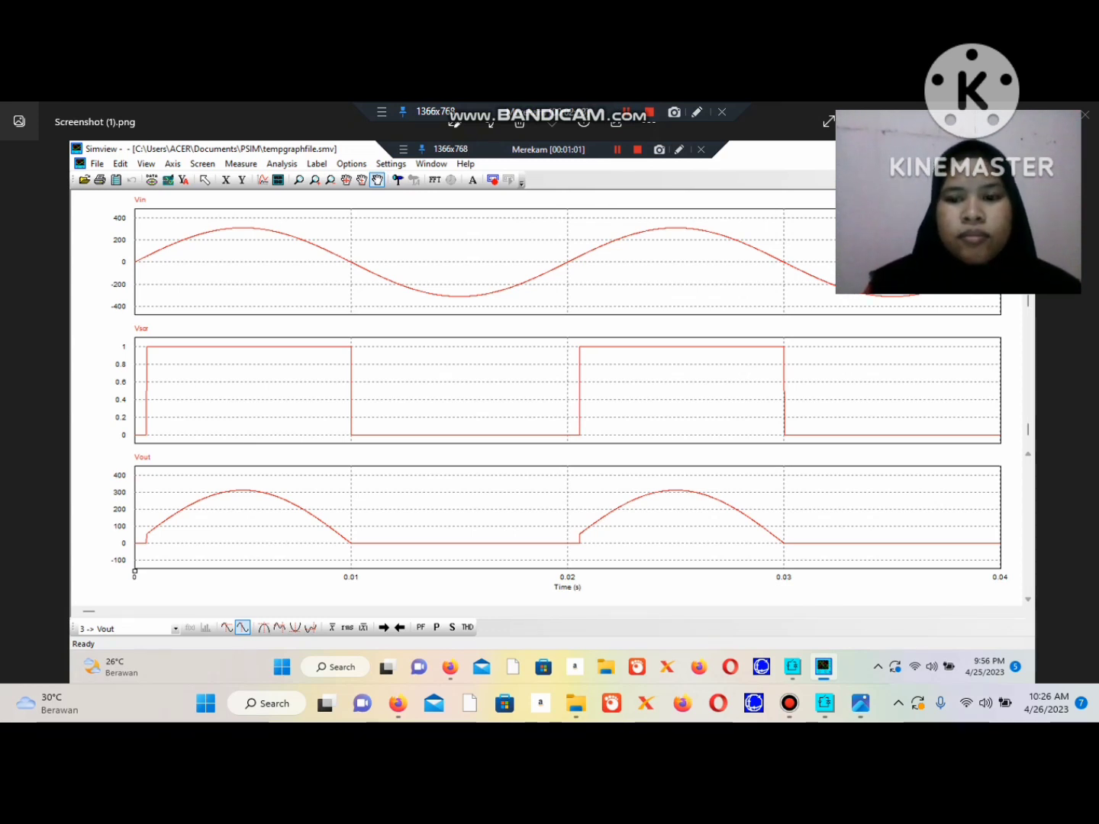
click(549, 413)
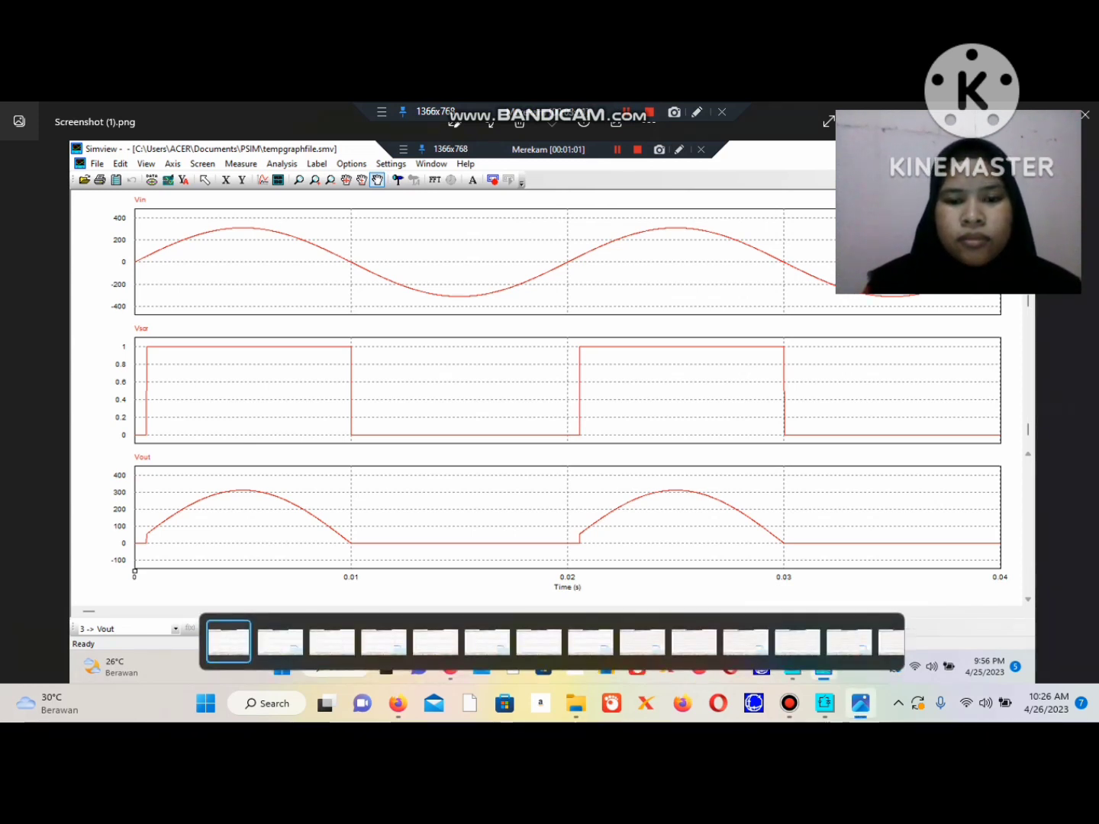
click(280, 642)
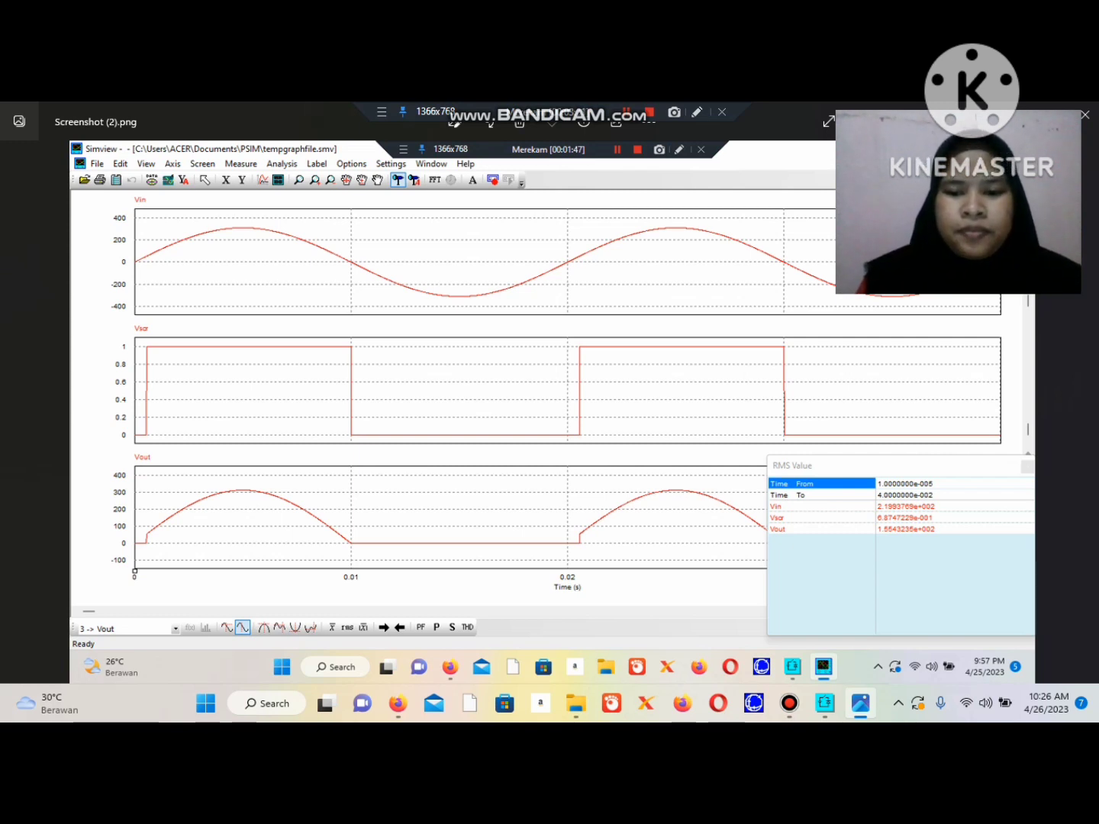
- Switch to PSIM and set the switching points of the thyristor's gating block to 170 180
click(825, 702)
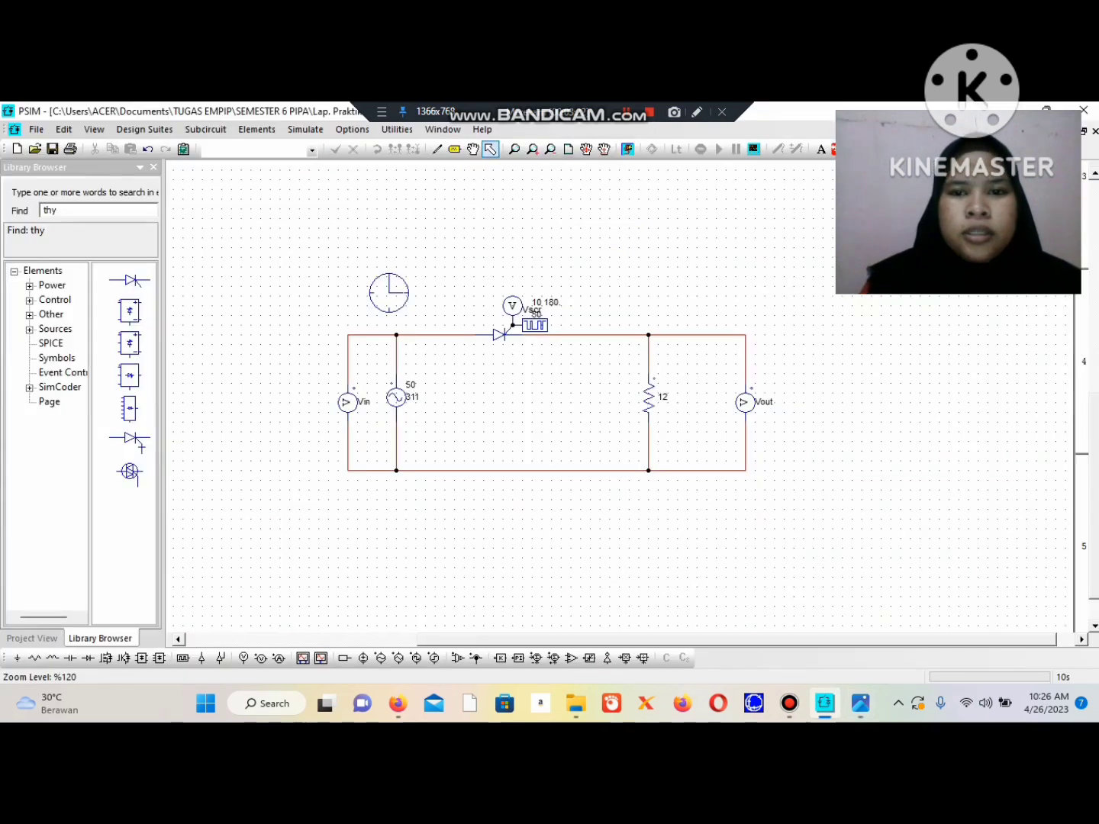
text(7)
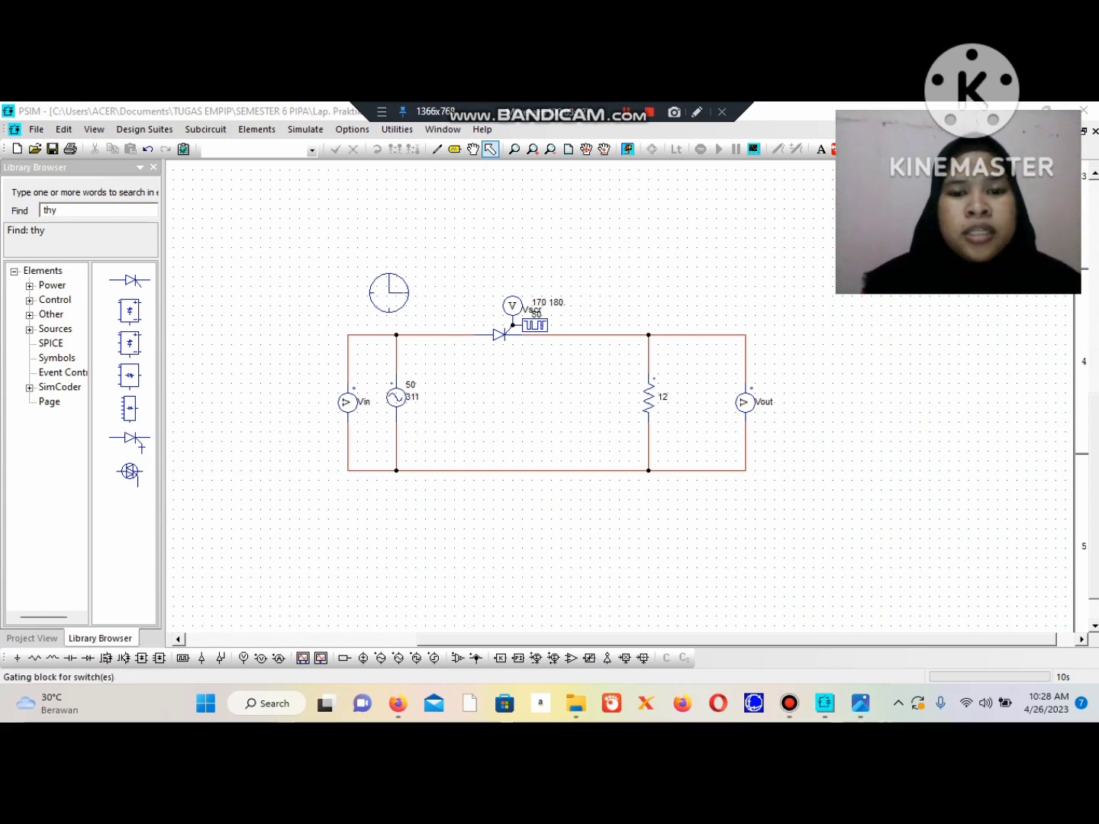
click(534, 326)
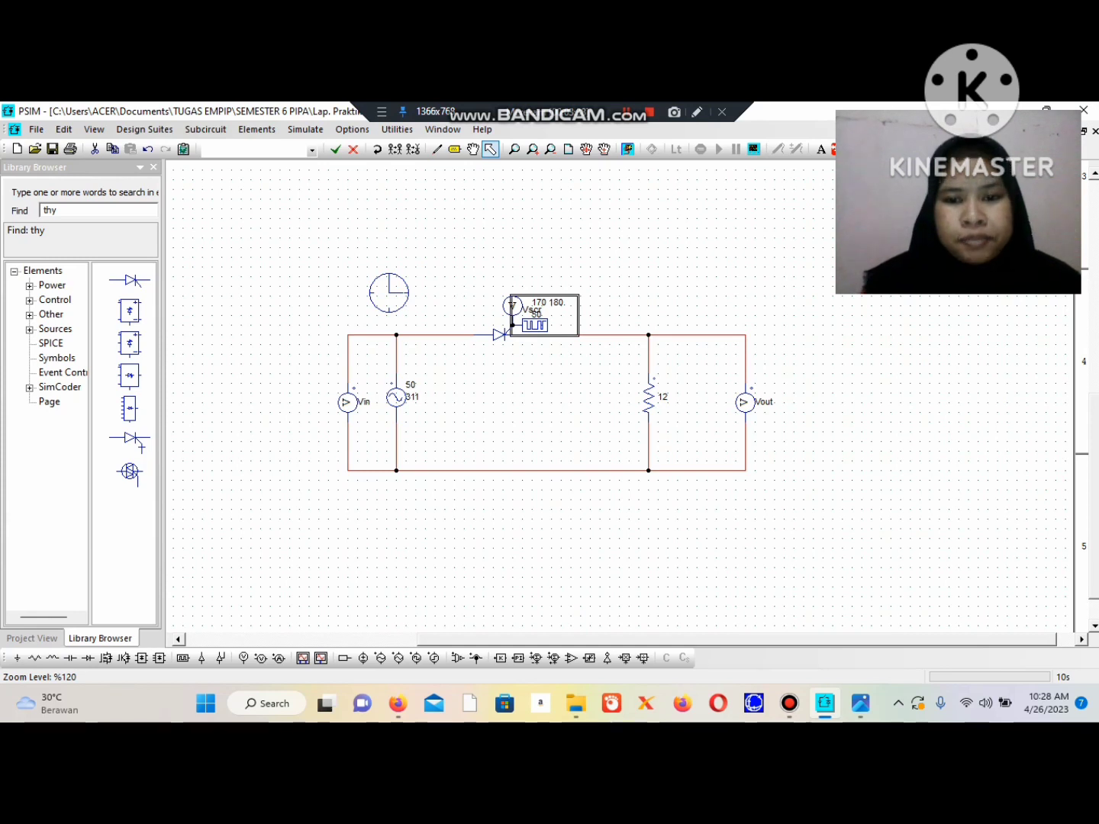
- Switch to the image viewer and examine the 170-degree firing waveforms in Screenshot (3).png and their RMS values in Screenshot (4).png
click(860, 705)
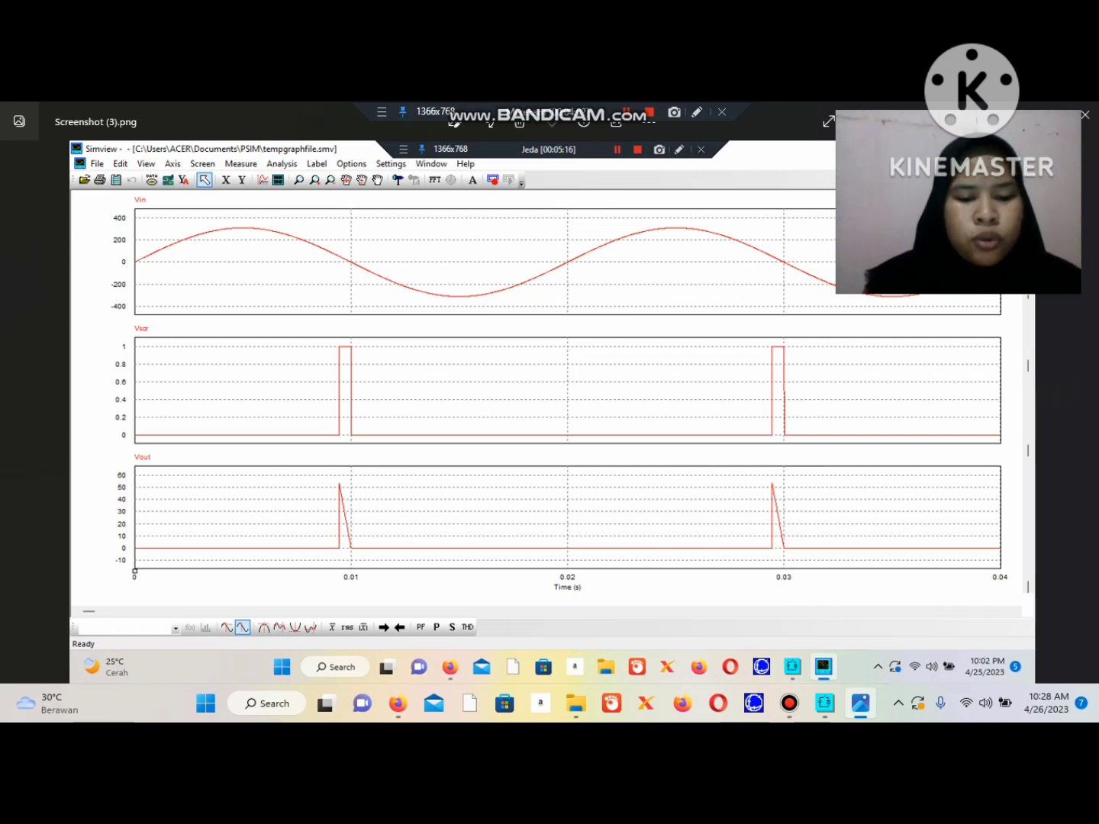
key(Right)
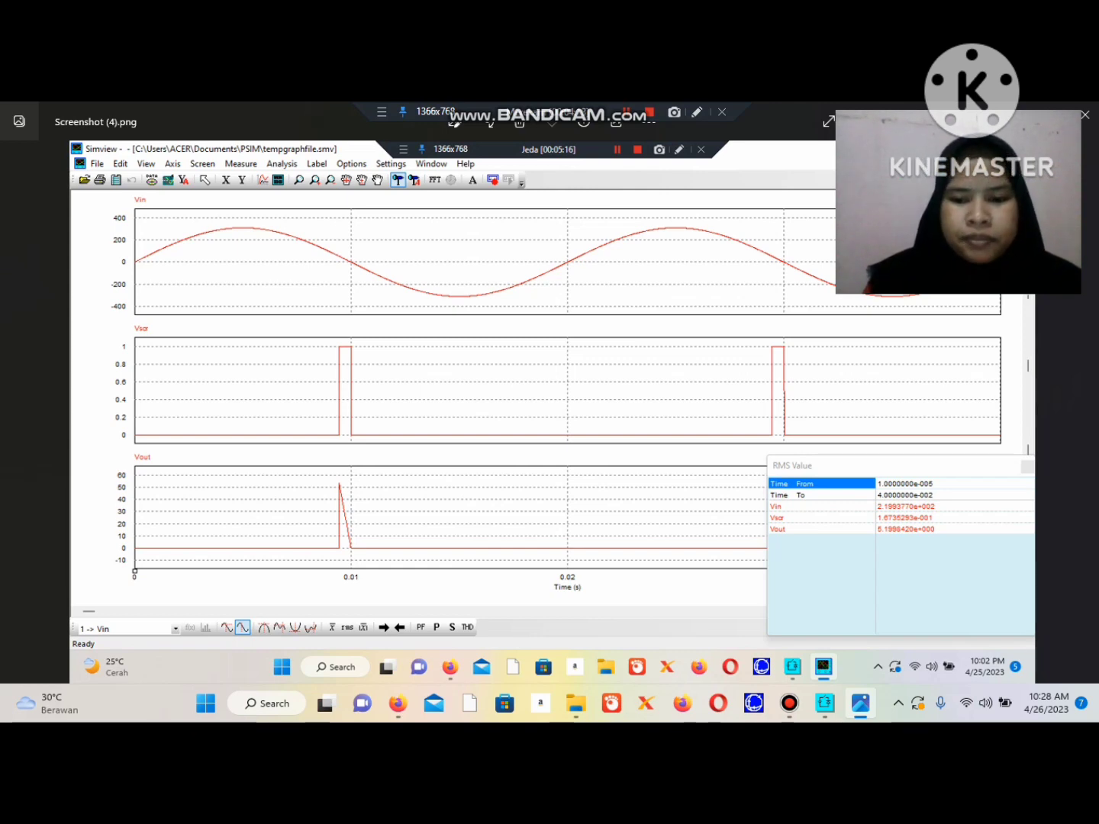
- Switch to PSIM, set the capacitance of the capacitor beside the load resistor to 2200uf, and display that value on the schematic
click(825, 704)
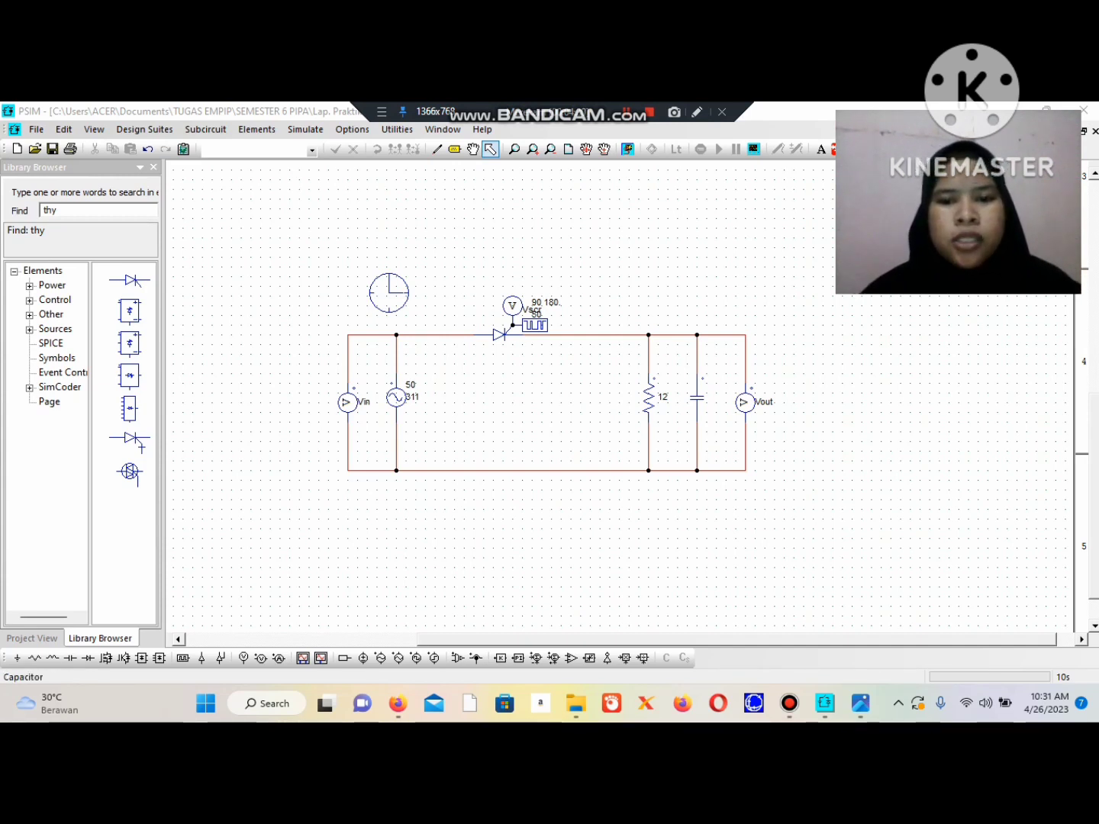
click(697, 396)
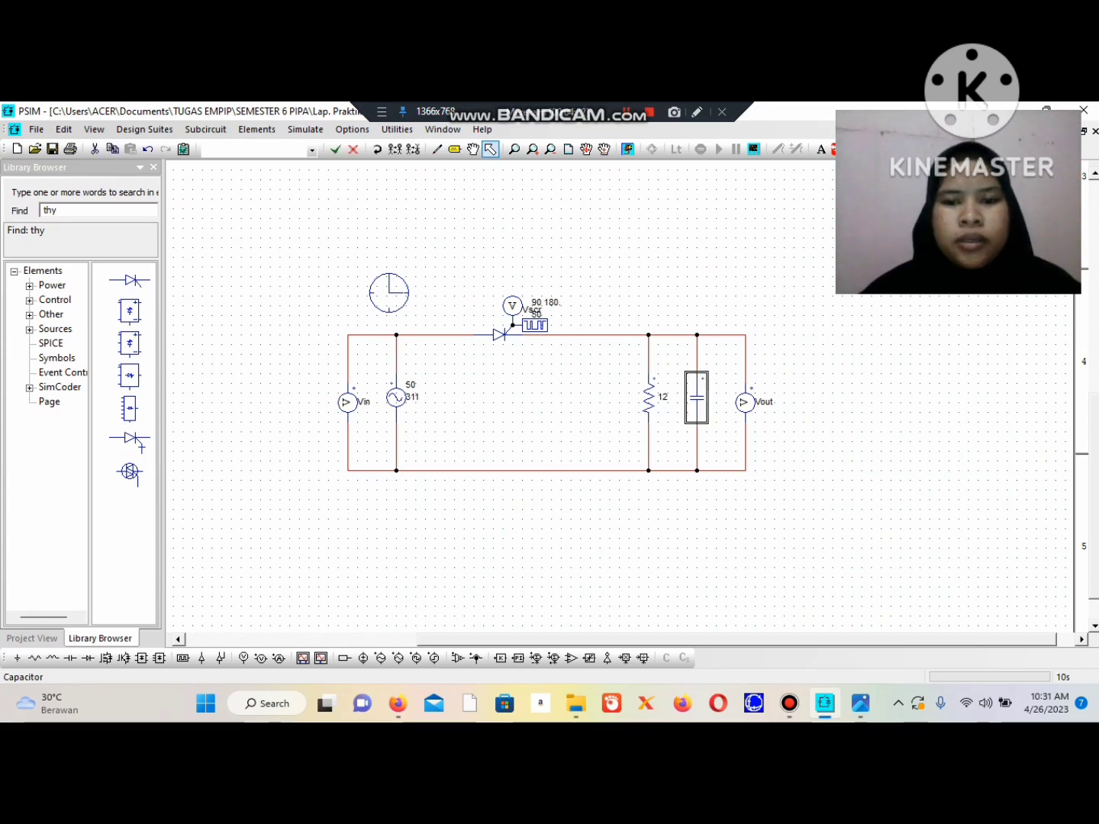
double_click(697, 396)
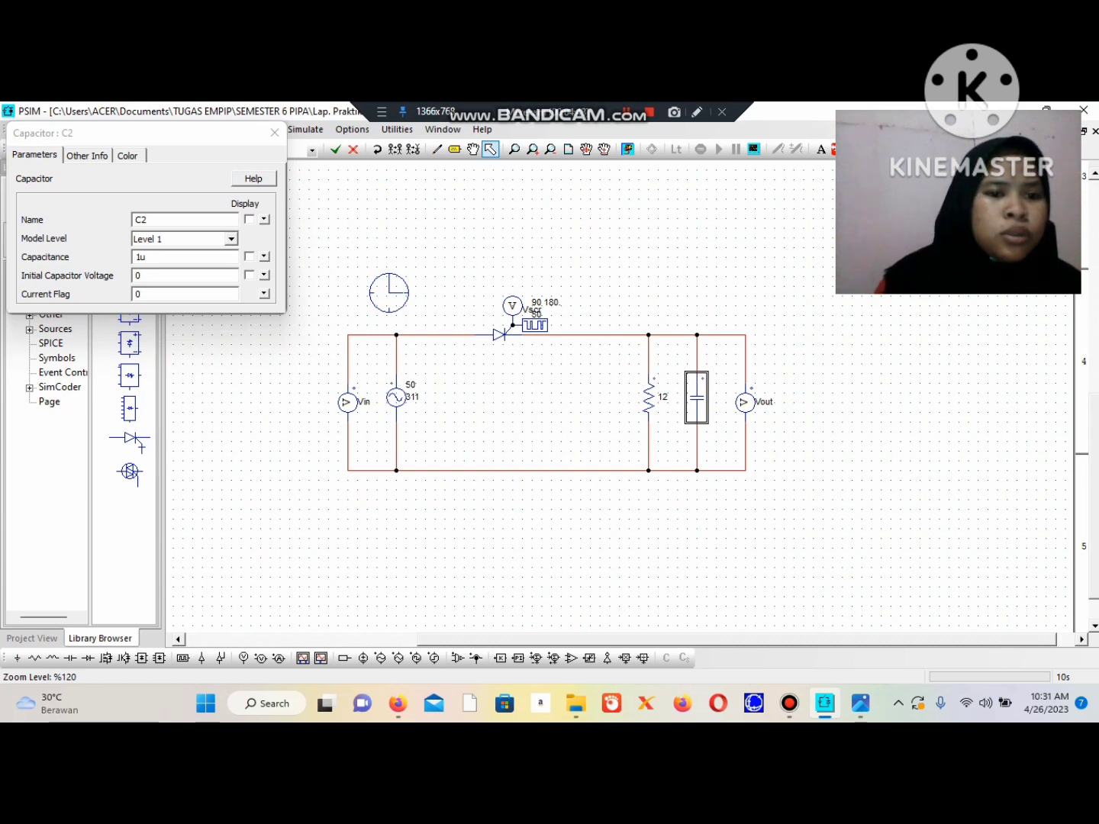
click(140, 258)
key(BackSpace)
text(2)
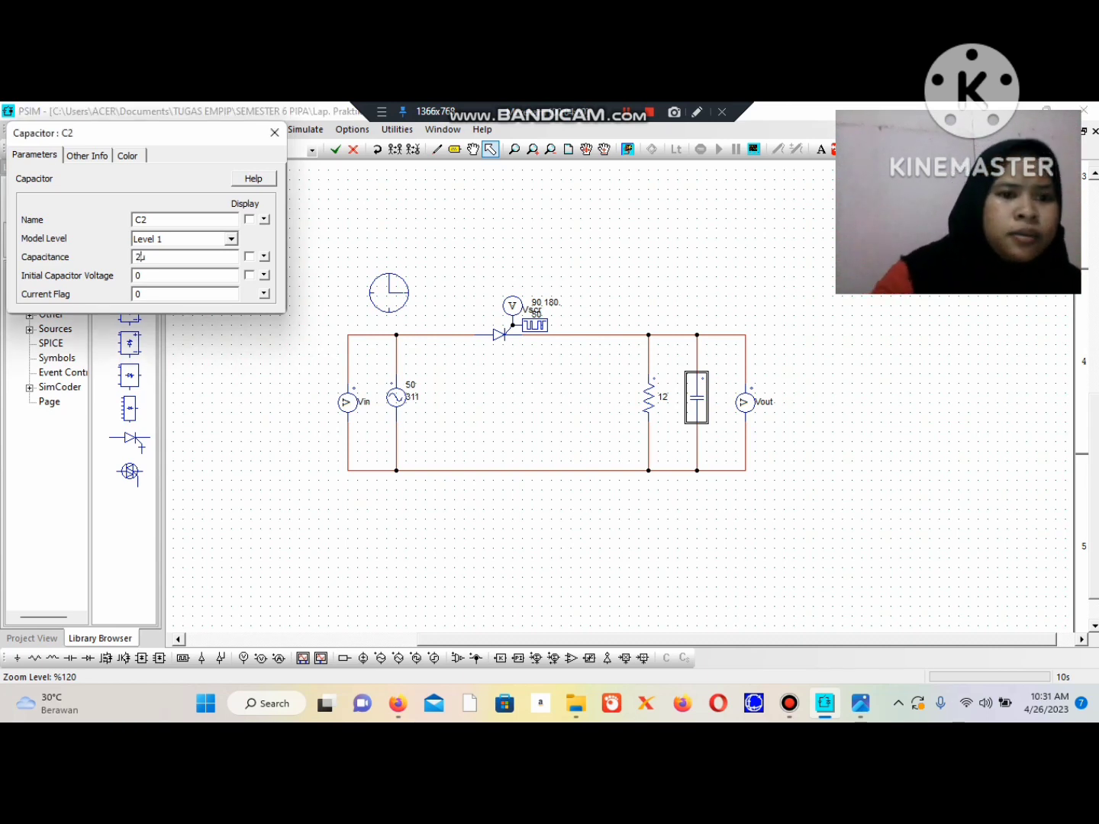
text(200u)
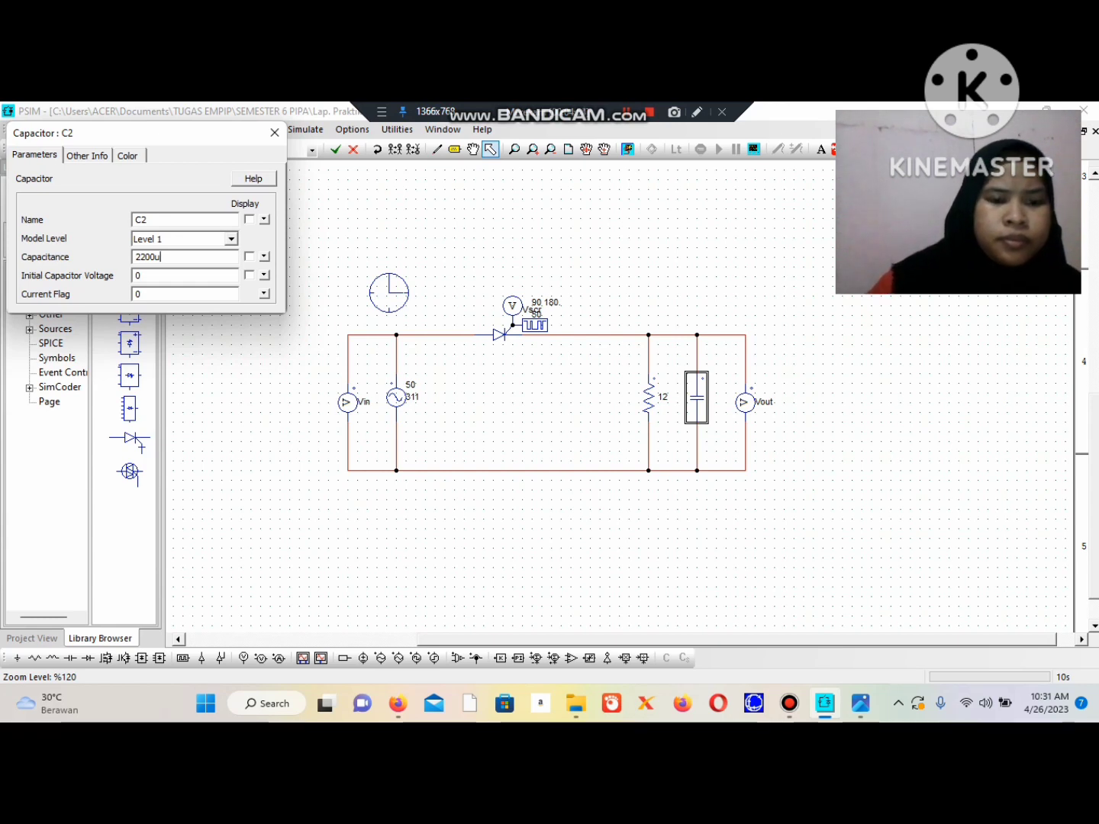
text(f)
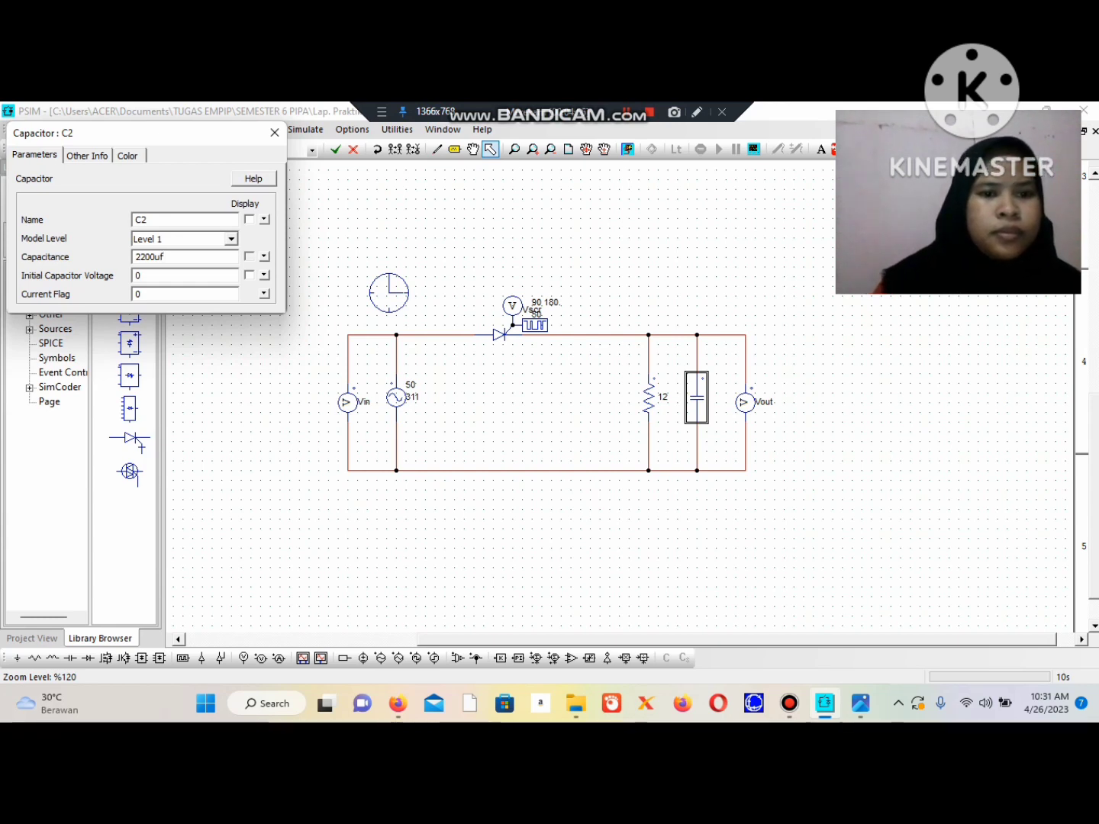
click(275, 132)
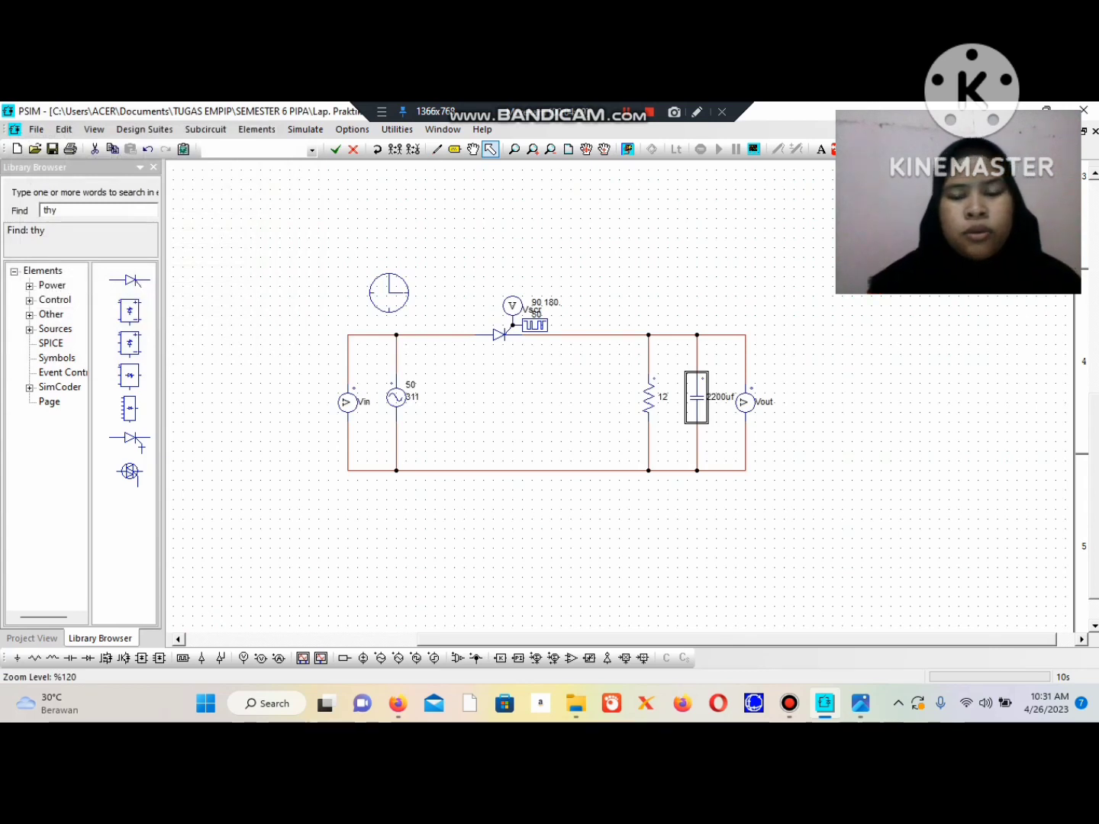
key(Escape)
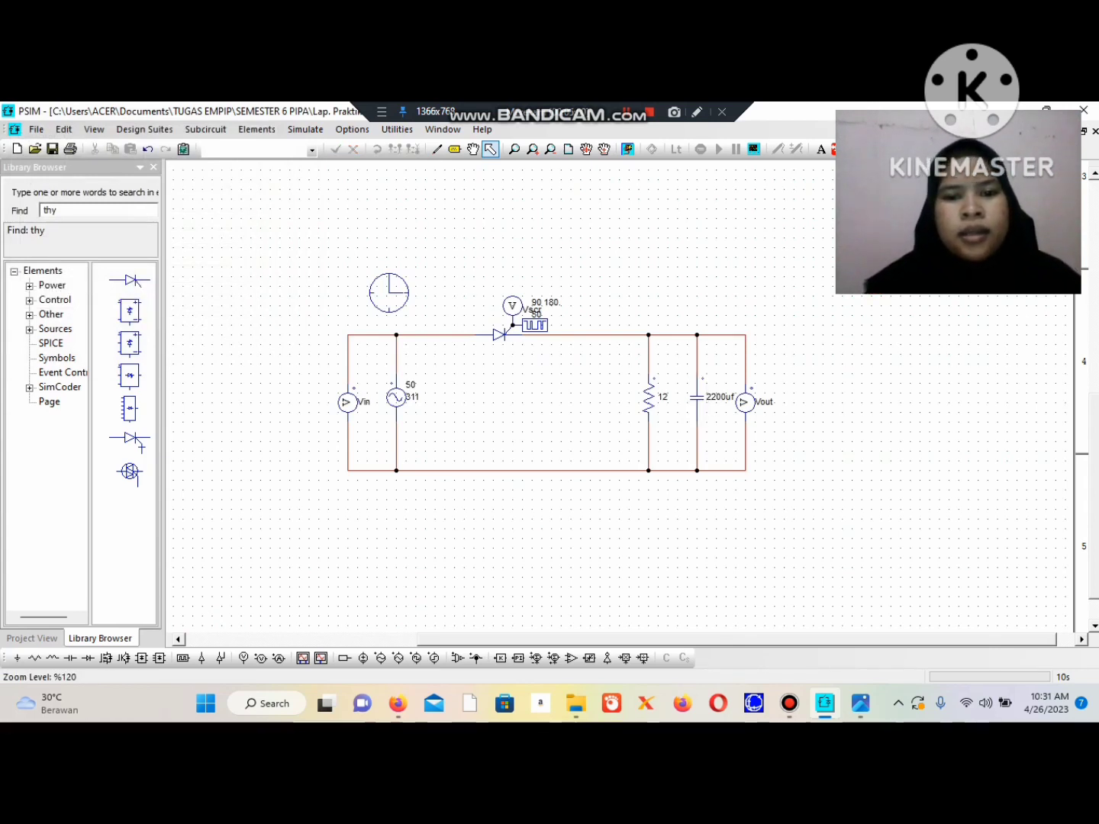
- Check the thyristor's gating block, then switch to the image viewer and examine the 2200uf results in Screenshot (5).png and Screenshot (6).png
click(535, 326)
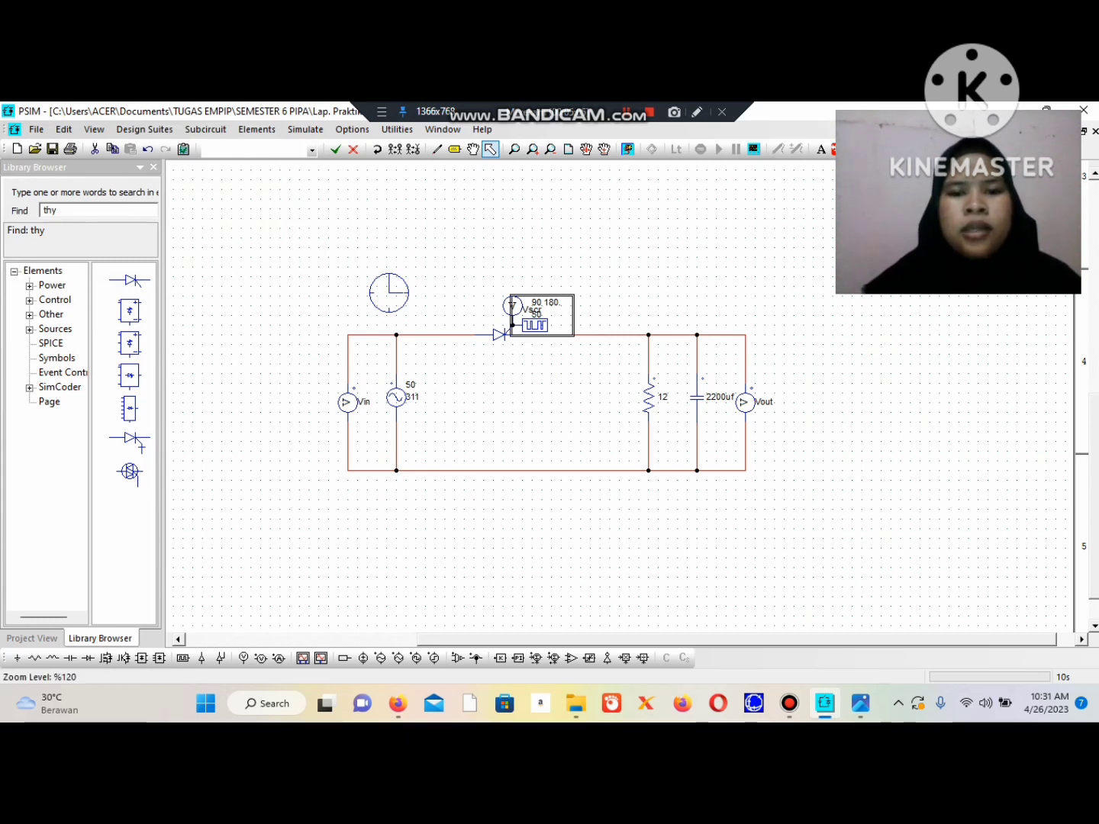
key(Escape)
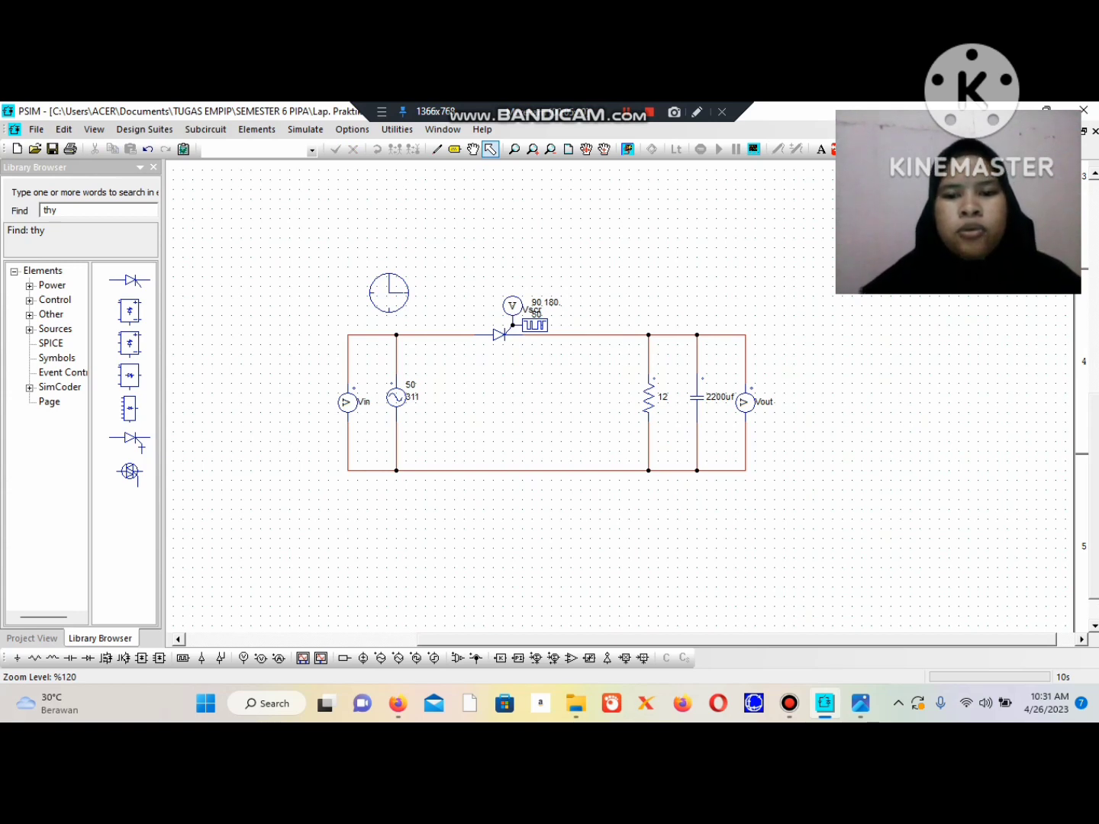
click(860, 703)
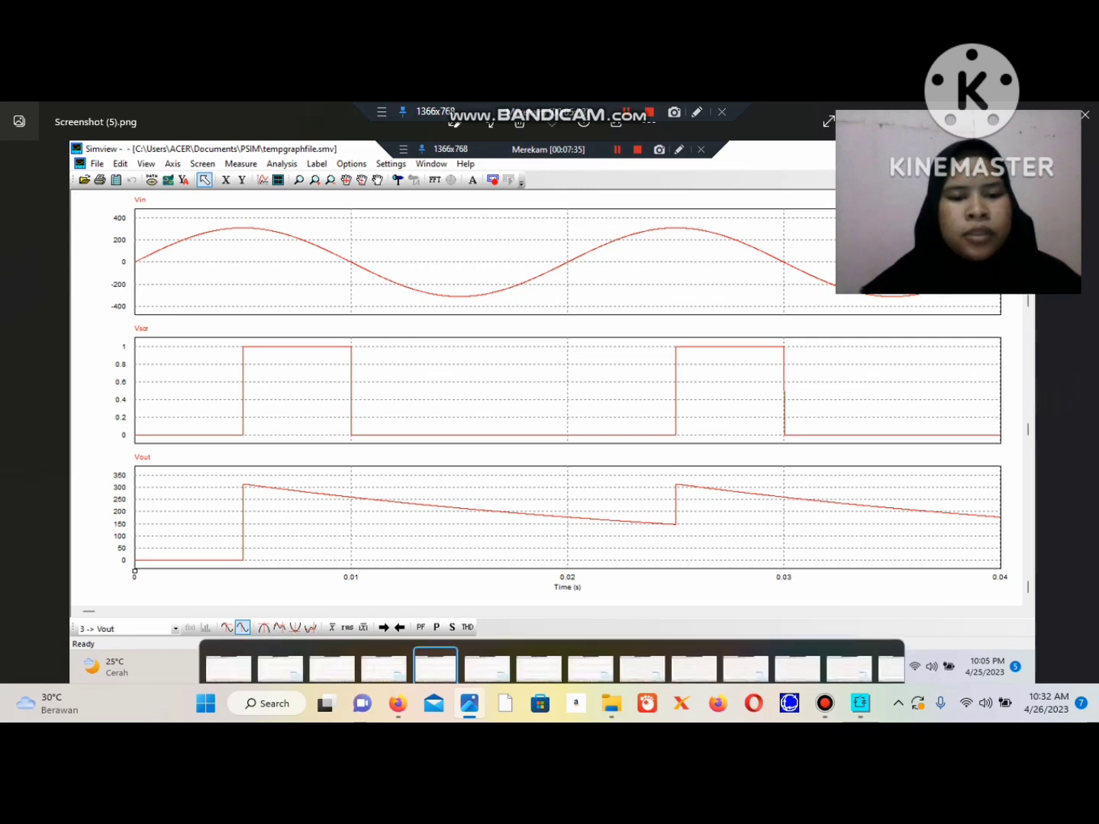
key(Right)
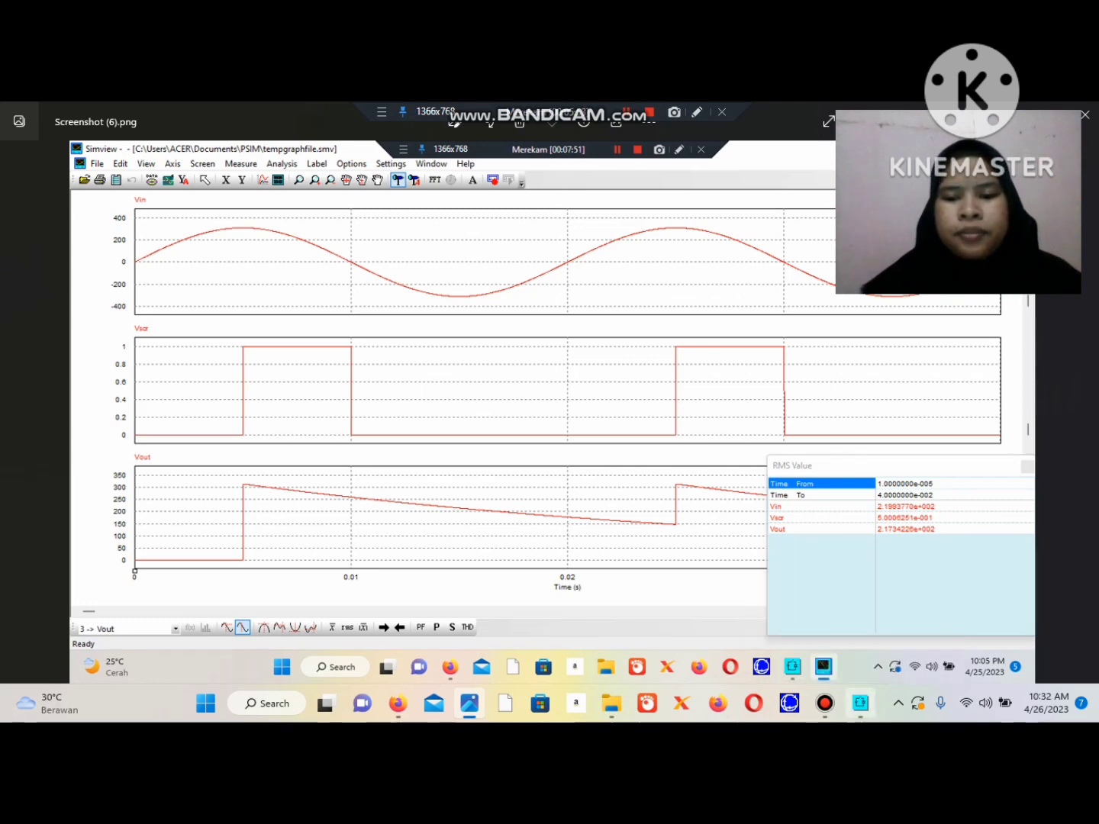
- Check the 330mf capacitor in PSIM, then examine its waveforms in Screenshot (7).png and RMS values in Screenshot (8).png in the image viewer
click(860, 704)
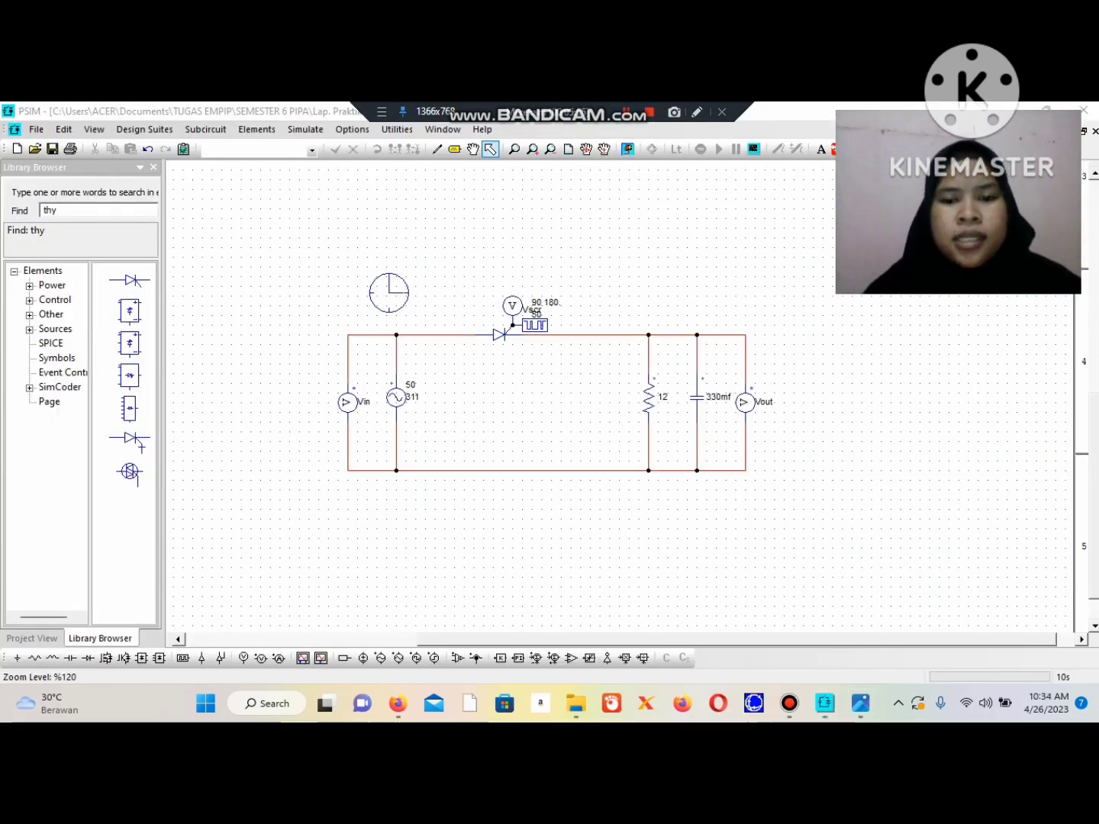
click(697, 397)
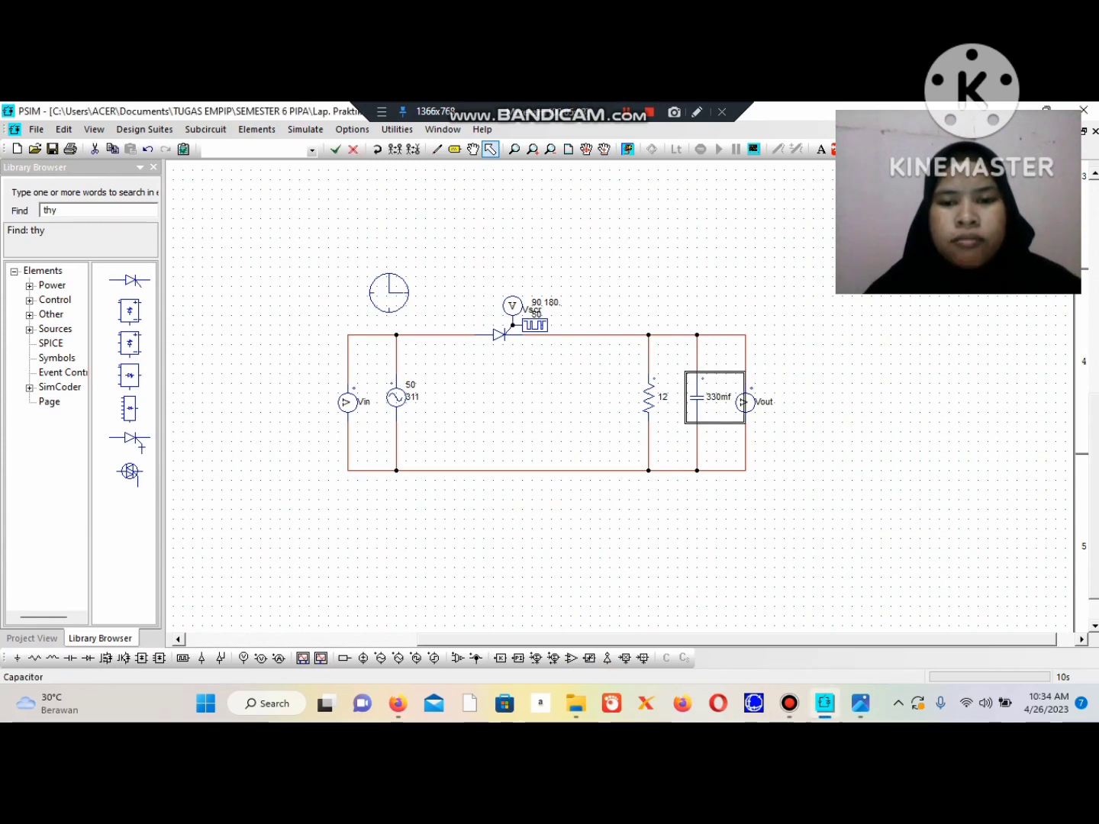
key(Escape)
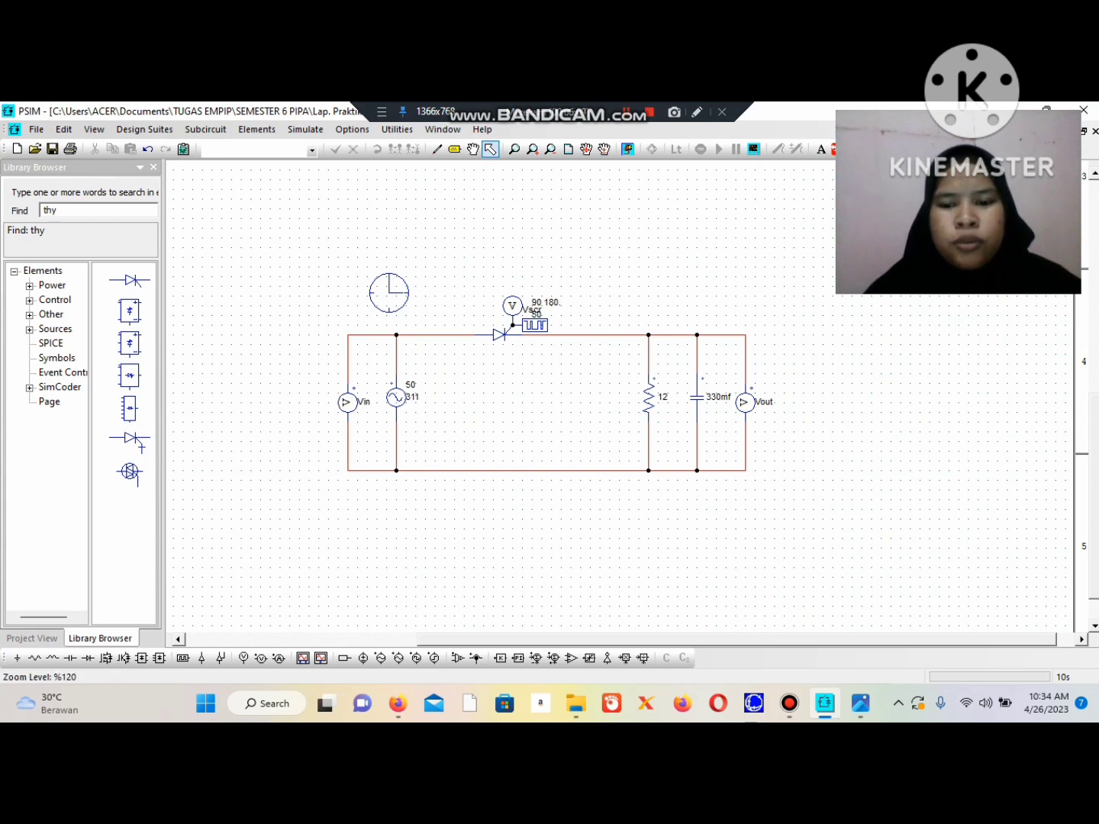
click(860, 704)
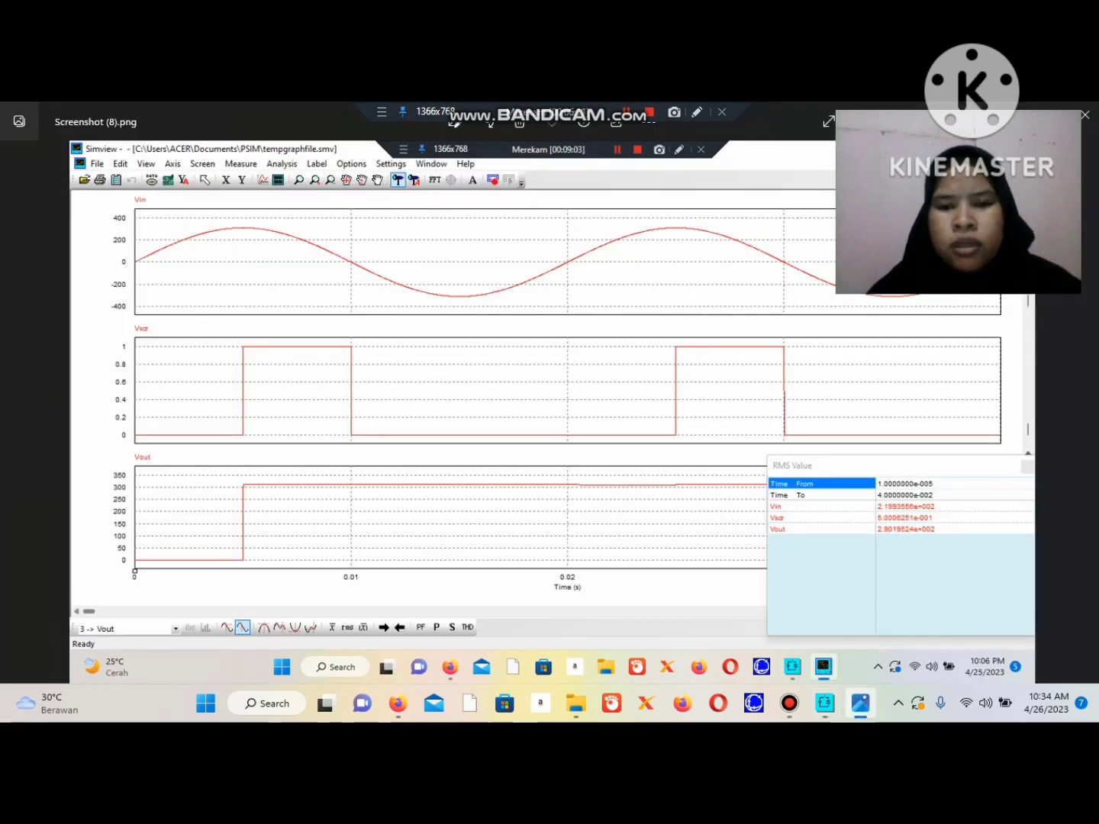
key(Left)
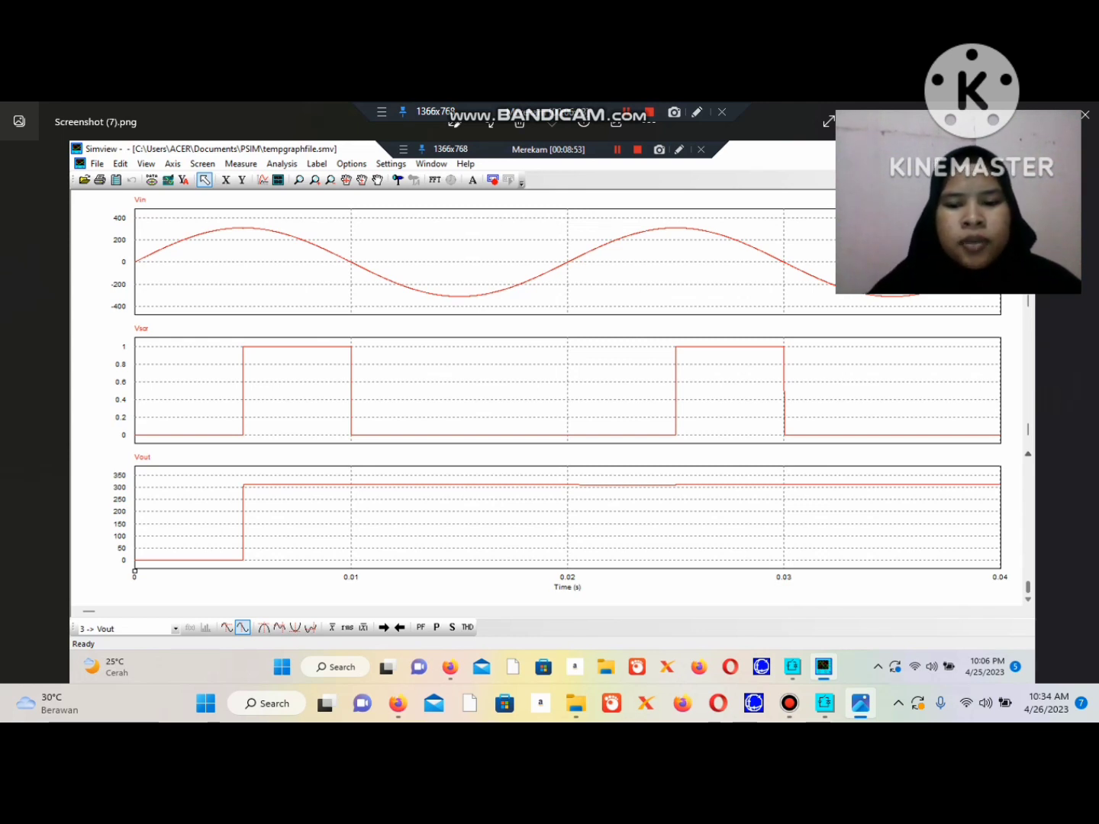
key(Right)
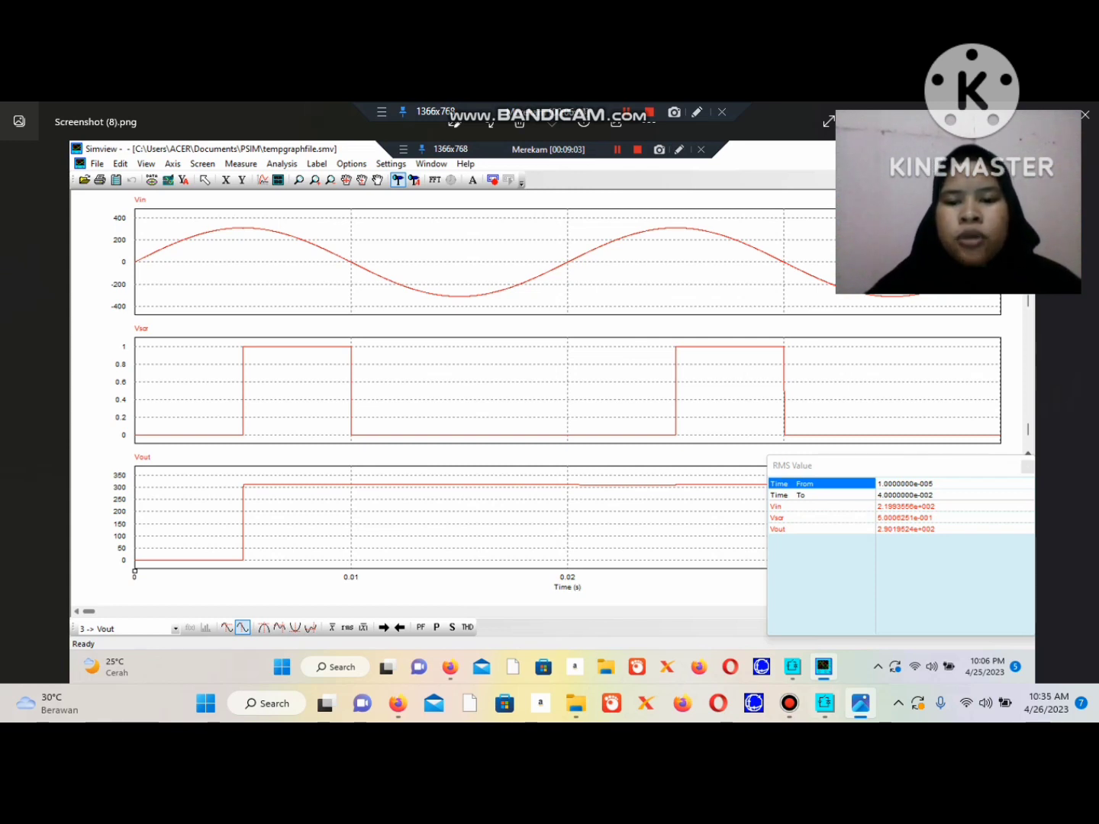
- Examine the full-wave four-thyristor circuit in PSIM, then its waveforms and RMS values in Screenshot (10).png and Screenshot (11).png in the image viewer
mouse_move(825, 703)
click(824, 622)
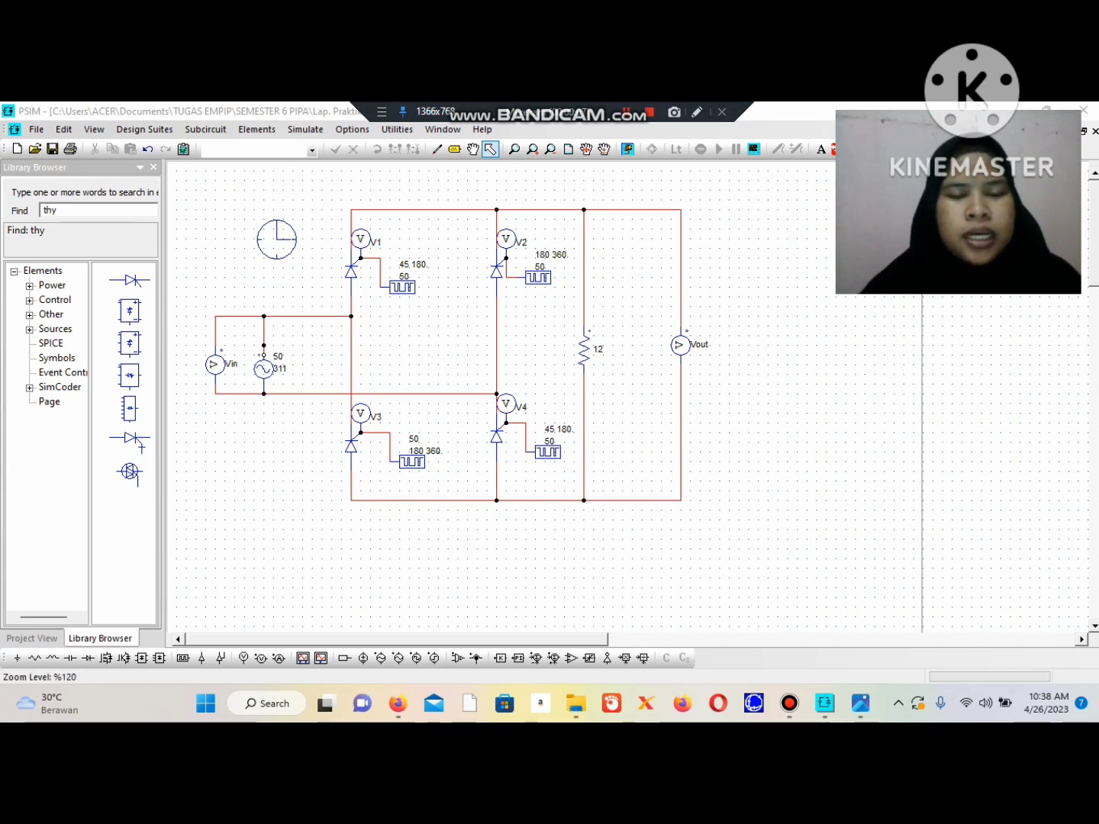
click(460, 344)
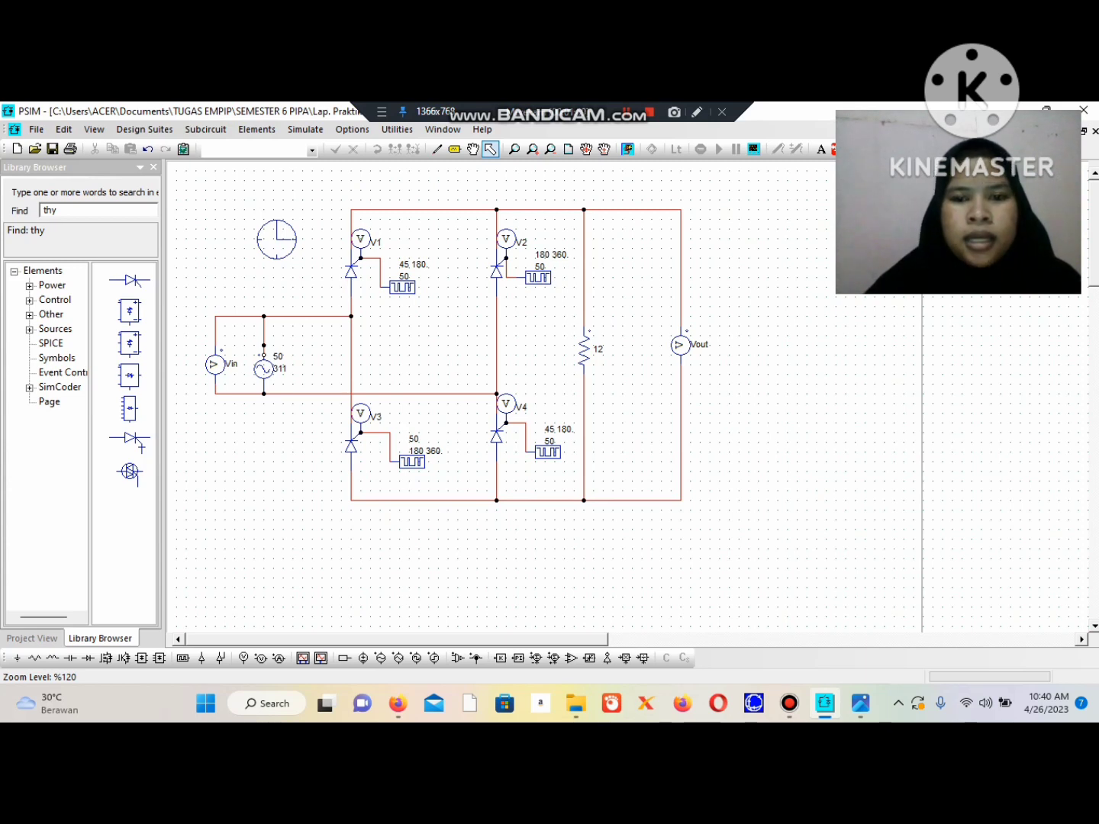
click(860, 702)
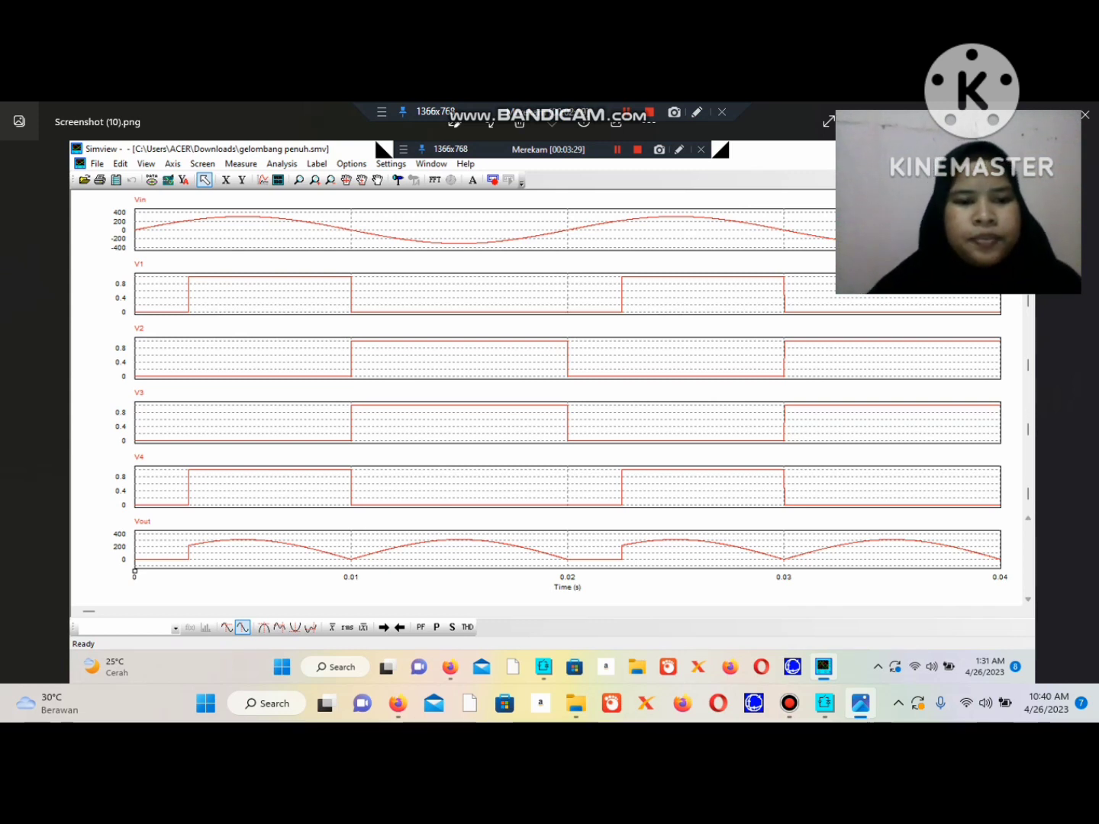
key(Right)
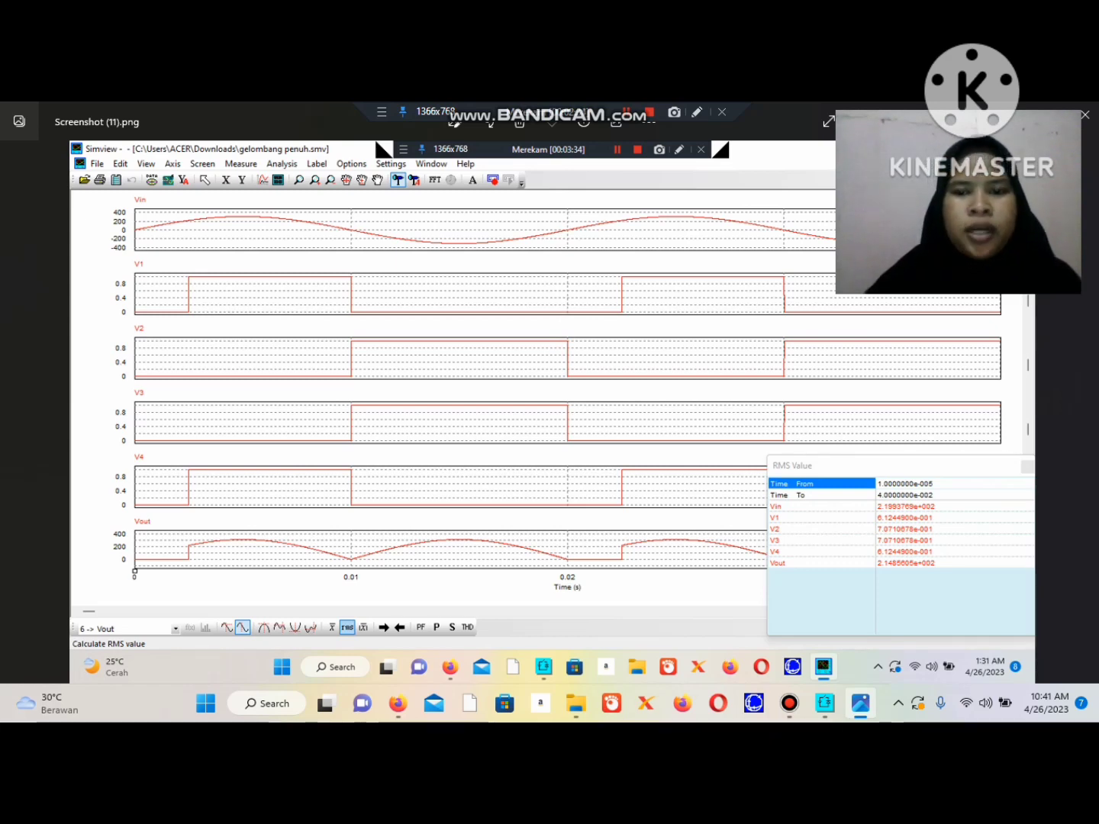
- Examine the full-wave circuit with V1 and V4 gating at 0 180. in PSIM, then its RMS values in Screenshot (17).png in the image viewer
click(825, 703)
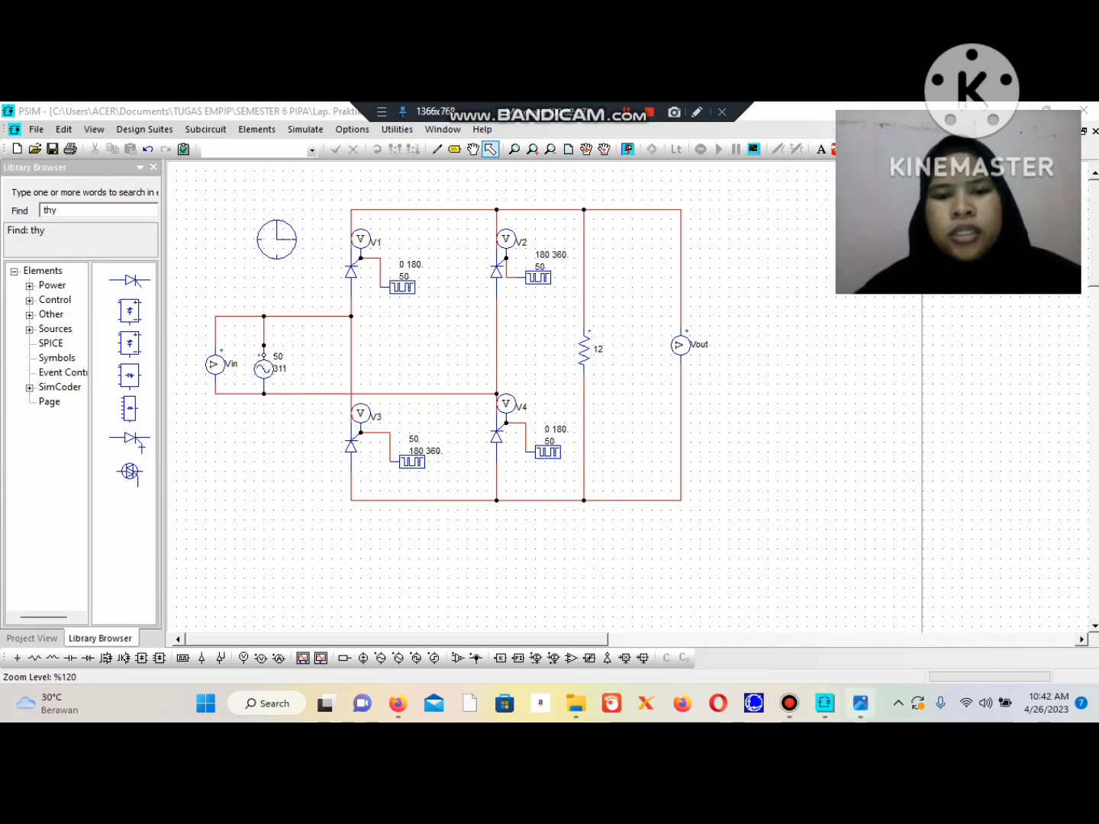
key(alt+Tab)
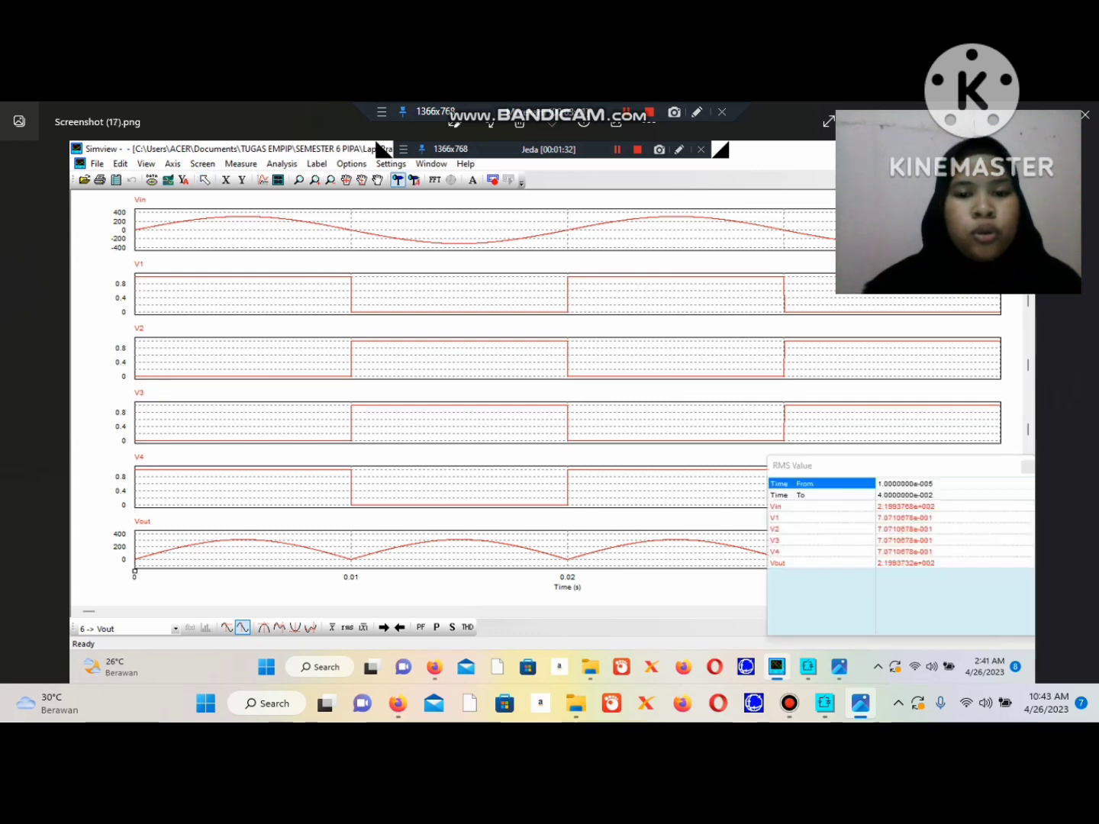
key(Right)
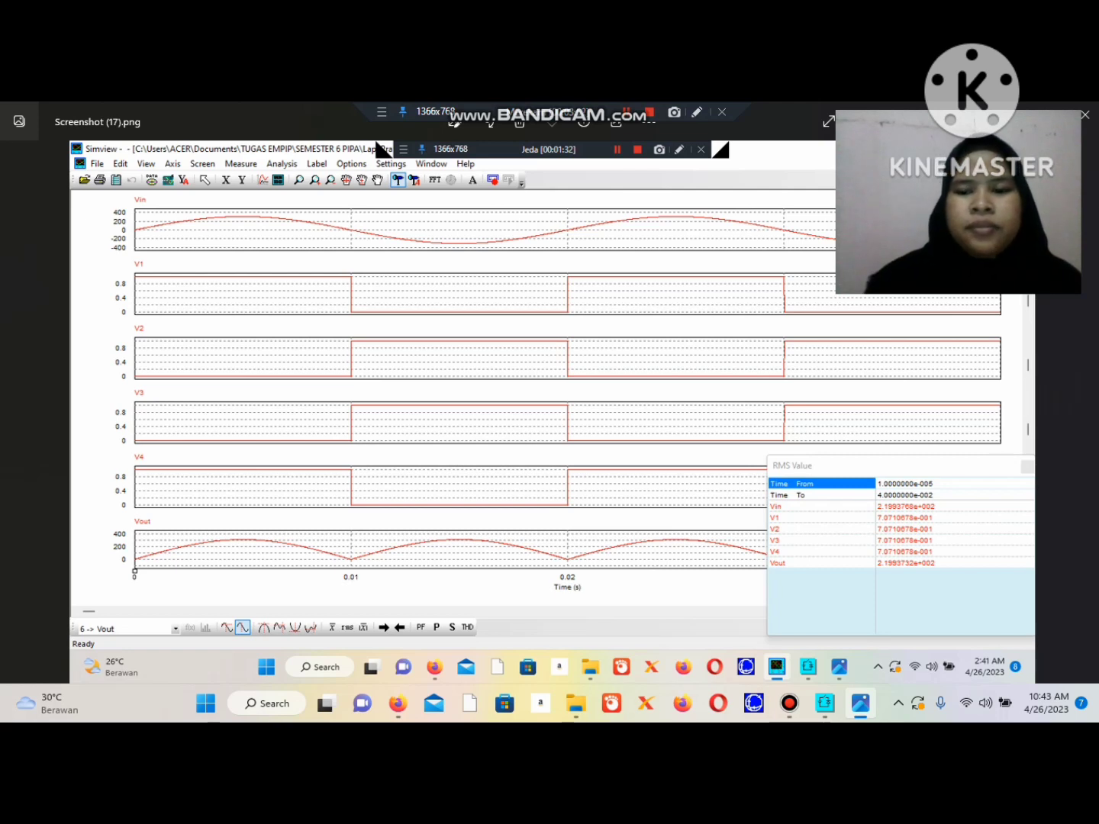
- Examine the full-wave circuit with the 330mf capacitor in PSIM, then its waveforms in Screenshot (14).png in the image viewer
click(825, 703)
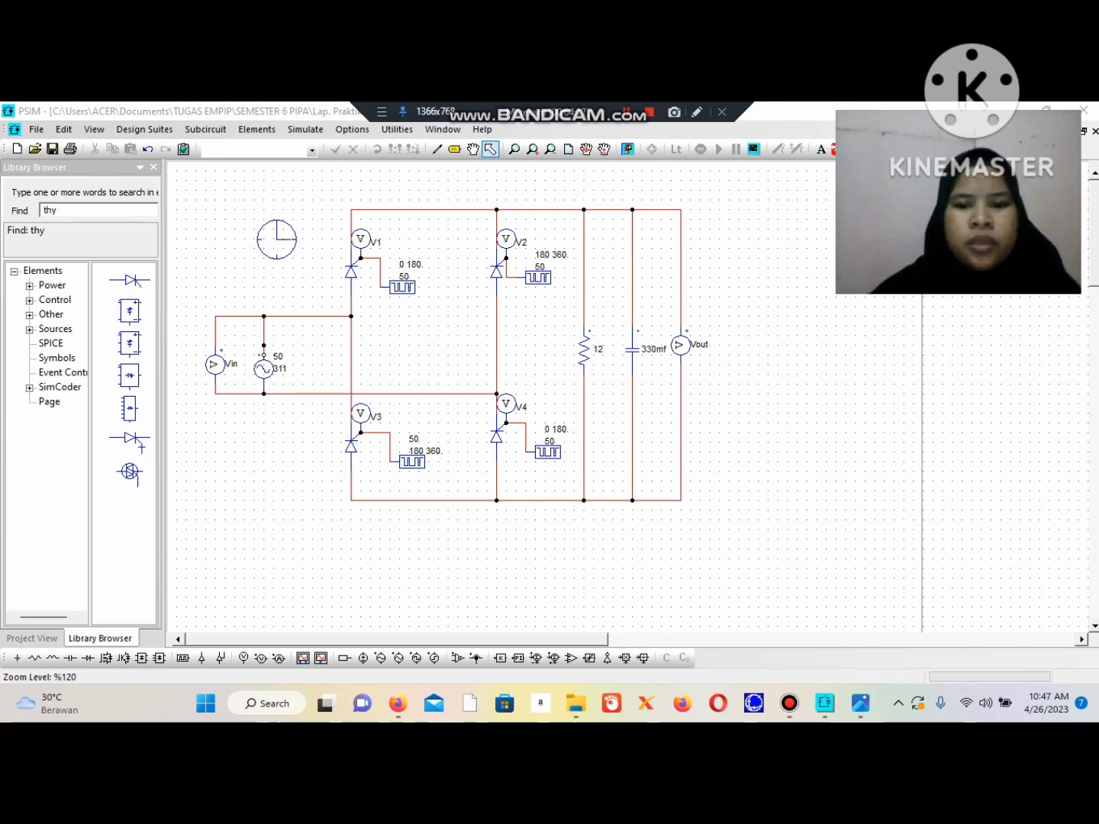
click(860, 703)
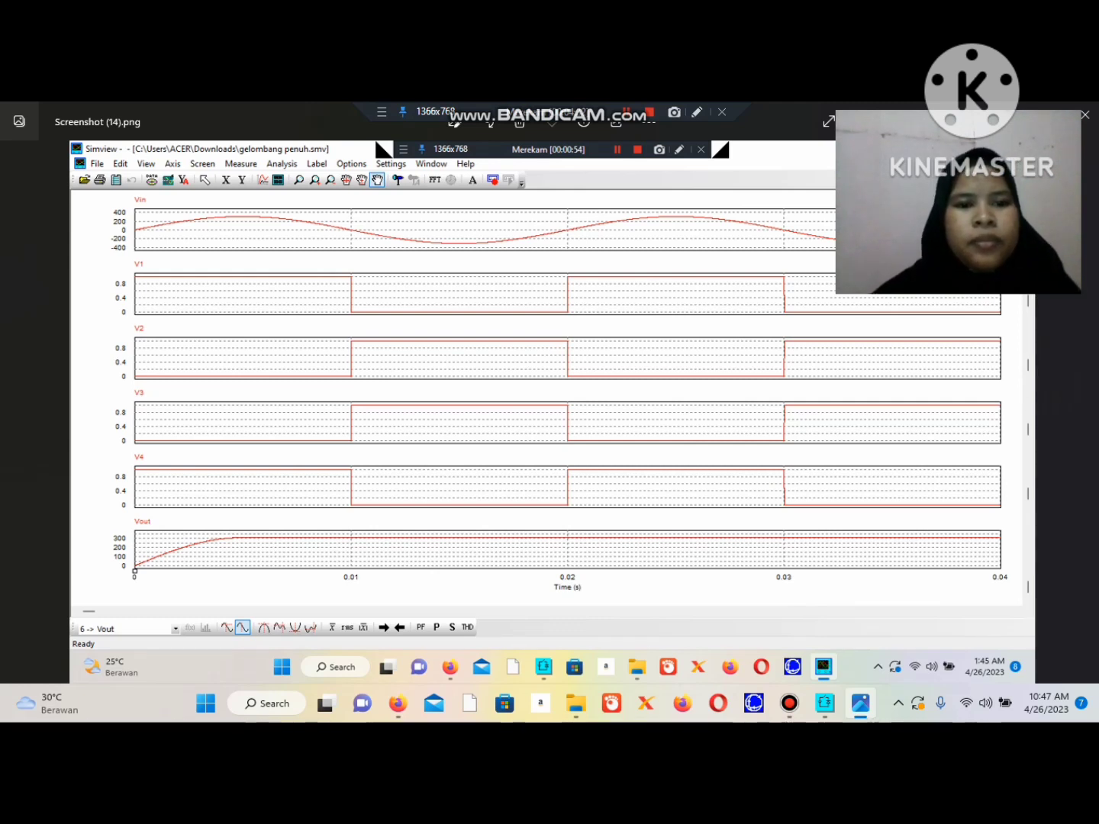
- Advance to the saved screenshot that follows Screenshot (14).png in the image viewer
key(Right)
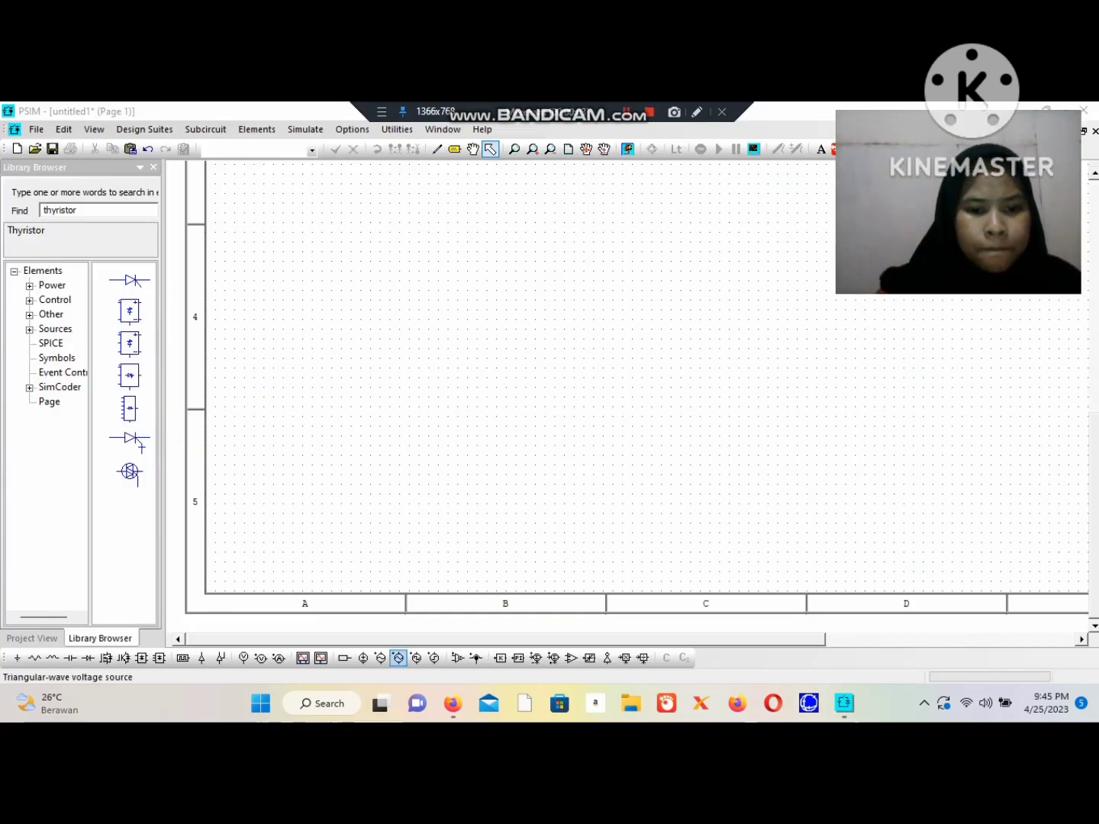
click(397, 657)
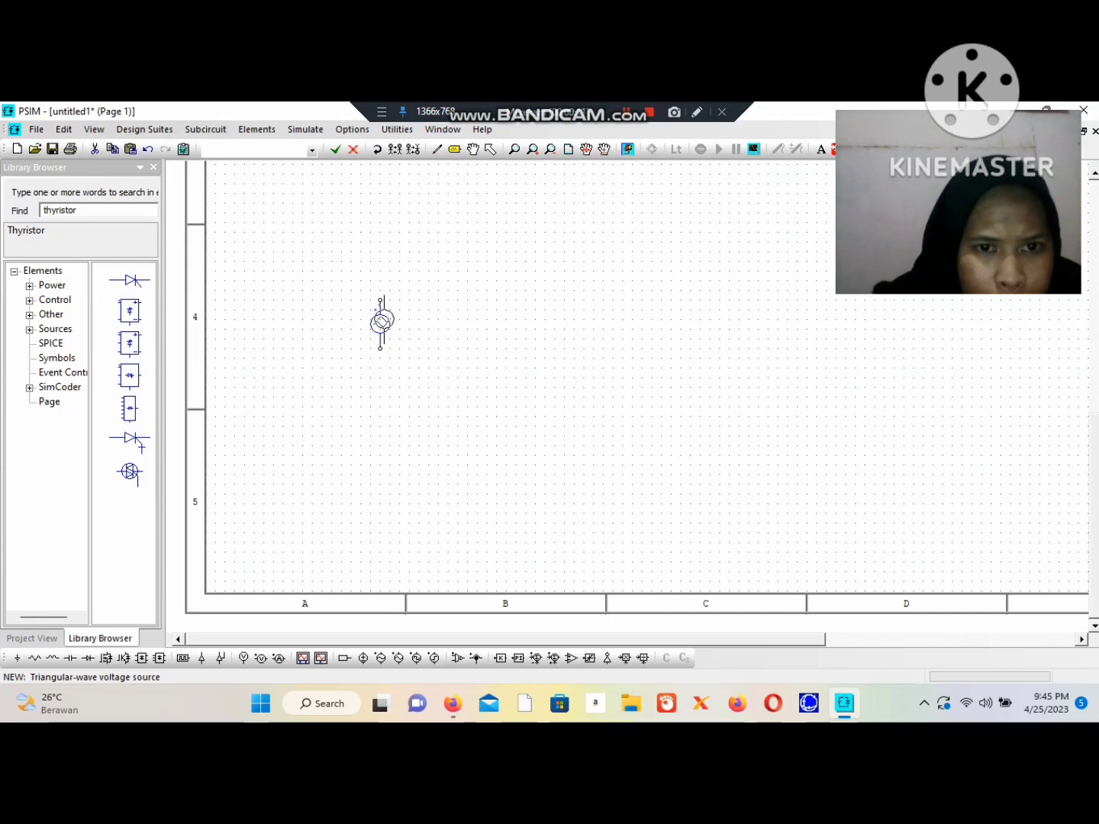
click(491, 148)
right_click(379, 327)
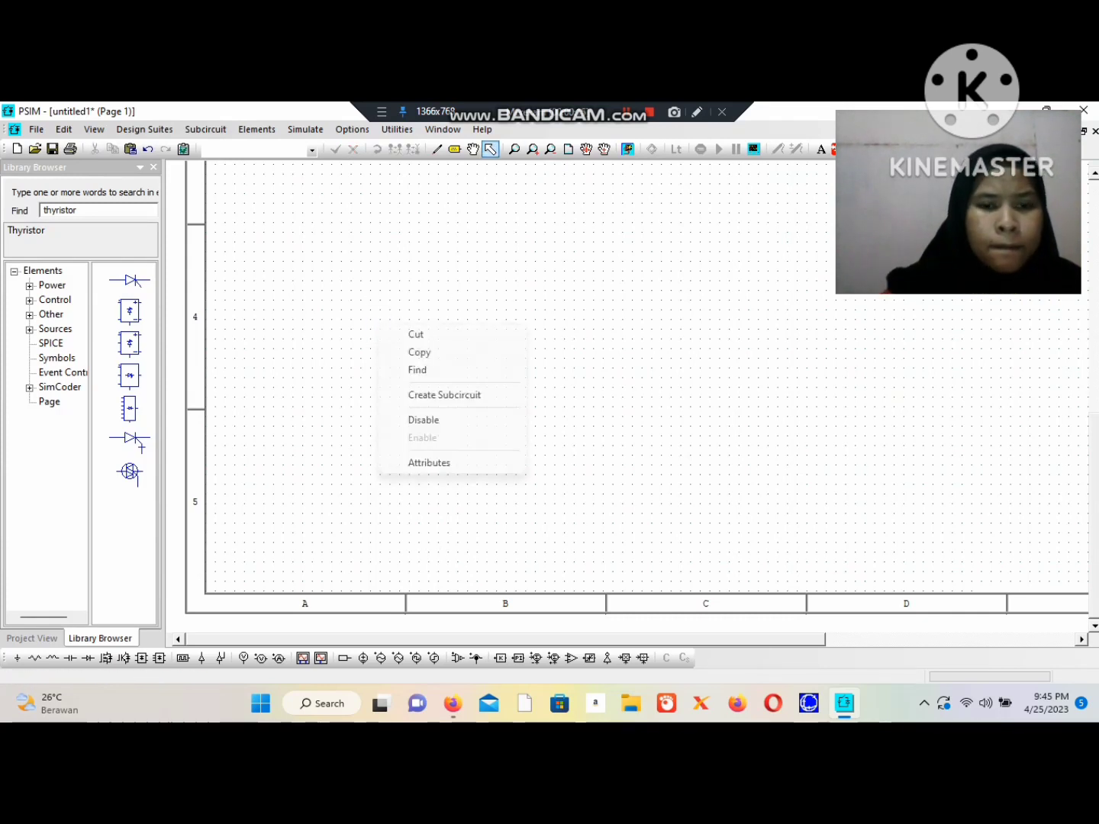
click(416, 334)
- Place a vertical sinusoidal voltage source on the untitled1 schematic in PSIM
click(381, 658)
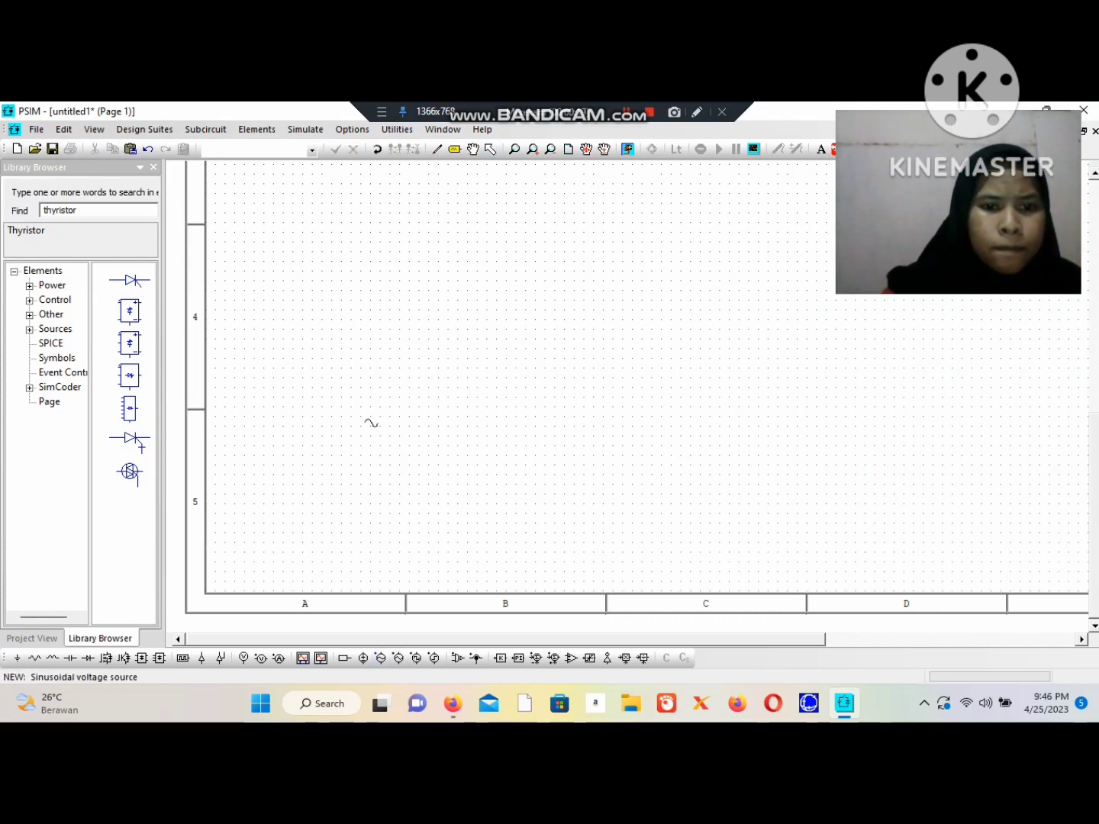
click(331, 332)
click(490, 148)
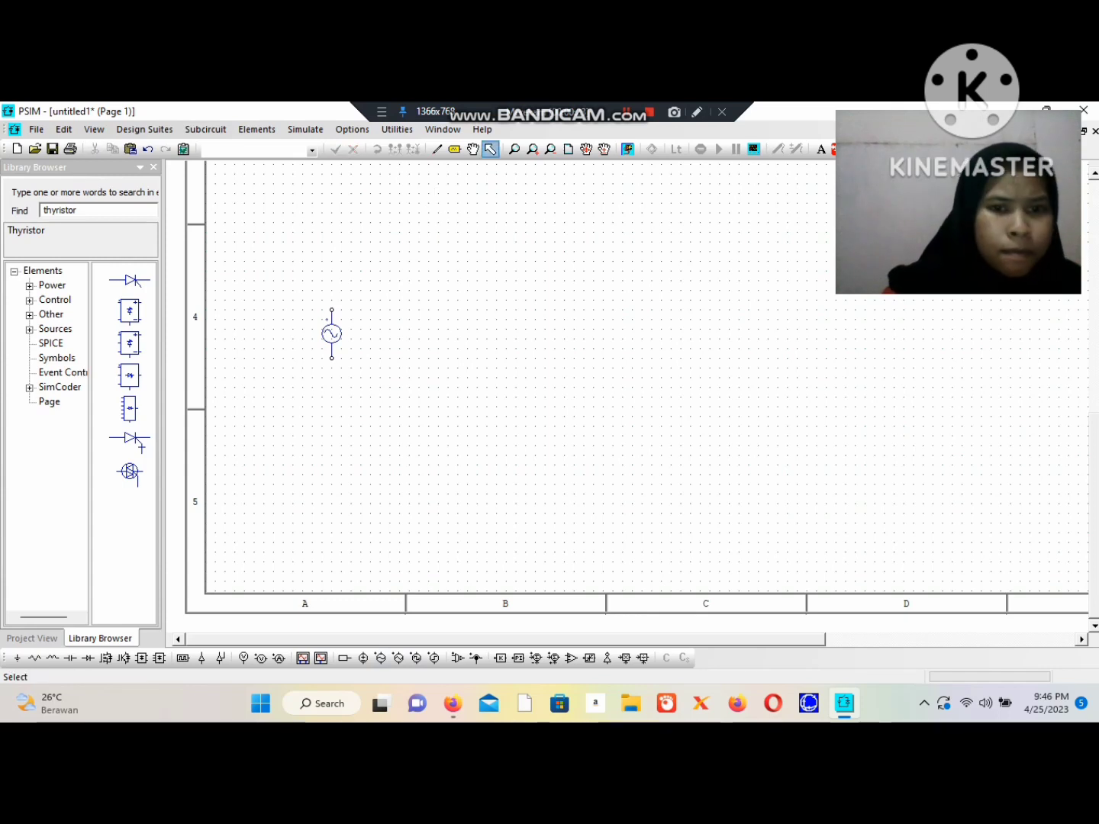
- Place a horizontal thyristor above and to the right of the sinusoidal source, flipped vertically so its gate points up
click(130, 281)
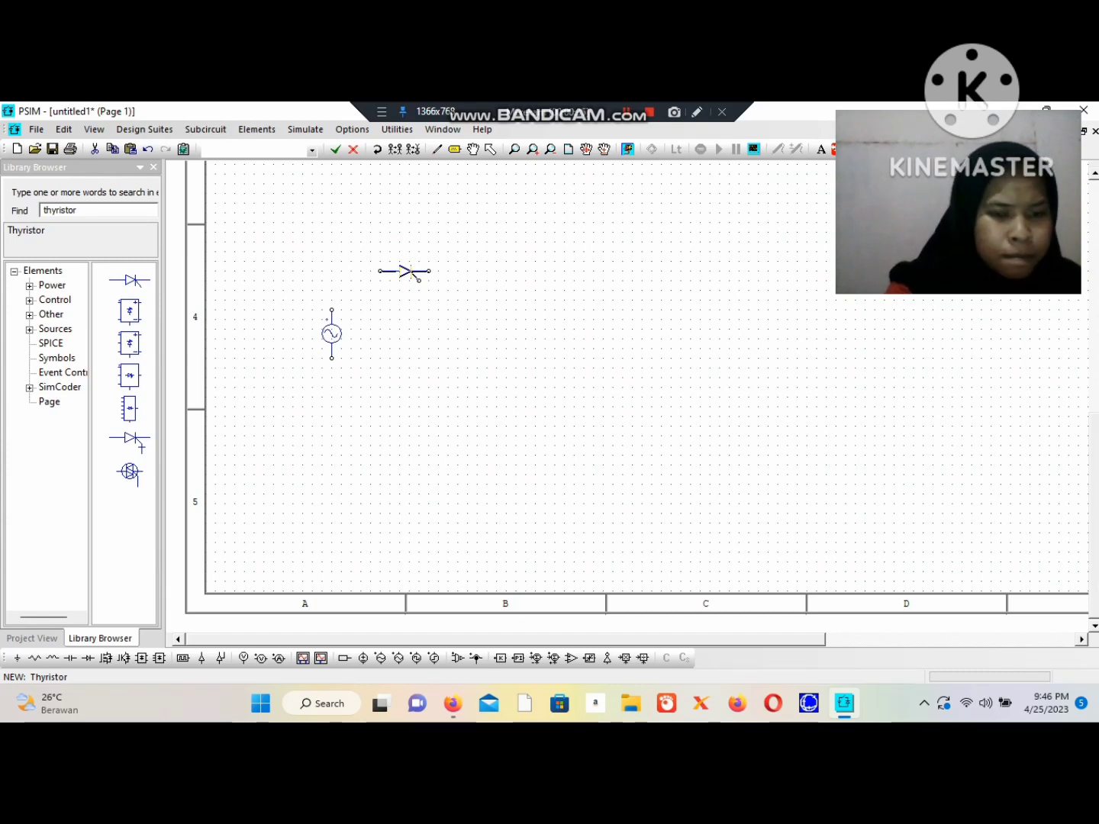
click(412, 273)
click(490, 149)
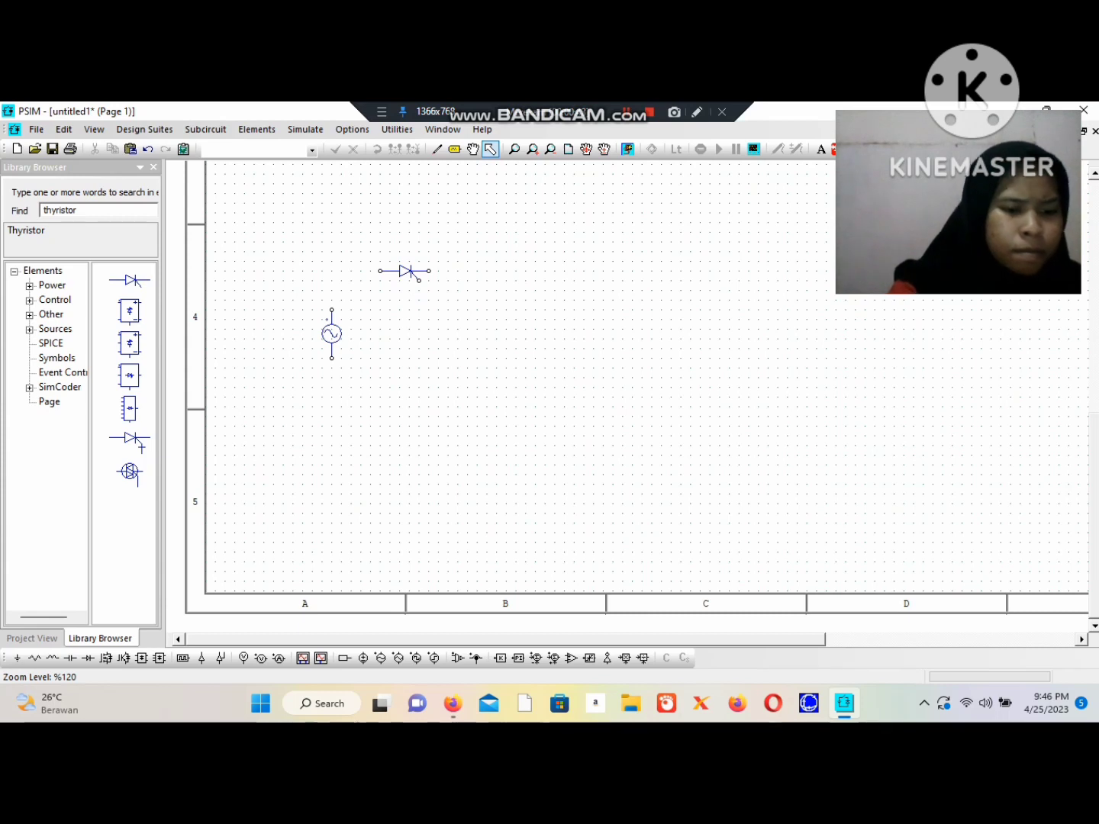
click(403, 272)
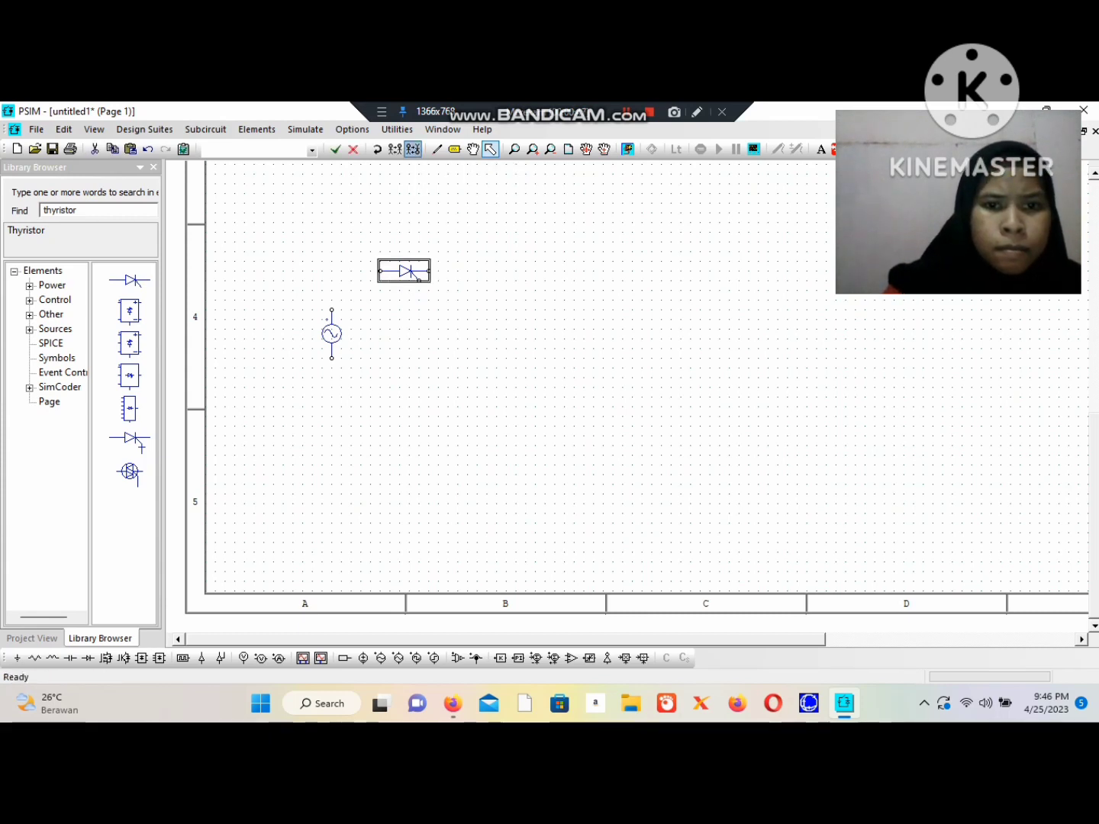
click(413, 148)
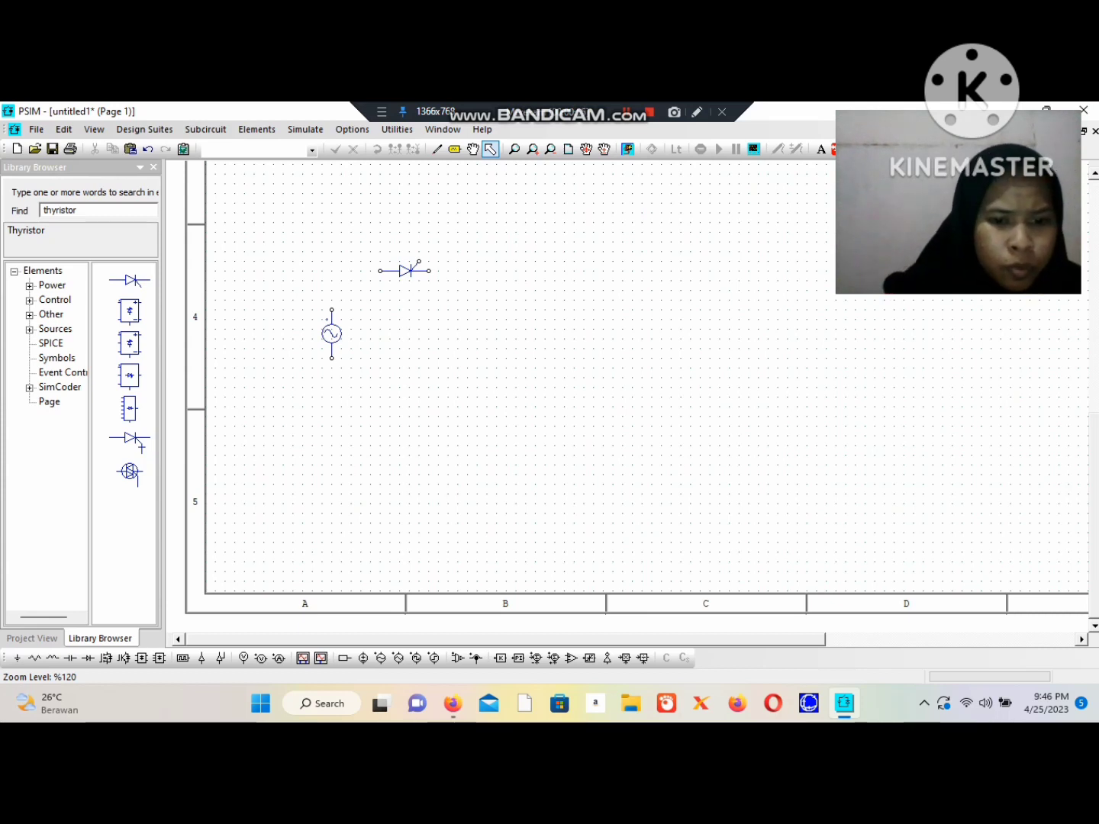
click(183, 658)
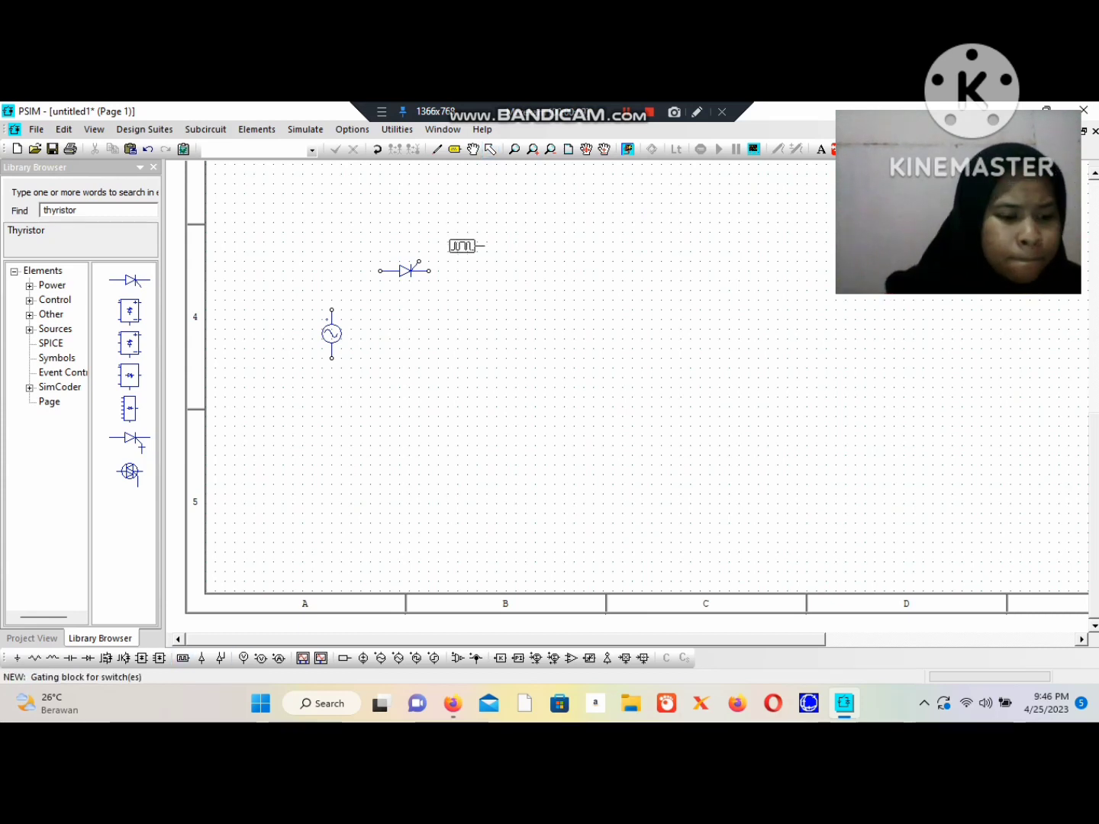
click(462, 248)
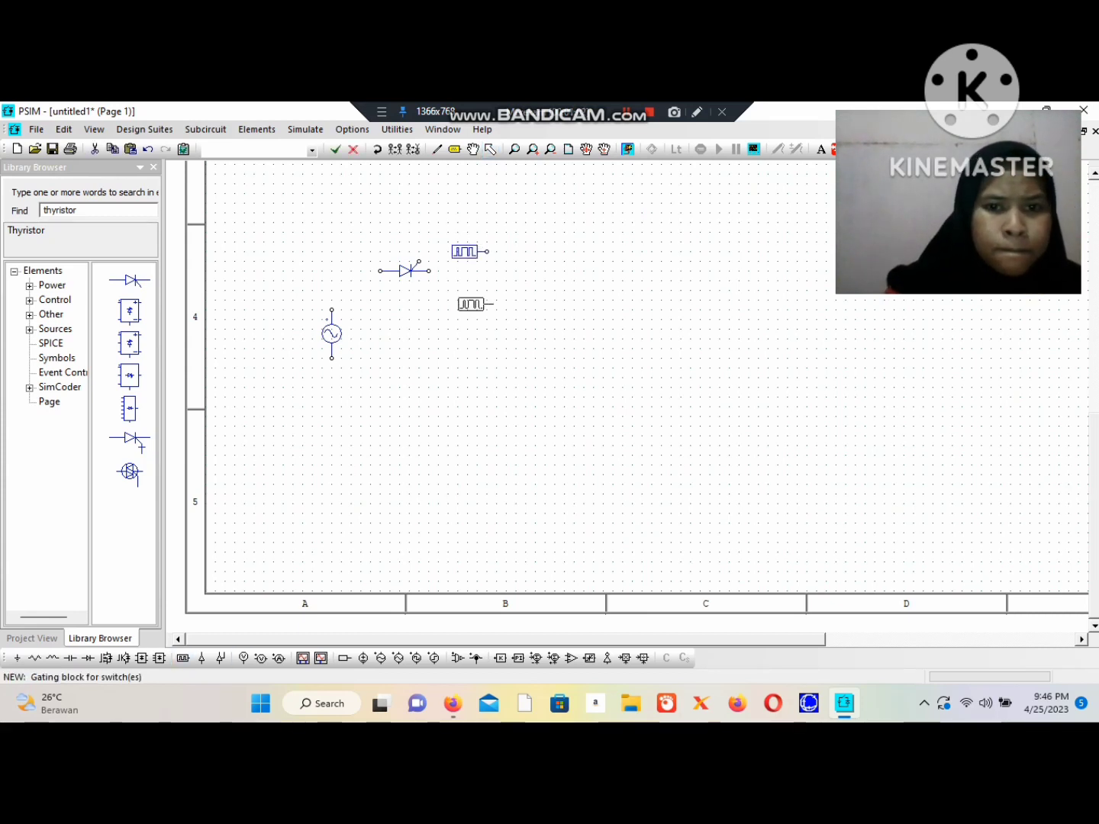
key(Escape)
double_click(467, 250)
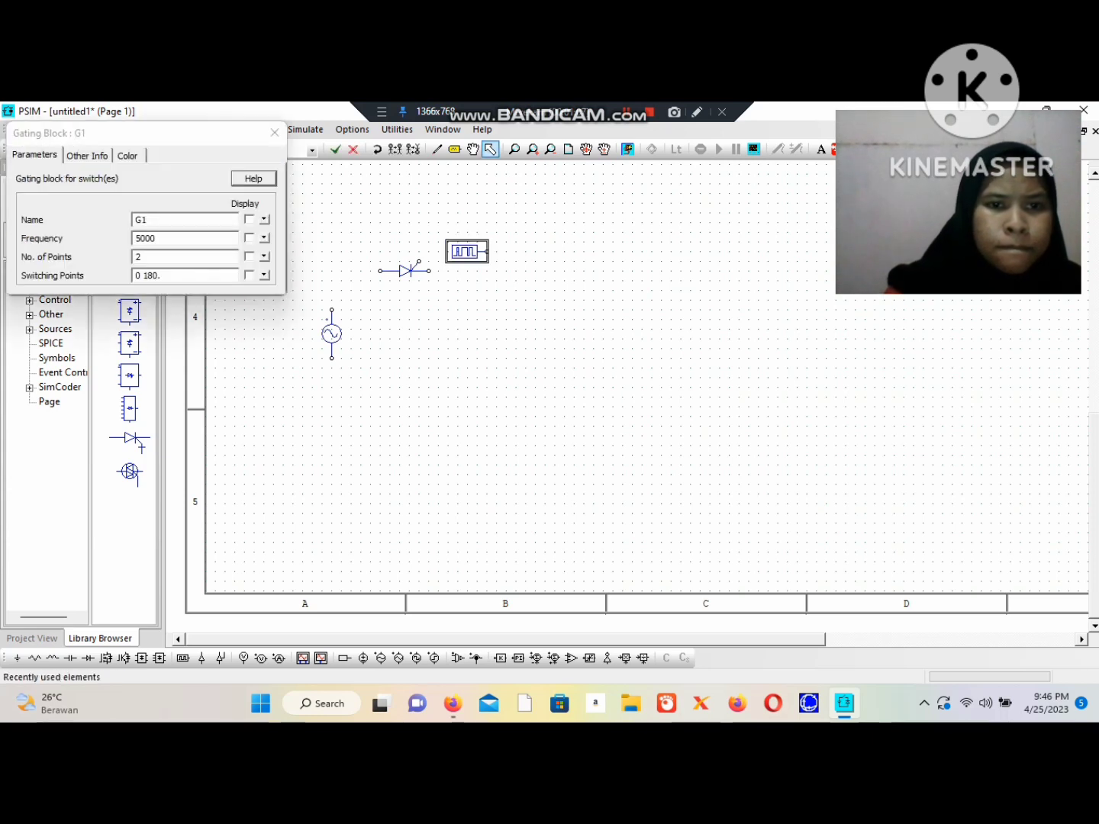
click(274, 132)
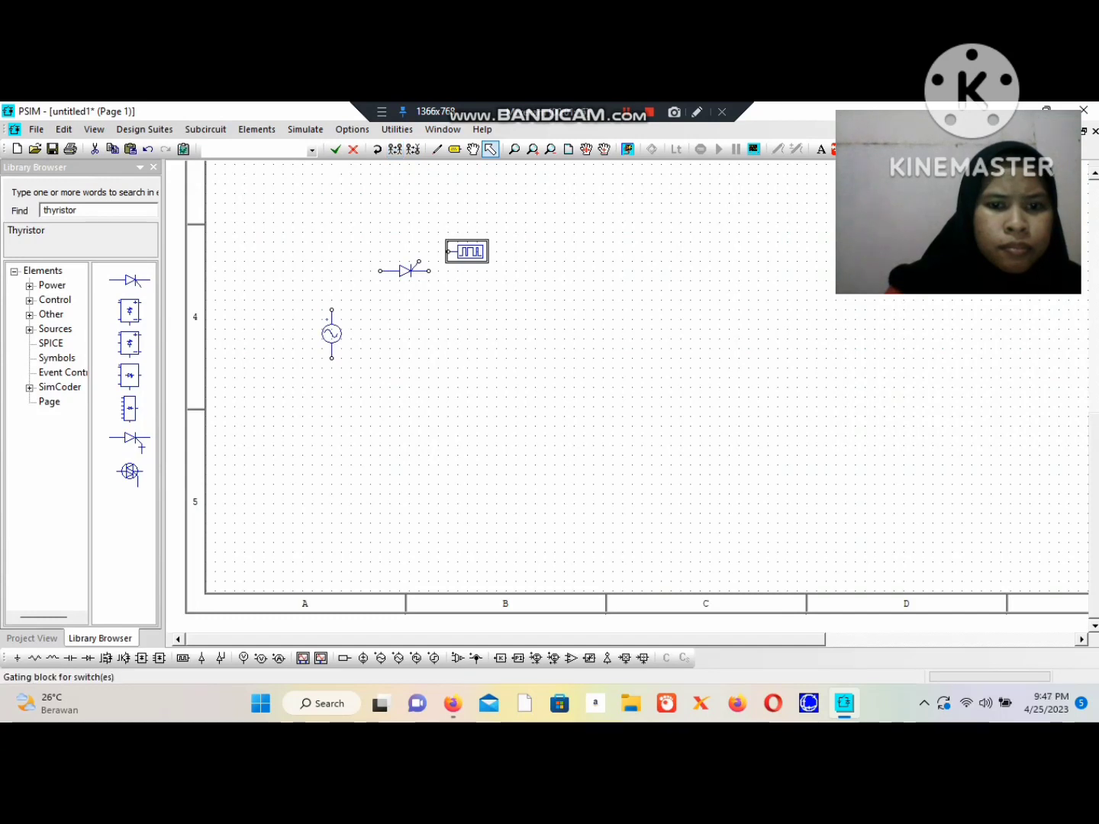
key(Escape)
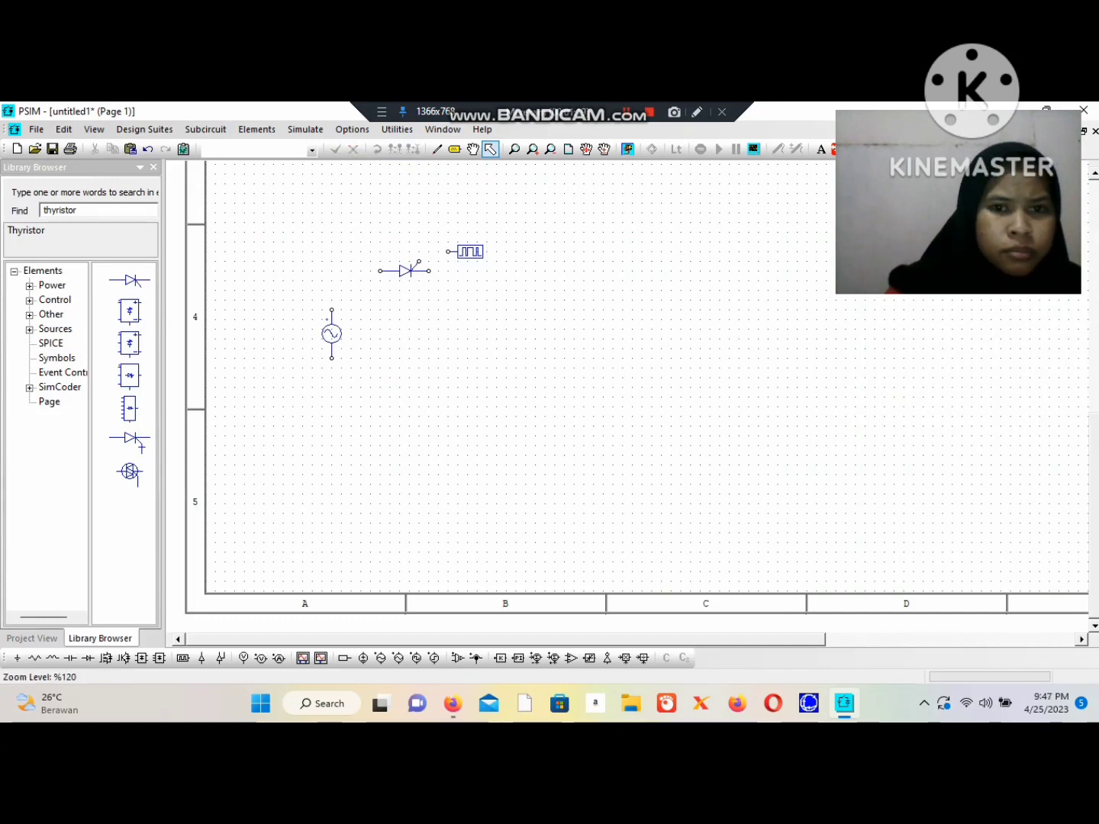
click(395, 149)
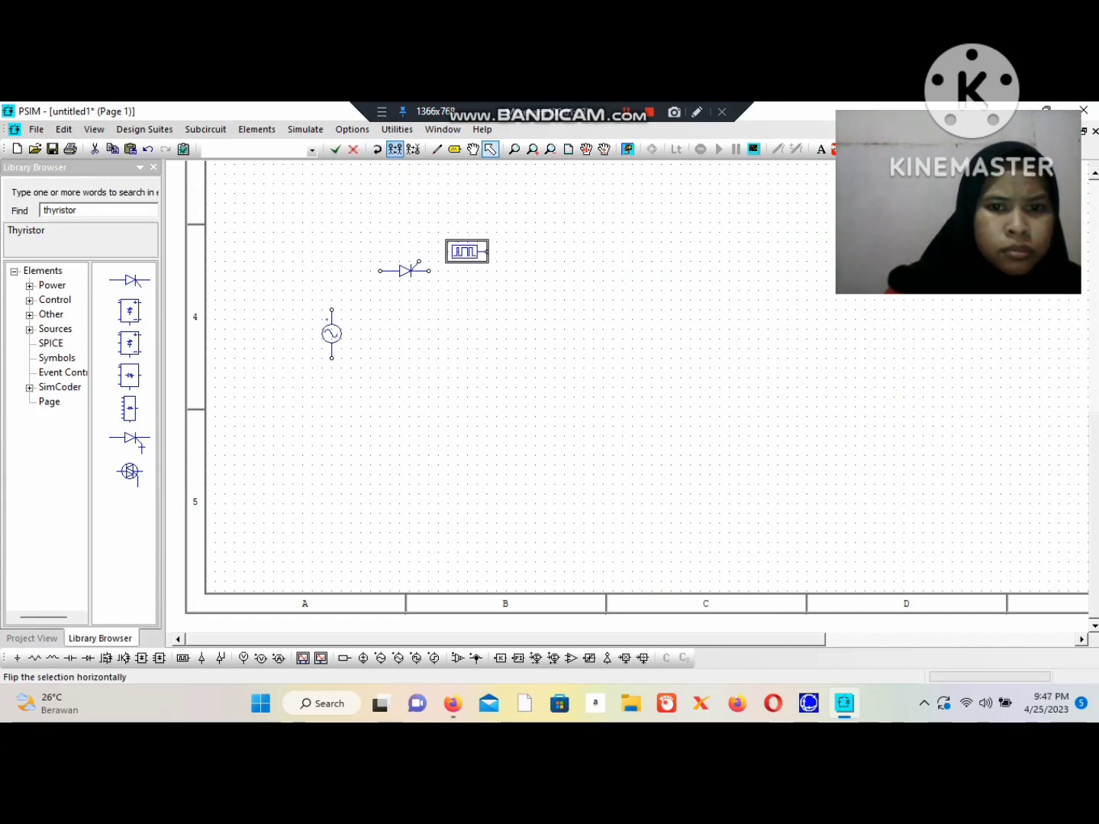
right_click(478, 254)
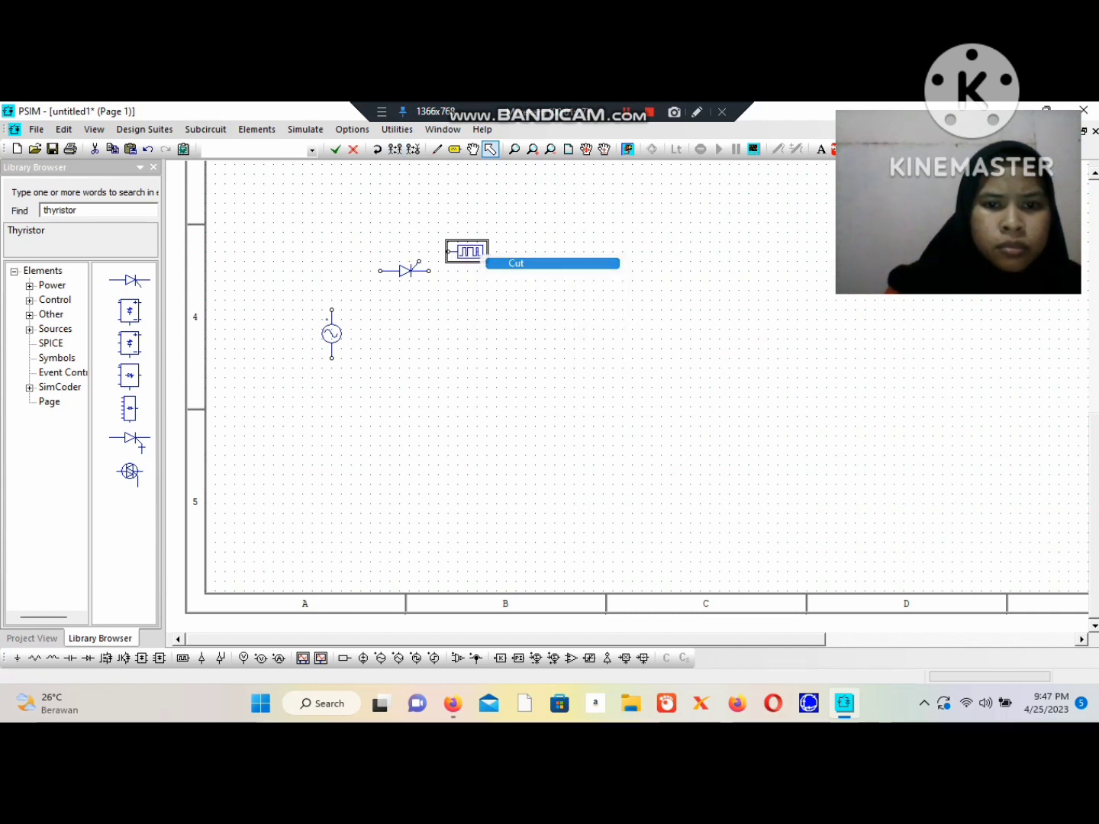
click(526, 260)
- Add a gating block, rotate it 180 degrees and attach its terminal to the thyristor's gate
click(302, 658)
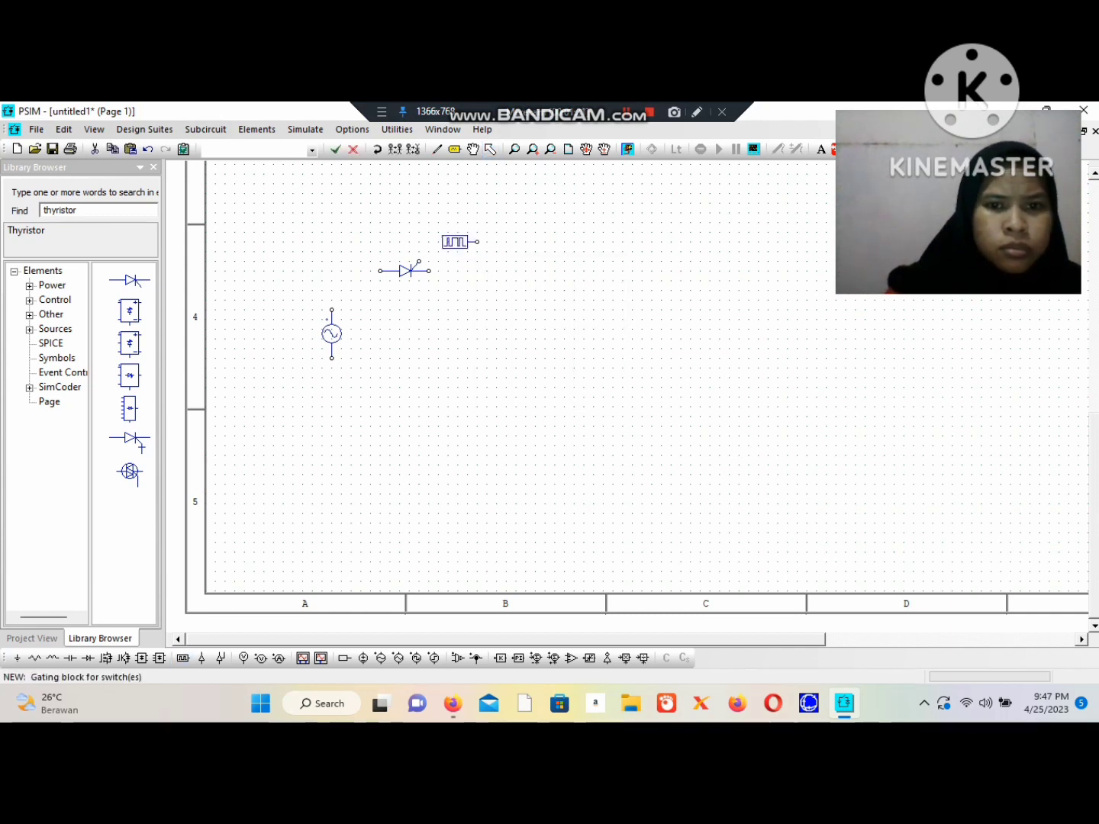
click(457, 242)
click(491, 148)
click(456, 243)
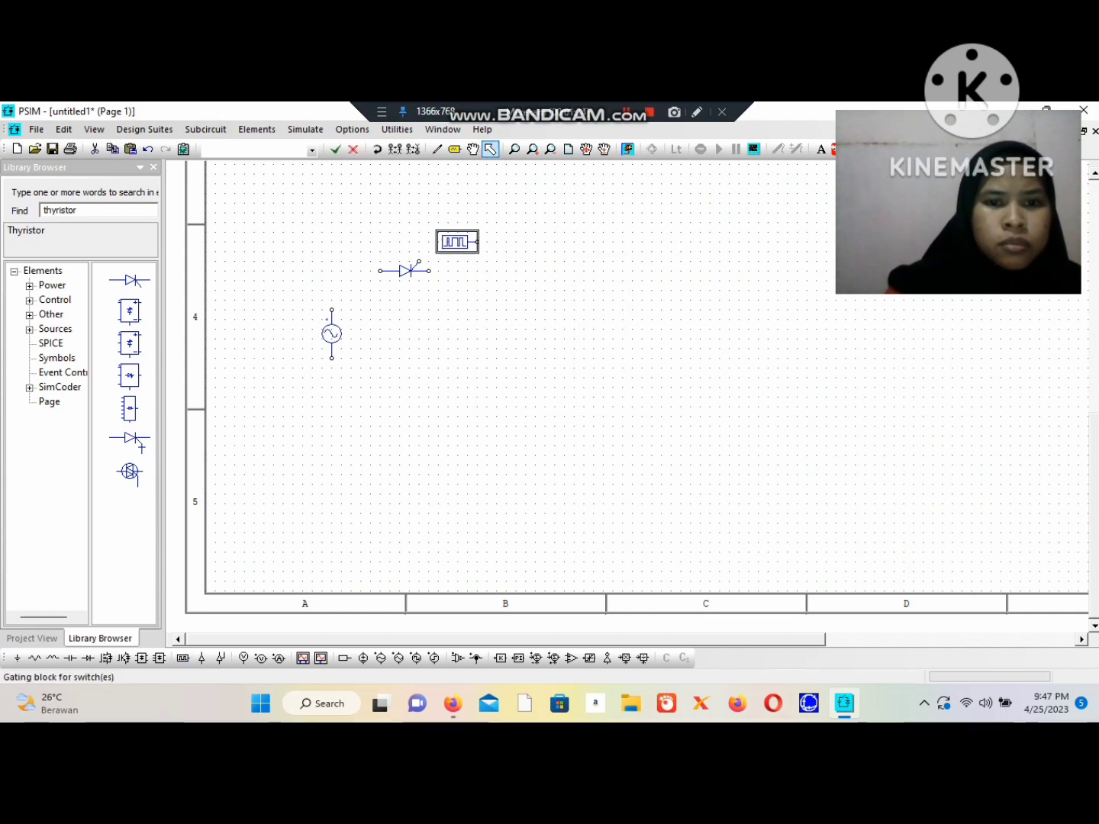
click(376, 149)
click(377, 149)
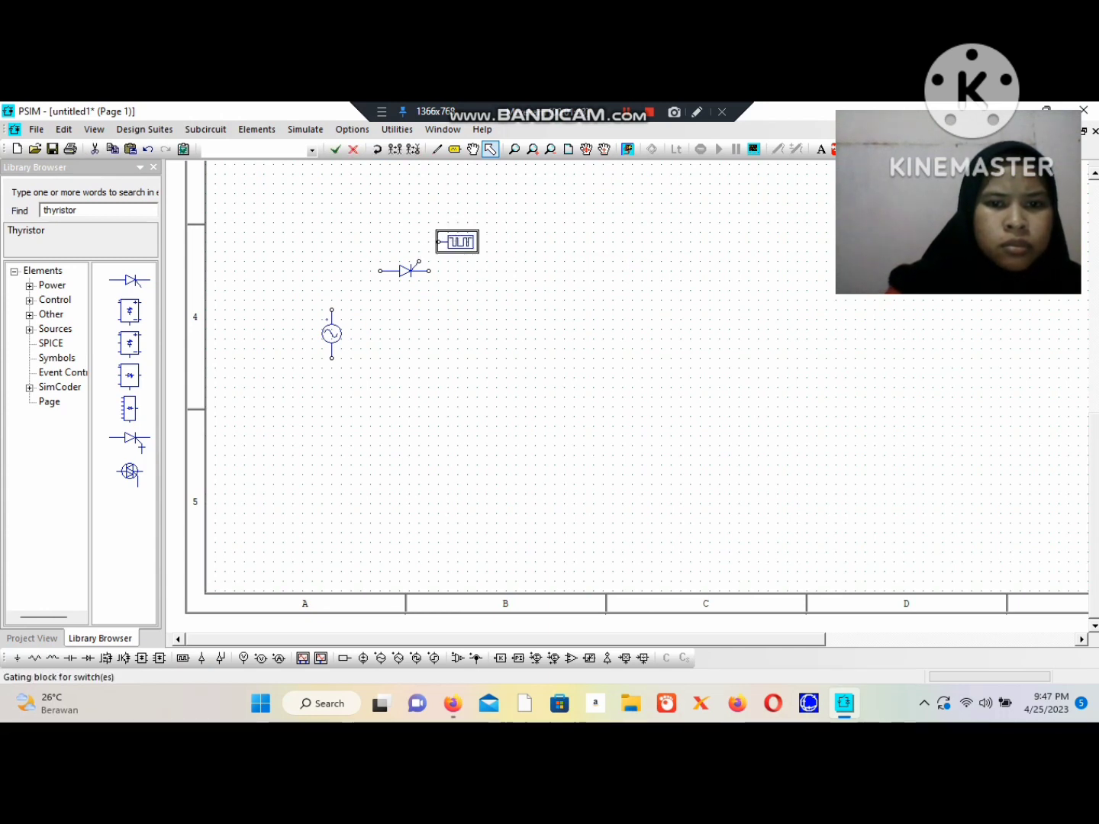
drag(458, 243, 439, 262)
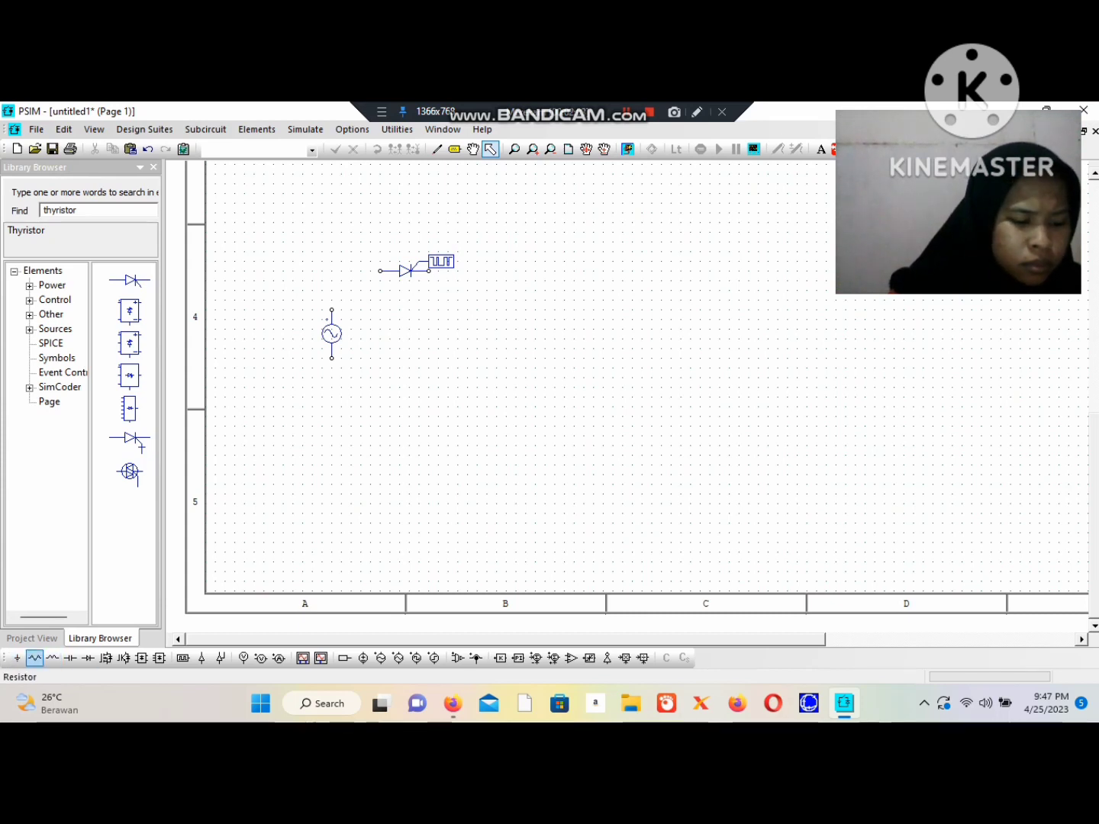
- Place a vertical load resistor to the right of the thyristor and remove the extra horizontal resistor
click(35, 657)
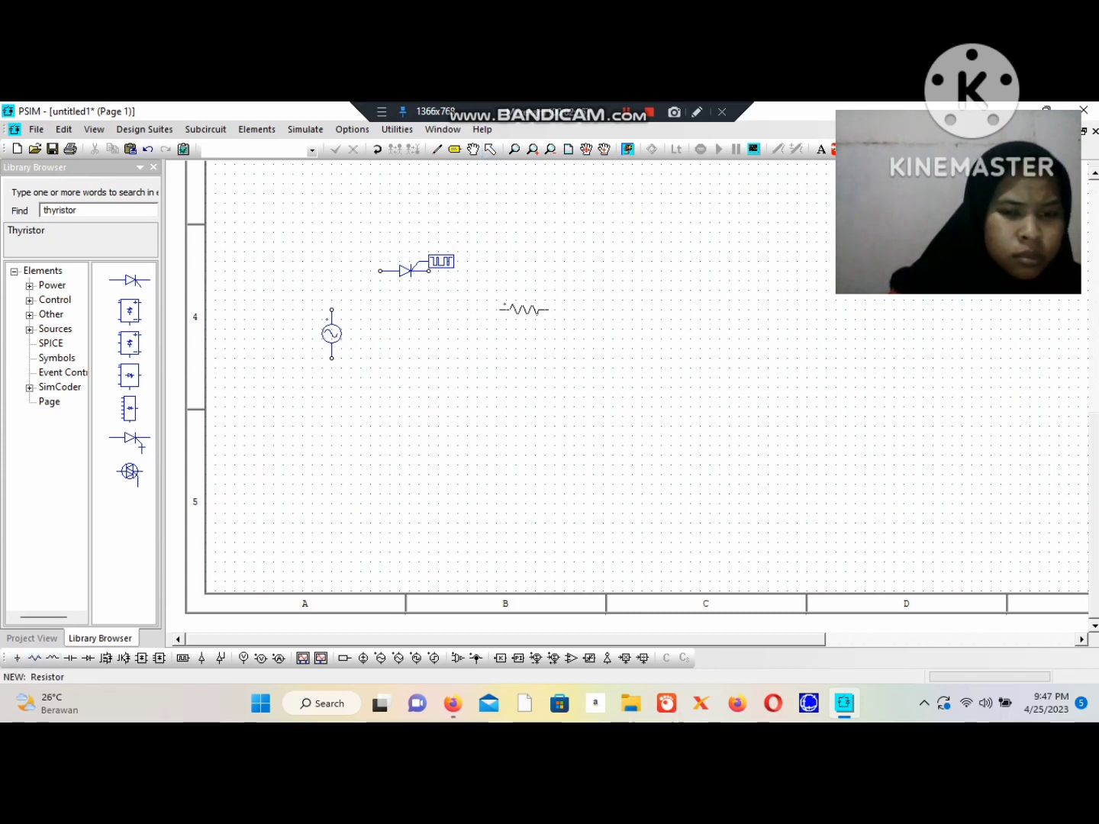
click(539, 328)
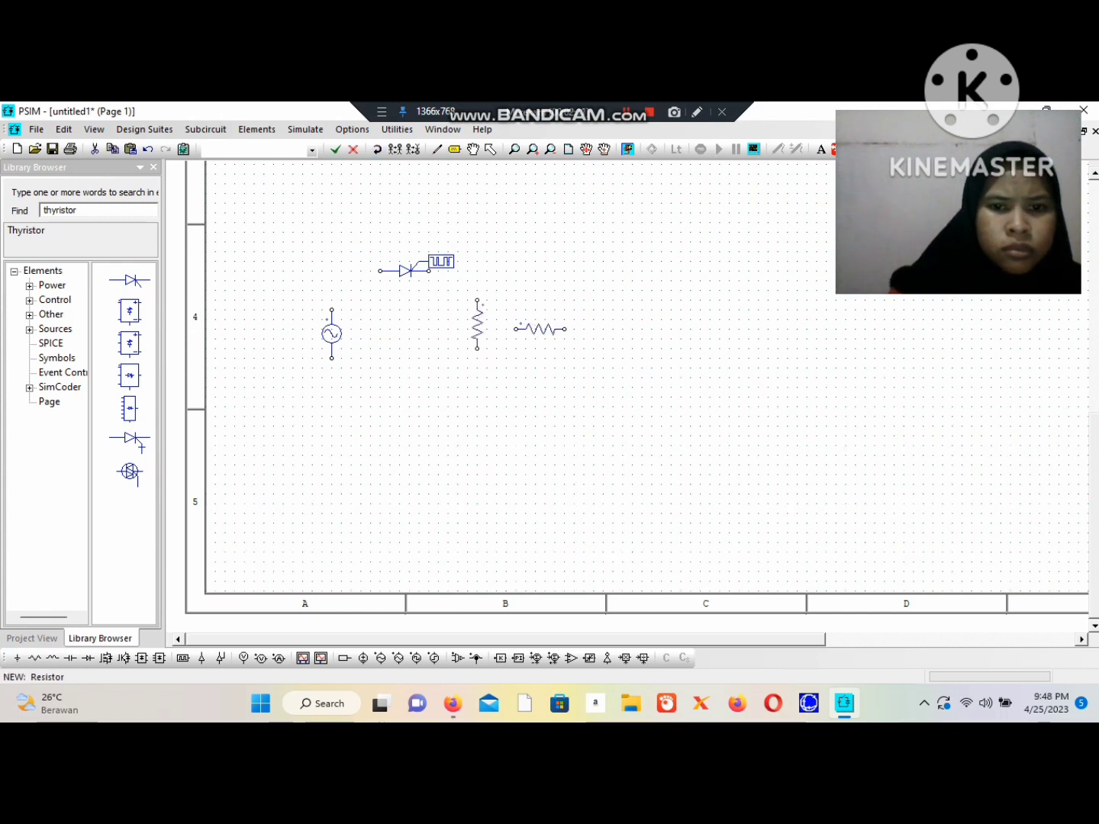
click(478, 325)
key(Escape)
right_click(539, 326)
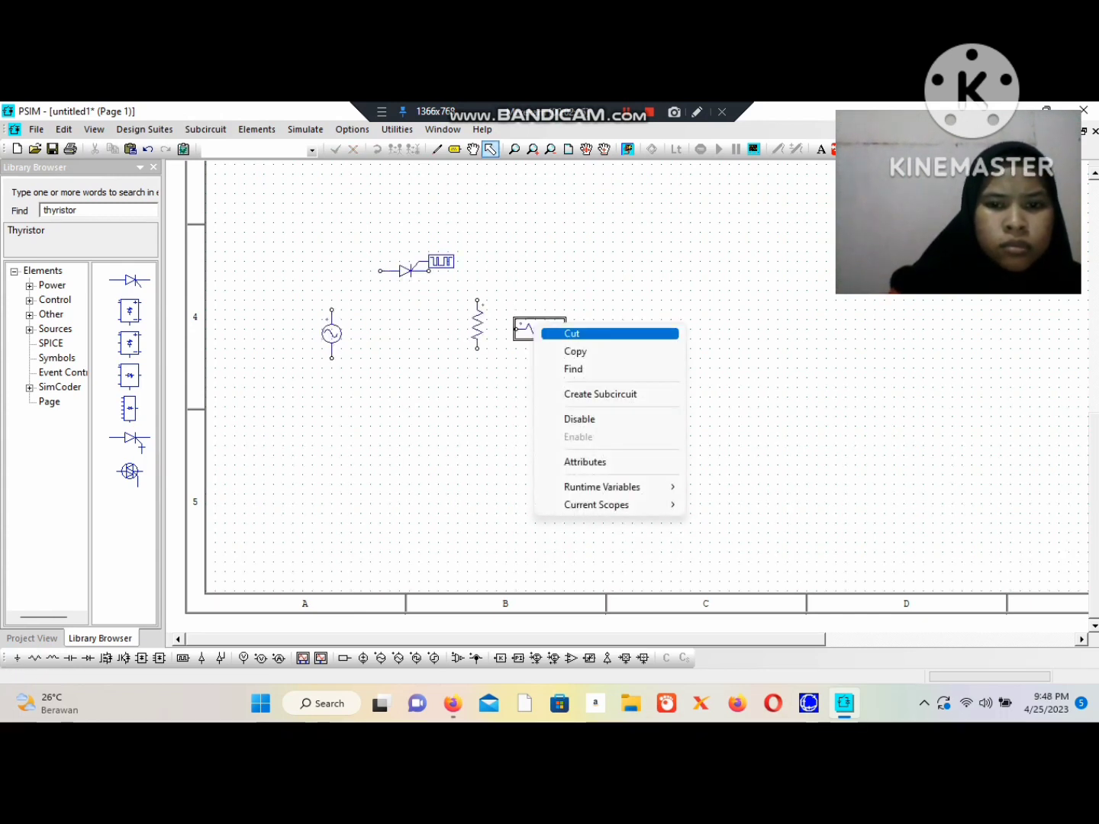
click(565, 334)
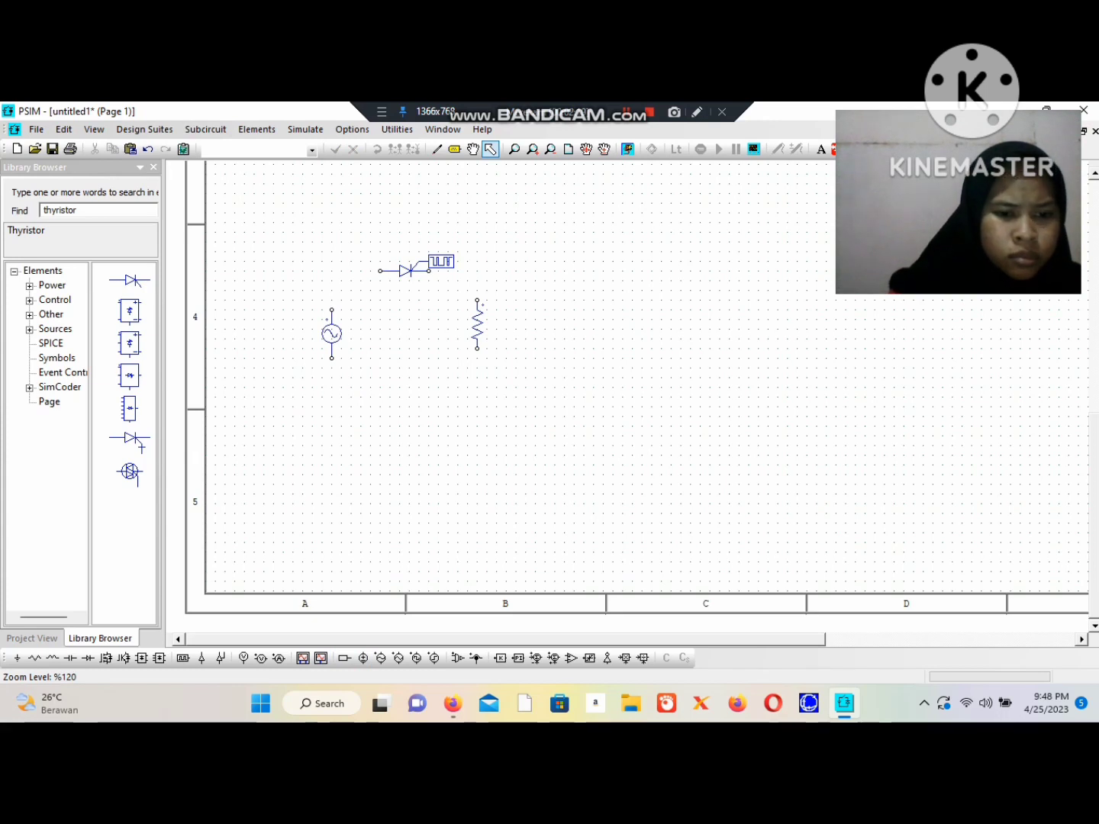
- Place a single-node voltage probe above the thyristor and vertical two-node voltage probes beside the source and the resistor
click(243, 657)
click(390, 259)
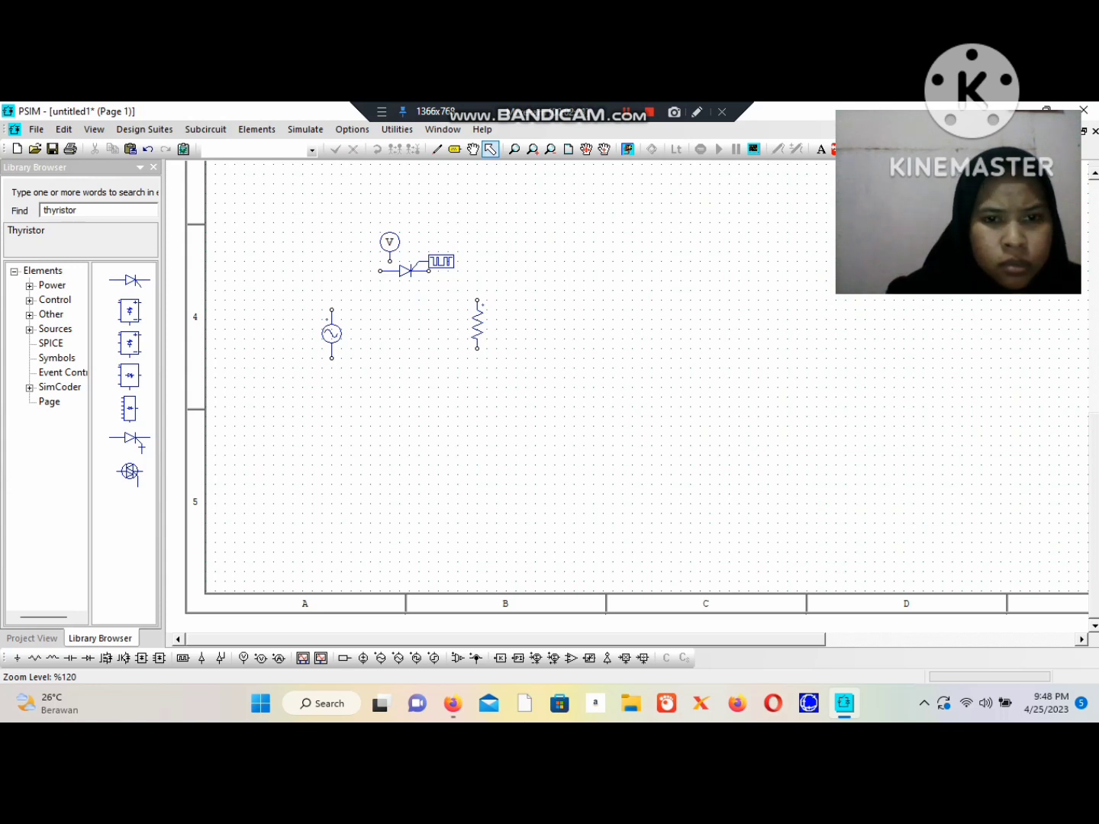
click(260, 658)
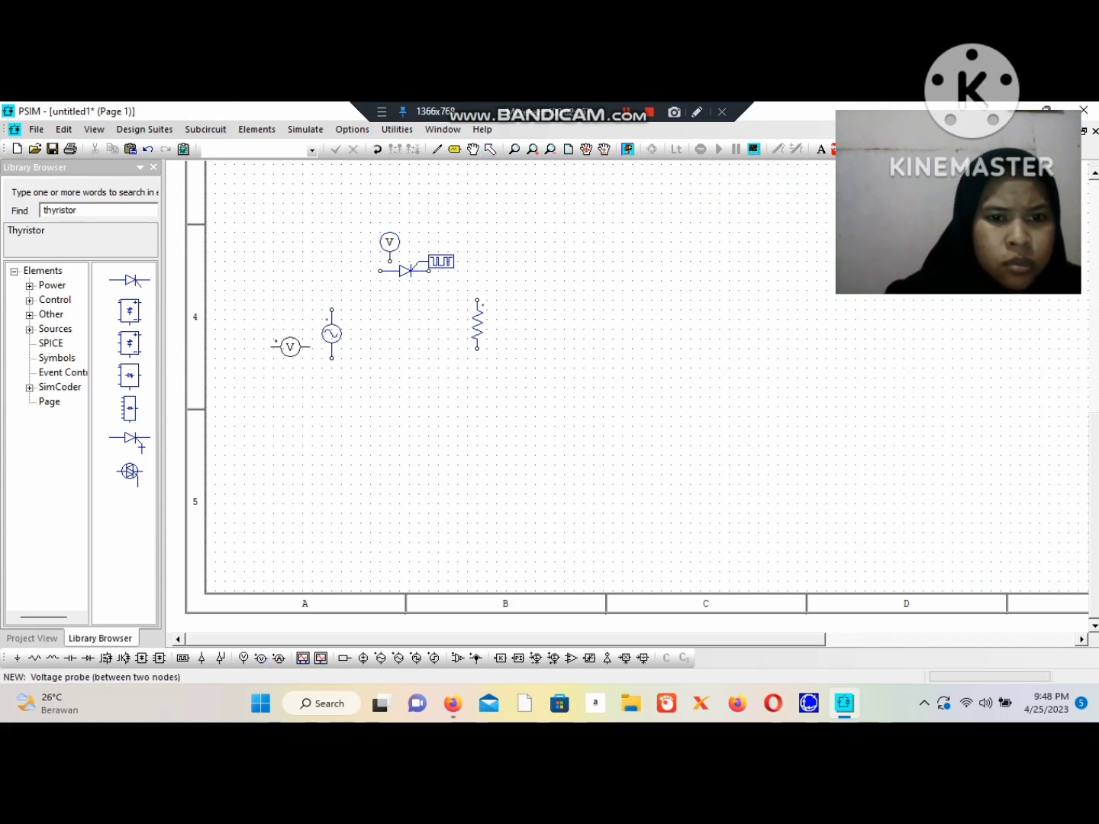
click(303, 338)
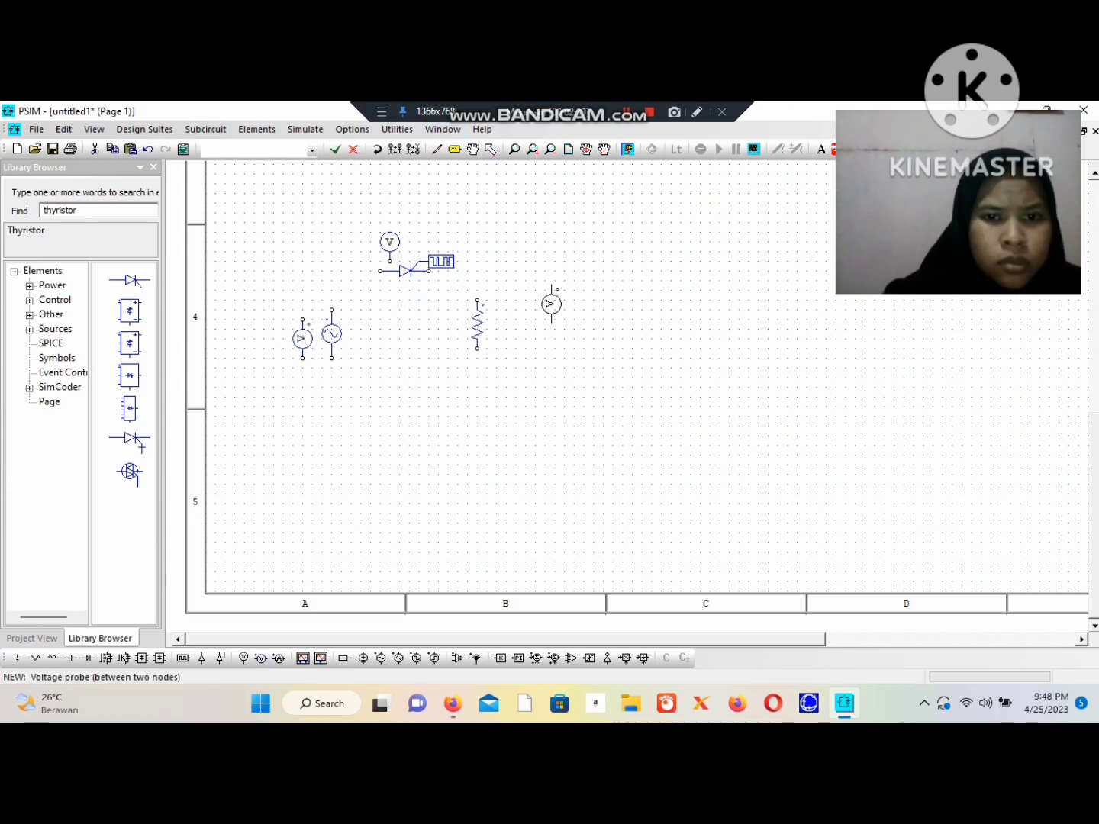
click(505, 328)
click(489, 149)
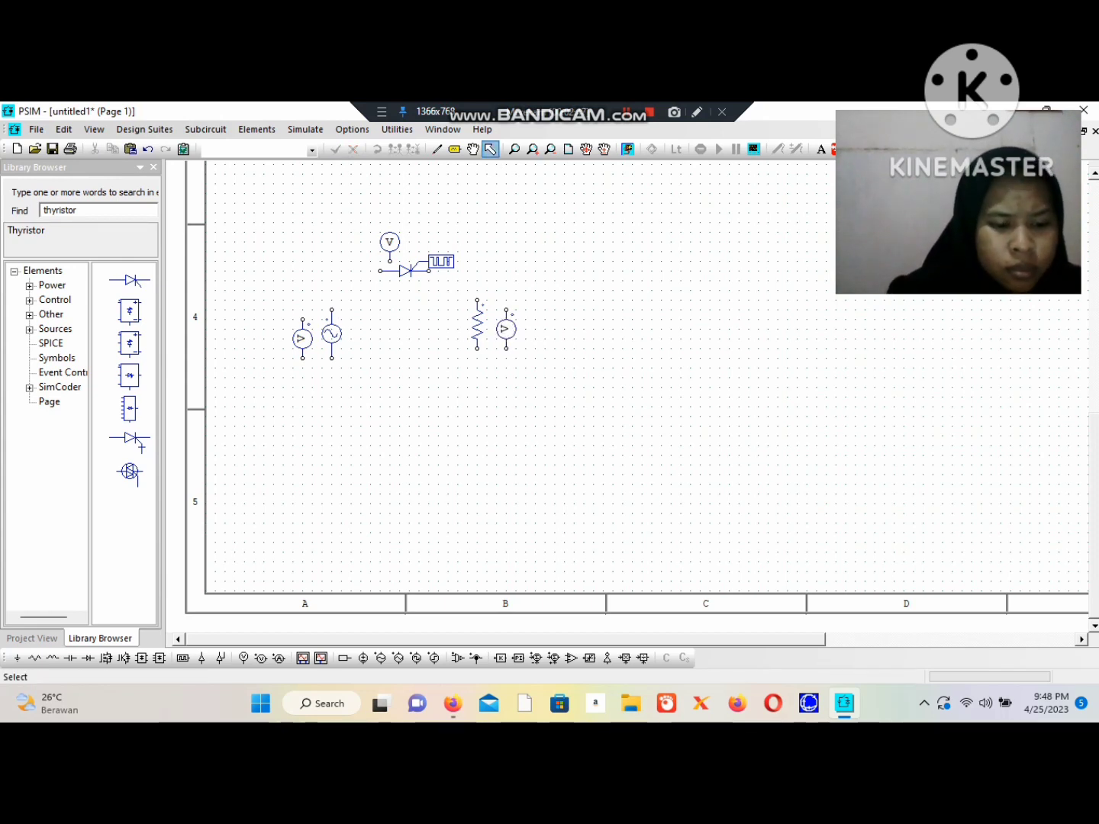
- Wire the source, thyristor and resistor into a closed loop, with the two-node voltage probes in parallel with the source and resistor
click(437, 148)
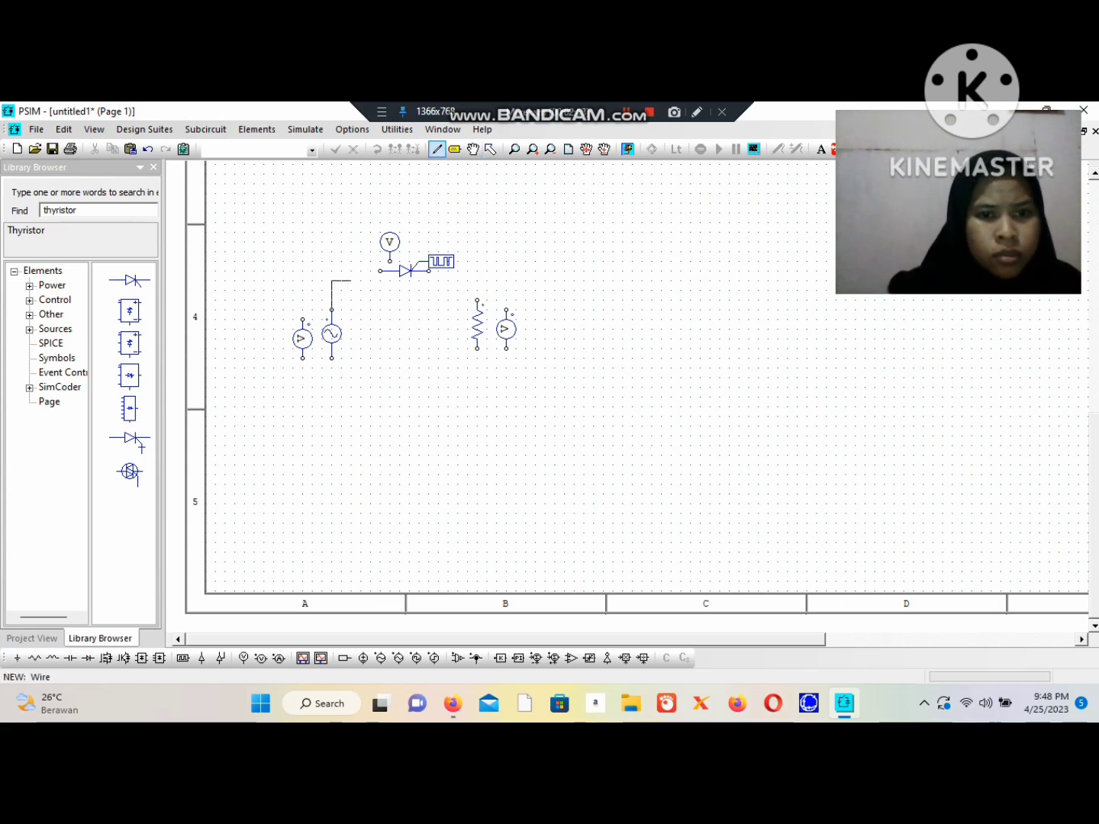
click(380, 271)
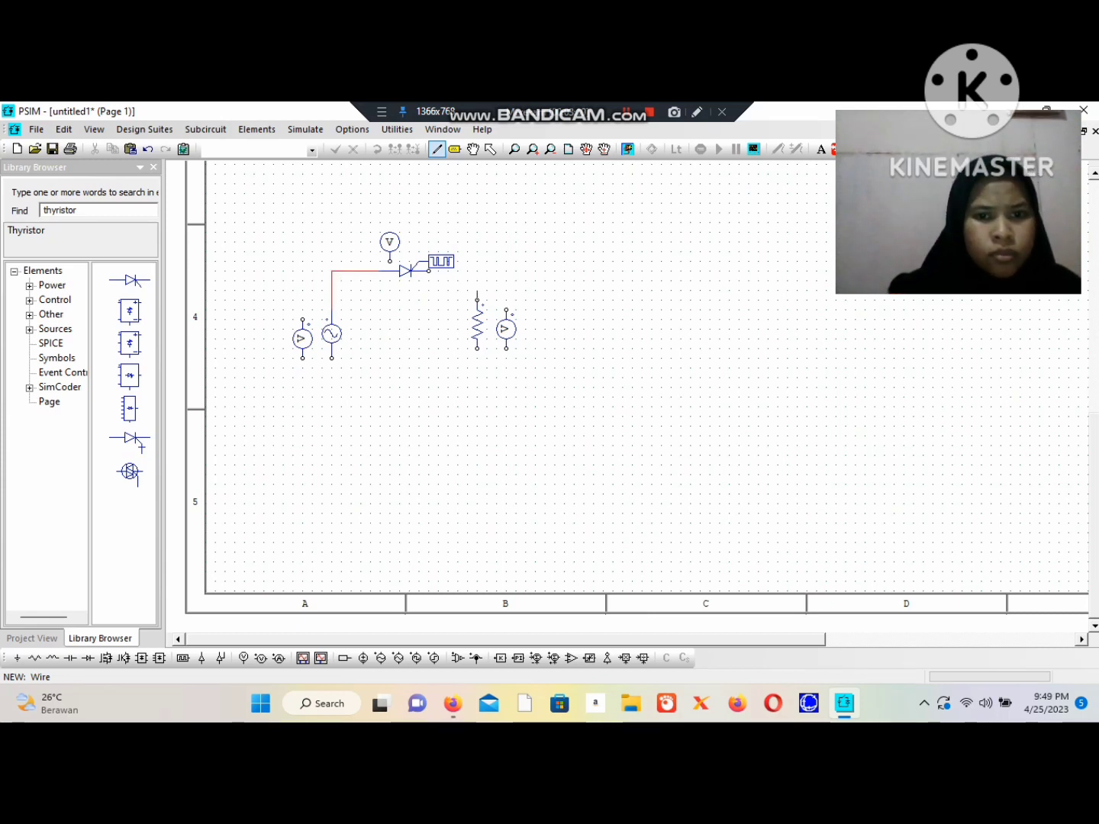
drag(477, 292, 429, 270)
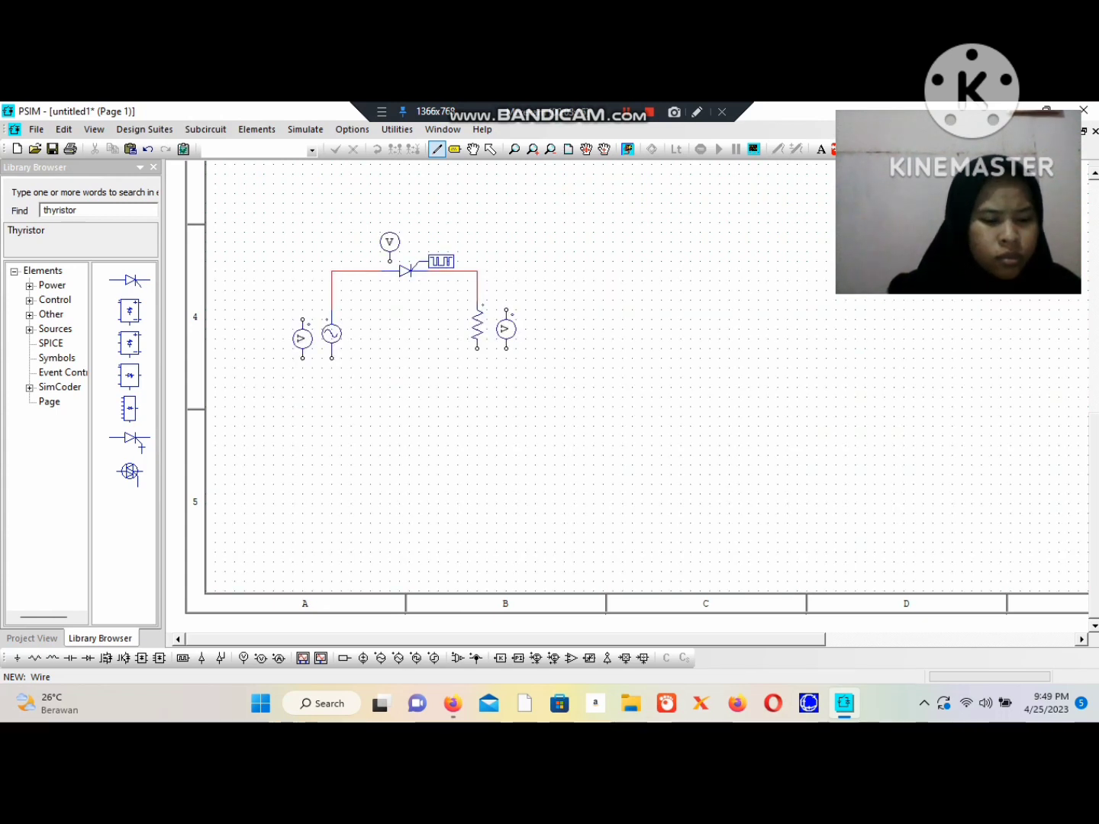
drag(506, 311, 477, 270)
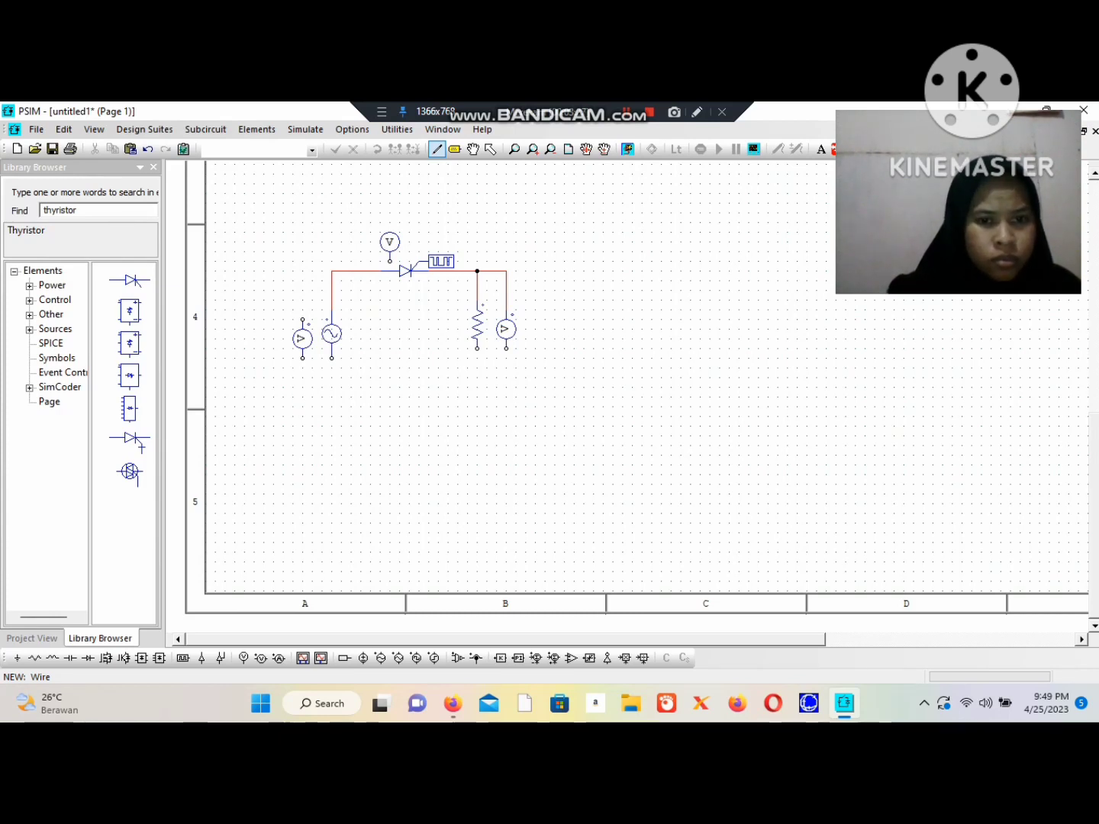
mouse_move(332, 359)
mouse_down()
mouse_move(478, 401)
mouse_move(477, 387)
mouse_move(477, 397)
mouse_move(506, 389)
mouse_move(477, 396)
mouse_up()
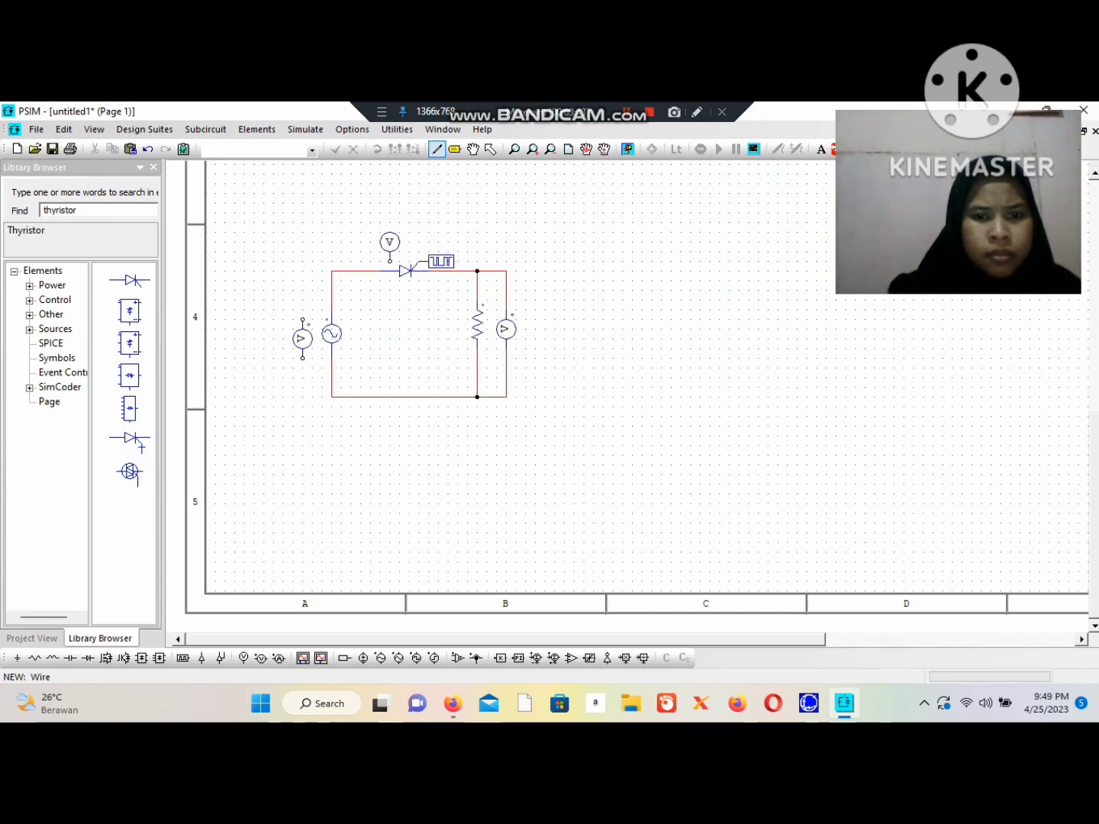
drag(302, 319, 332, 272)
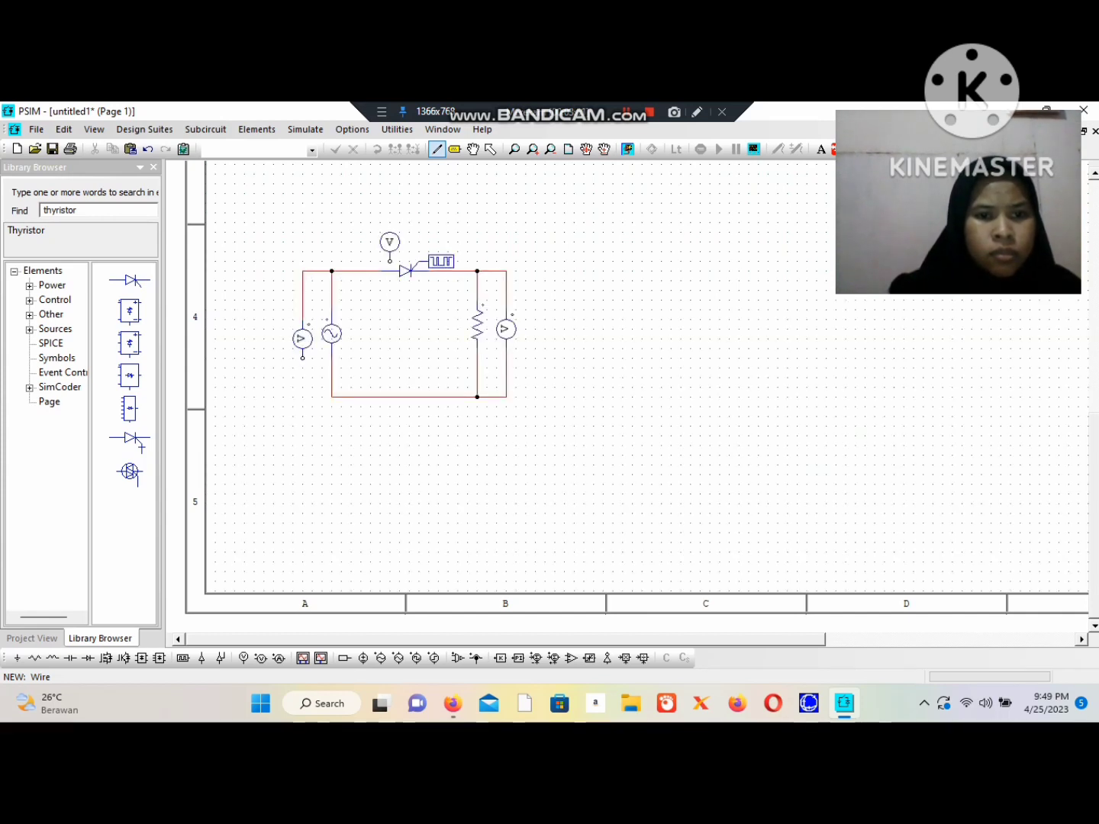
drag(302, 358, 332, 396)
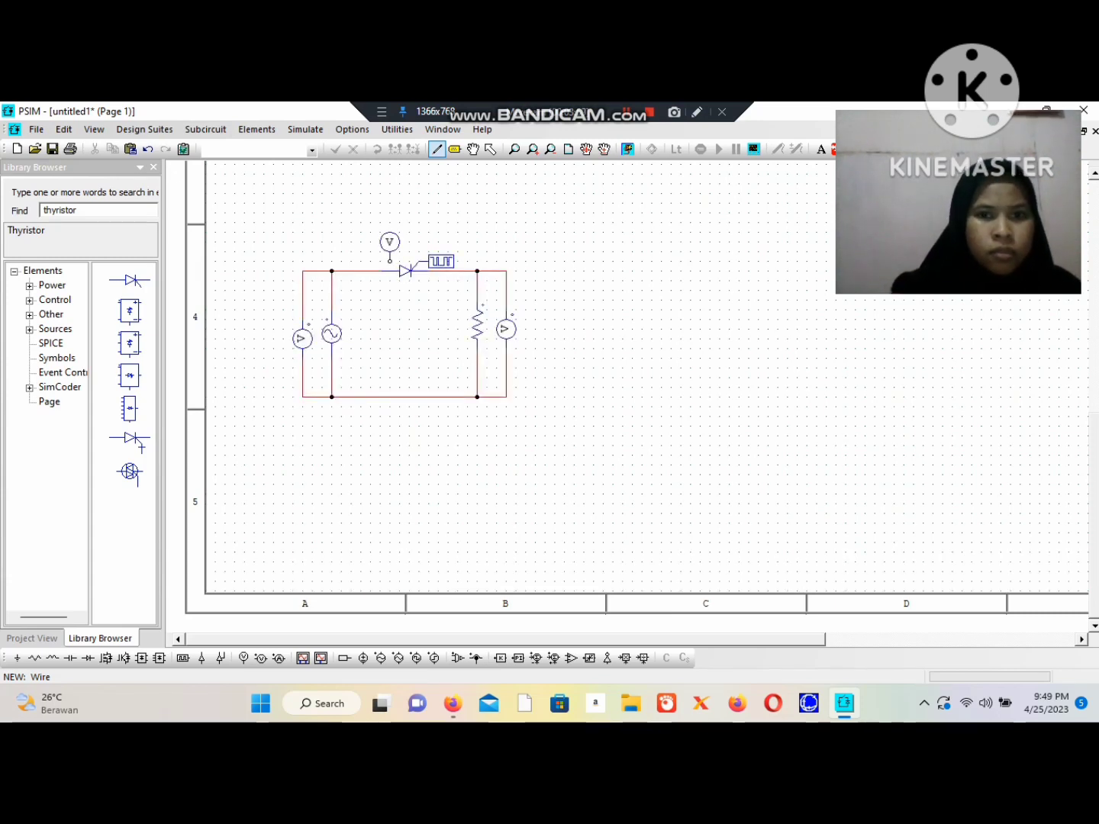
- Move the single-node voltage probe onto the junction between the thyristor's gate and the gating block
key(Escape)
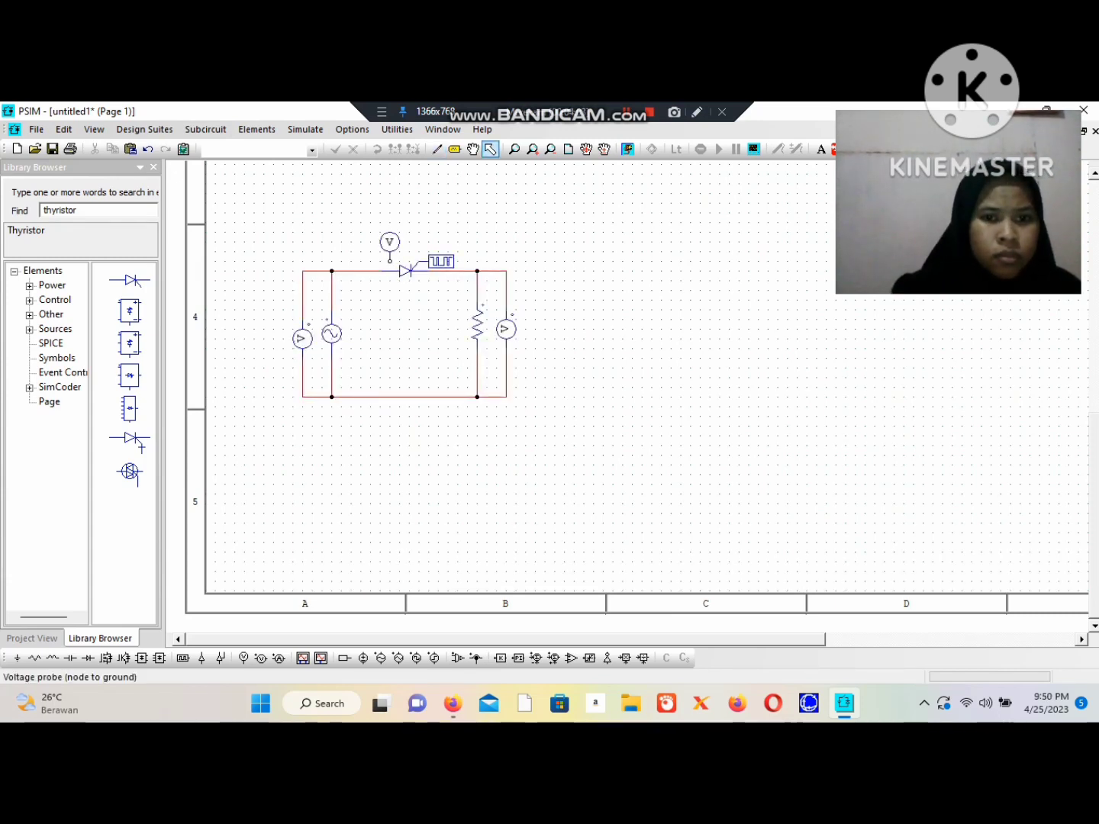
drag(389, 242, 419, 242)
key(Return)
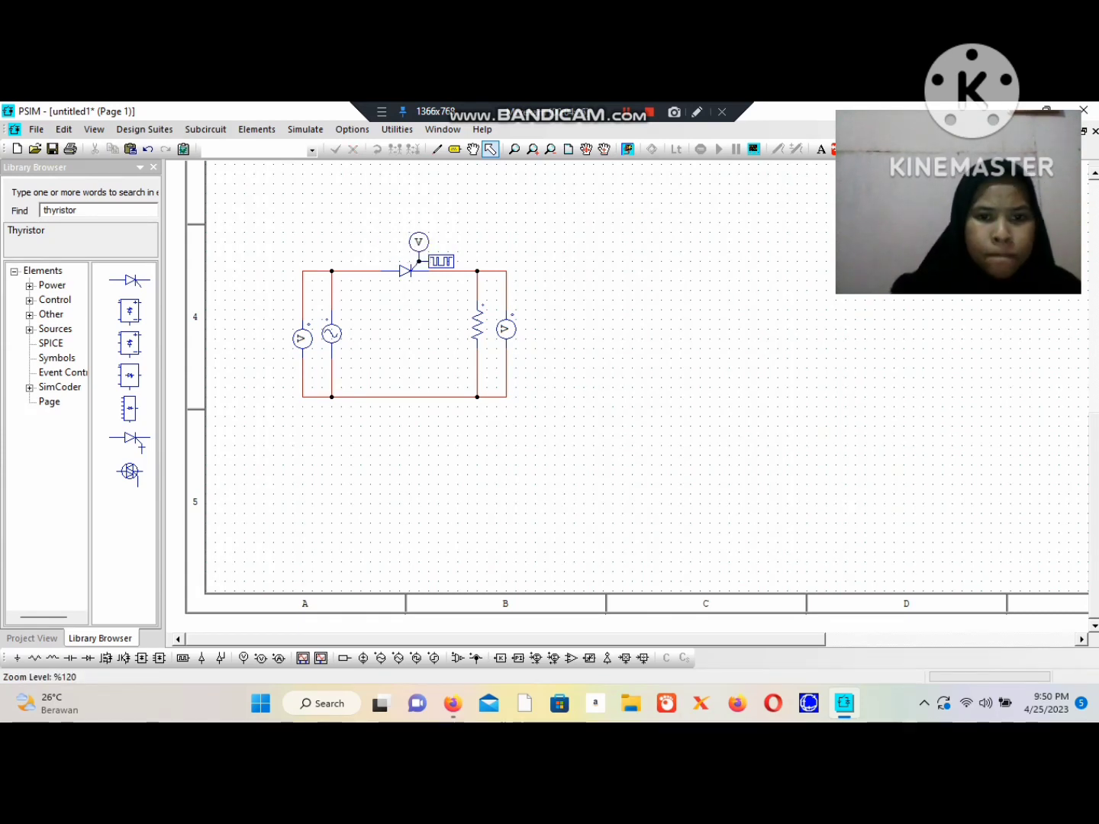
- Set the sinusoidal source's peak amplitude to 311 and frequency to 50, and display both values on the schematic
double_click(331, 333)
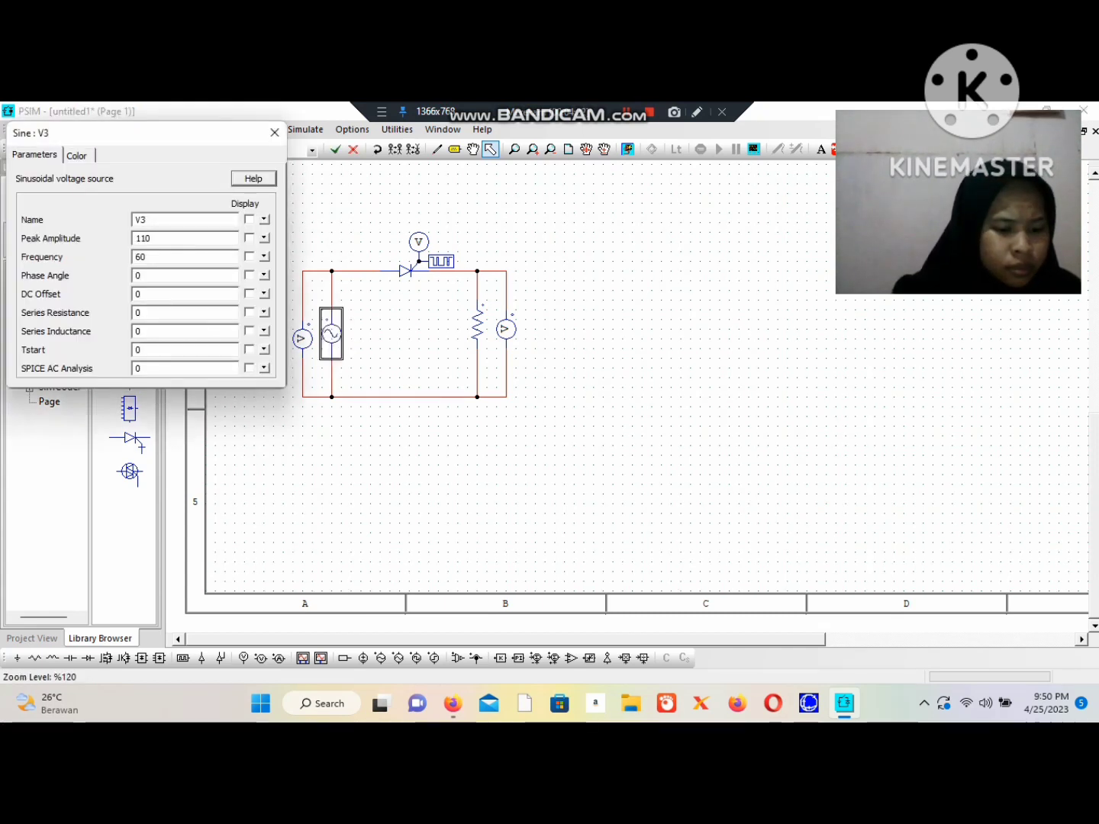
double_click(148, 238)
text(311)
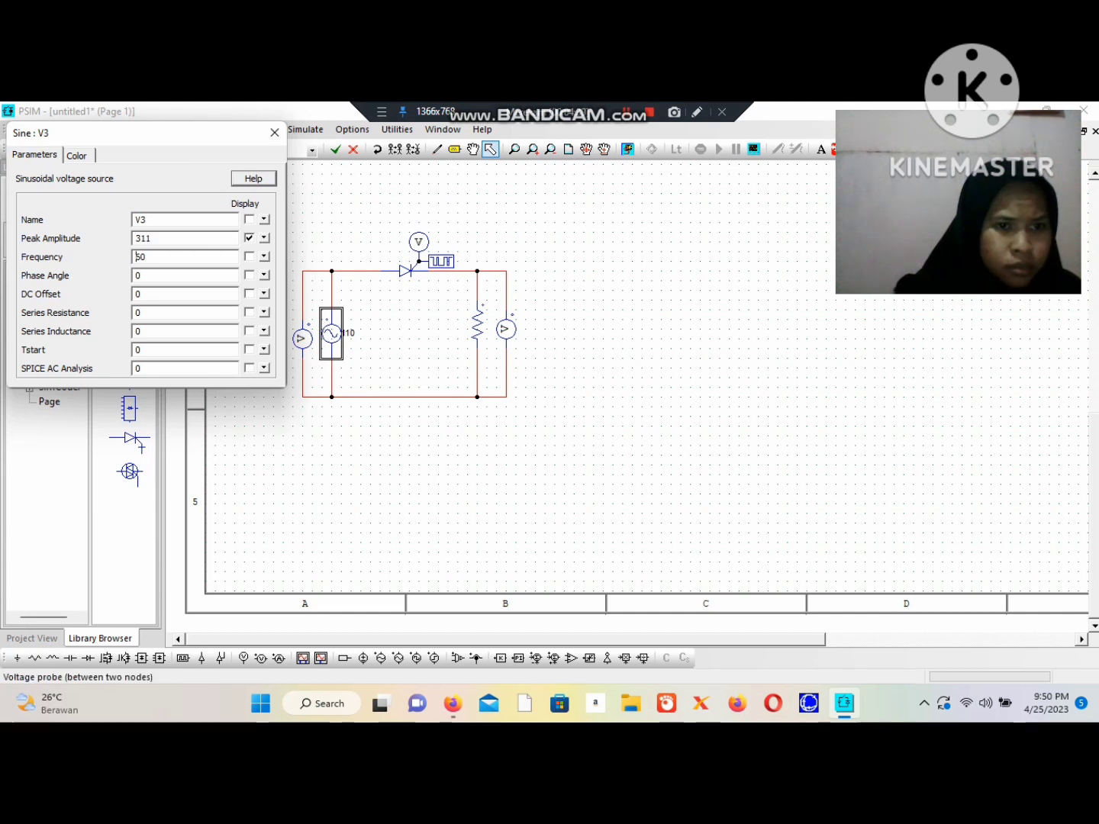
key(Tab)
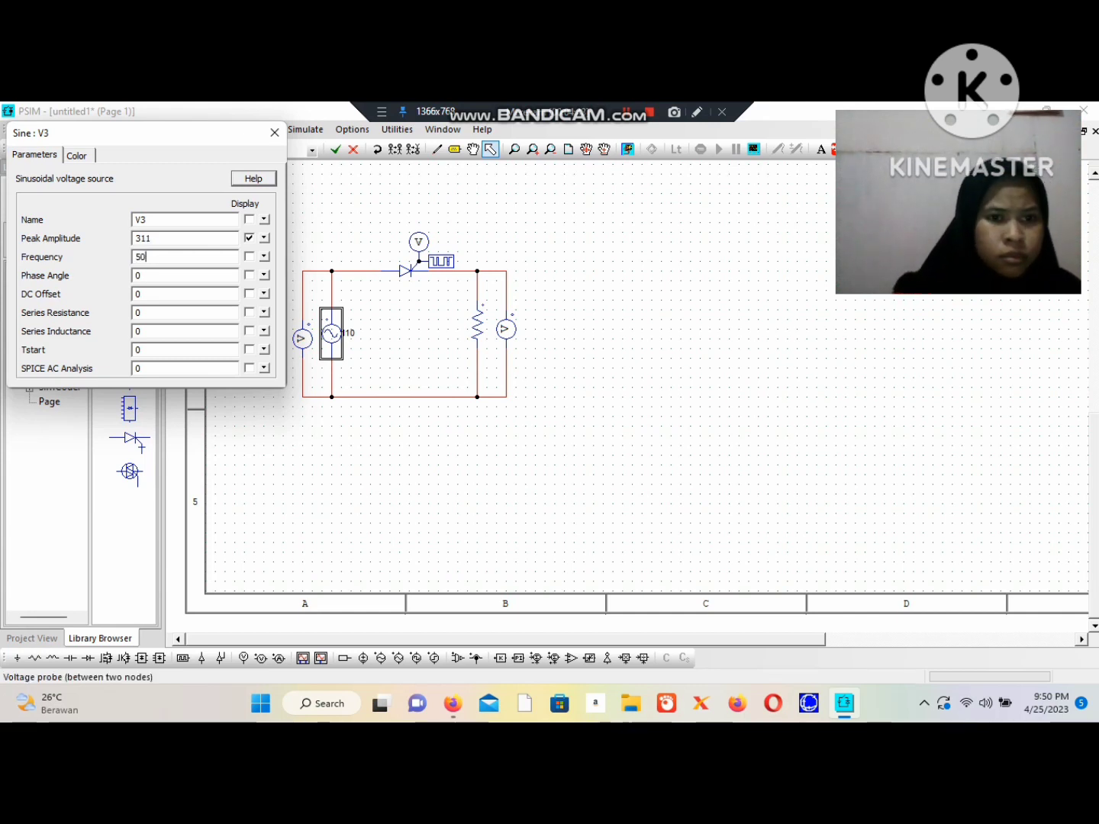
click(145, 220)
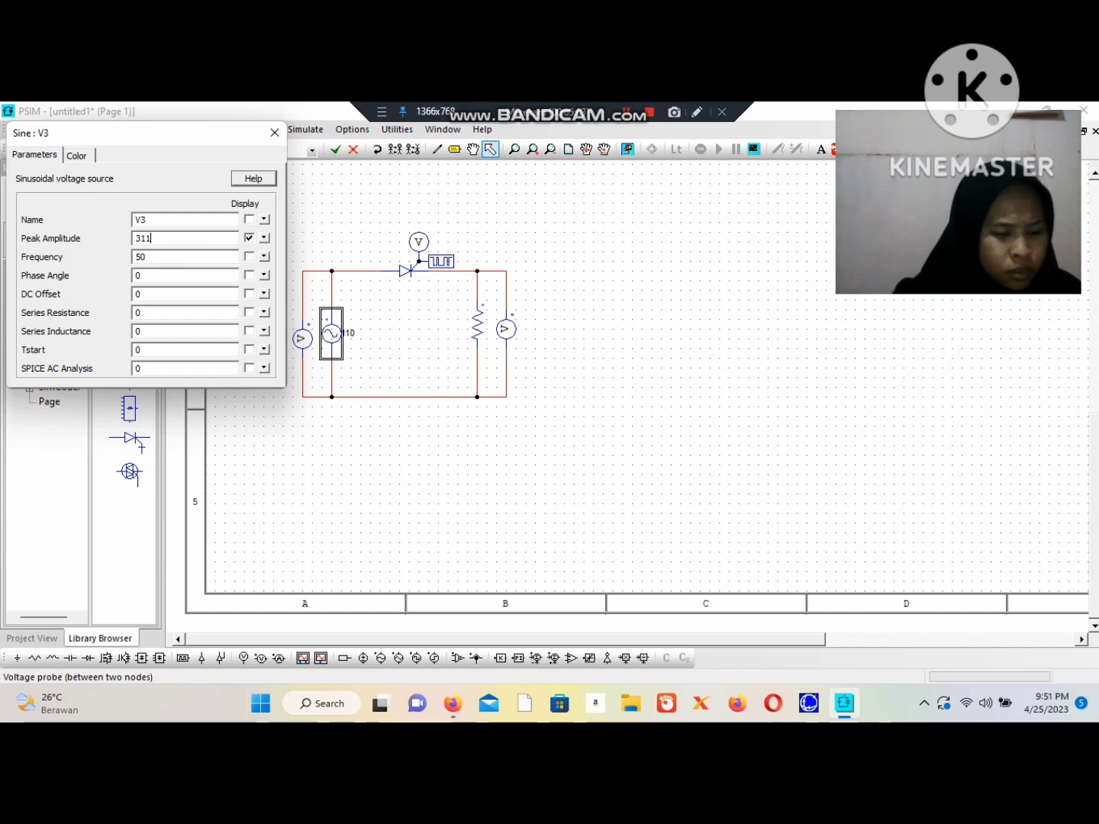
click(249, 257)
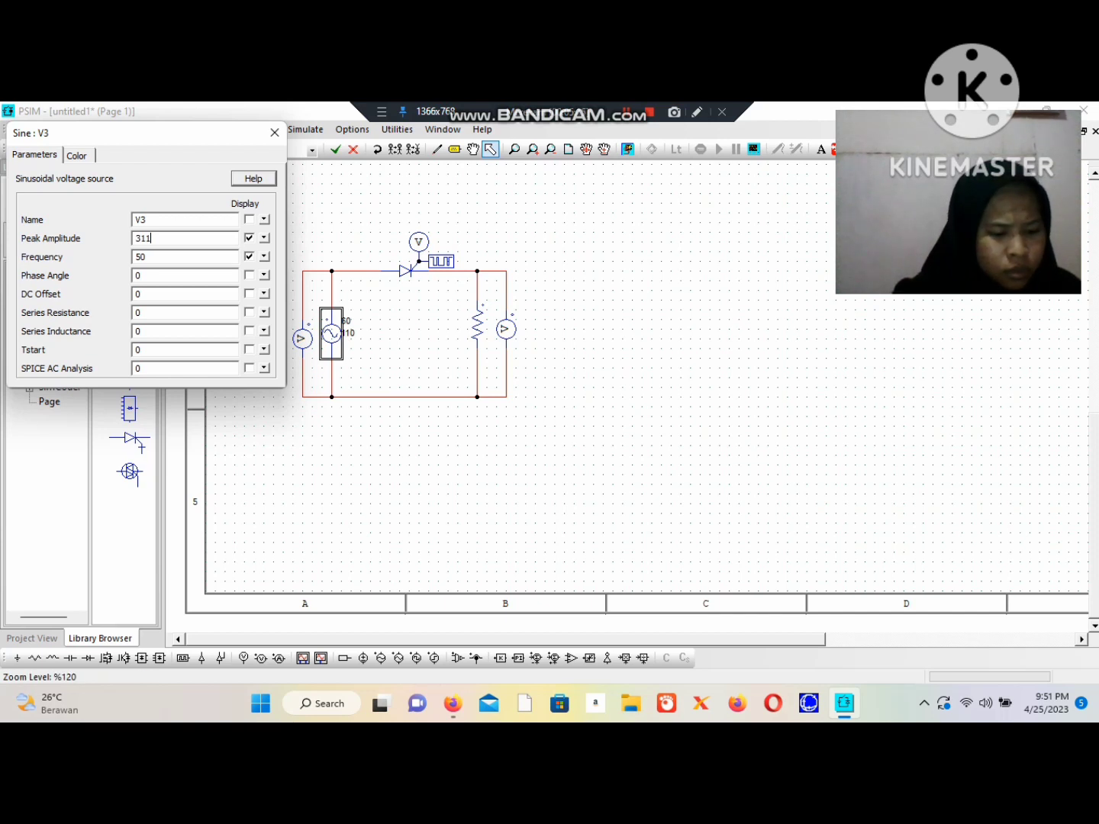
click(274, 132)
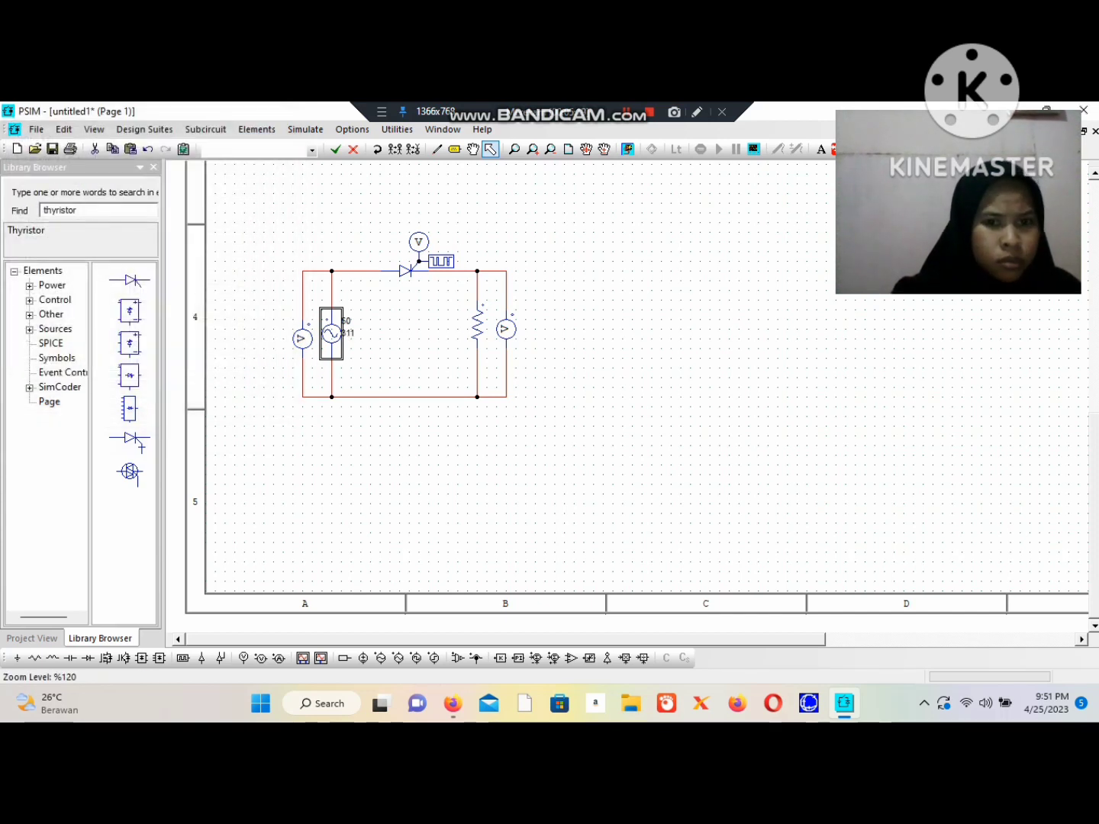
- Set the gating block's frequency to 50 and switching points to 10 180., and display both values on the schematic
double_click(441, 261)
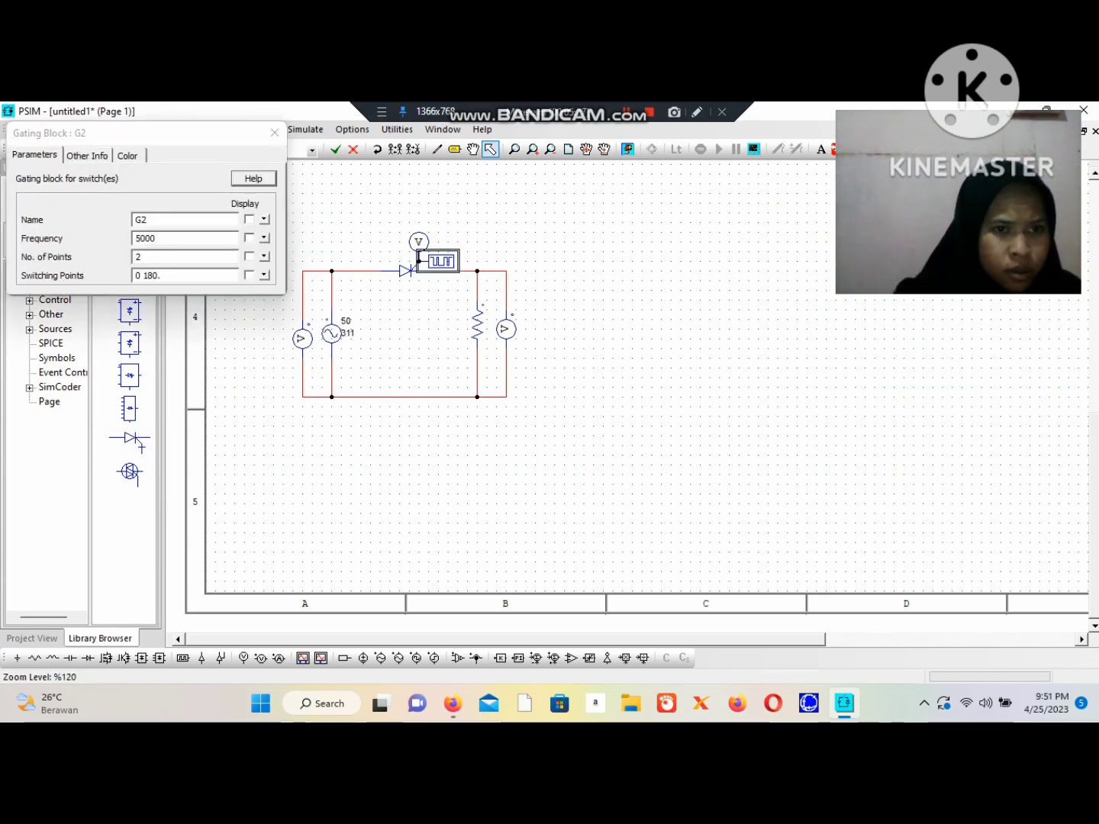
double_click(145, 238)
text(50)
key(BackSpace)
text(9)
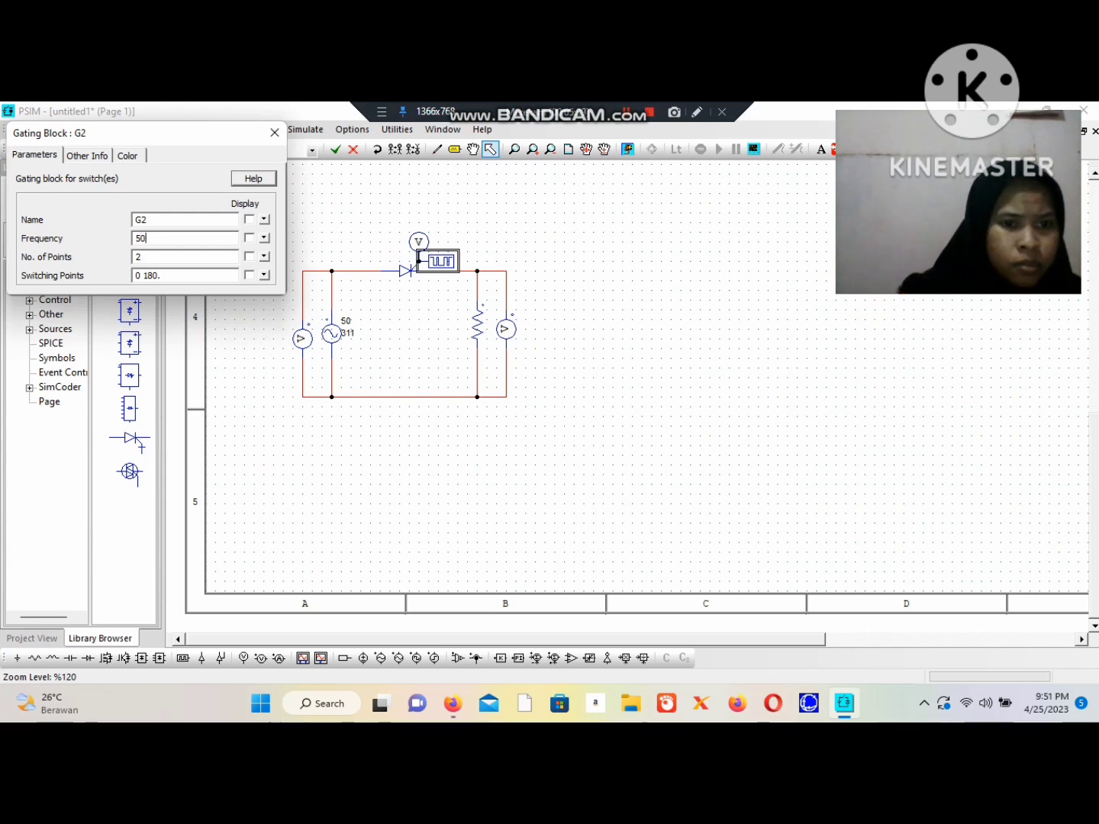
text(1)
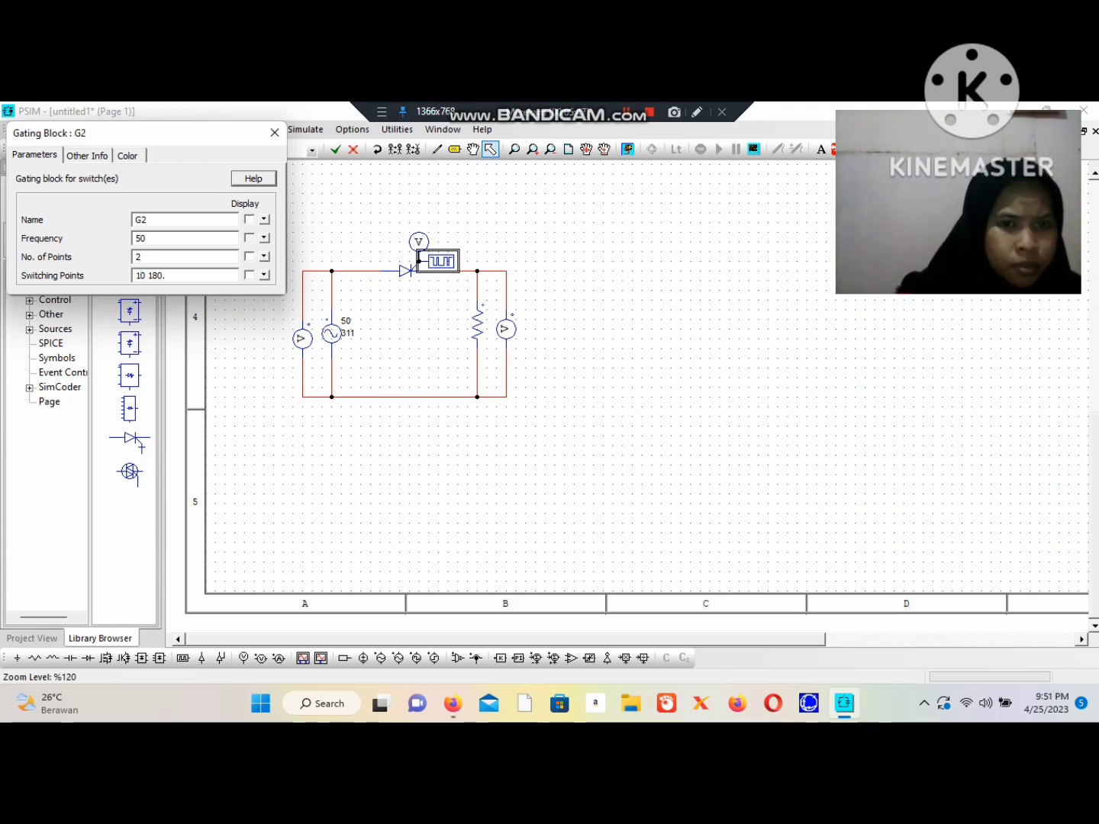
click(249, 237)
click(248, 275)
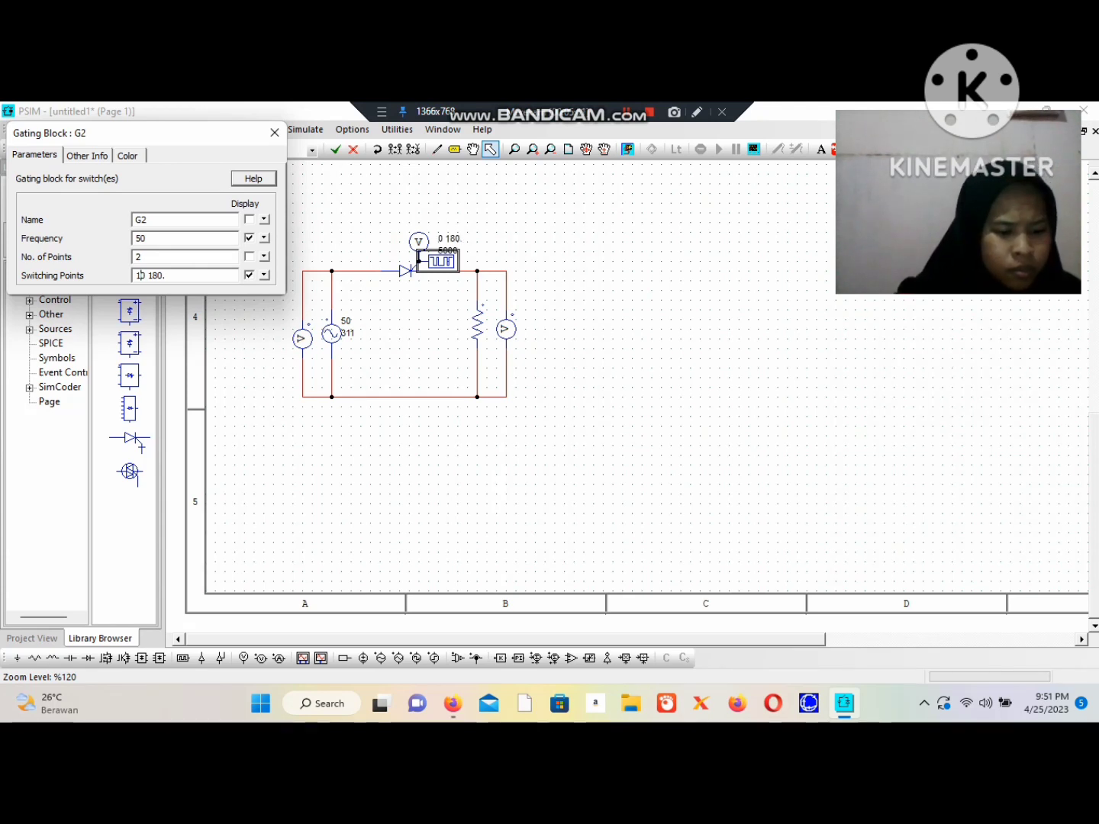
click(275, 133)
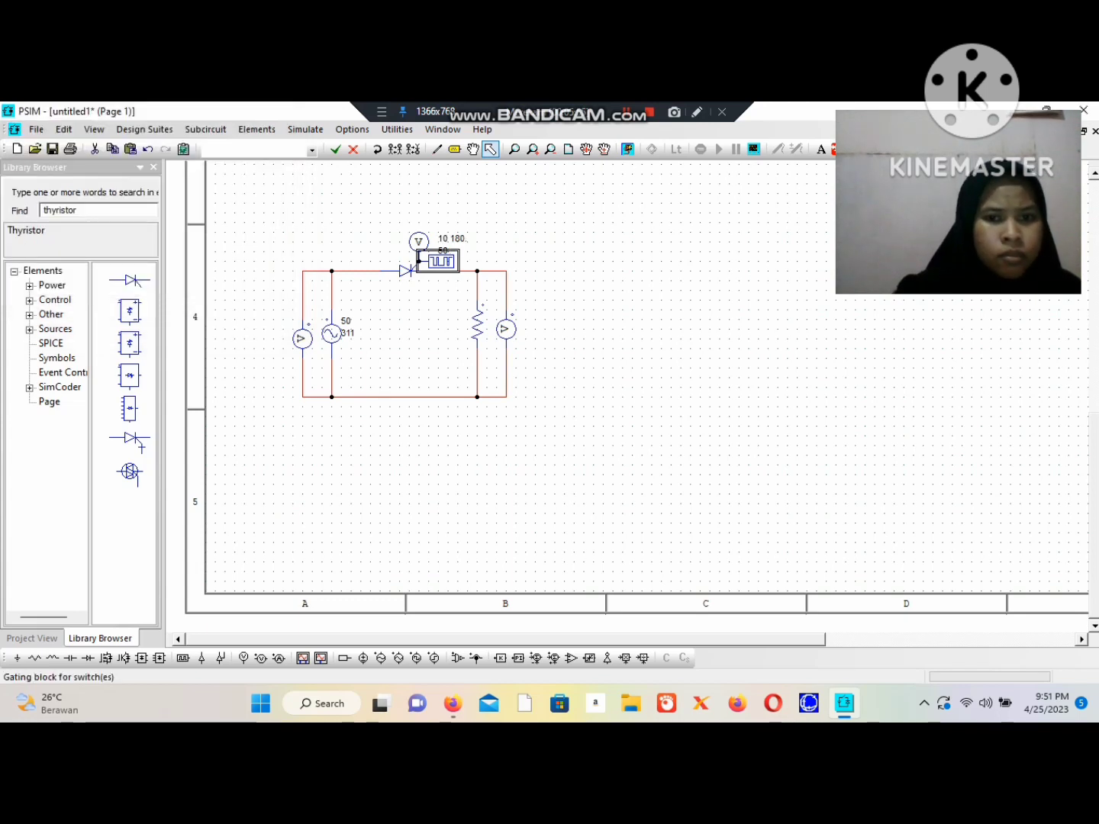
- Shift the gating block slightly to the right of the thyristor, keeping it wired to the gate
drag(442, 262, 480, 261)
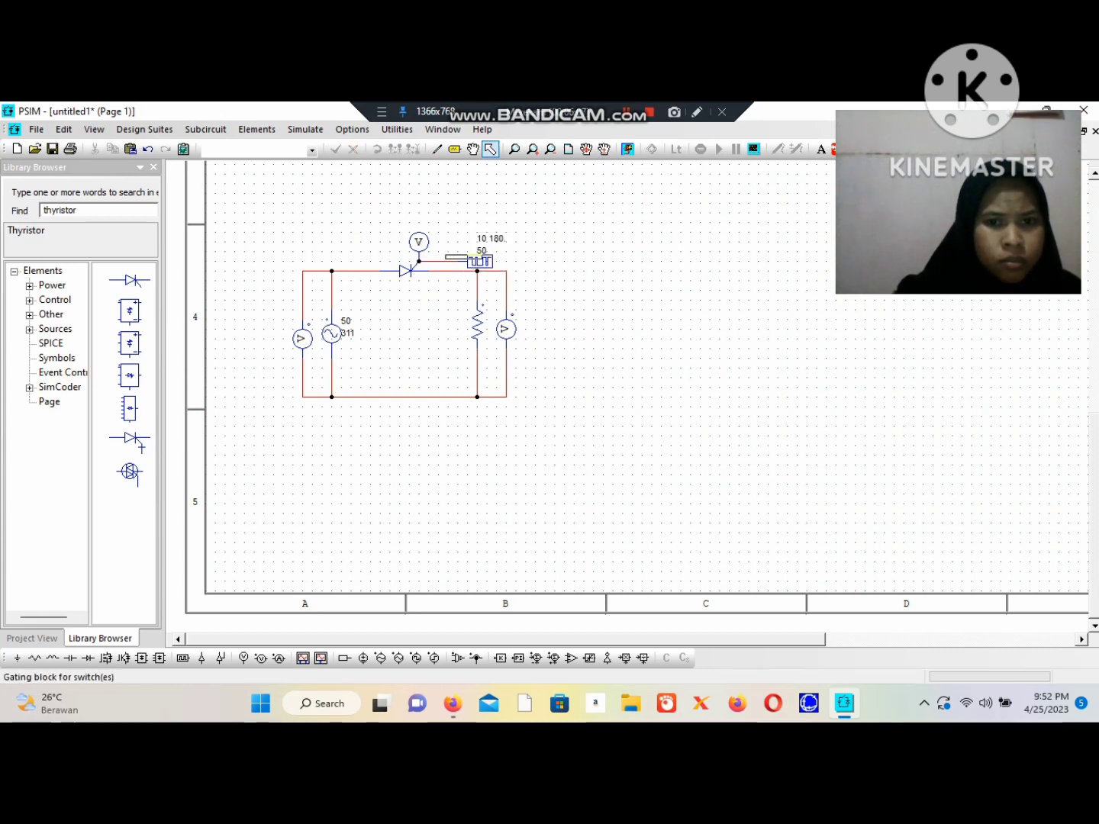
drag(479, 261, 462, 261)
click(461, 262)
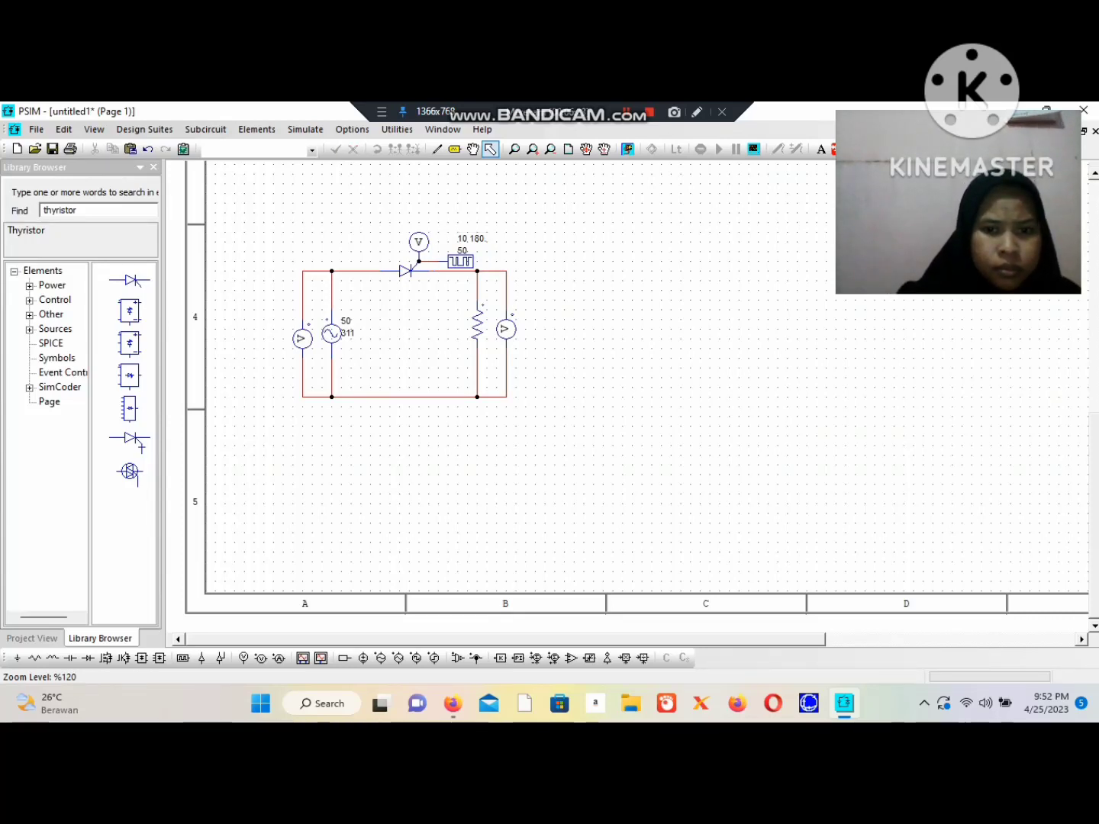
- Set the load resistor's resistance to 12 and display the value on the schematic
double_click(477, 324)
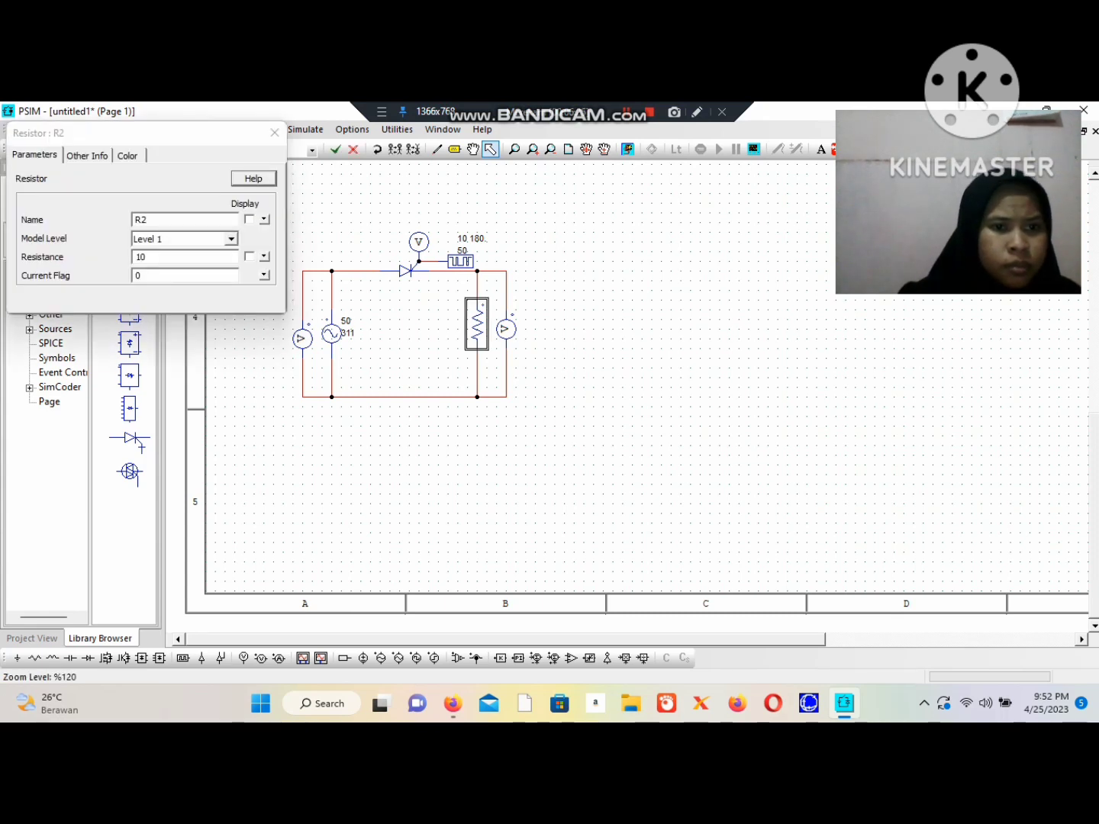
key(BackSpace)
text(2)
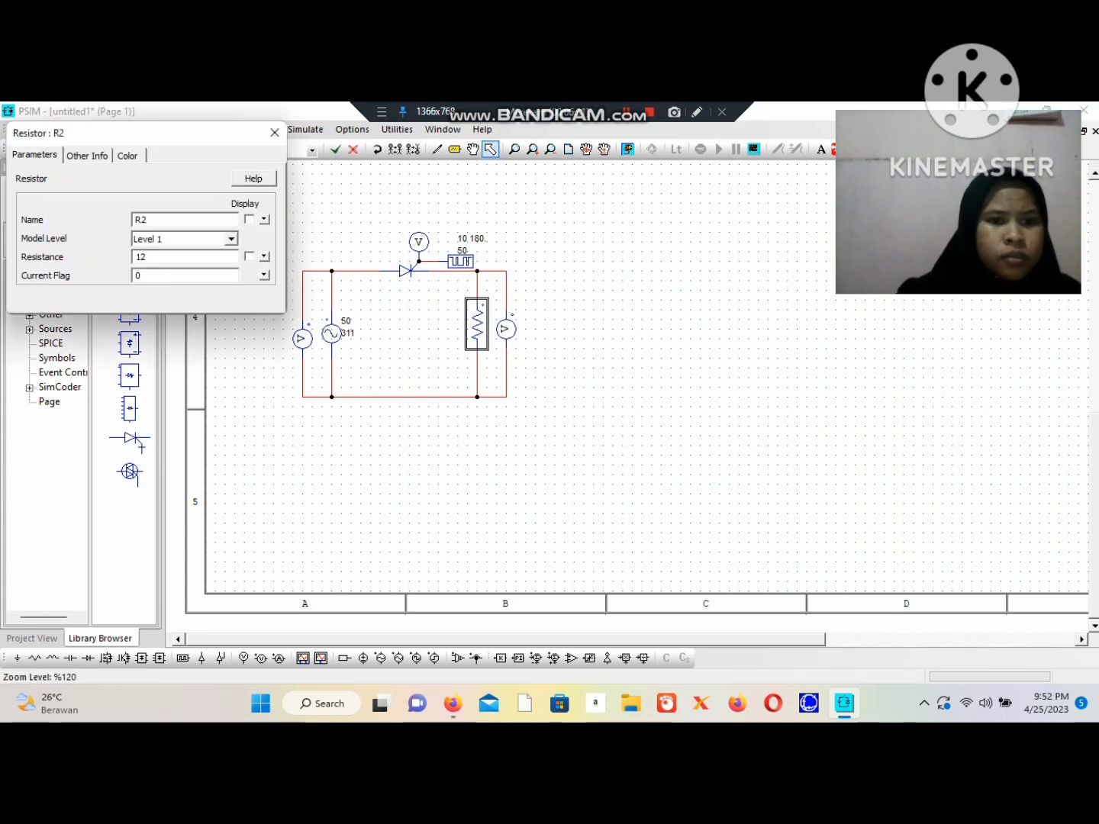
click(275, 132)
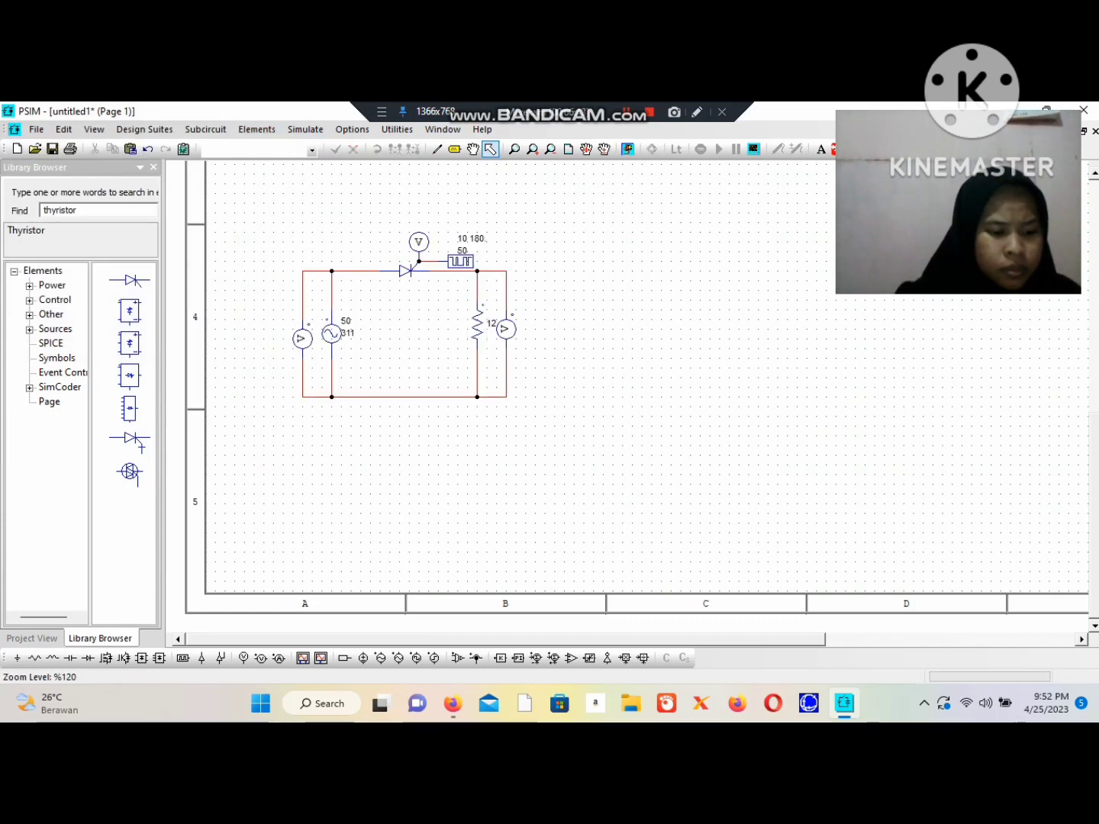
- Name the voltage probe across the source Vin and display its name on the schematic
click(303, 338)
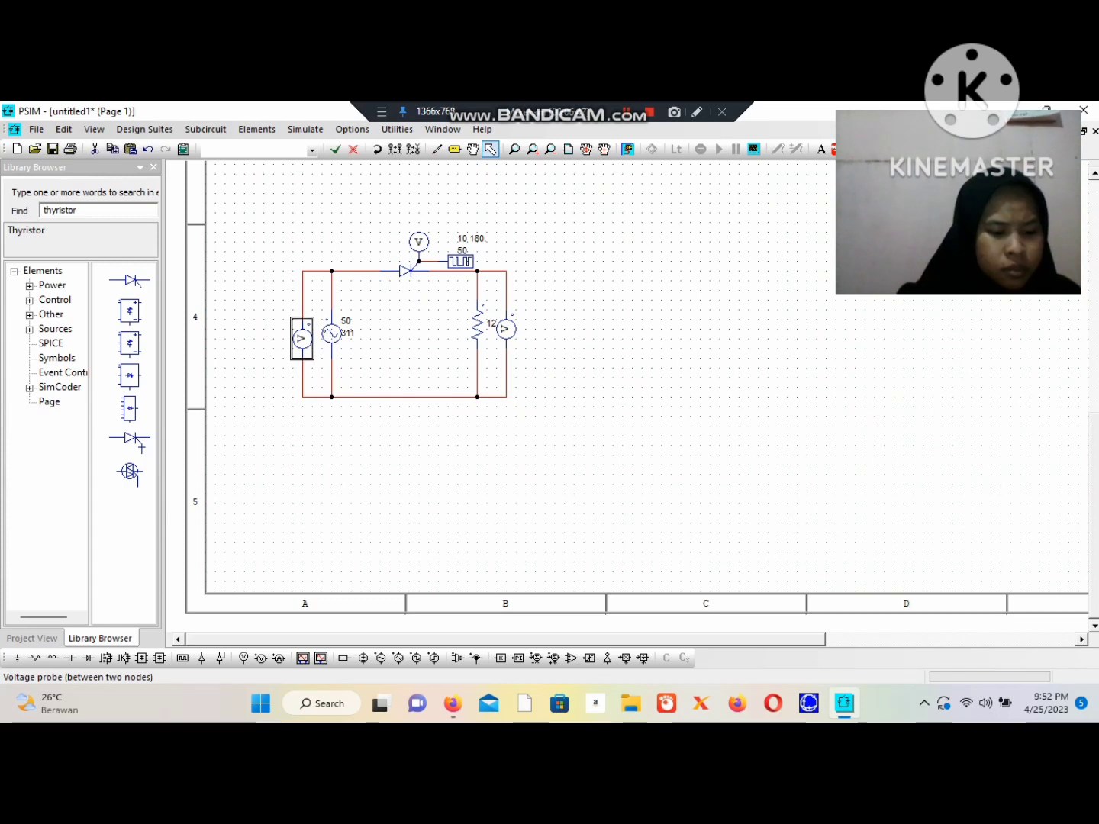
double_click(302, 339)
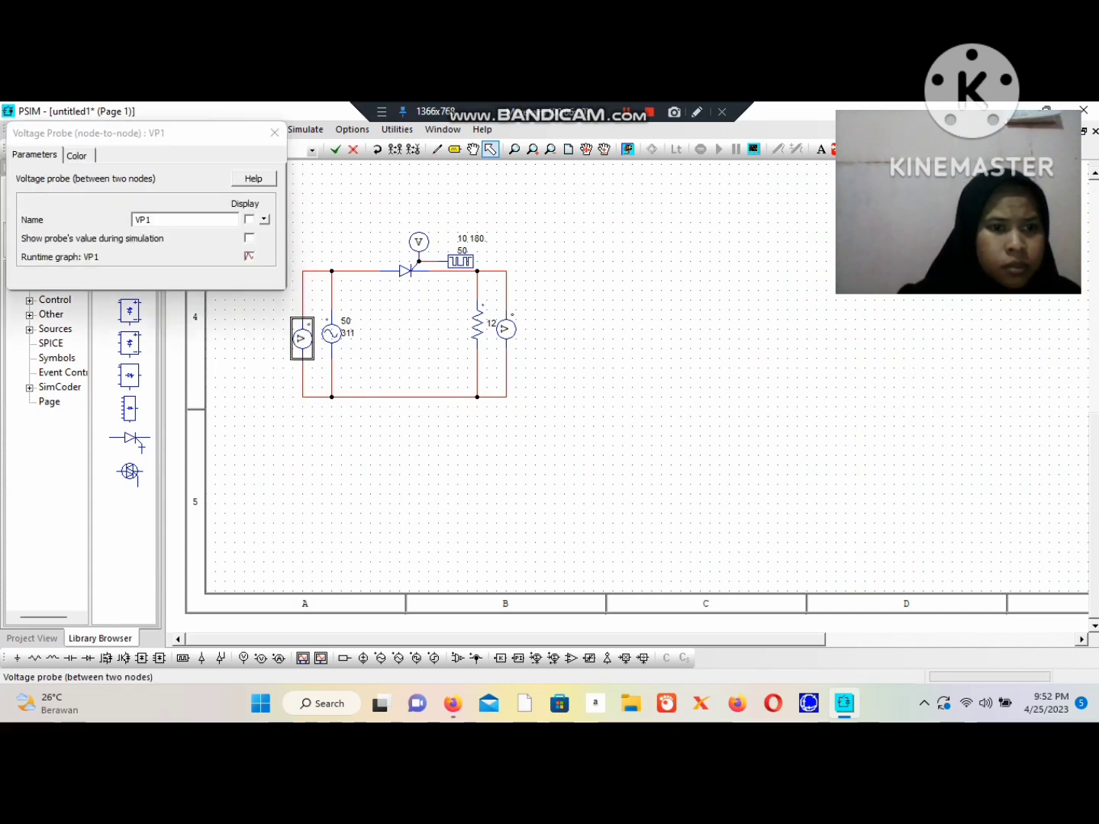
text(Vin)
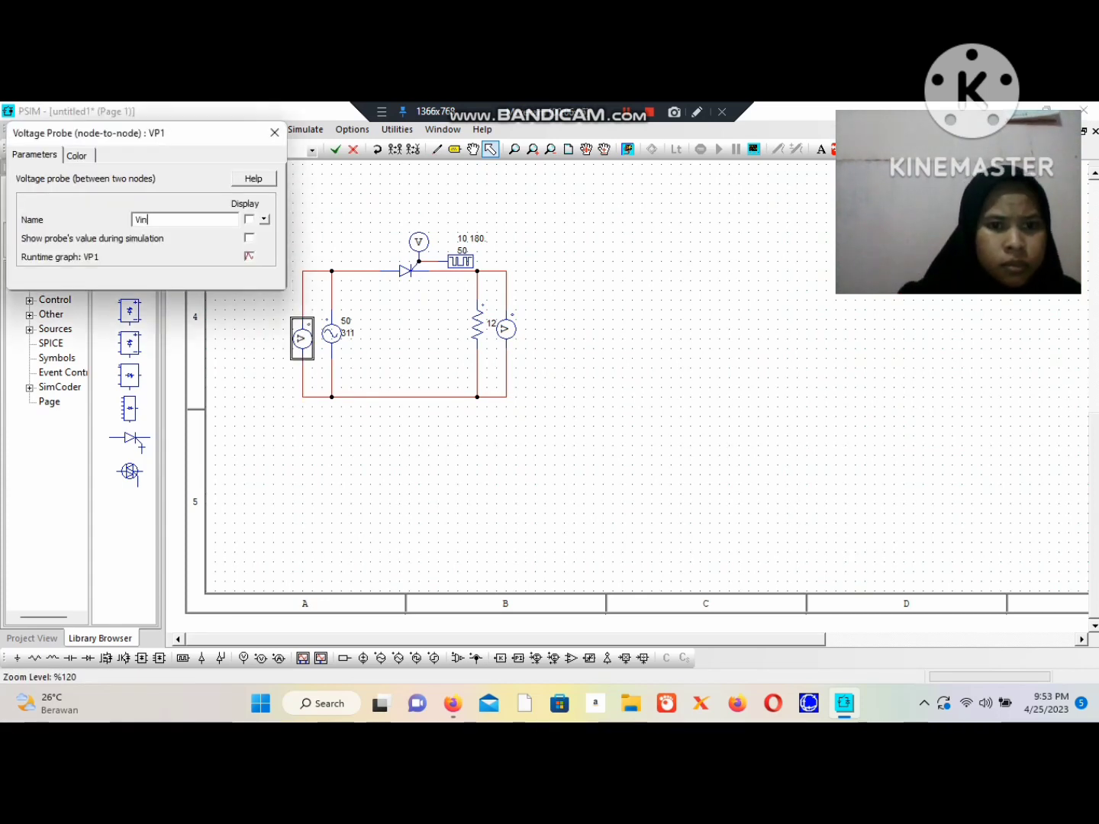
click(249, 219)
click(275, 132)
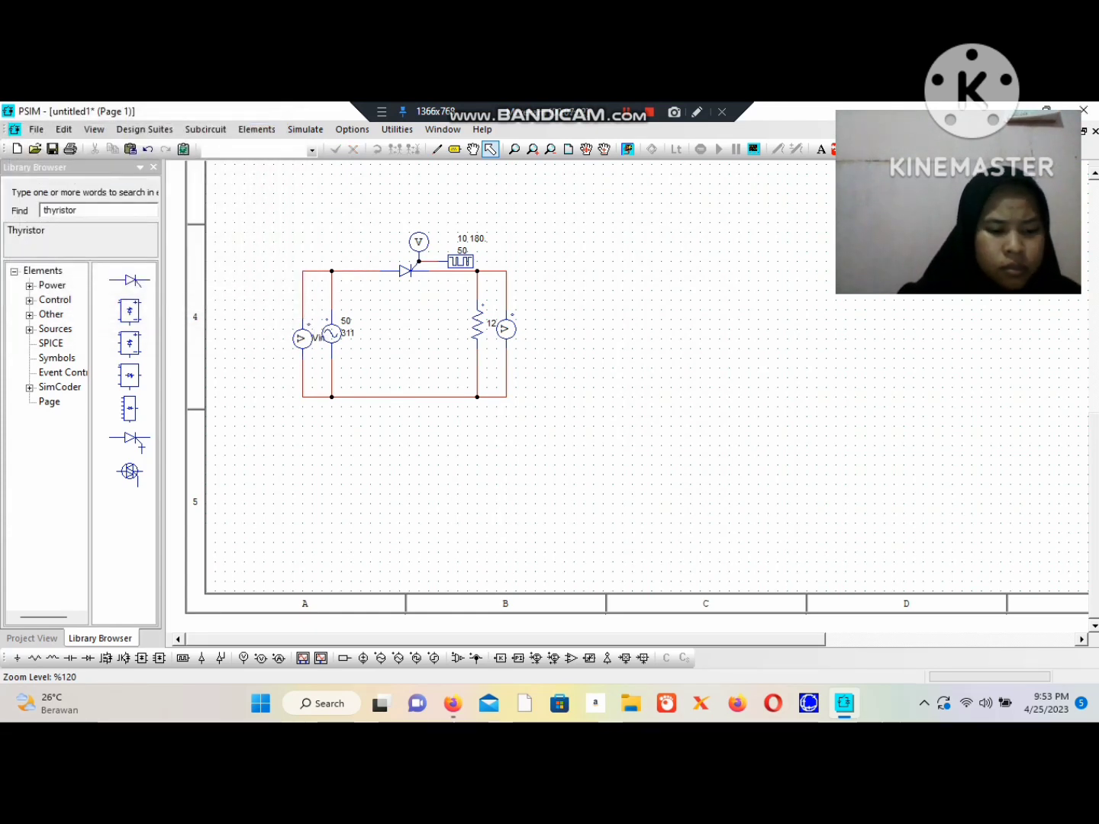
- Name the gate's voltage probe Vscr and display its name on the schematic
click(418, 243)
double_click(418, 242)
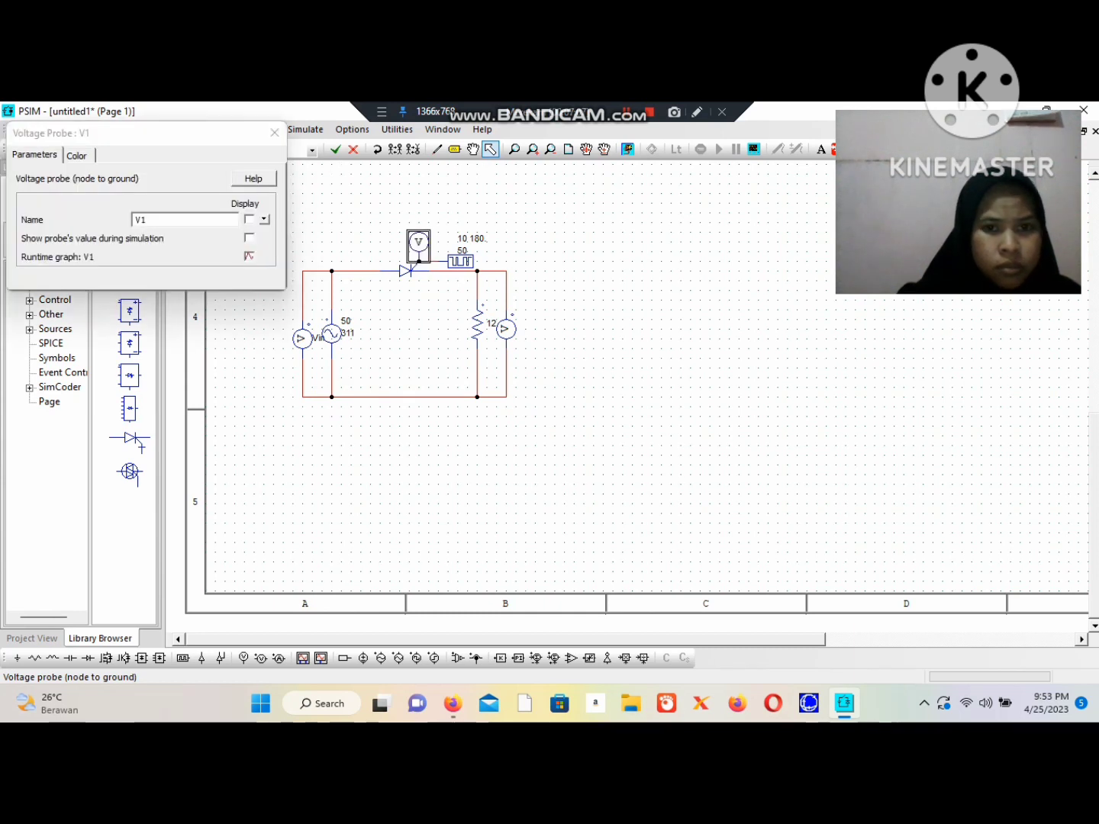
key(BackSpace)
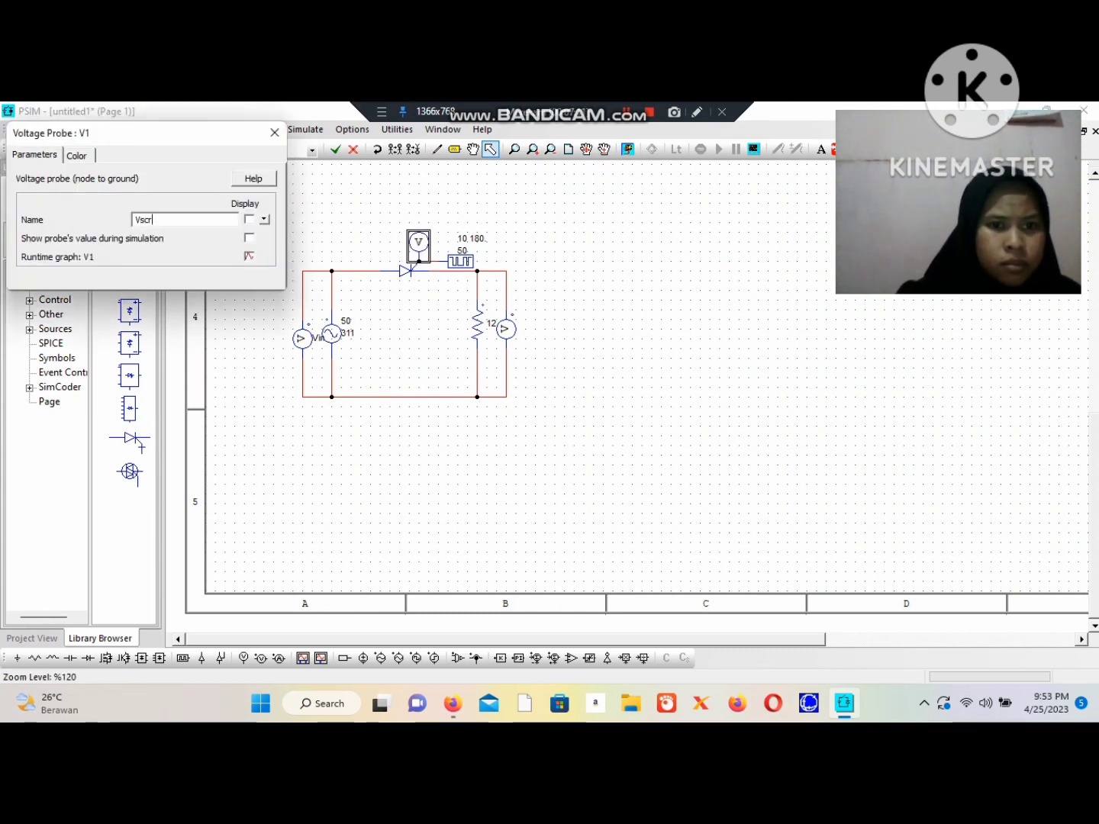
click(249, 219)
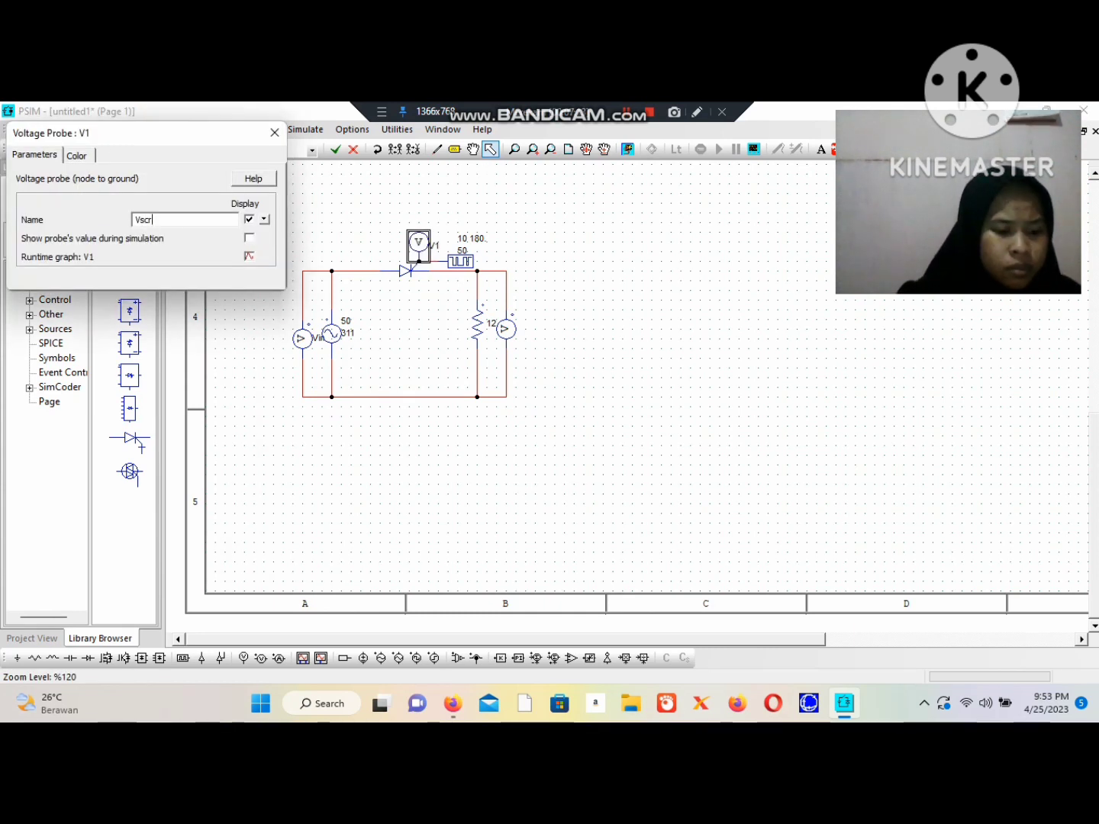
key(Return)
- Name the voltage probe across the load resistor Vout and display its name on the schematic
double_click(504, 328)
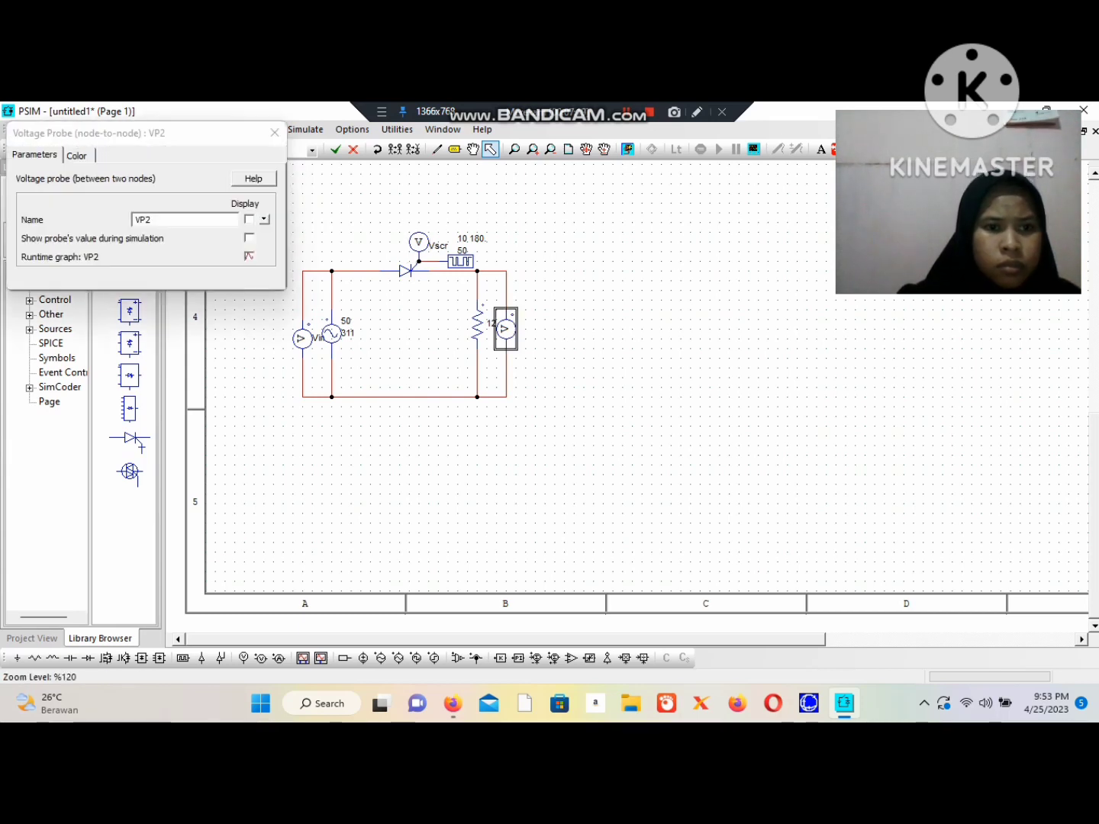
text(Vout)
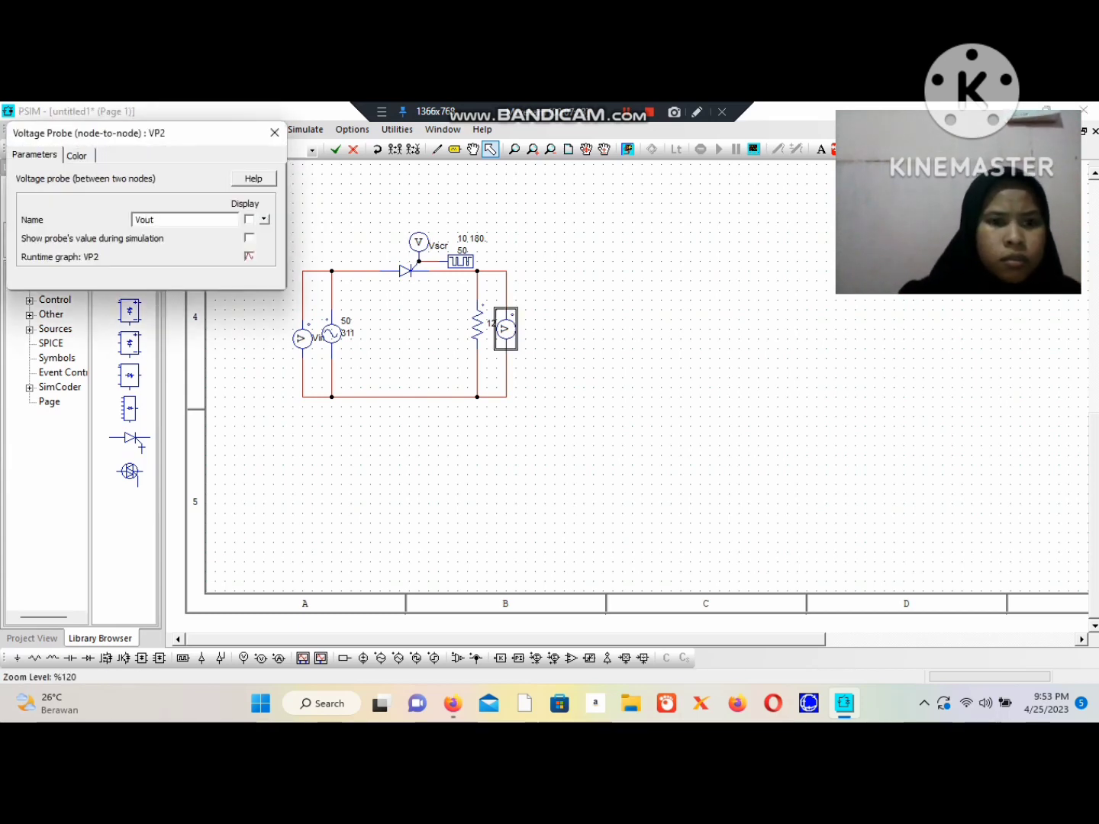
click(249, 219)
click(275, 133)
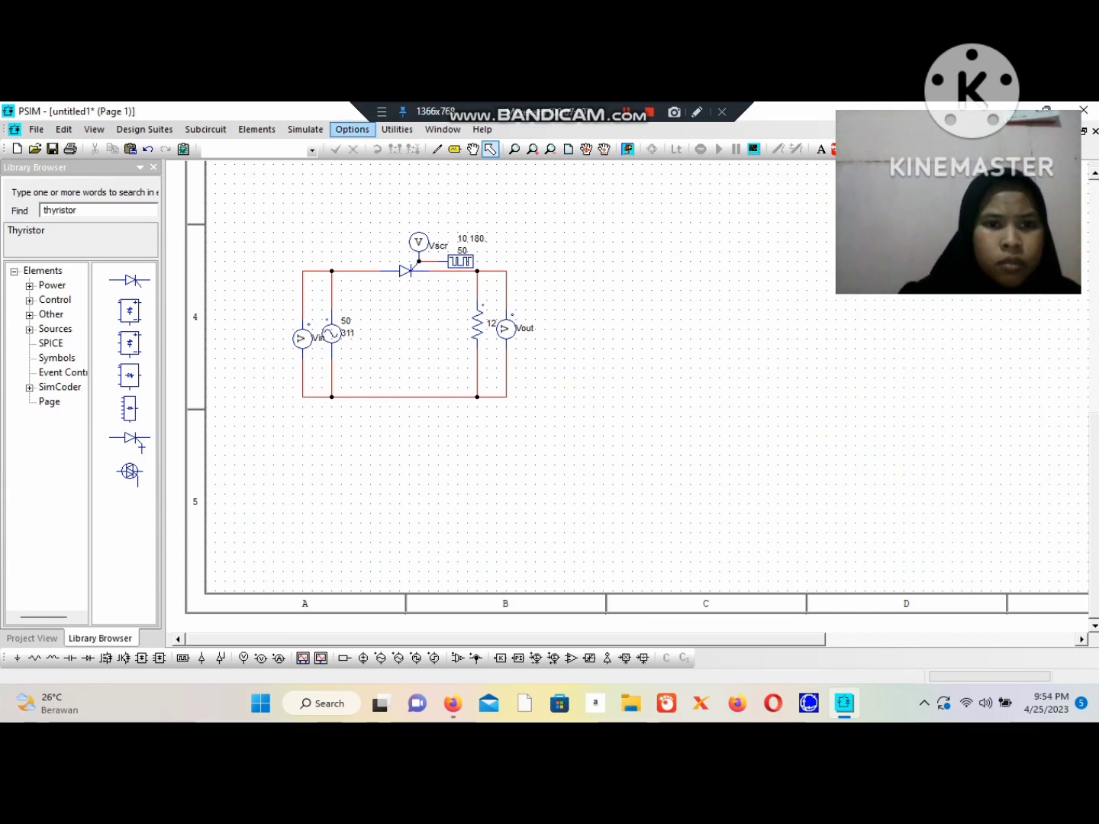
- Place a Simulation Control element above the circuit and set its total time to 0.04
click(305, 129)
click(491, 147)
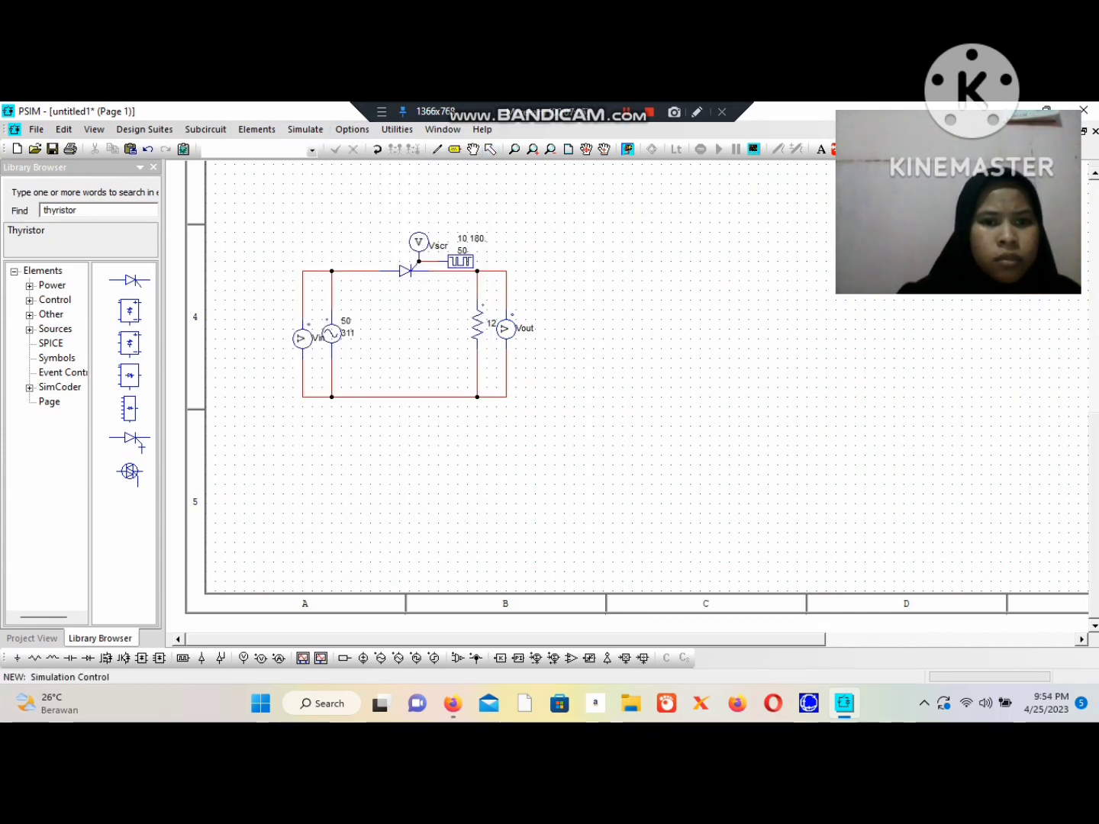
click(347, 223)
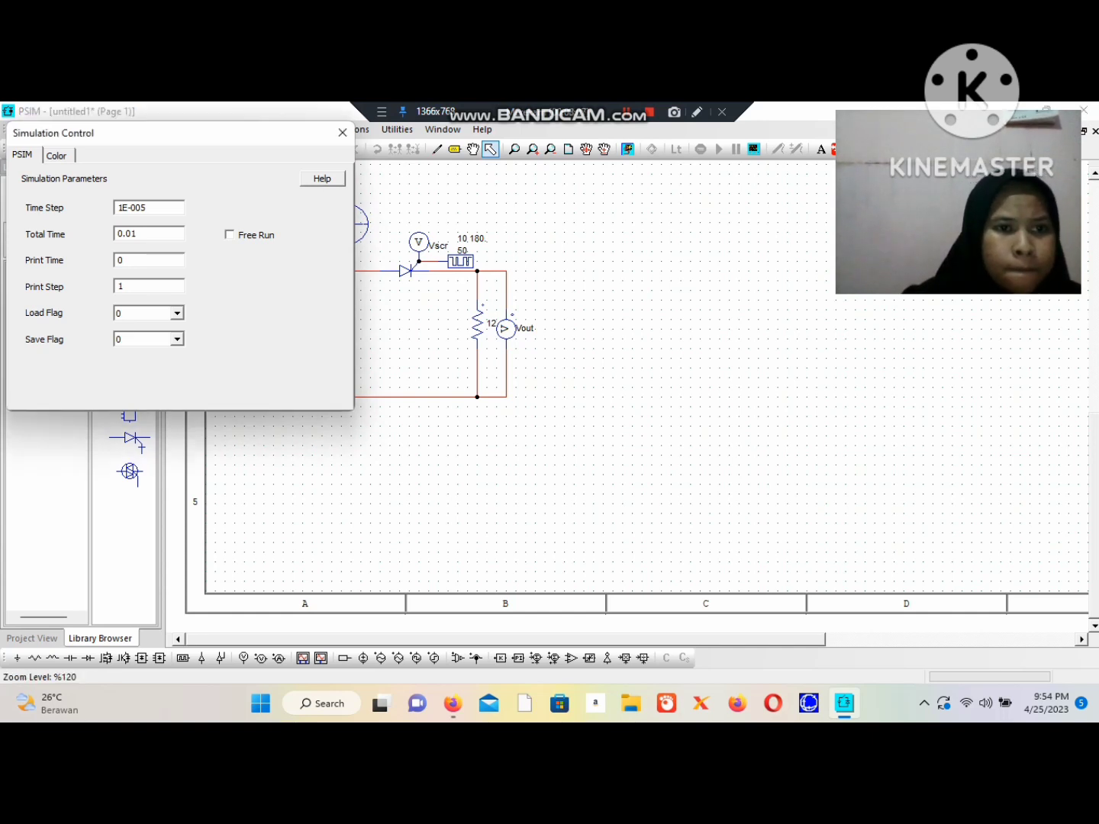
drag(247, 134, 502, 402)
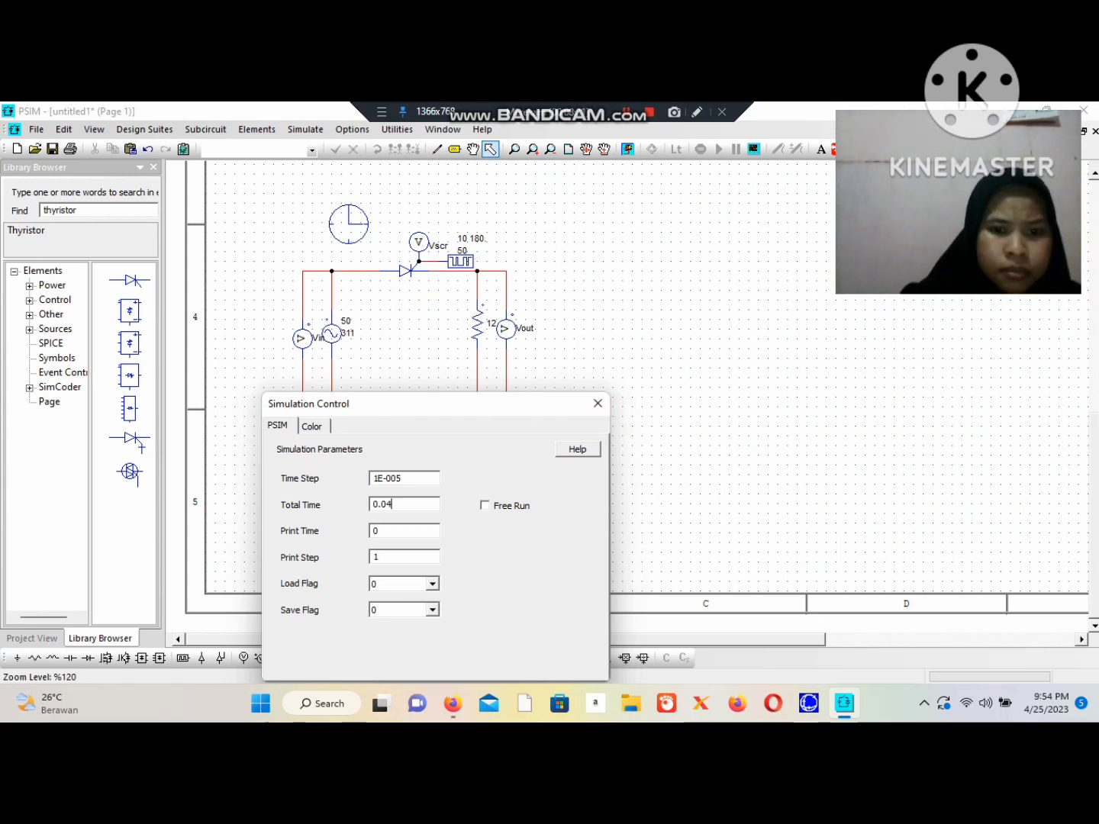
click(597, 402)
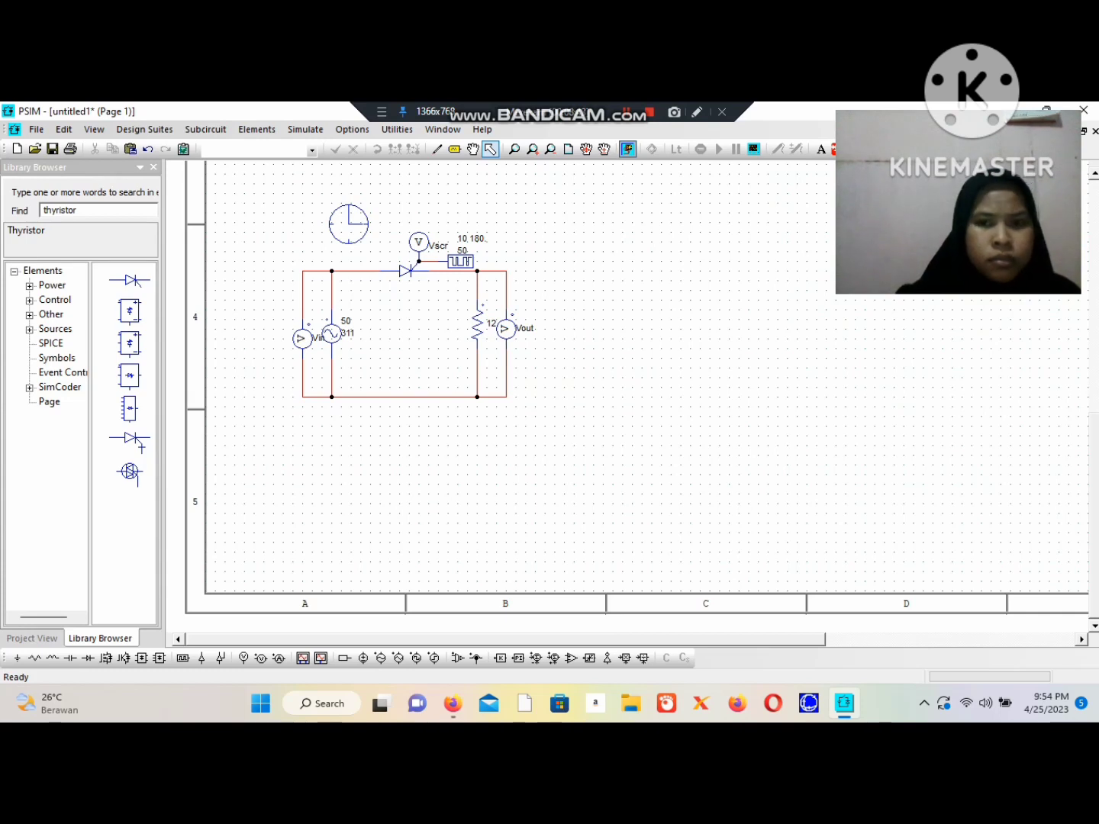
- Run the simulation and plot the Vin curve in Simview
click(628, 149)
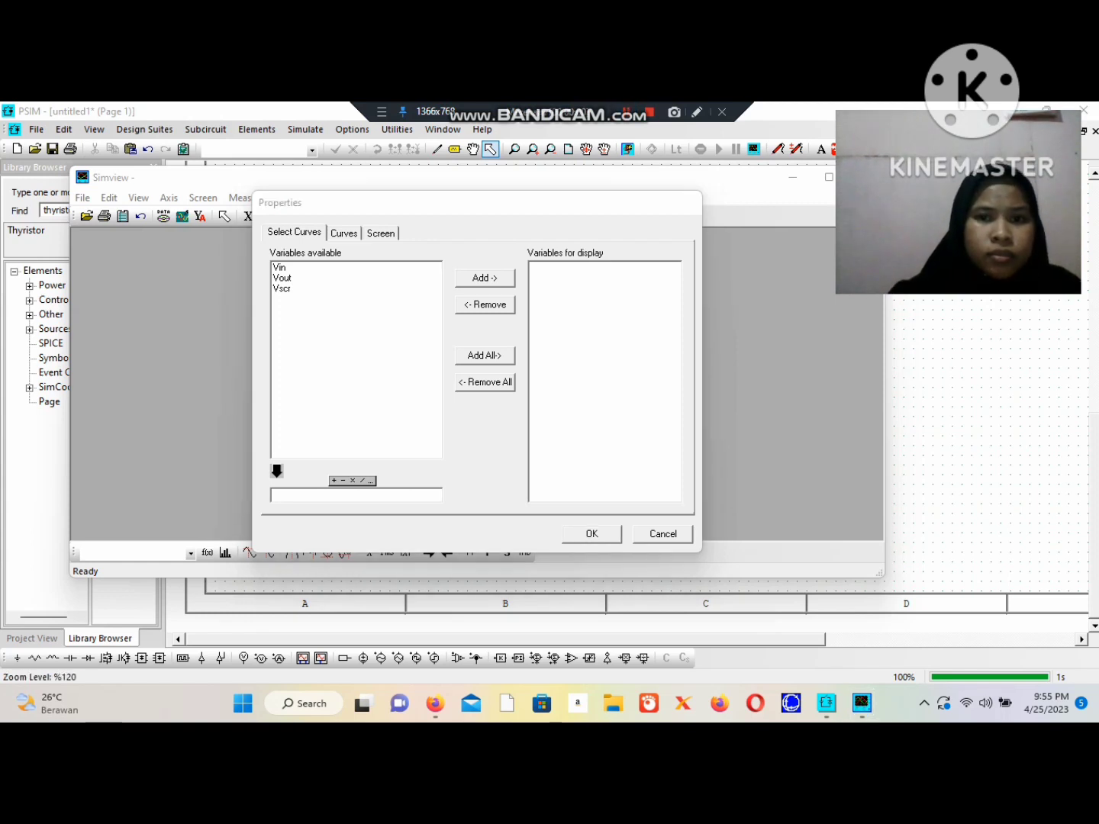
click(279, 266)
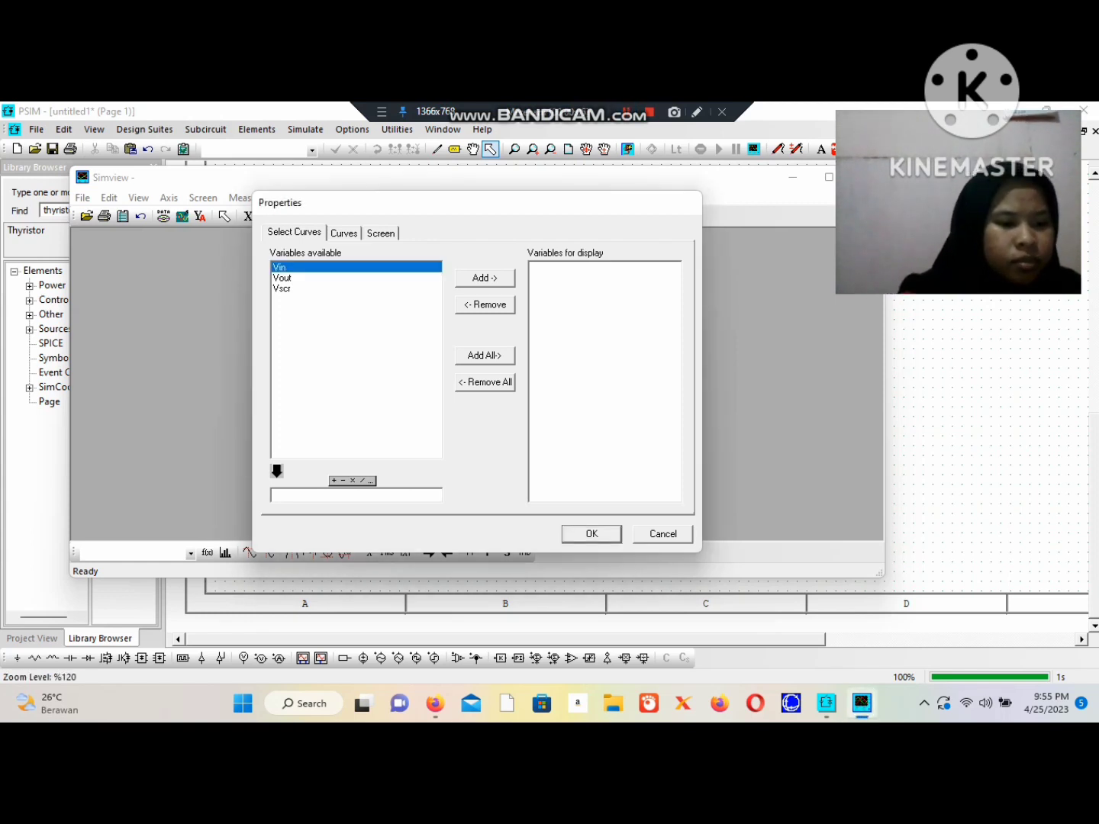
key(Return)
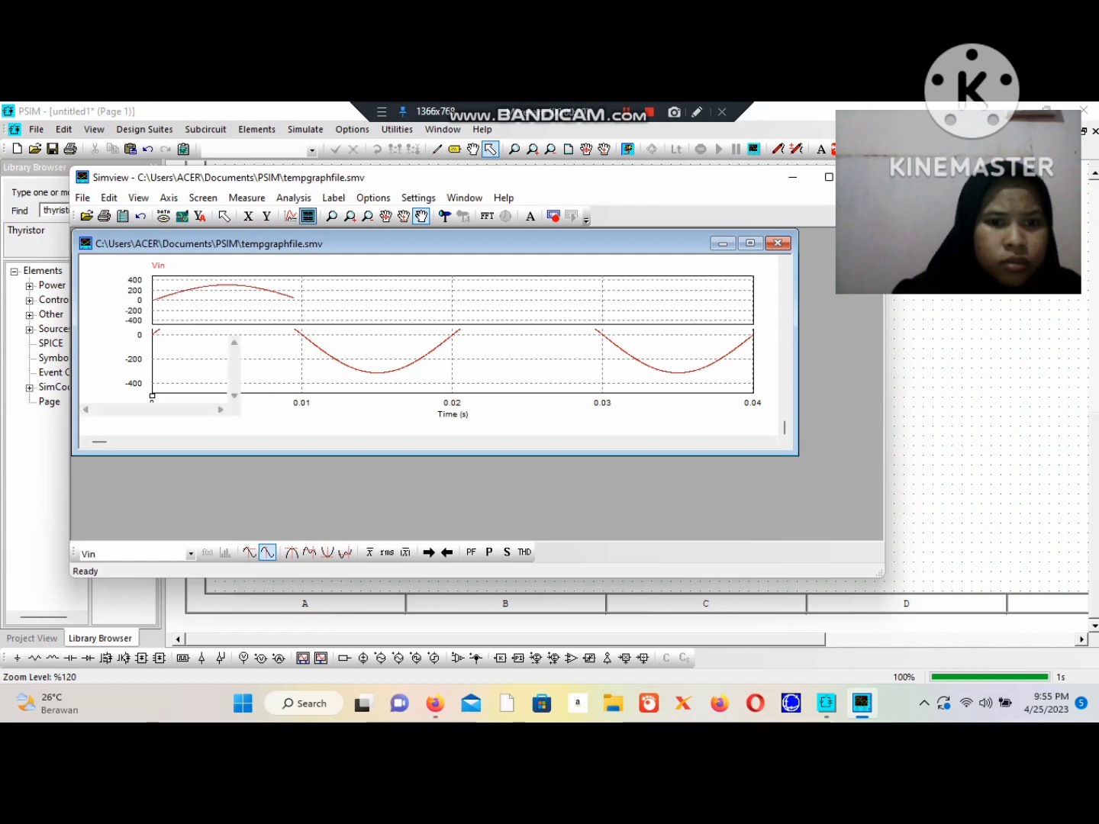
- Plot the Vscr and Vout curves on separate screens below Vin and maximize the graph and its window
click(354, 287)
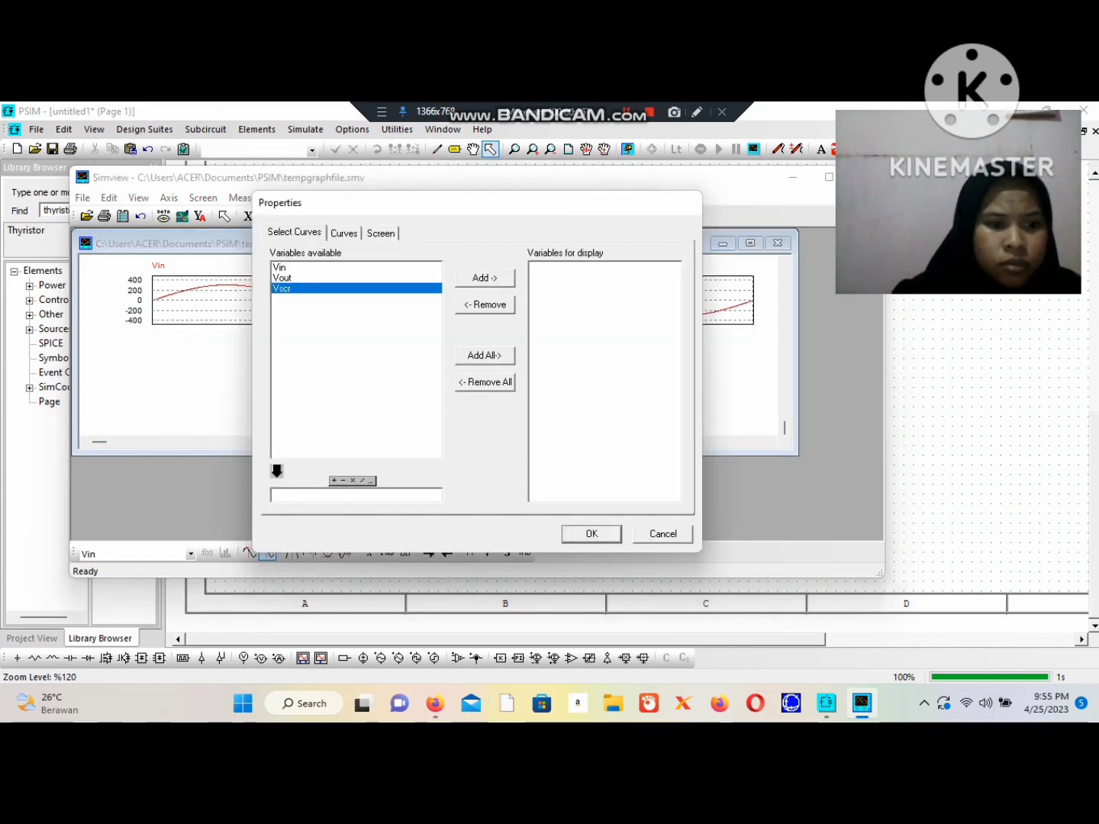
key(Return)
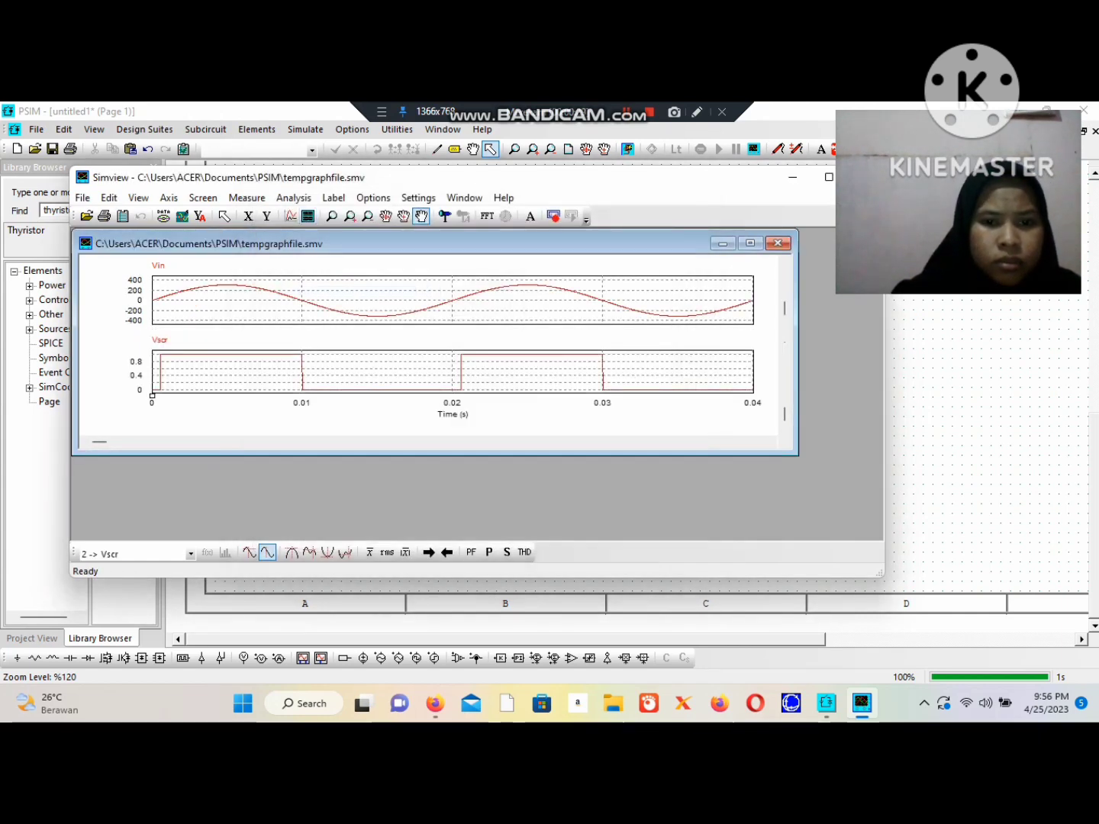
click(306, 216)
click(283, 278)
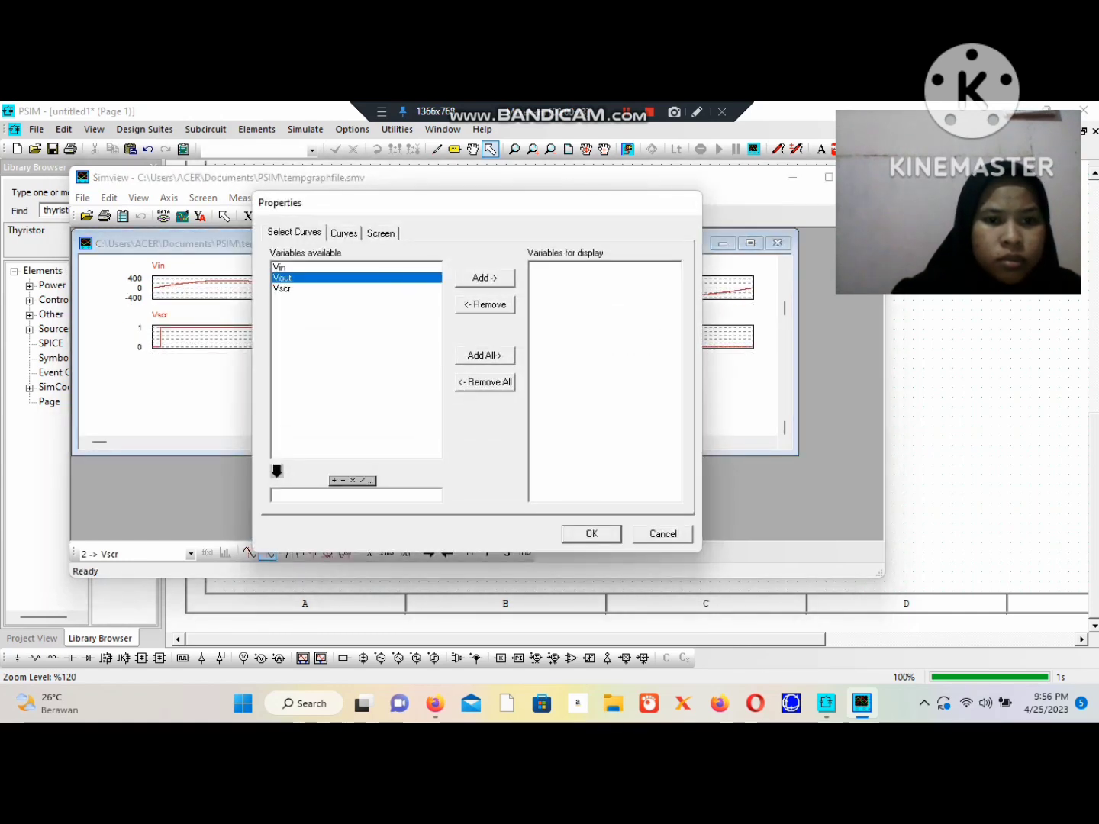
key(Return)
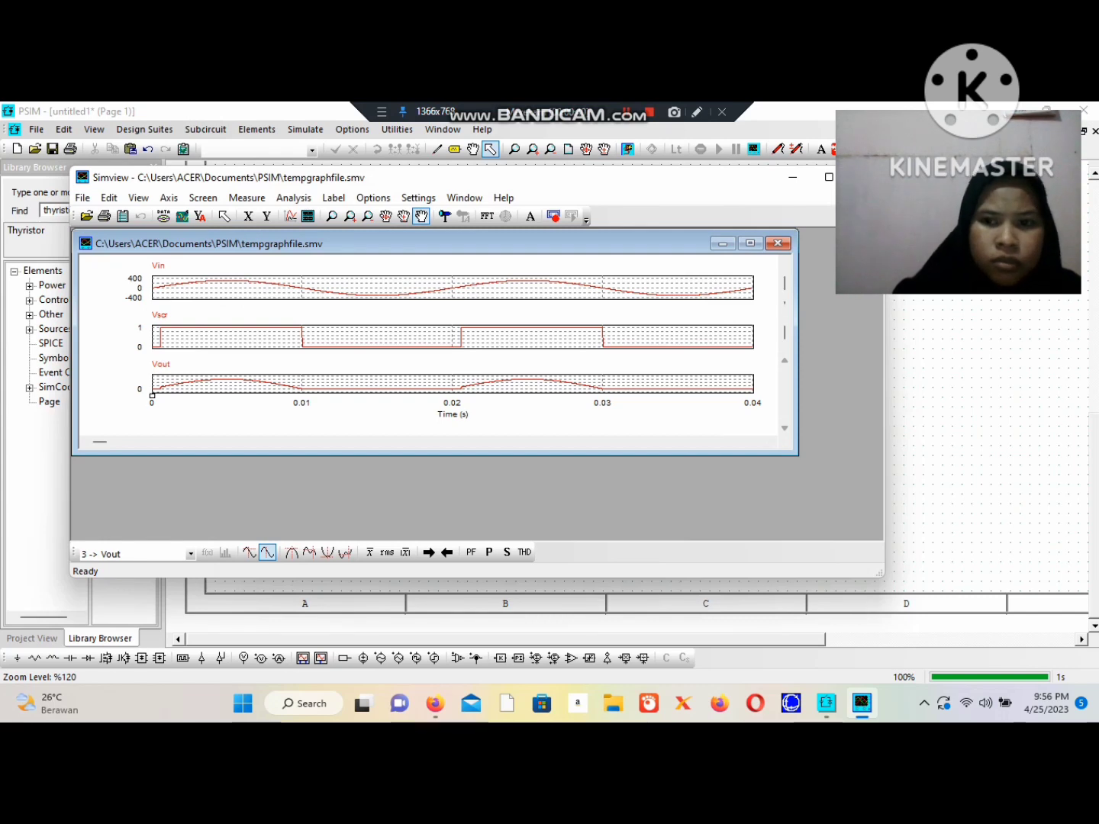
click(751, 242)
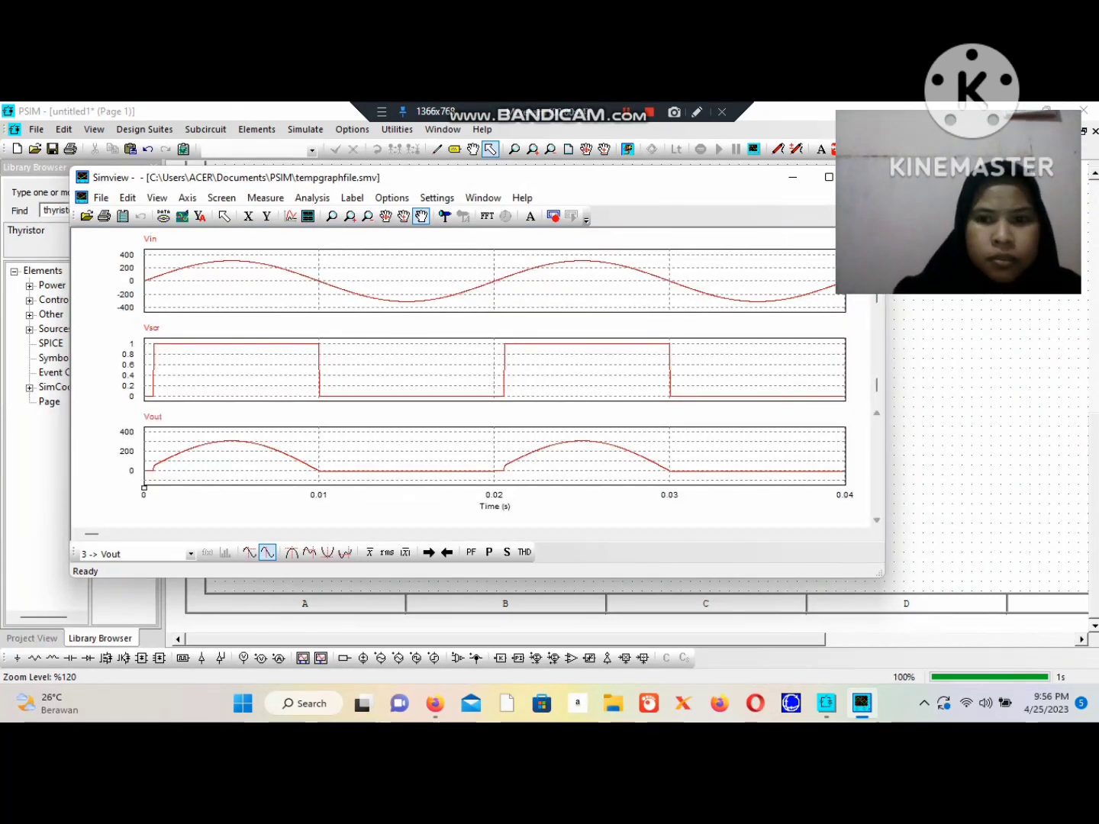
click(828, 177)
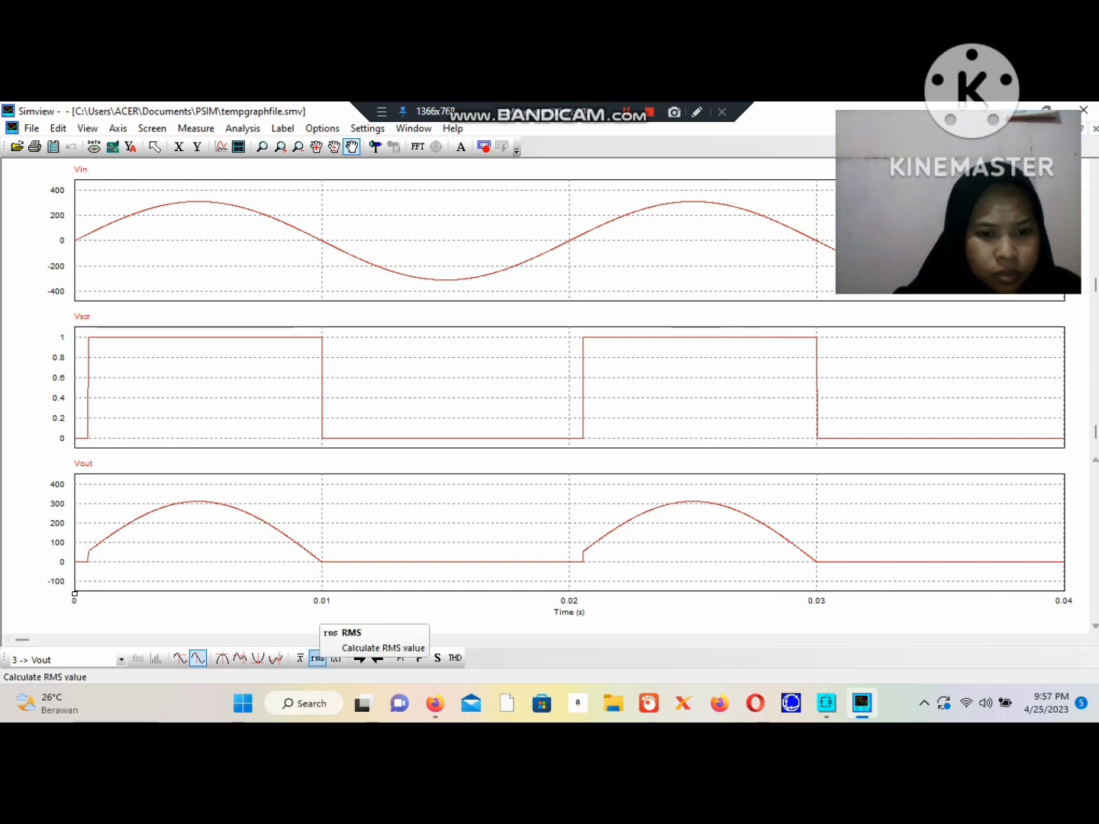
- Calculate the RMS values of Vin, Vscr and Vout and bring the minimized graph back to full size
click(318, 658)
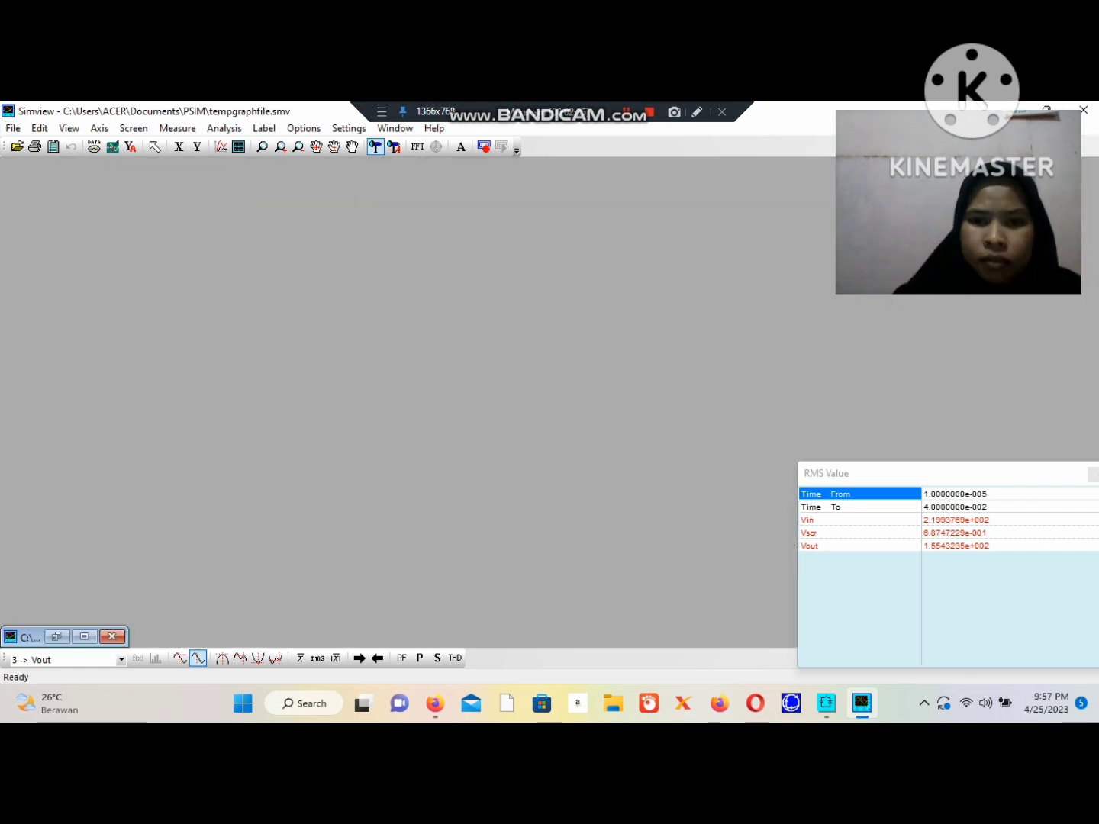
click(1069, 128)
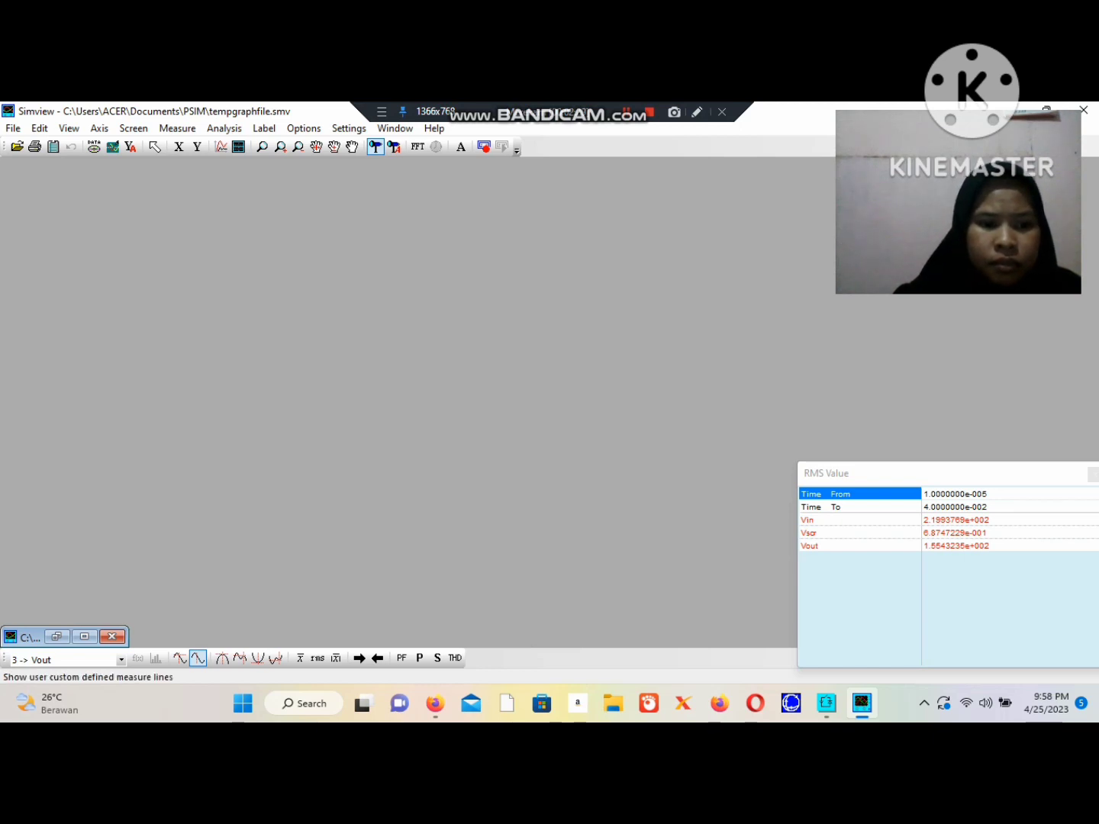
click(84, 636)
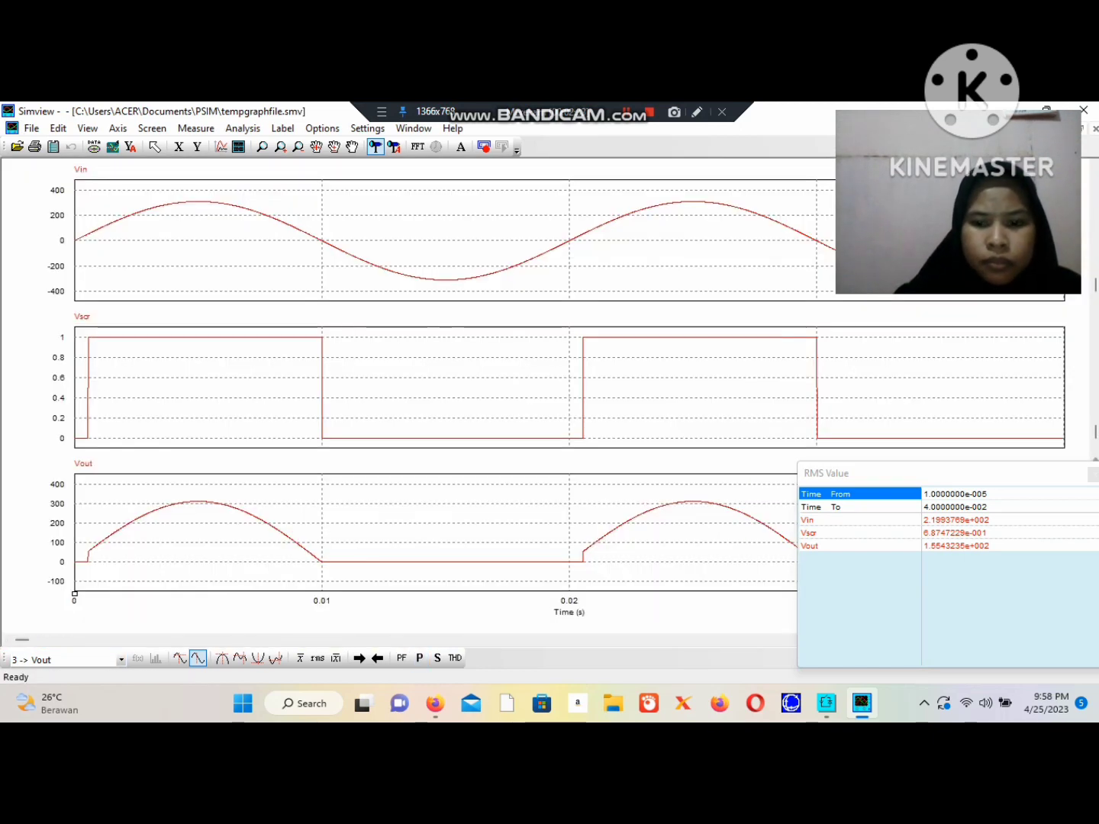
- Switch to PSIM and paste a copy of the whole rectifier circuit beside the original one
click(826, 703)
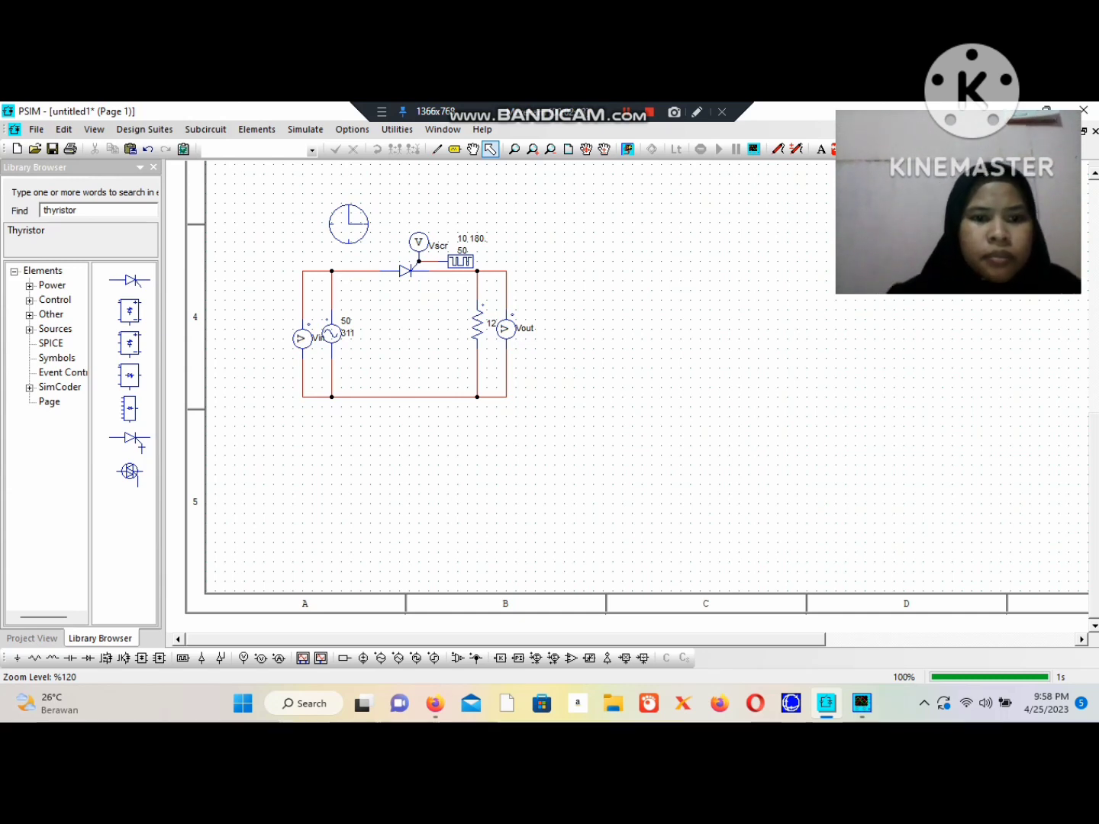
mouse_move(280, 201)
mouse_down()
mouse_move(479, 279)
mouse_move(539, 421)
mouse_up()
key(ctrl+x)
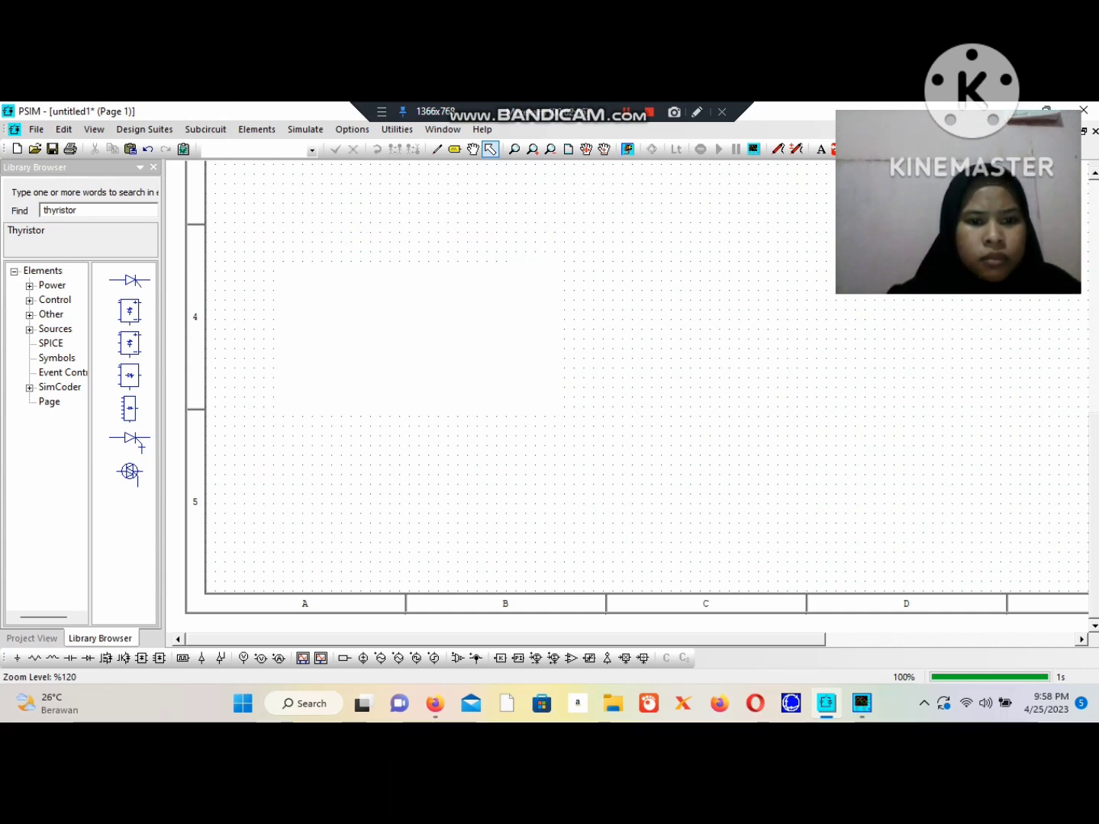
key(ctrl+v)
key(Escape)
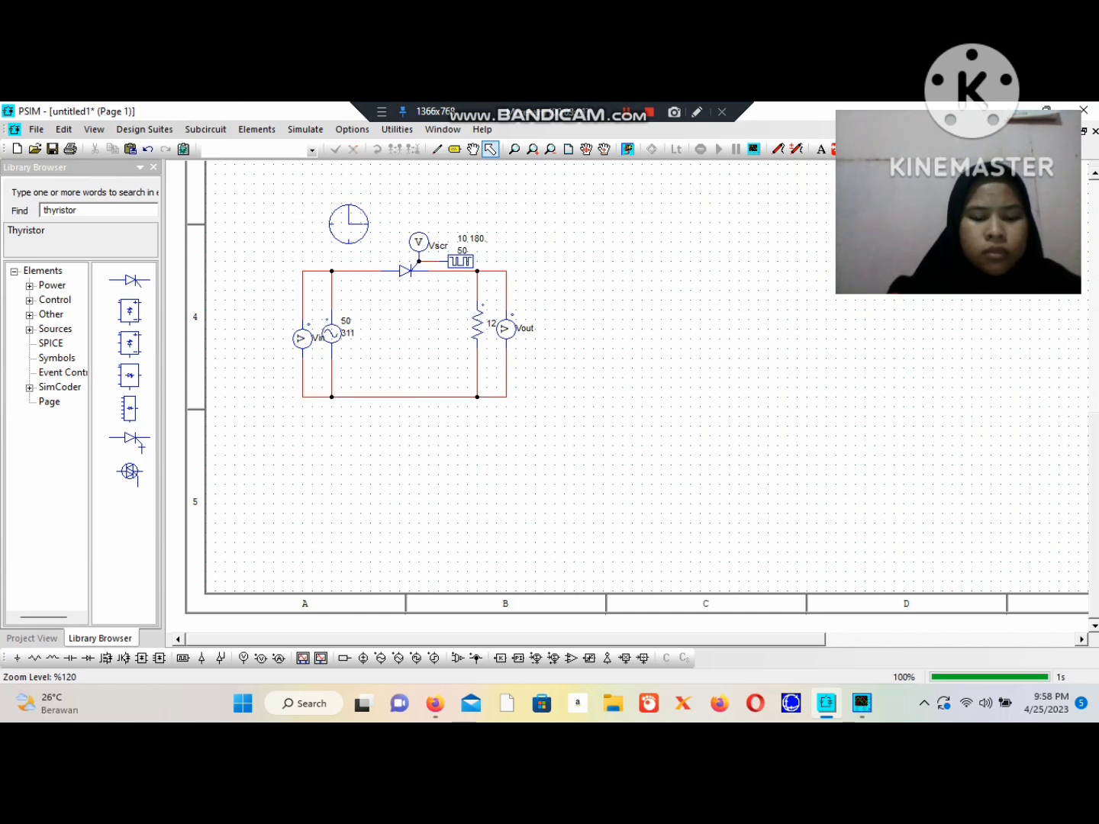
key(ctrl+v)
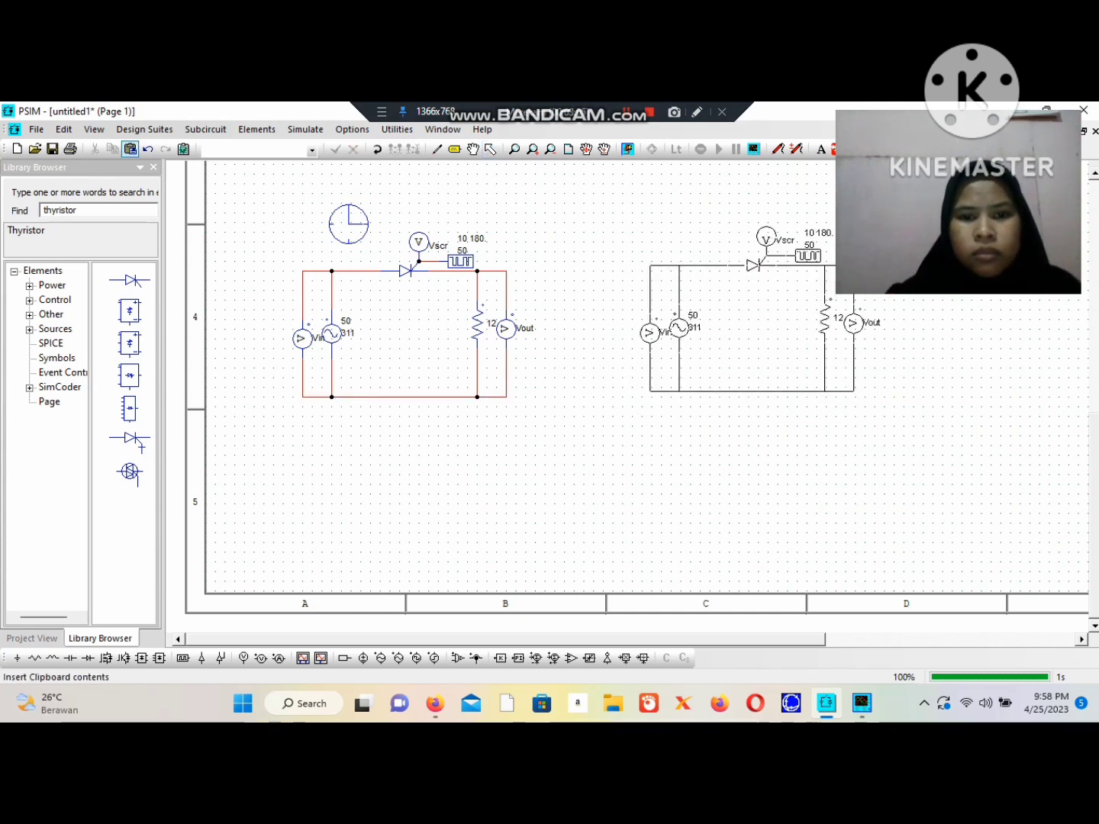
click(752, 332)
key(Escape)
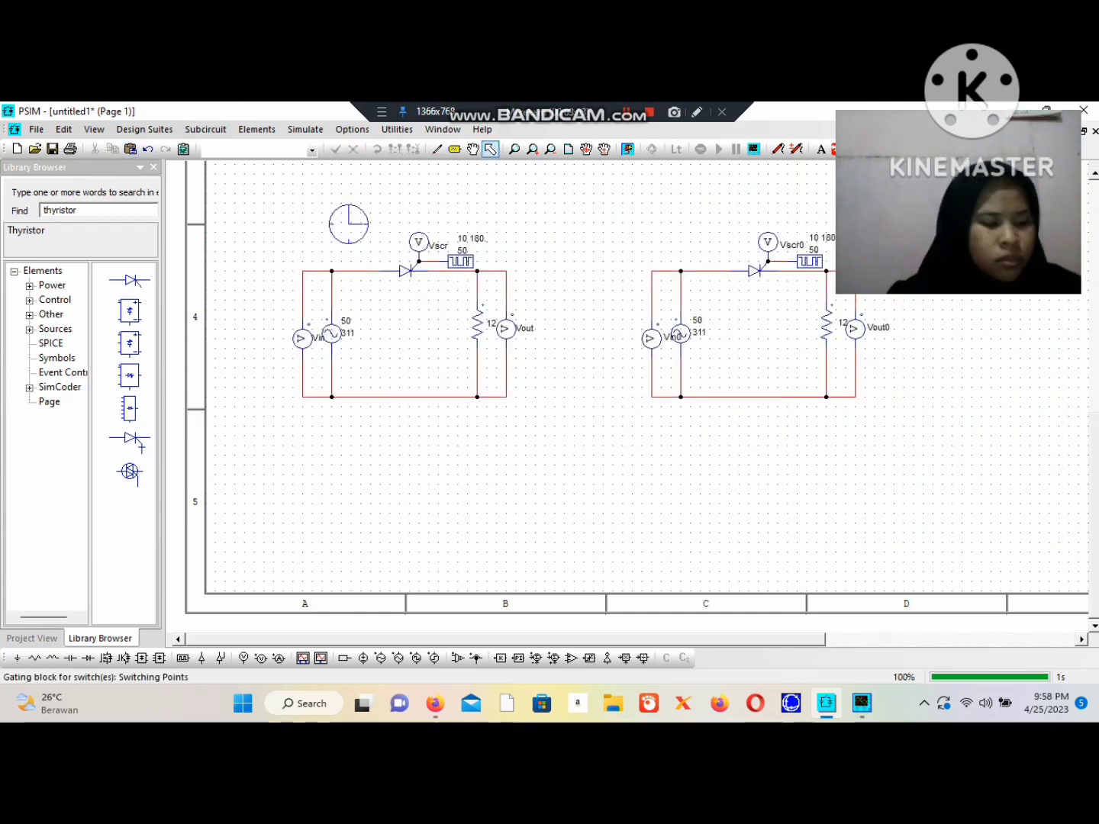
- Set the switching points of the copied circuit's gating block to 170 180
double_click(810, 262)
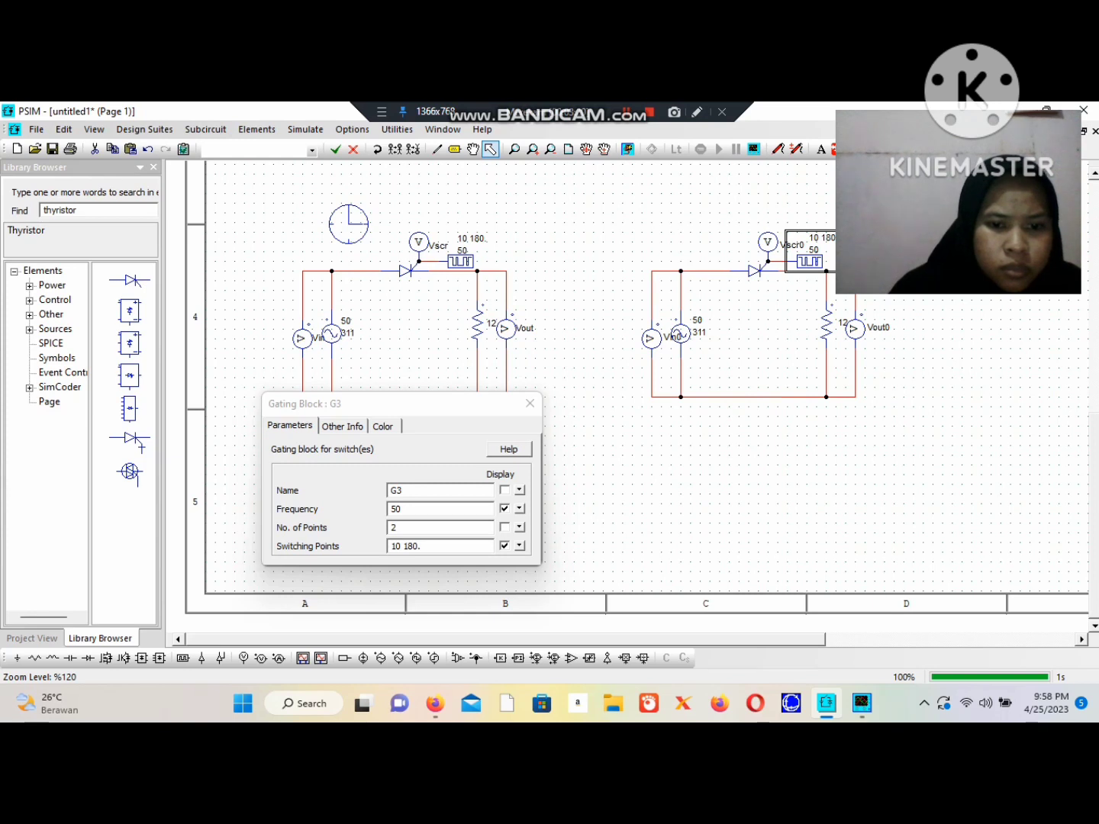
click(401, 546)
key(BackSpace)
text(7)
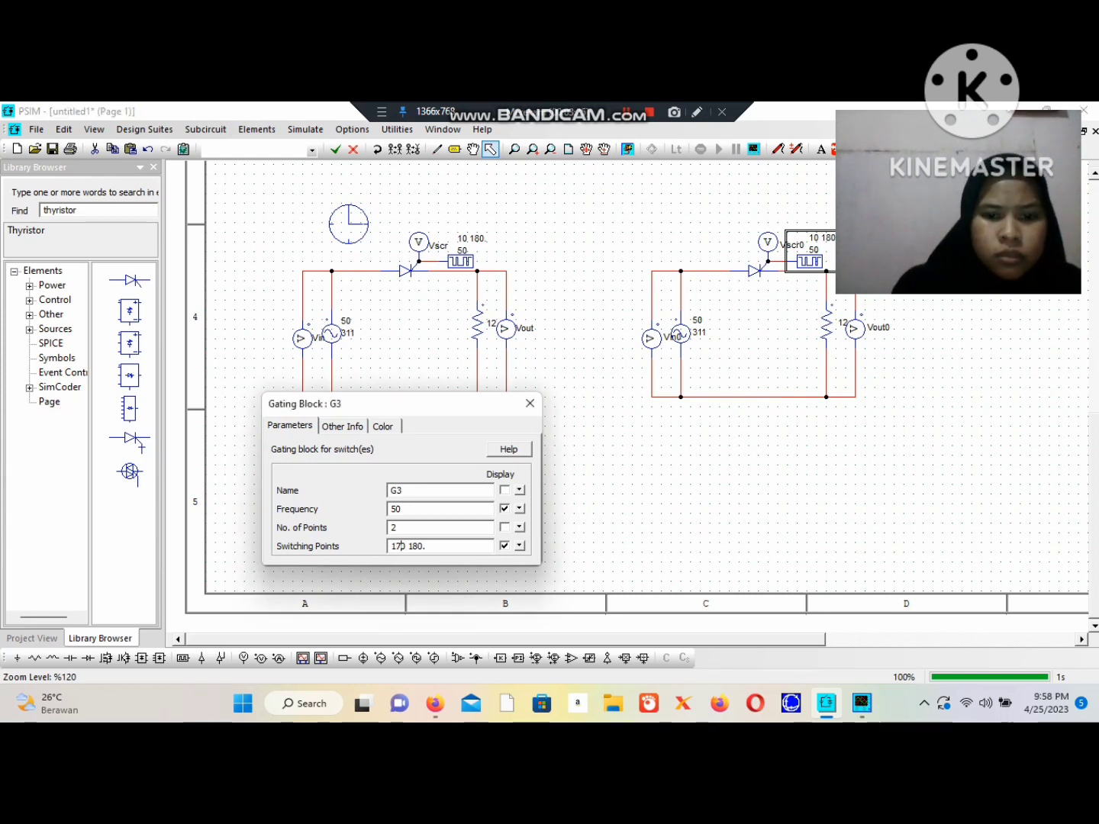
click(531, 403)
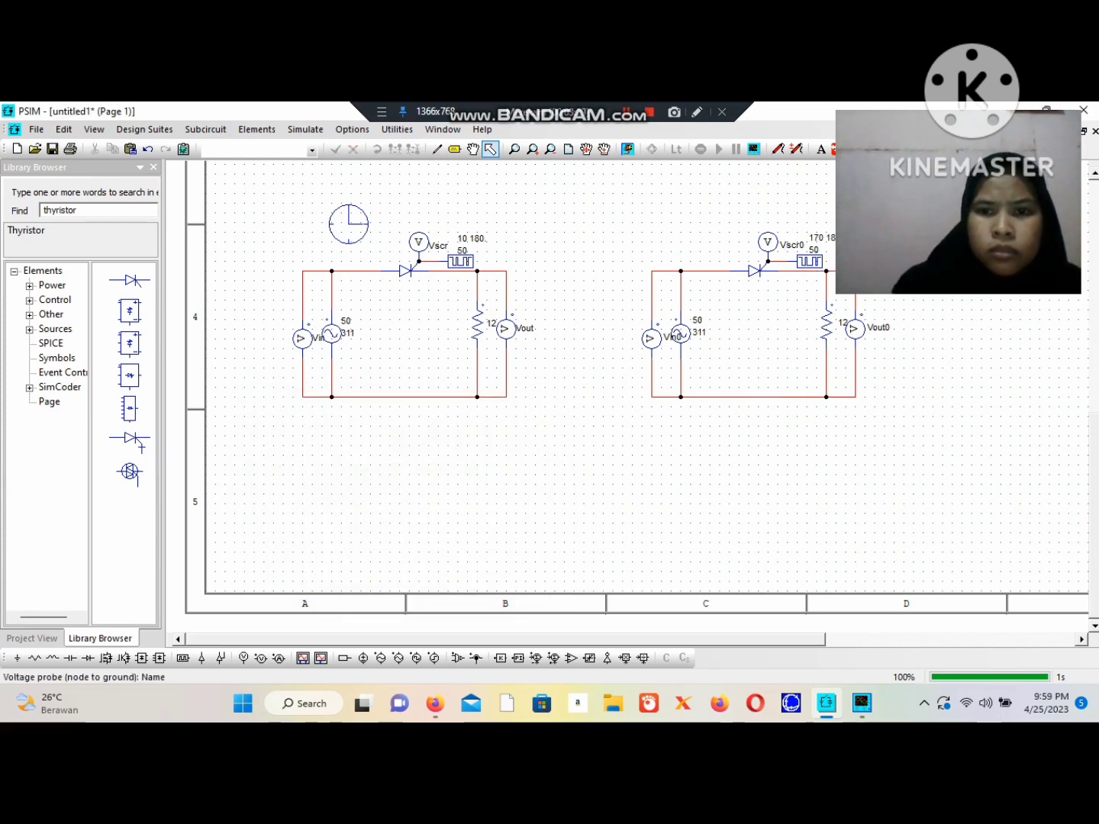
- Run the simulation, close the RMS readout and the old graph in Simview, and return to the PSIM schematic
click(628, 150)
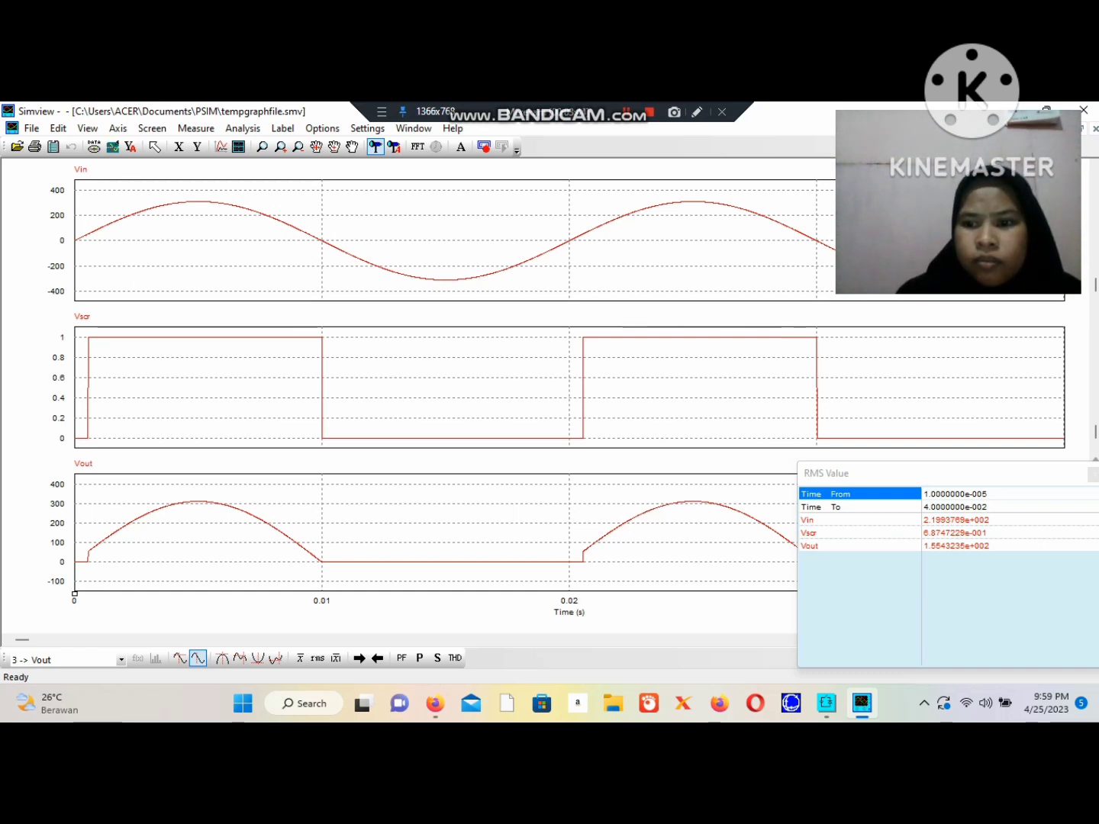
key(Escape)
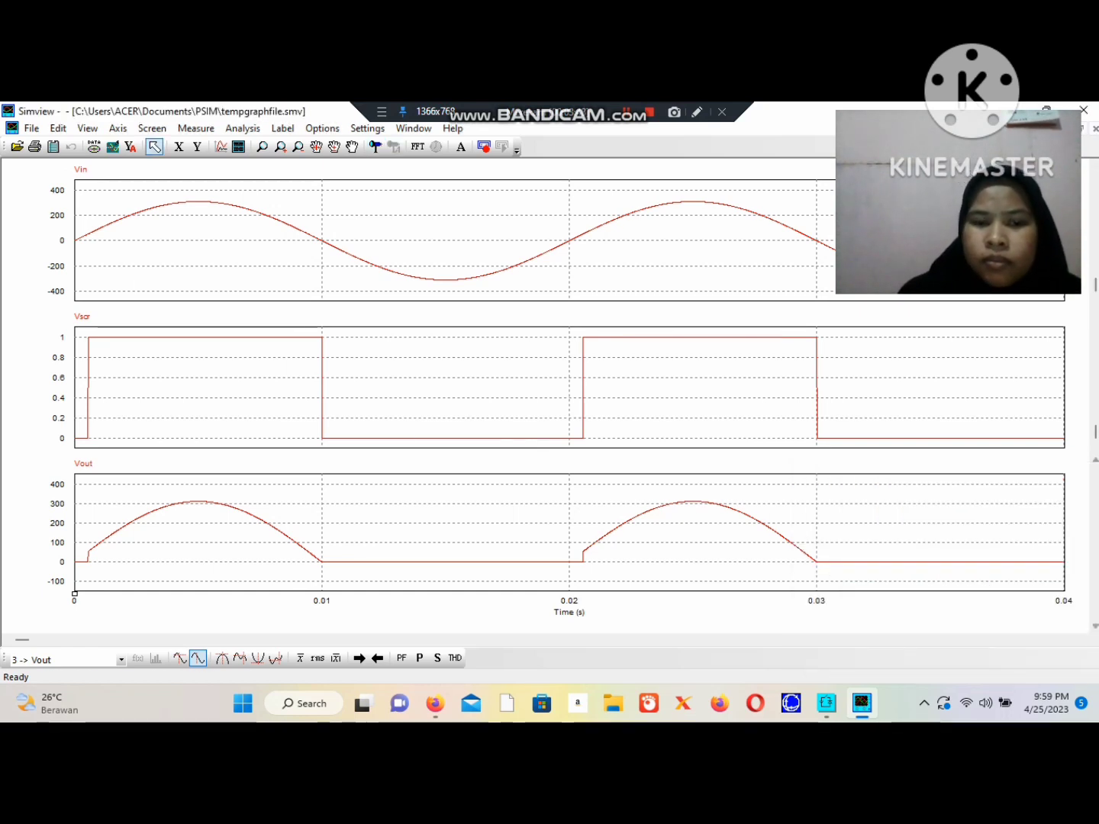
key(ctrl+F4)
click(826, 703)
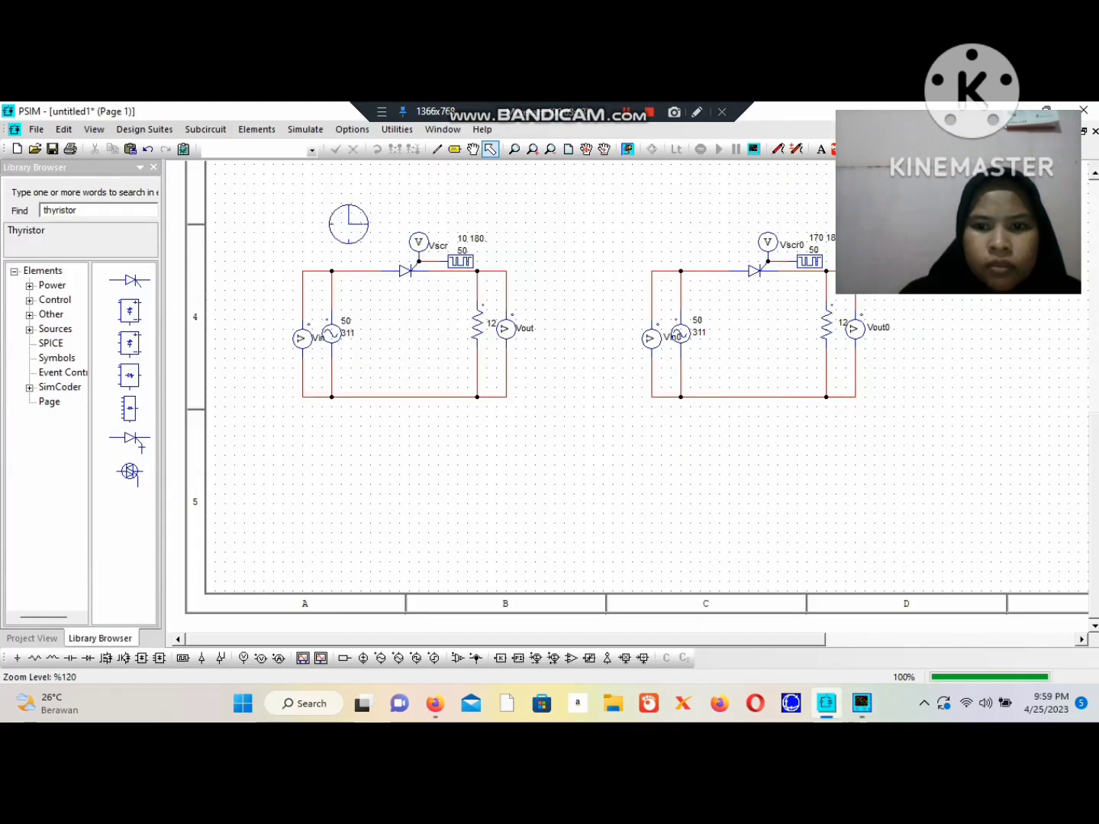
- Try to simulate only the copied circuit by selecting it and running the simulation without choosing curves, and return to the schematic
click(767, 243)
click(638, 227)
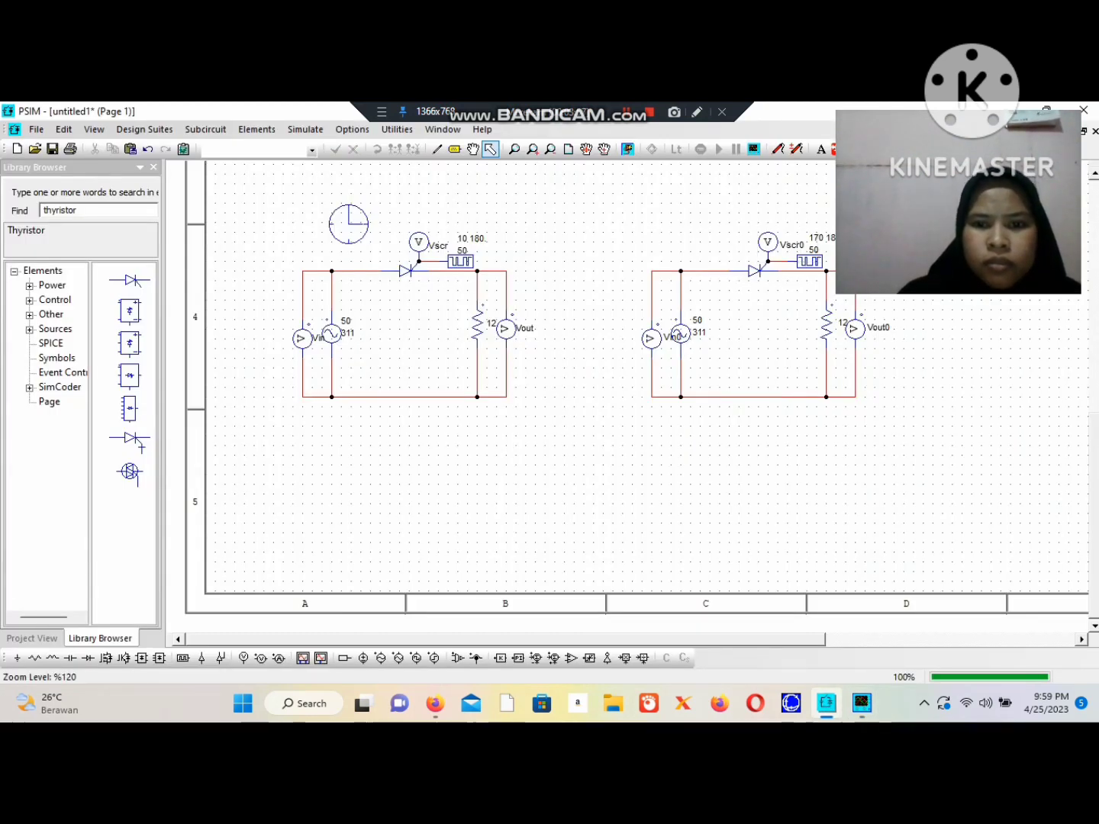
drag(638, 227, 901, 402)
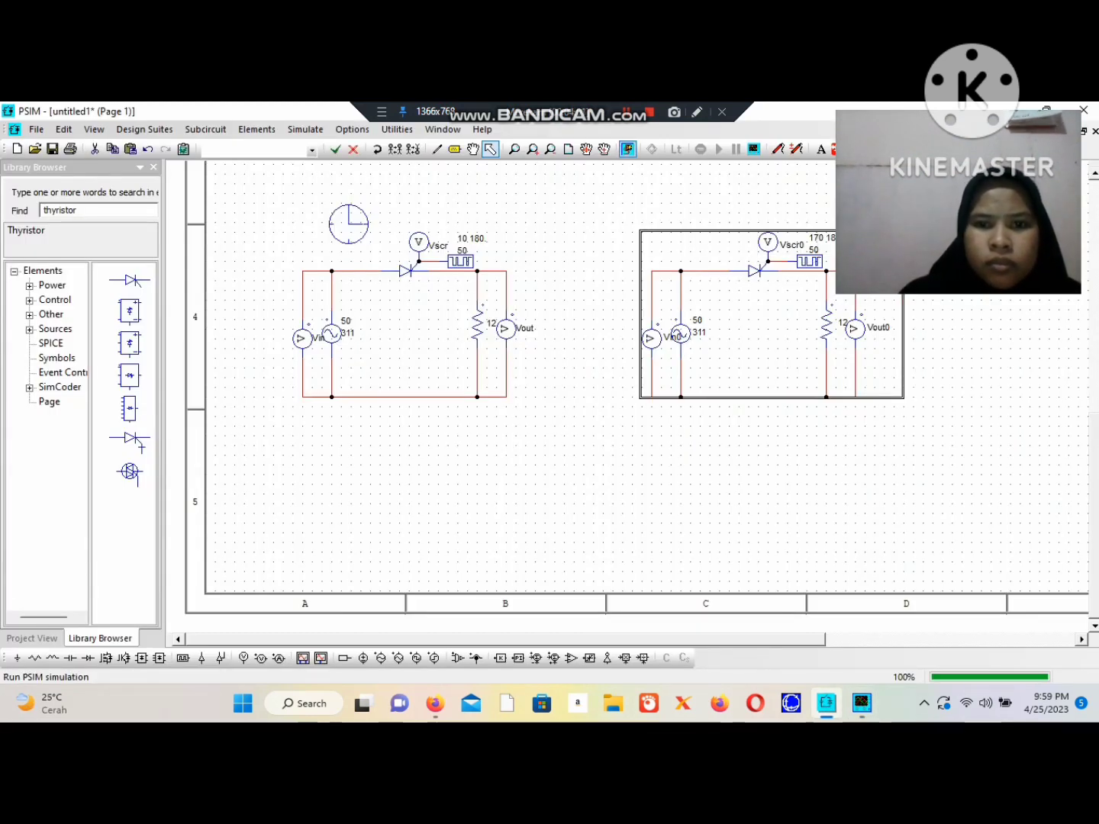
click(628, 149)
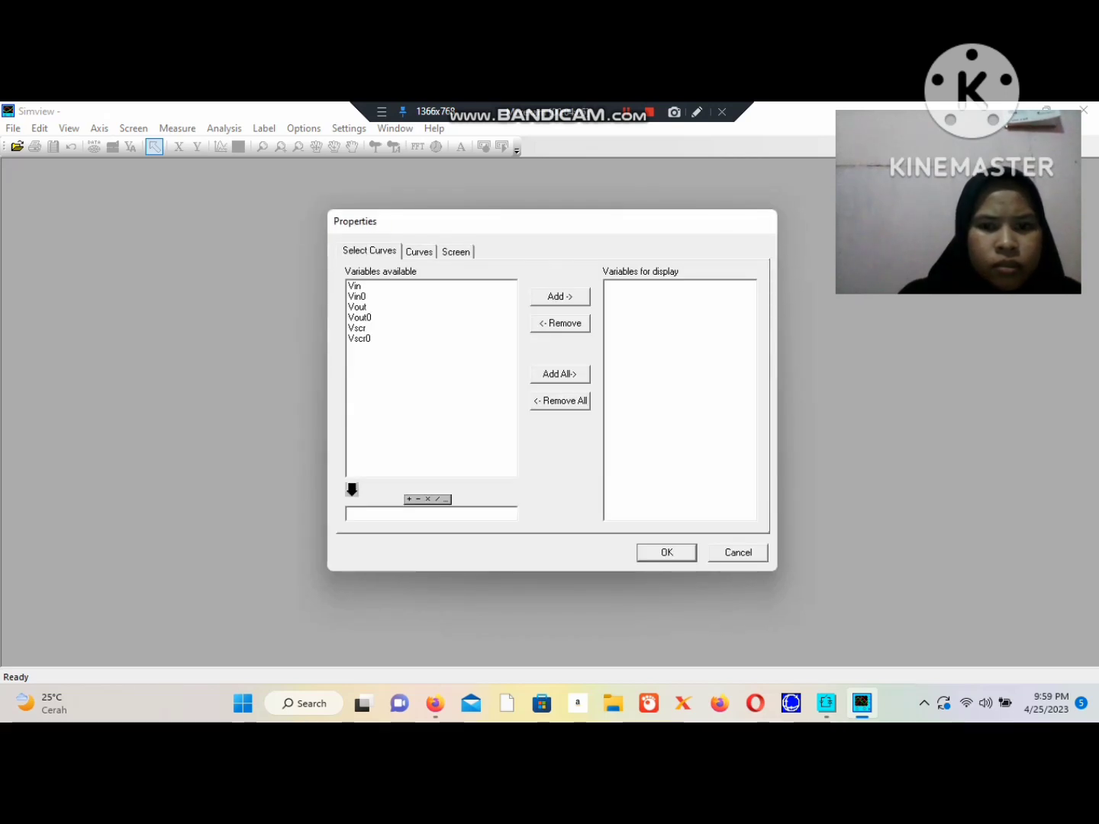
key(Return)
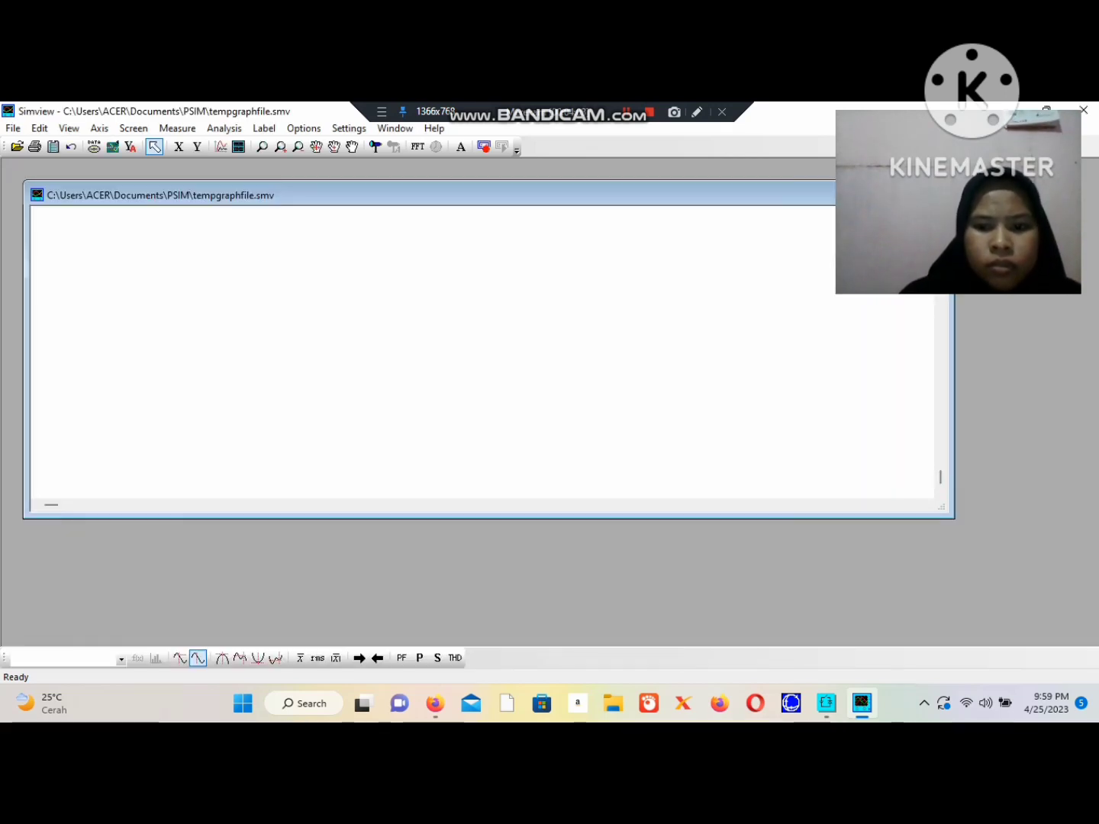
click(827, 704)
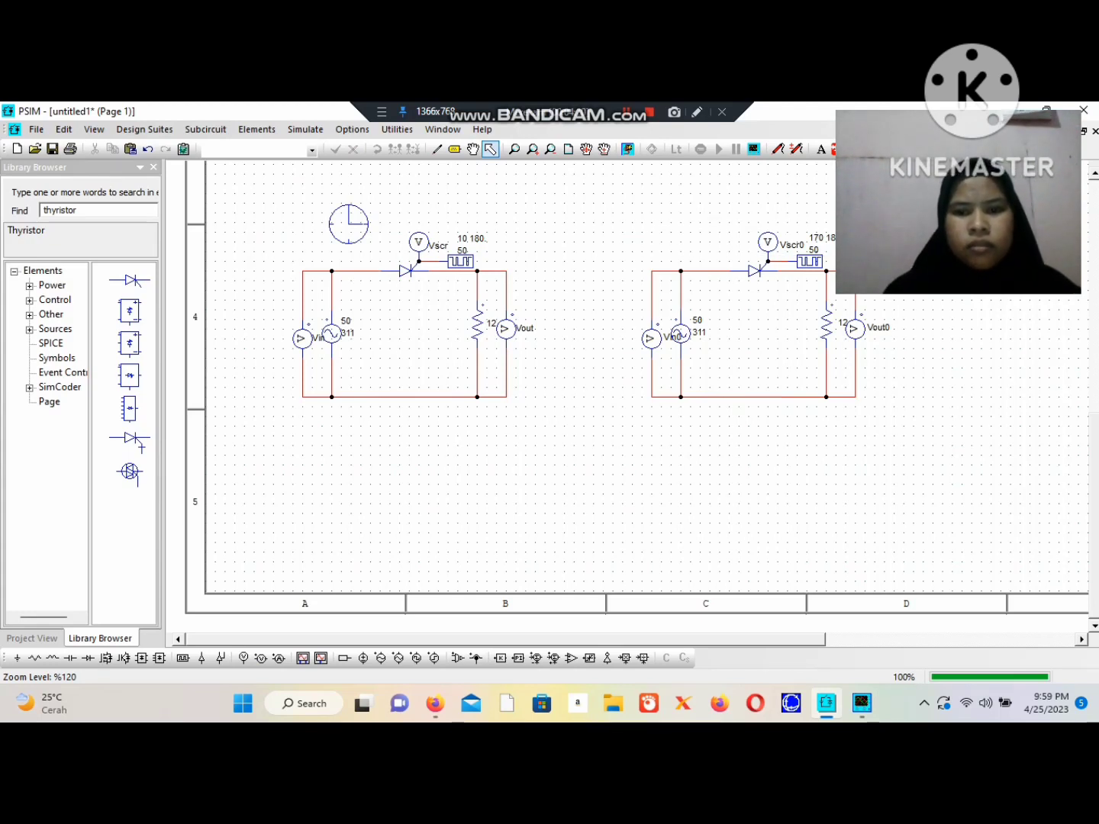
- Delete the copied circuit from the schematic, including its leftover Vin0 voltage probe
drag(645, 220, 905, 417)
key(Delete)
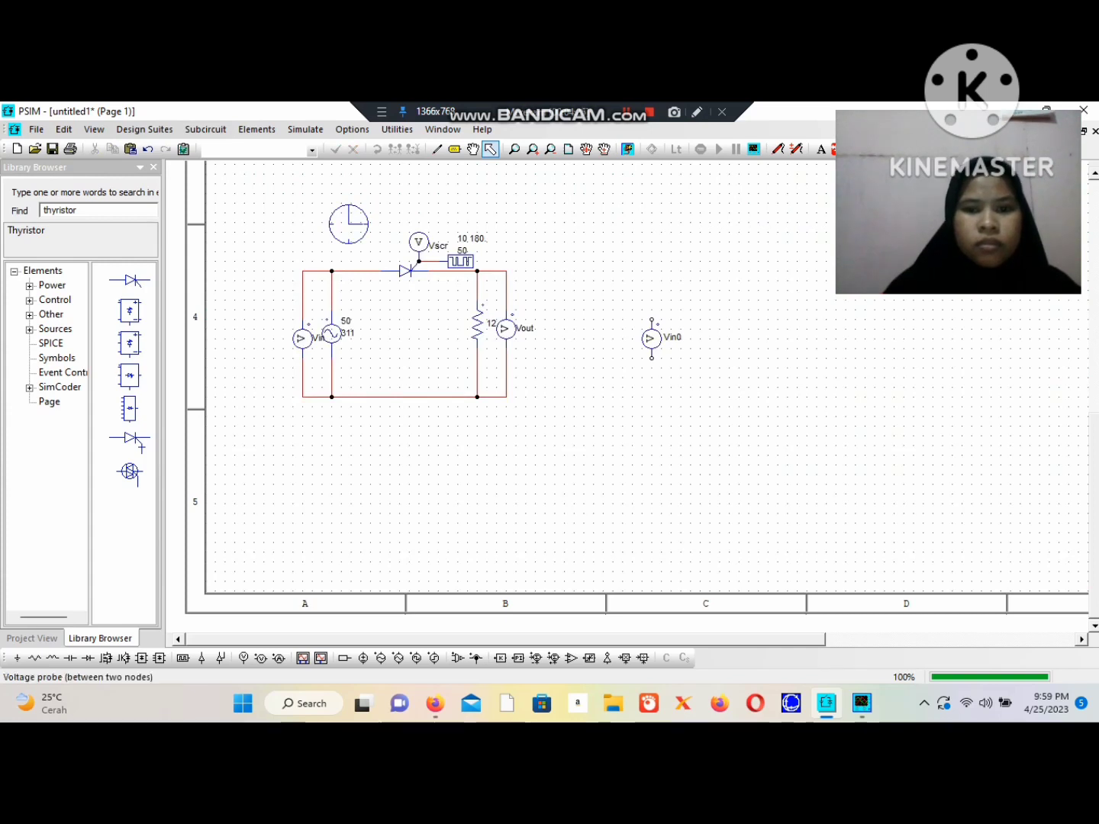
click(651, 339)
key(Delete)
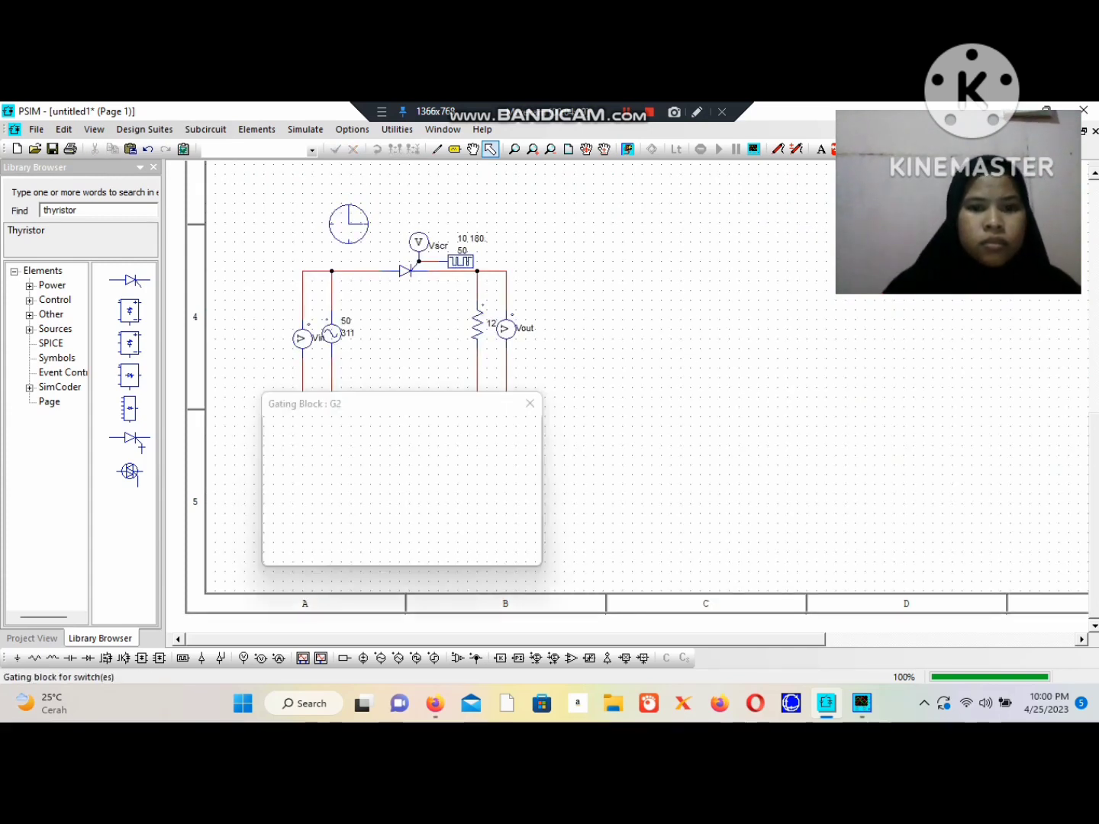
- Set the switching points of the original circuit's gating block to 170 180
double_click(460, 259)
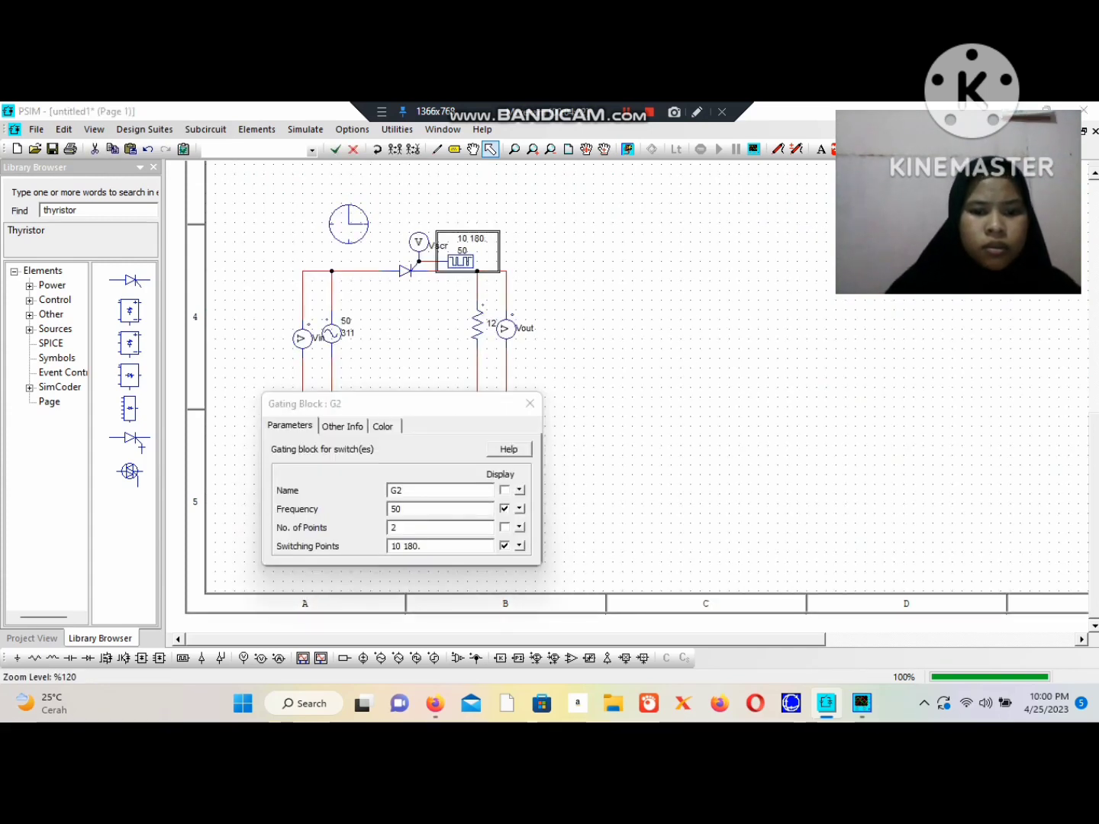
click(400, 547)
key(BackSpace)
text(70)
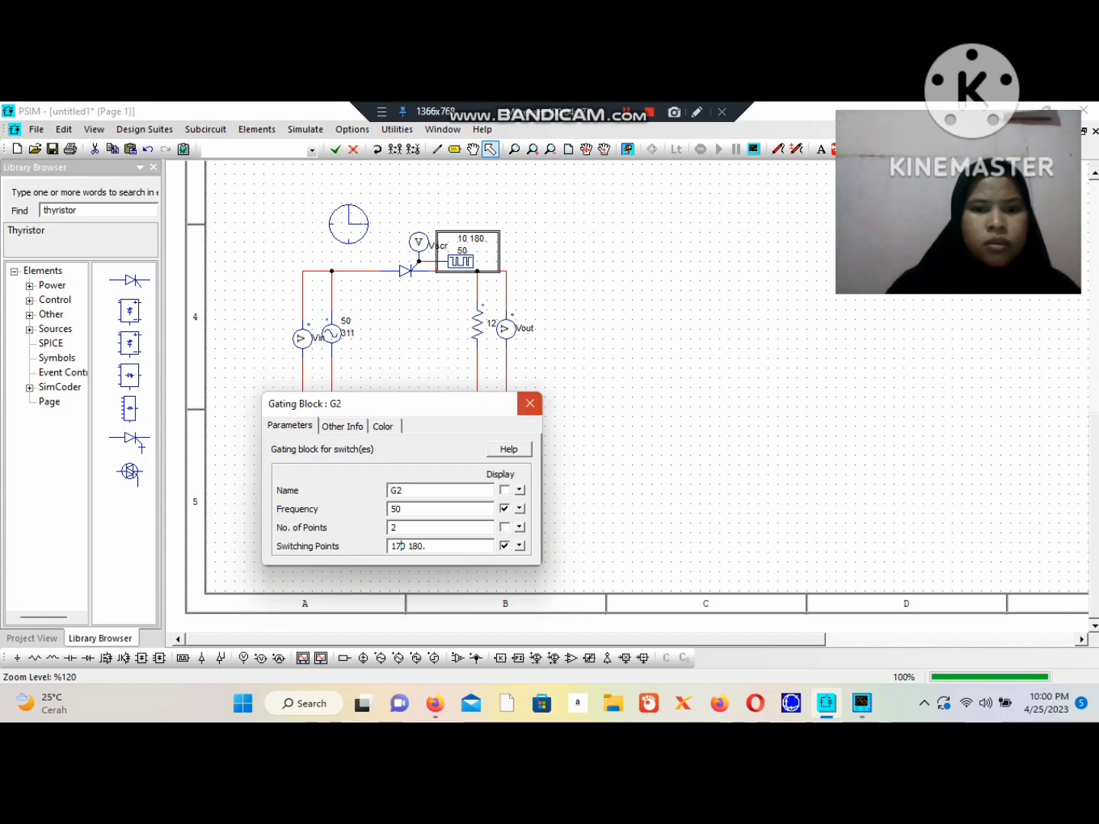
click(530, 402)
- Run the simulation, plot Vin, Vscr and Vout on three separate screens, and maximize the graph
click(717, 149)
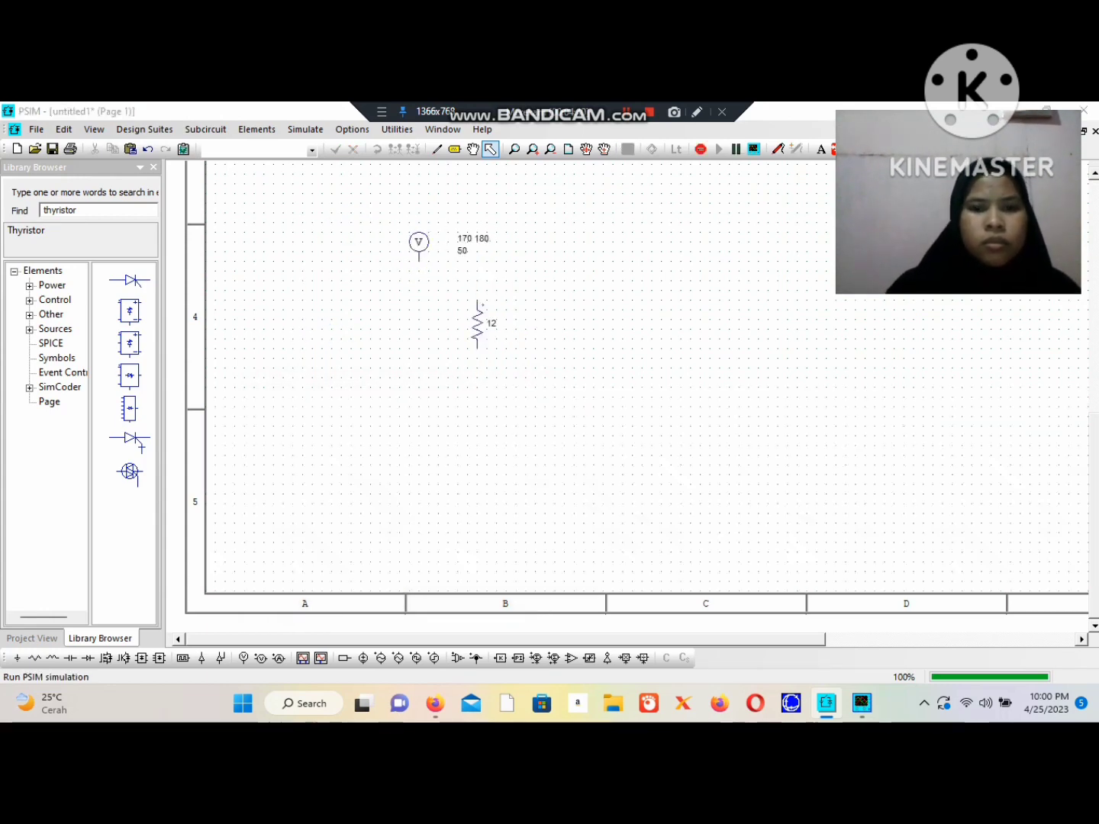
key(Return)
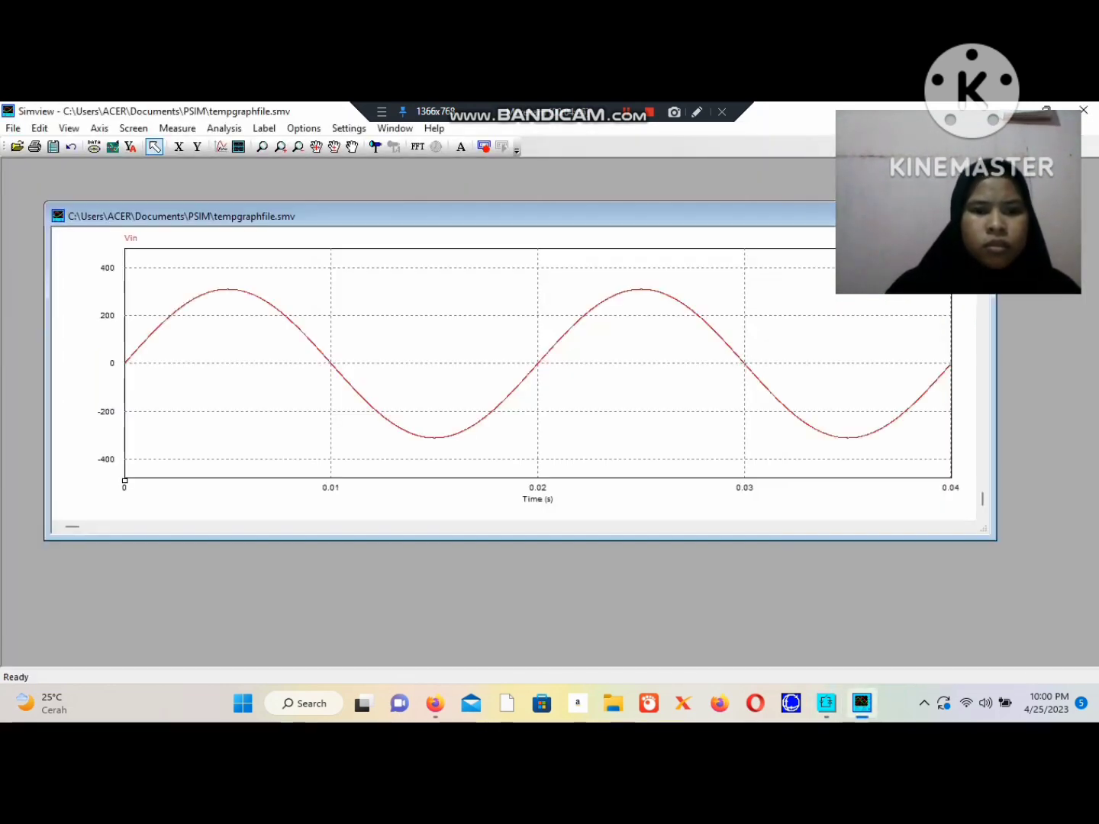
click(238, 146)
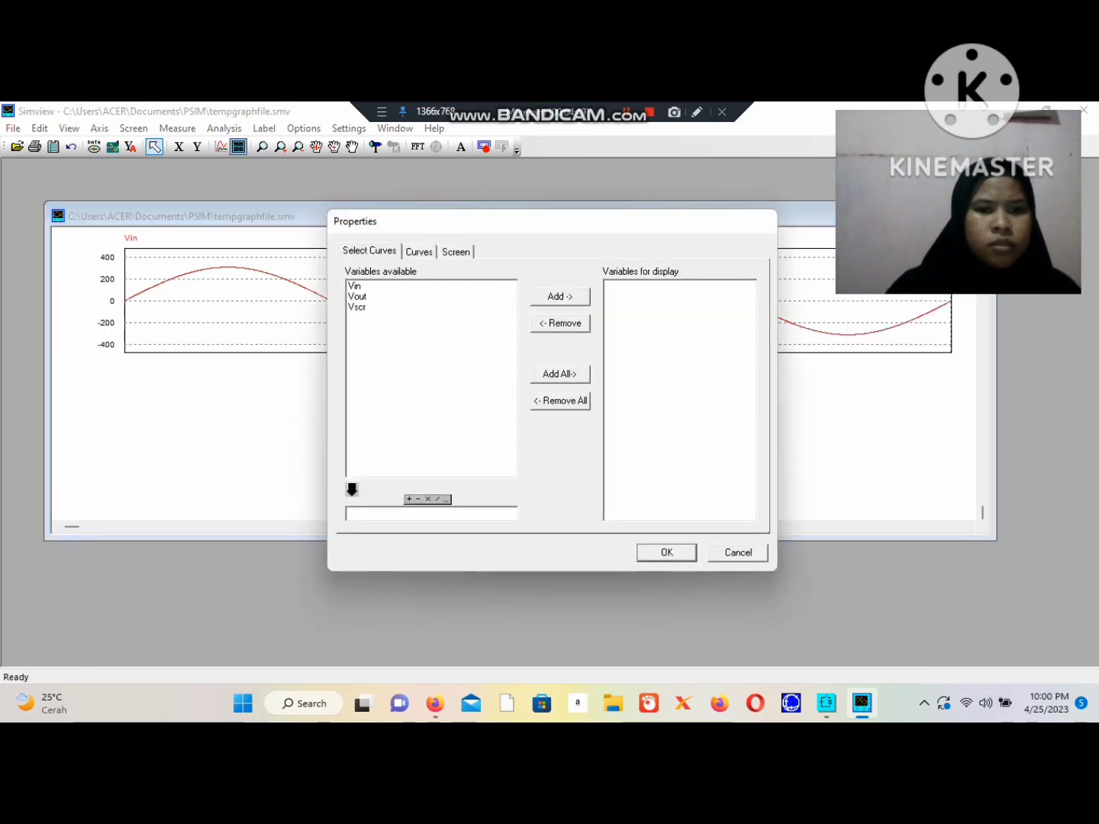
click(356, 306)
key(Return)
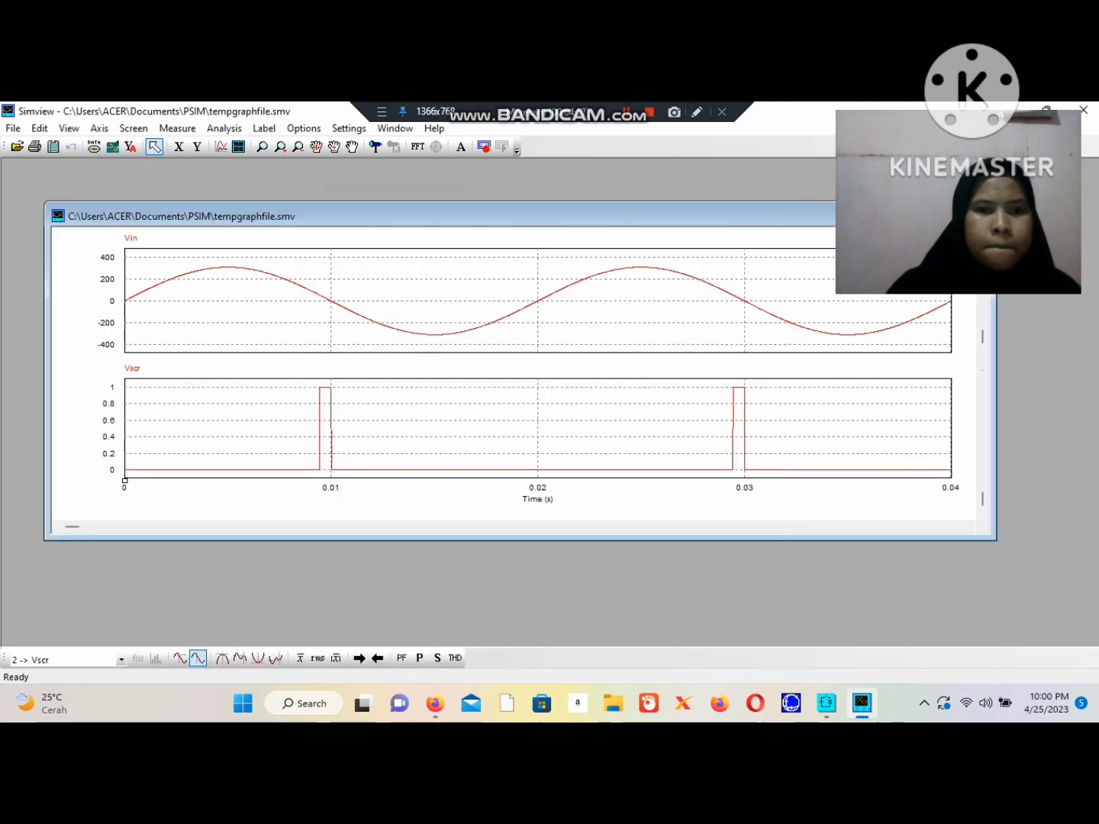
click(238, 147)
click(357, 296)
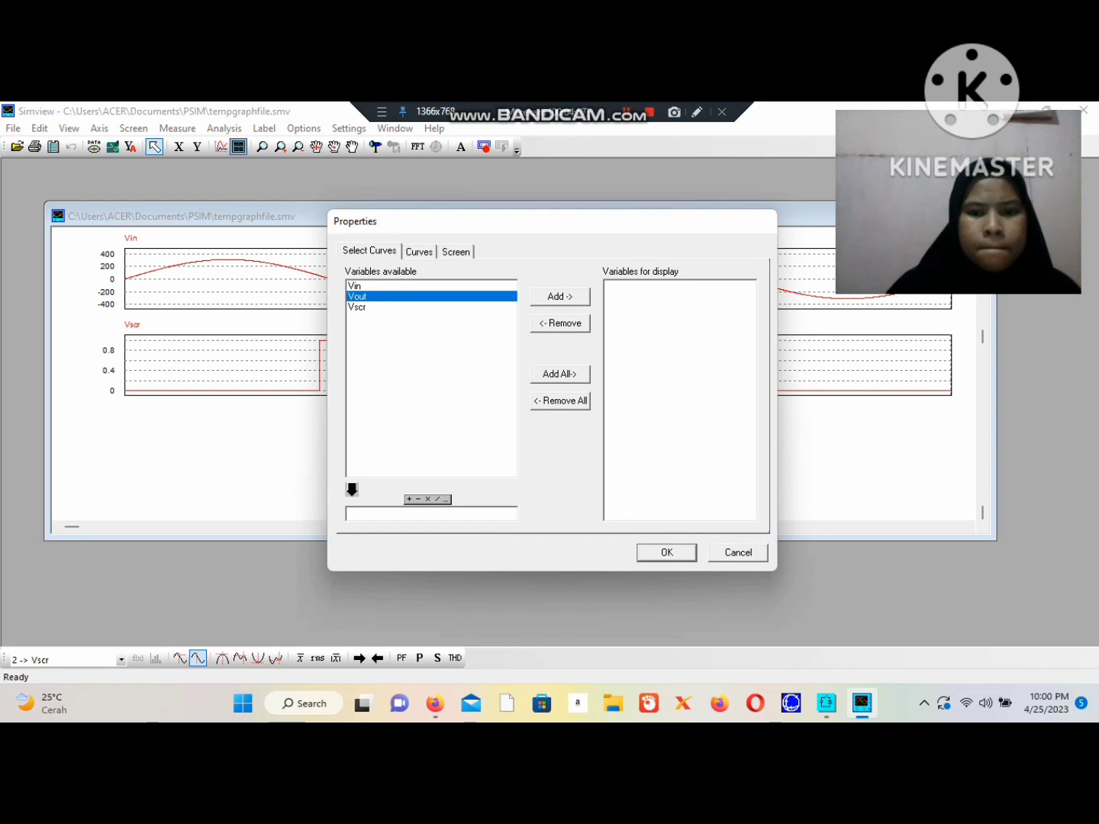
key(Return)
click(969, 216)
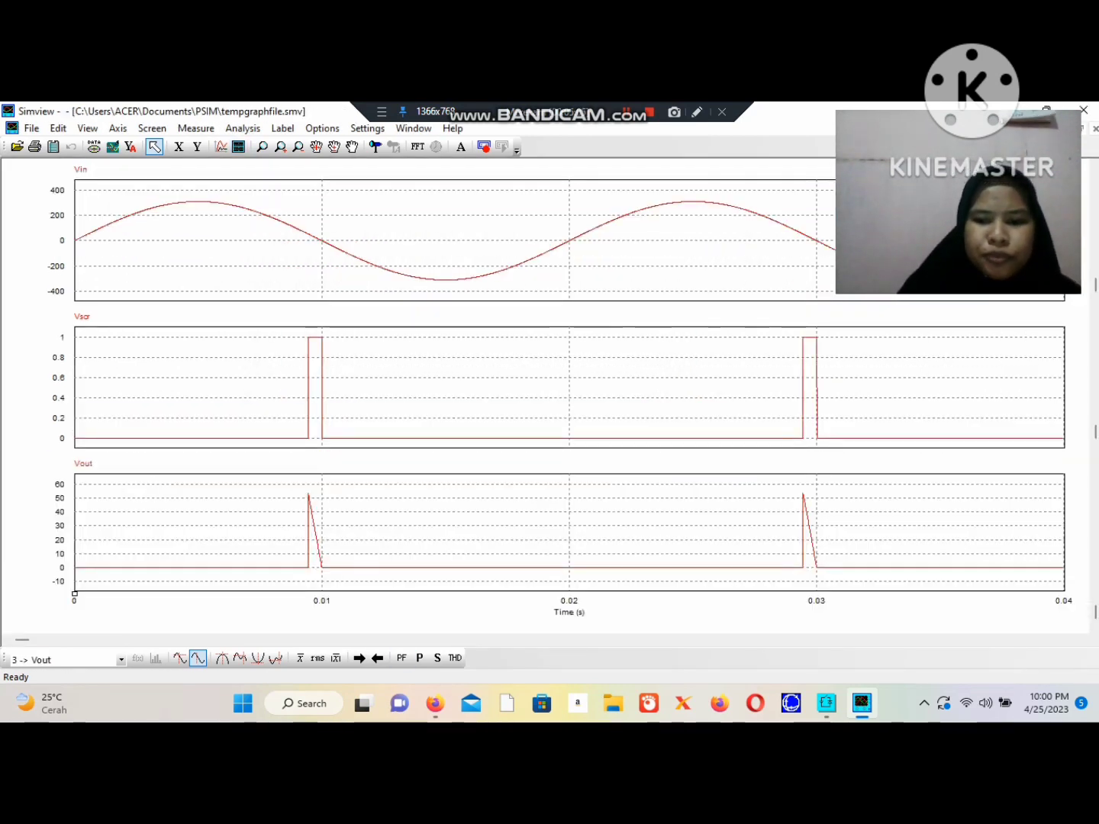
- Calculate the RMS values of Vin, Vscr and Vout, and close the result window
click(318, 657)
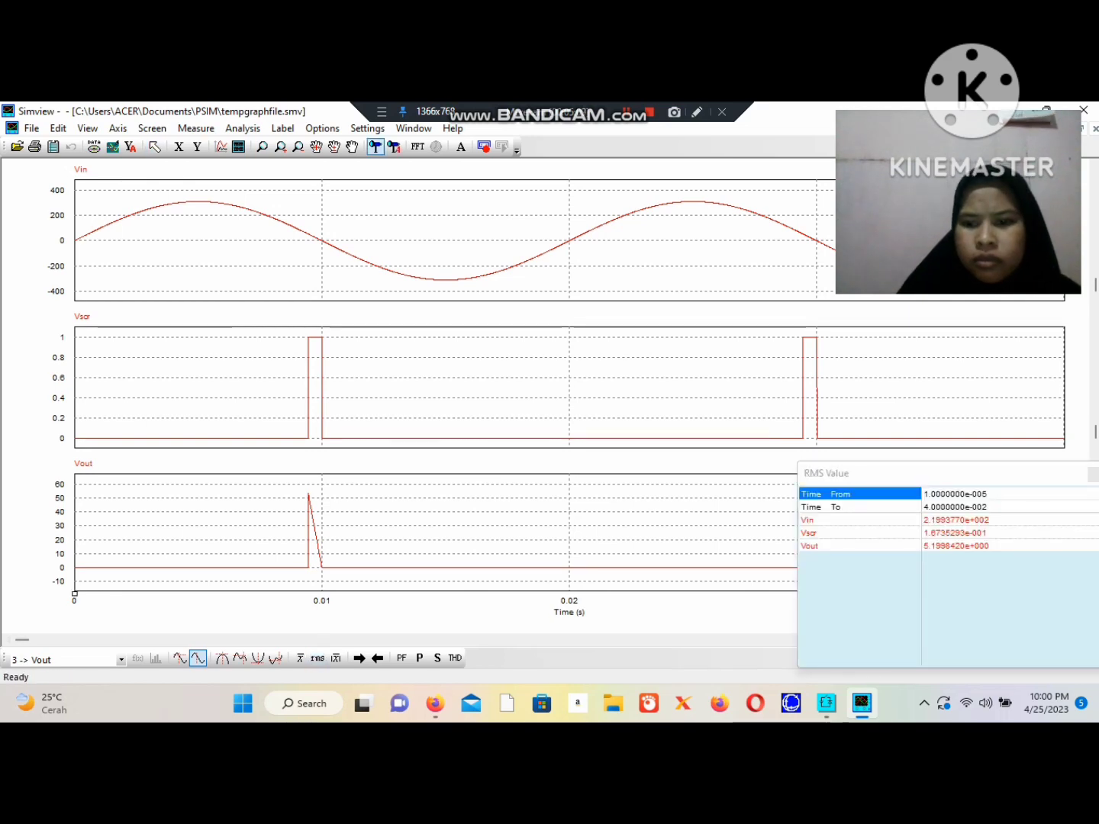
click(1092, 473)
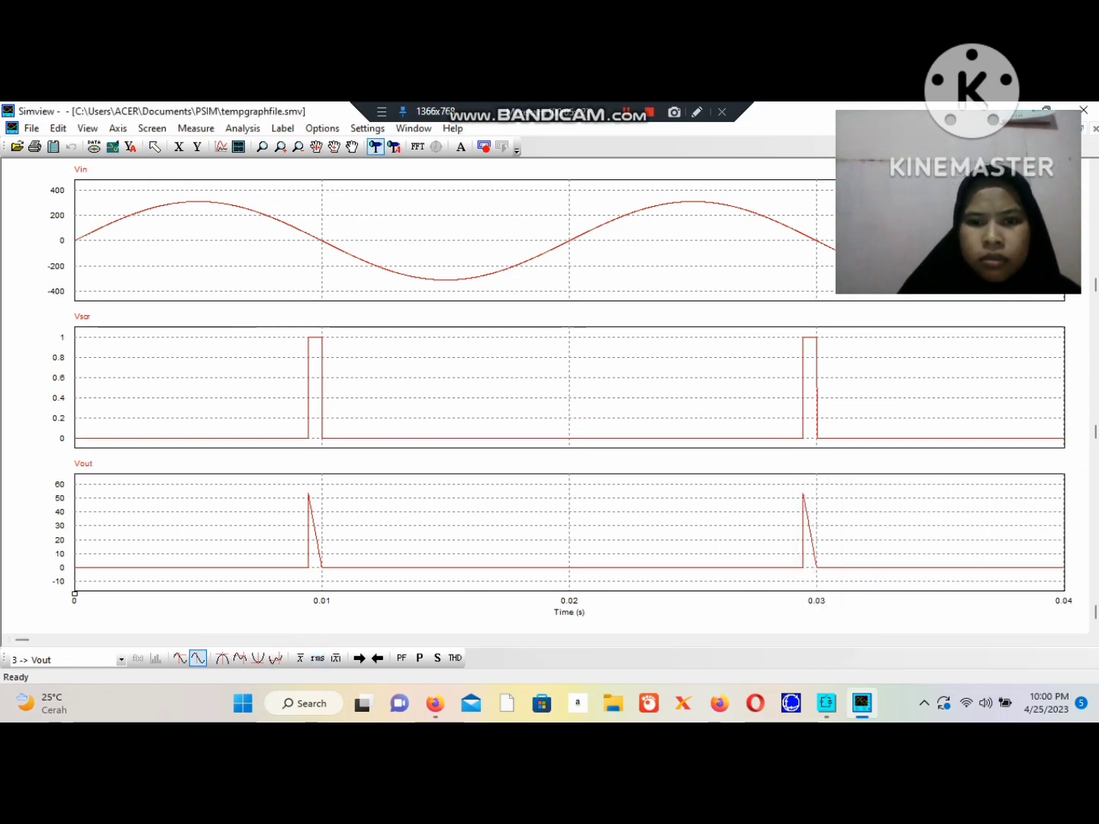
click(154, 146)
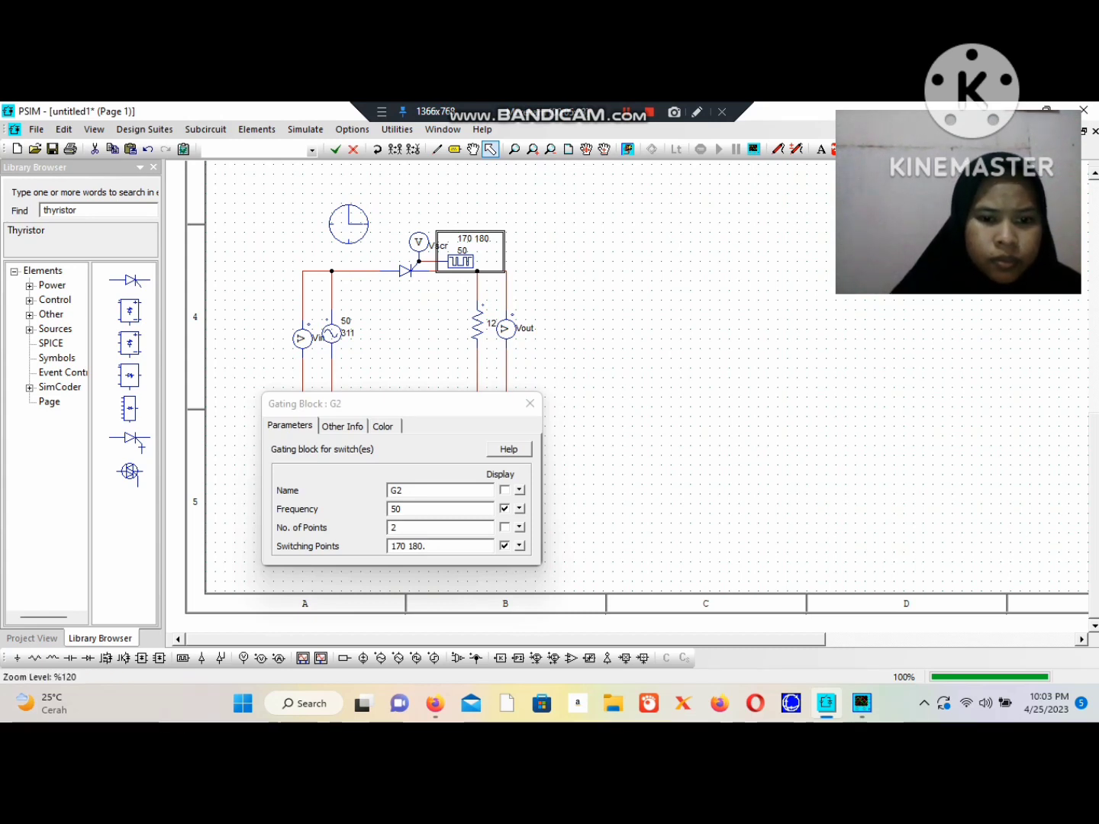
- Set the gating block's switching points to 90 180 in the half-wave circuit
text(90)
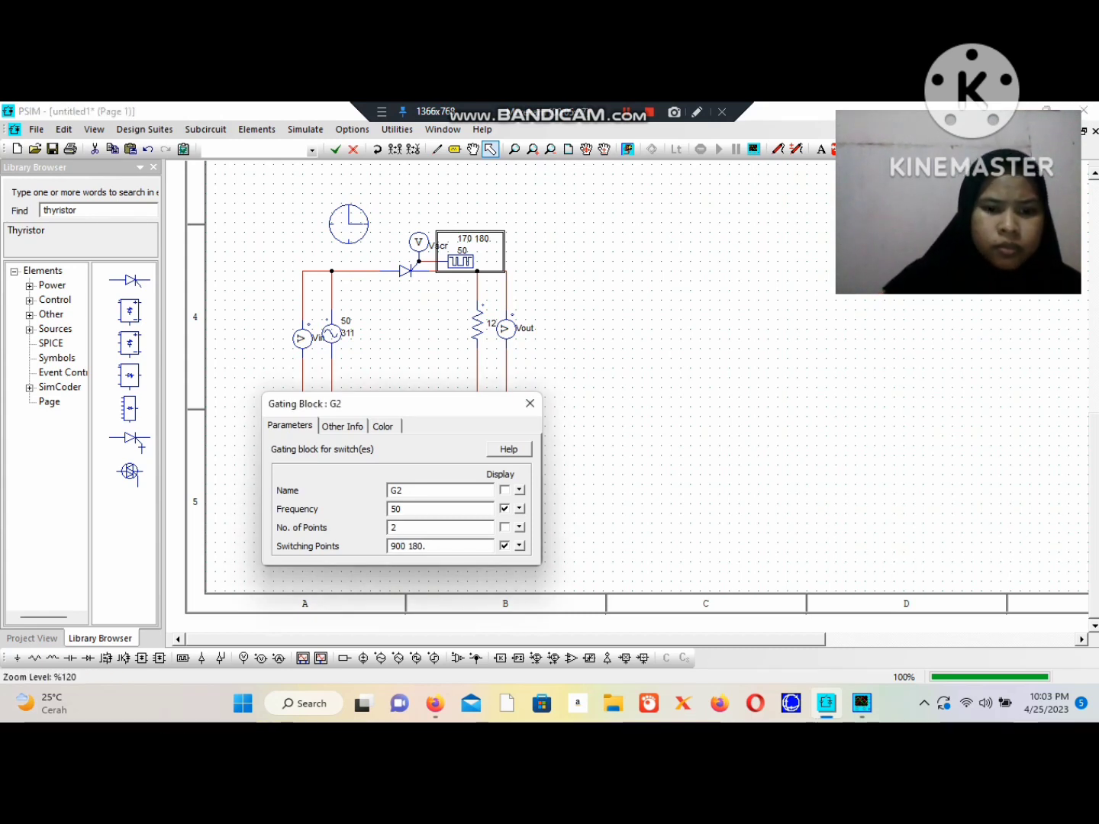
click(530, 402)
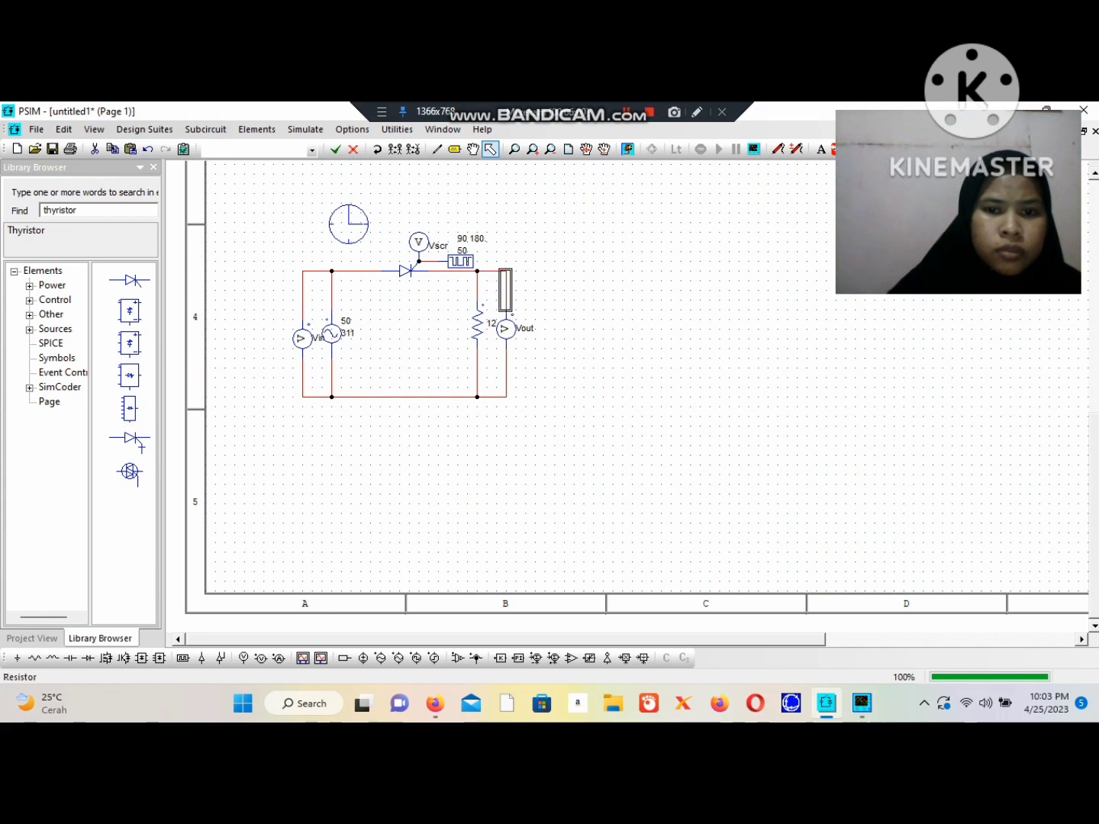
- Move the Vout probe away from the resistor and wire a vertical capacitor between them, in parallel with the resistor
drag(505, 328, 573, 338)
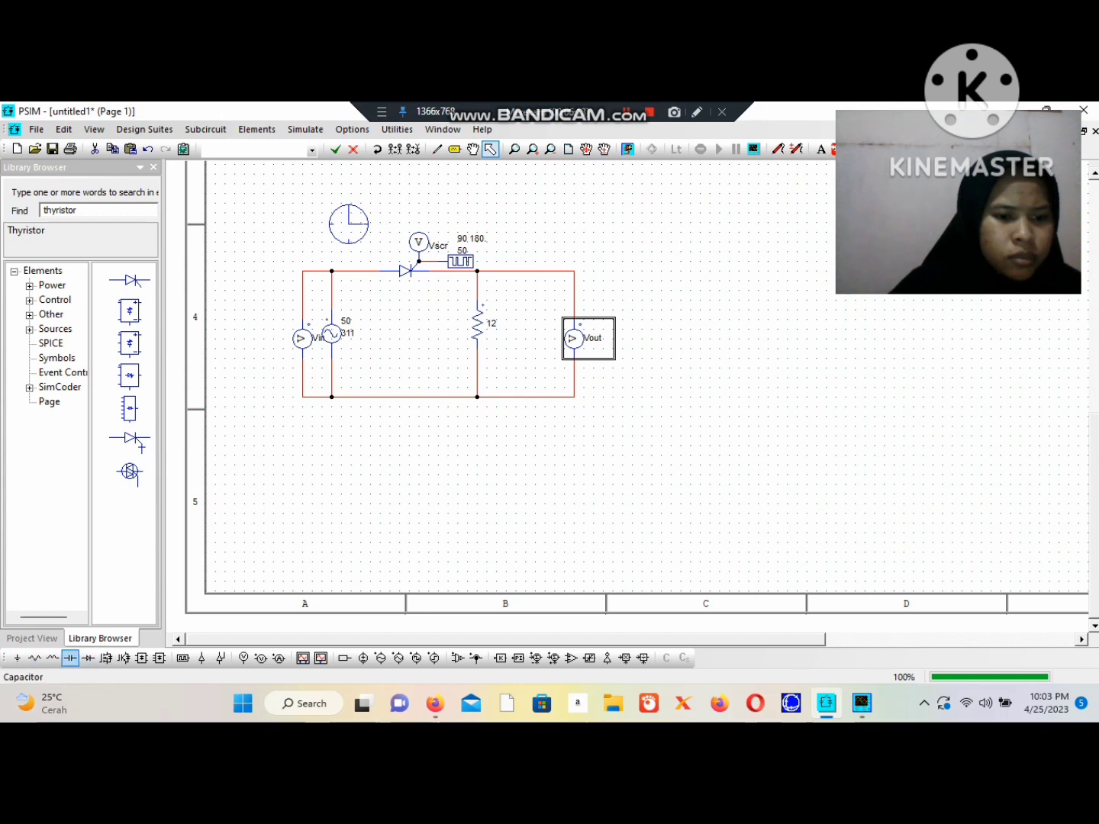
click(70, 657)
click(377, 149)
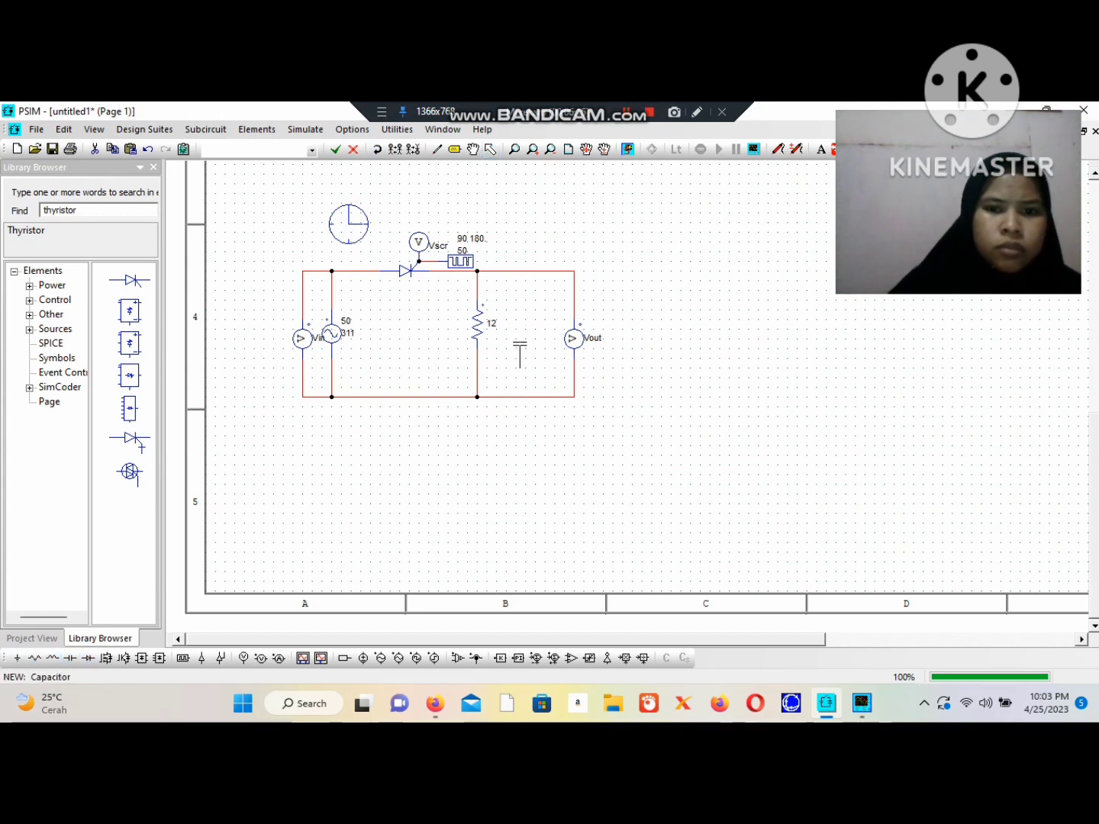
click(525, 326)
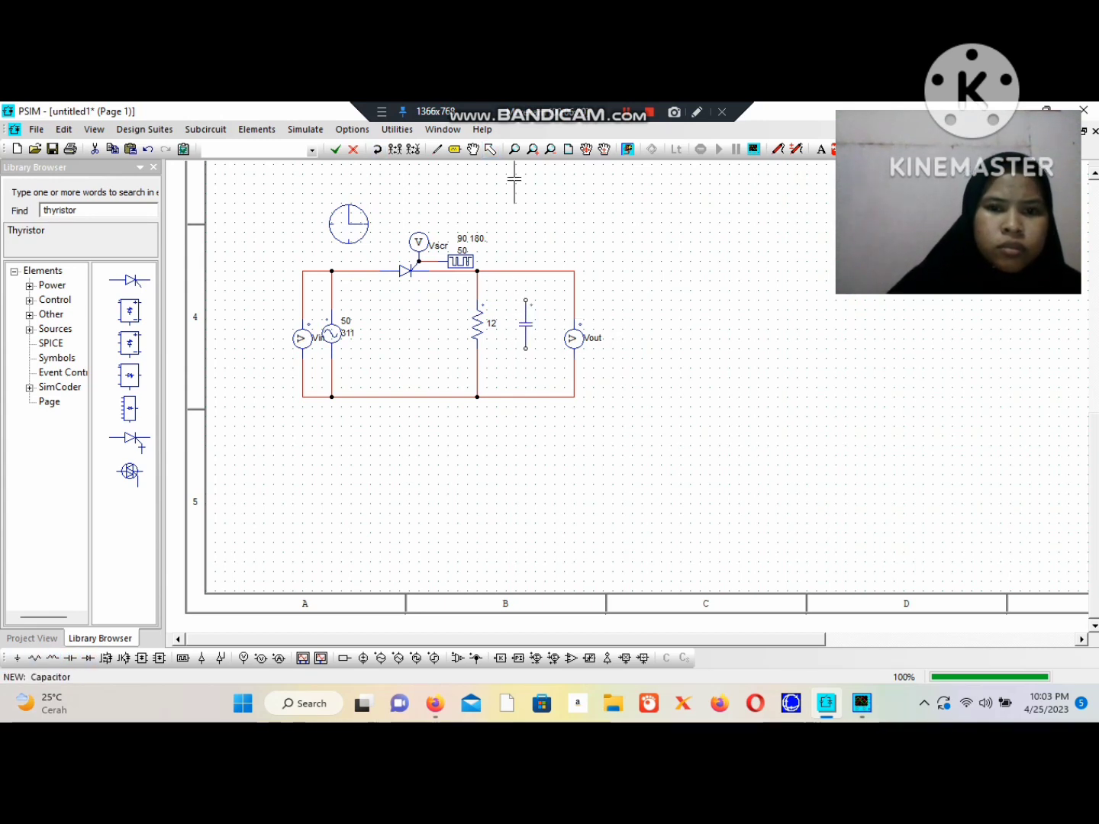
click(436, 148)
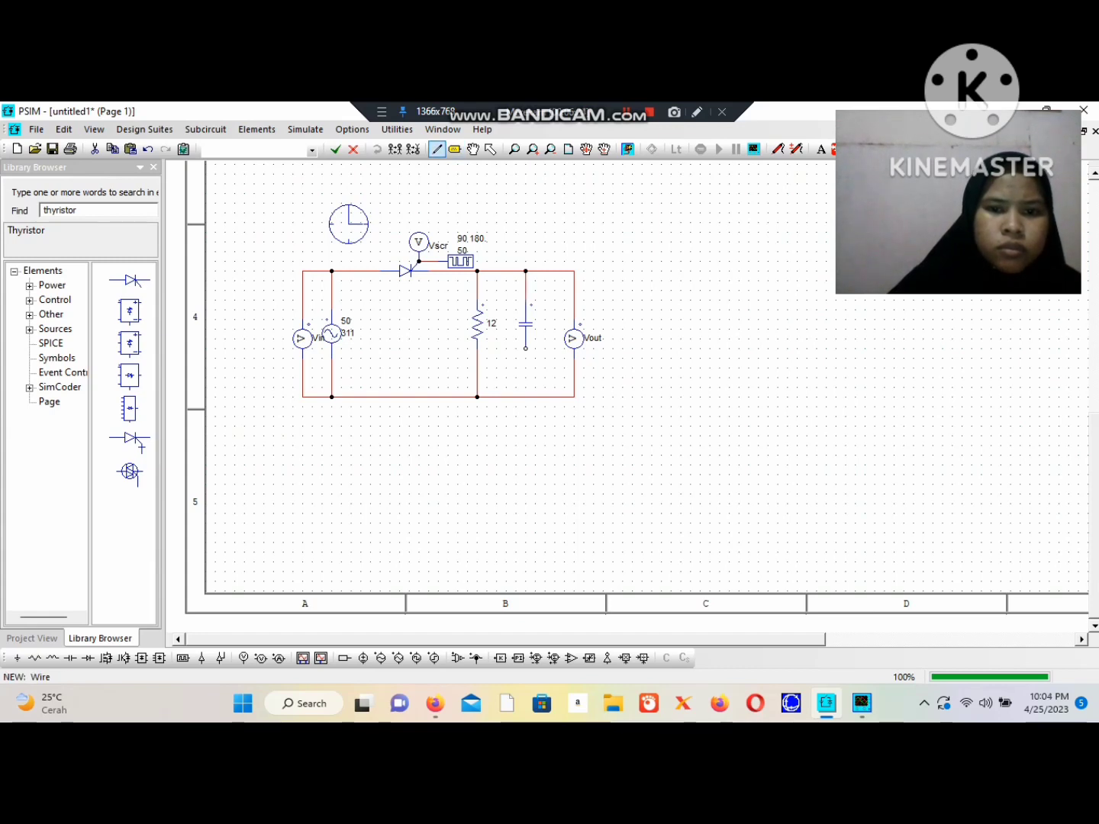
drag(525, 349, 525, 397)
click(490, 149)
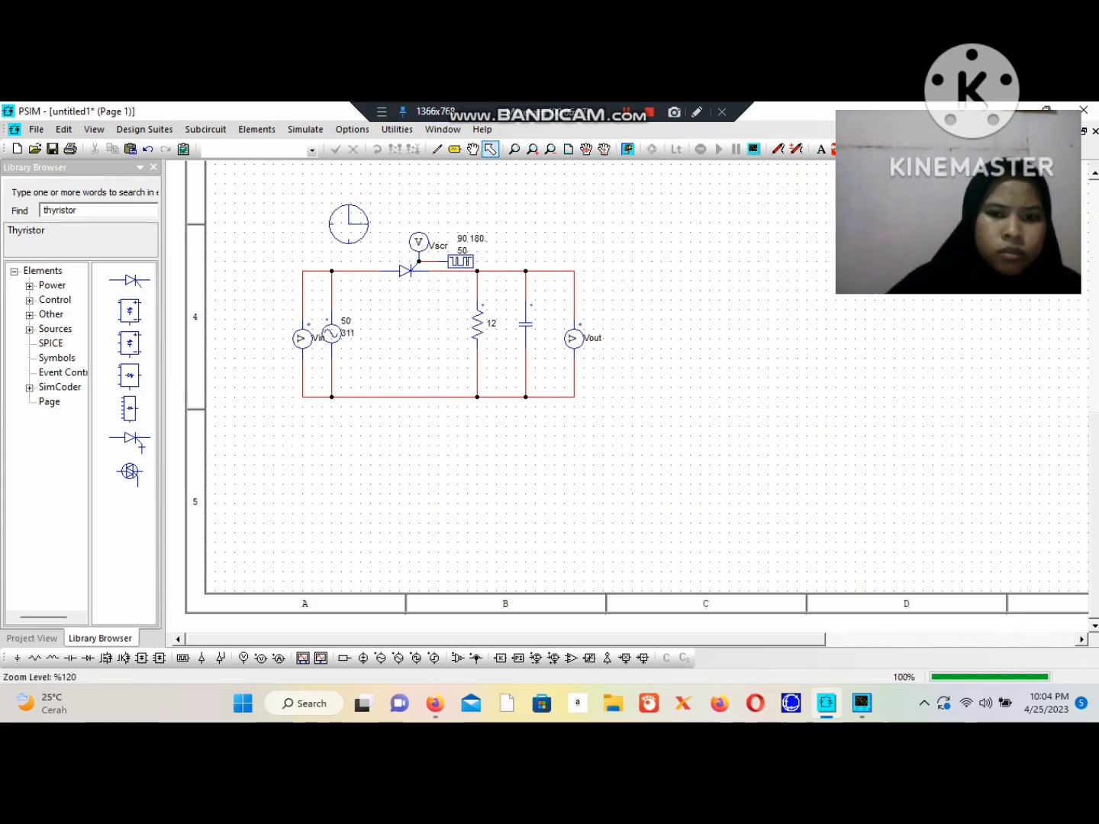
- Set the new capacitor's capacitance to 2200uf and display the value on the schematic
double_click(526, 323)
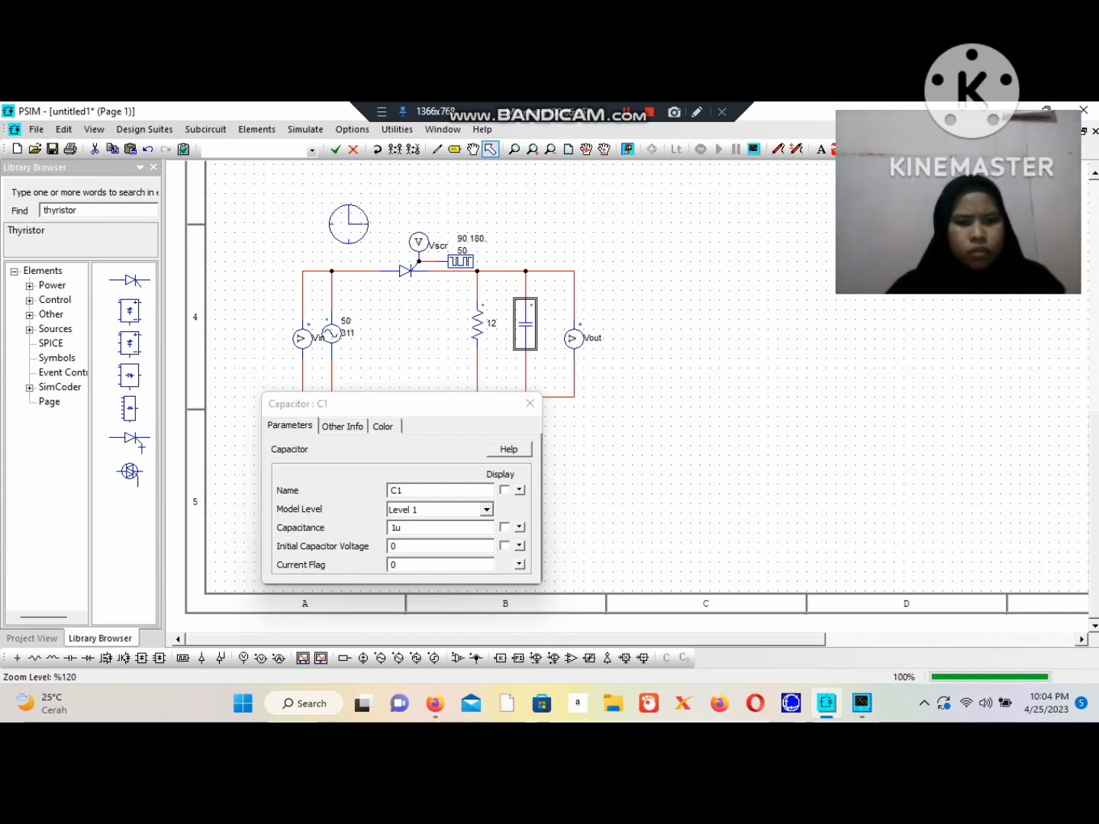
click(396, 527)
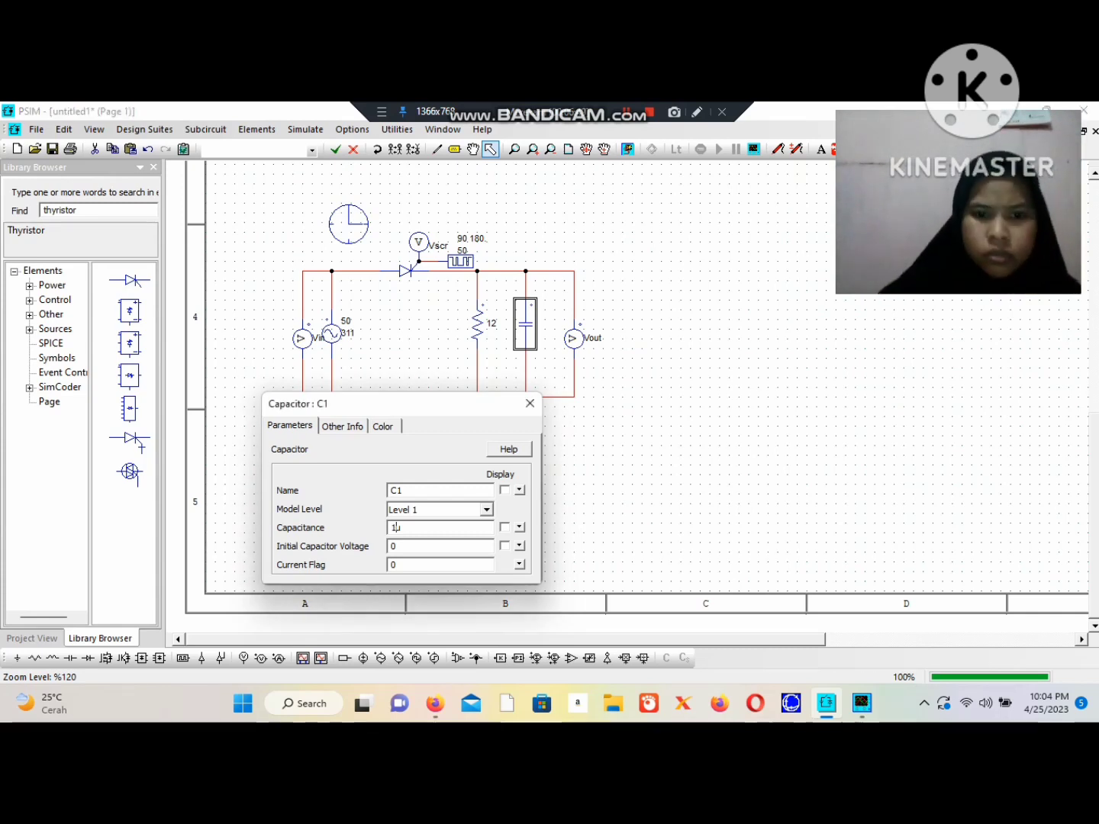
key(BackSpace)
text(2200uf)
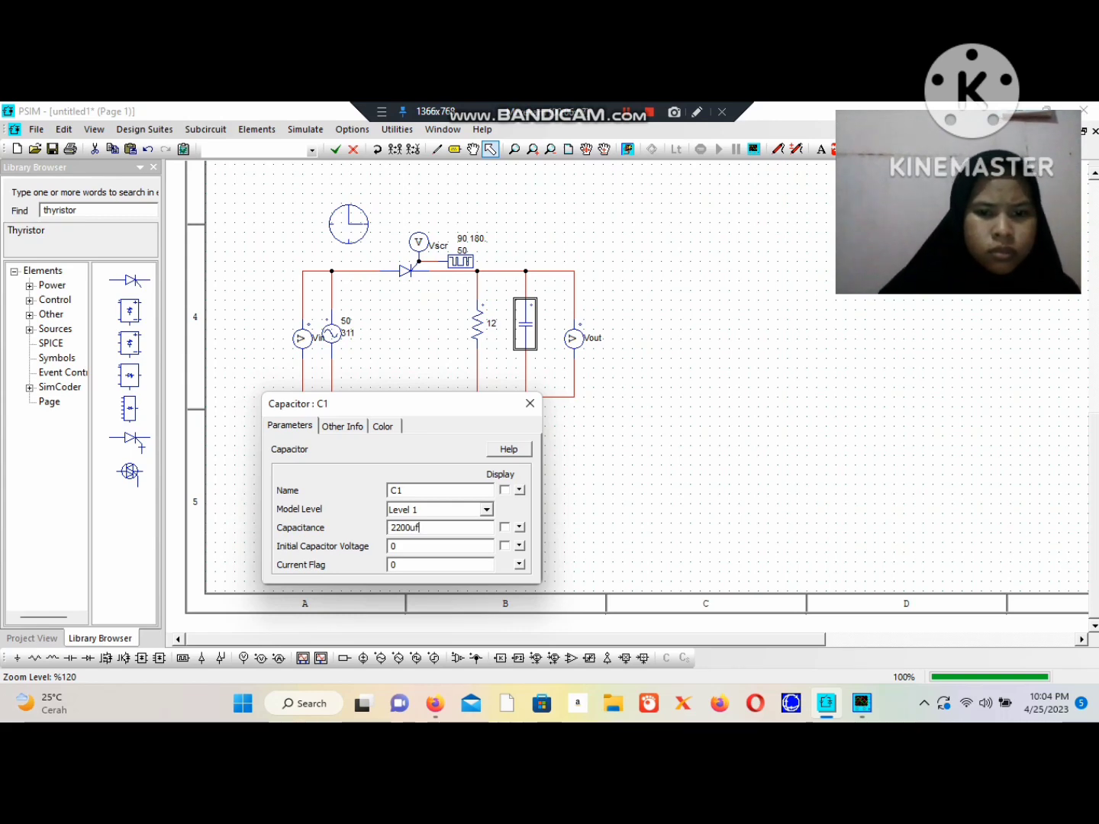
click(504, 526)
click(529, 402)
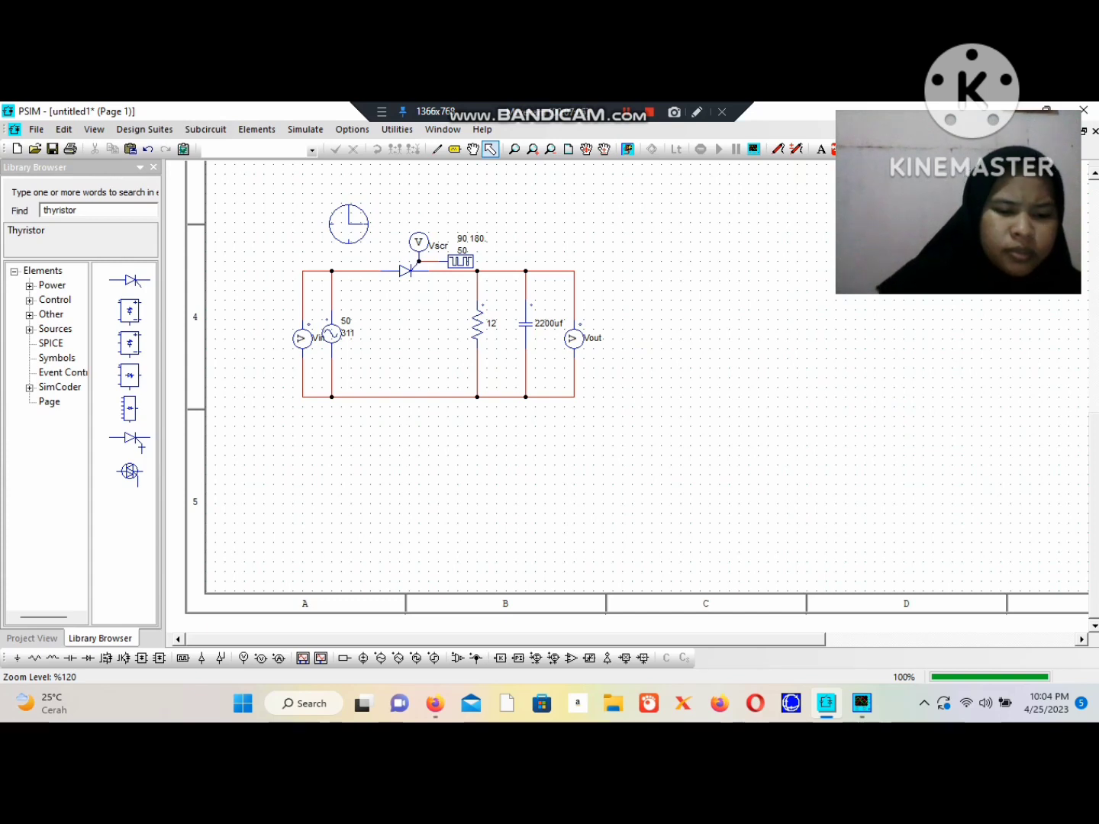
- Run the simulation, plot Vin, Vscr and Vout on three separate screens, and maximize the graph
click(627, 149)
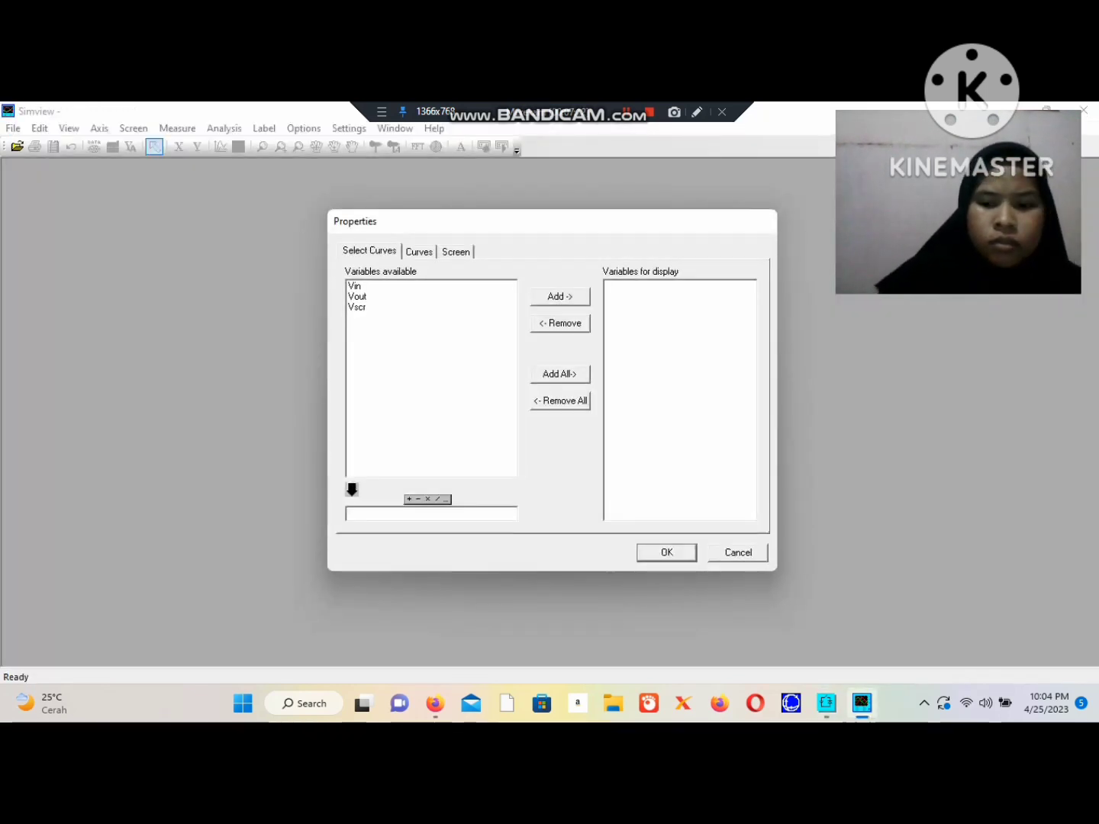
click(355, 284)
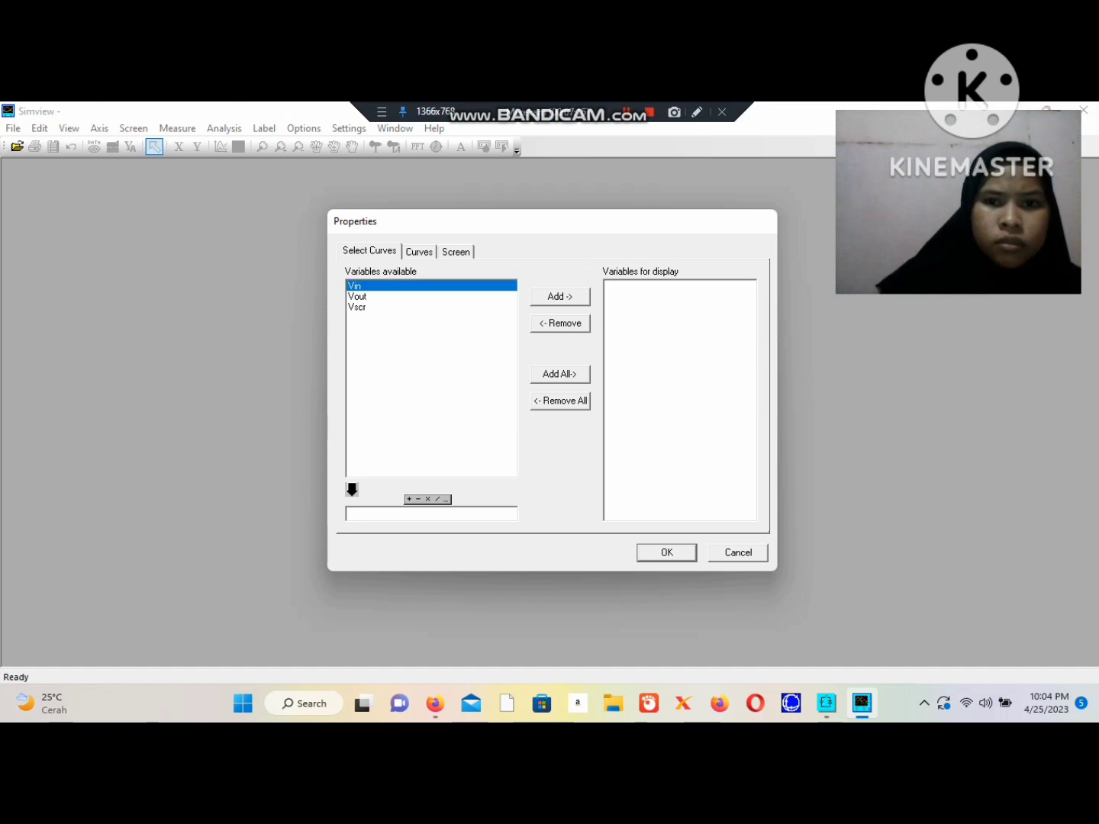
key(Return)
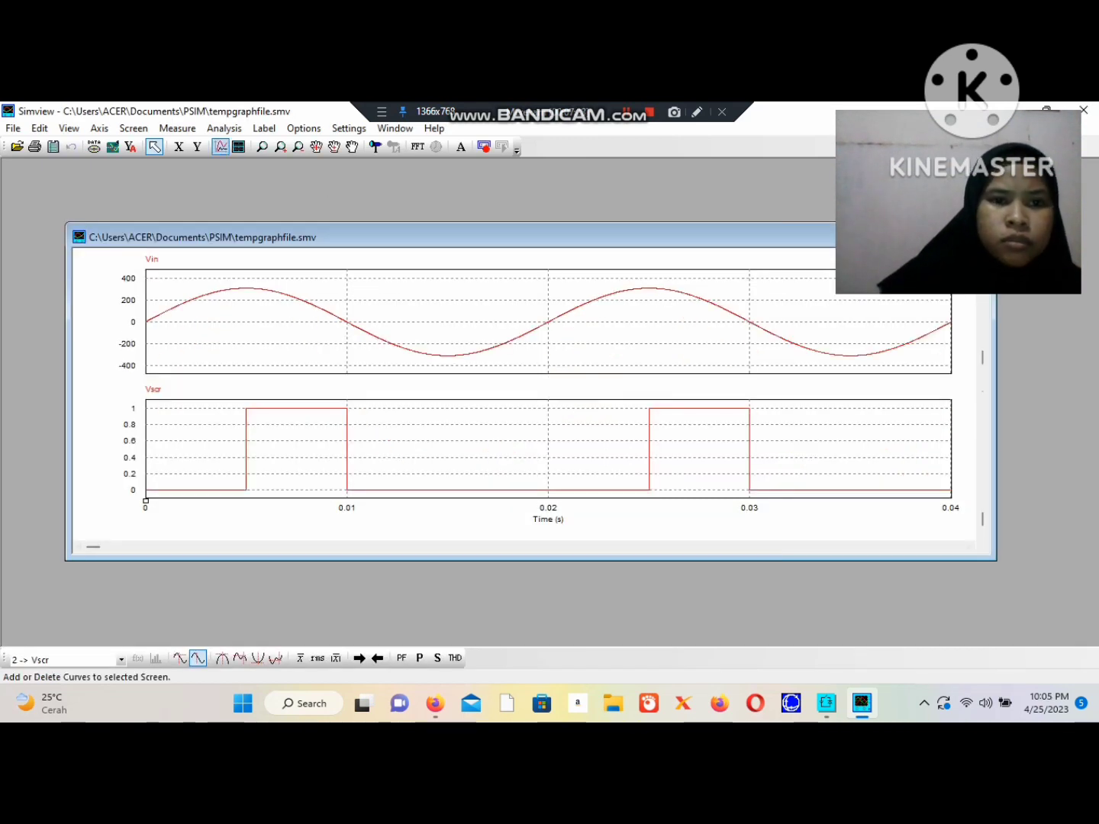
click(238, 147)
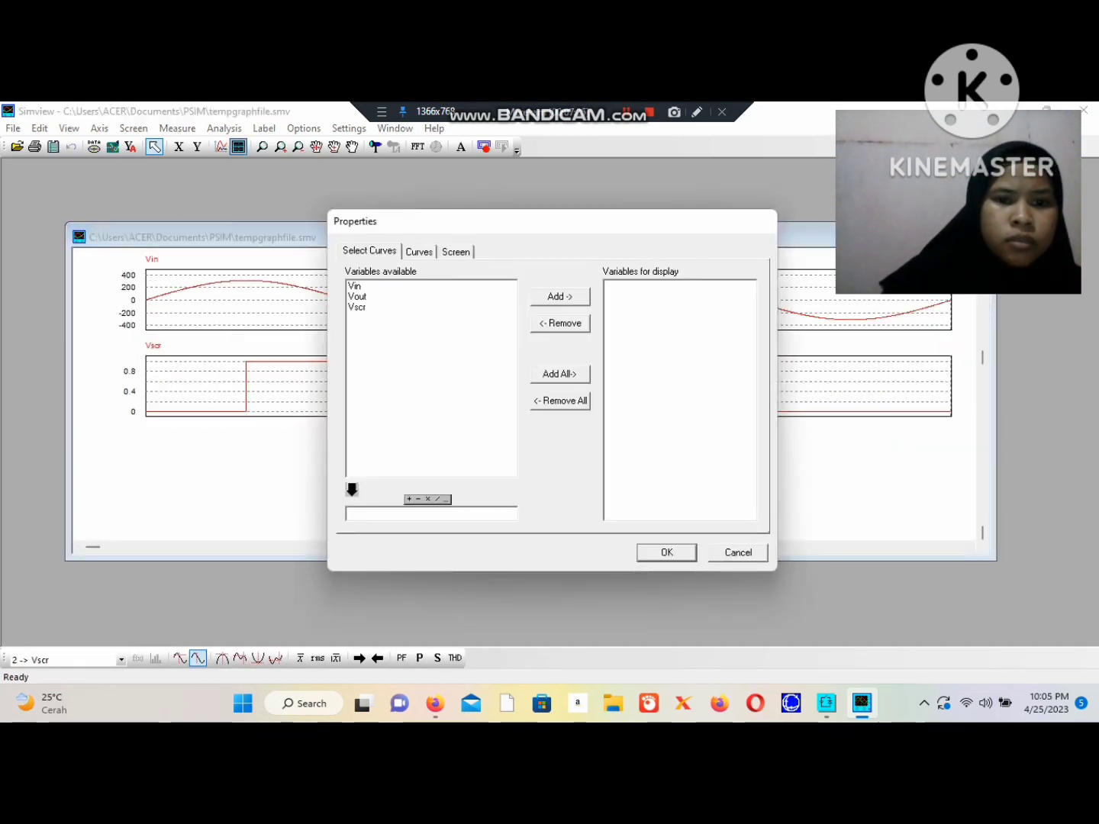
click(357, 296)
double_click(357, 296)
key(Return)
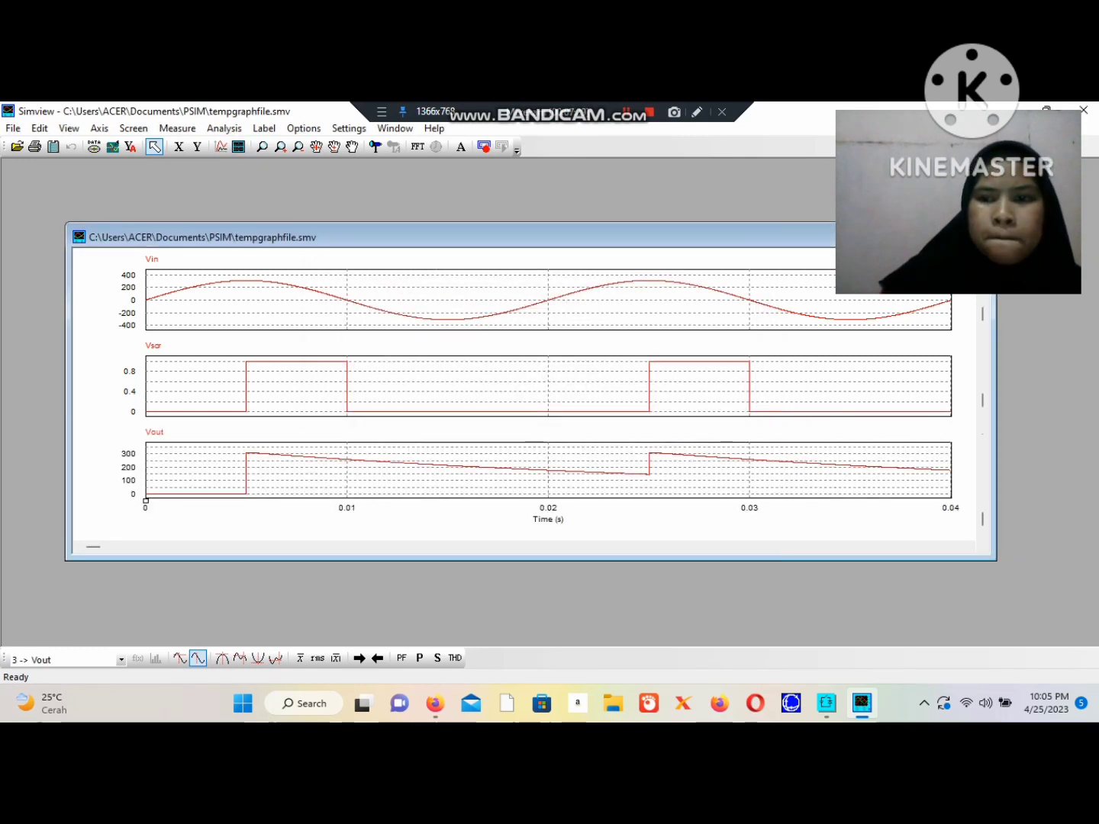
click(969, 237)
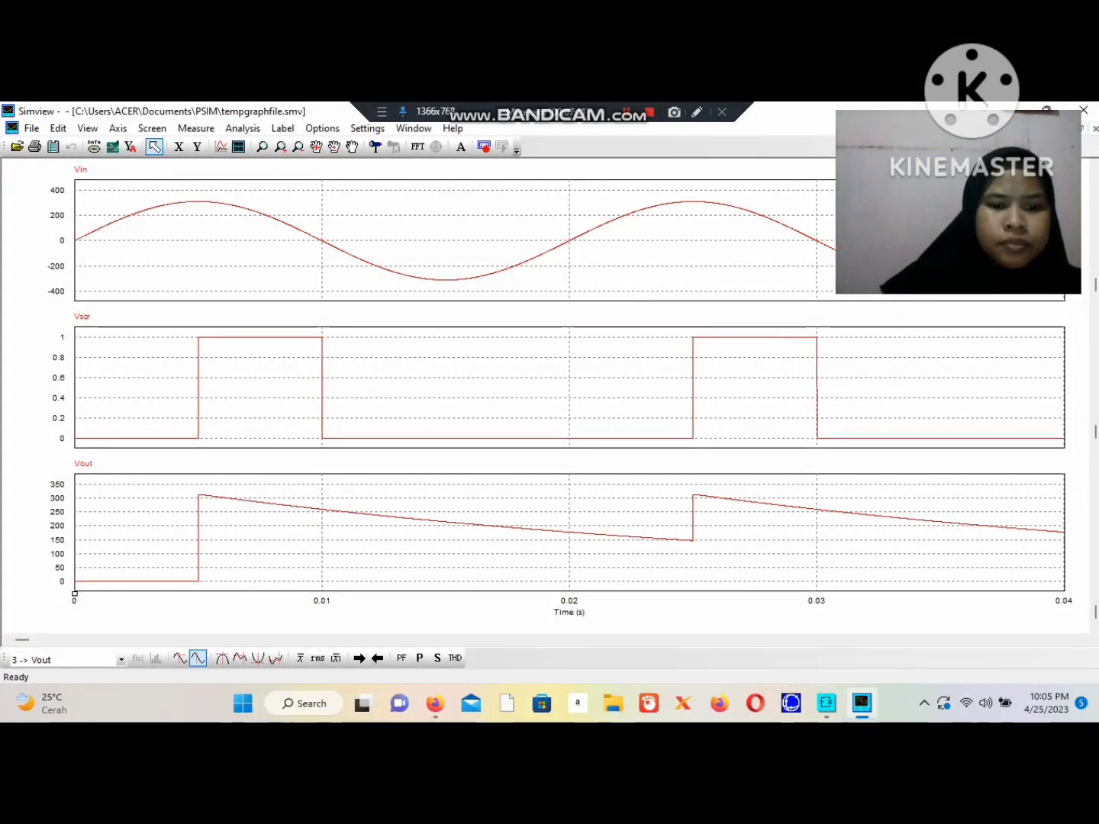
- Calculate the RMS values of the plotted curves and return to the schematic in PSIM
click(318, 657)
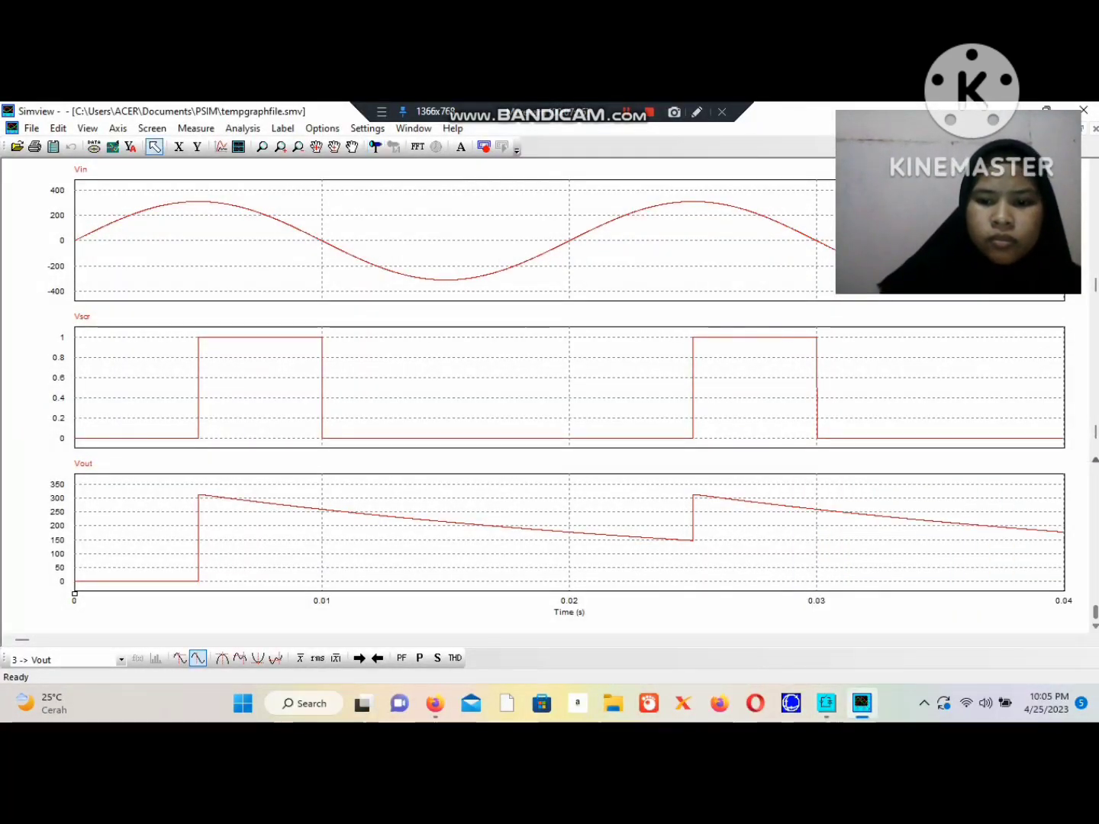
key(alt+Tab)
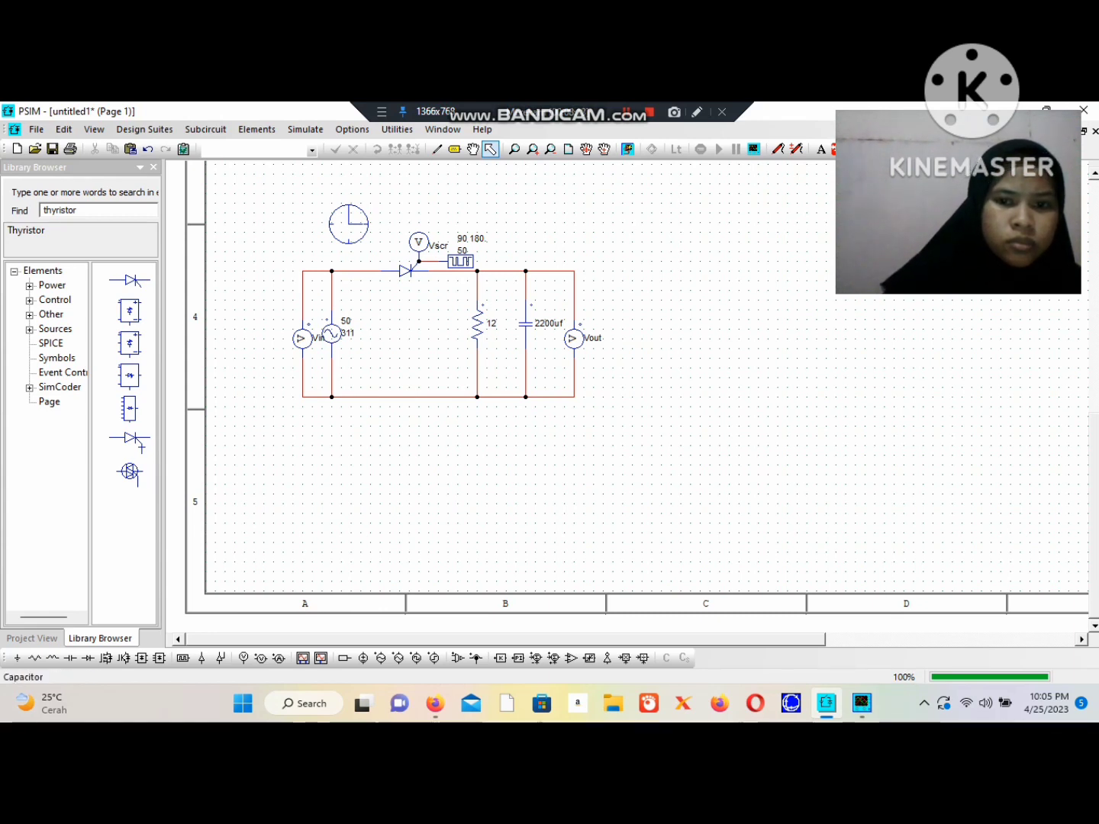
- Set the capacitance of the capacitor parallel to the 12 ohm resistor to 330mf
double_click(526, 323)
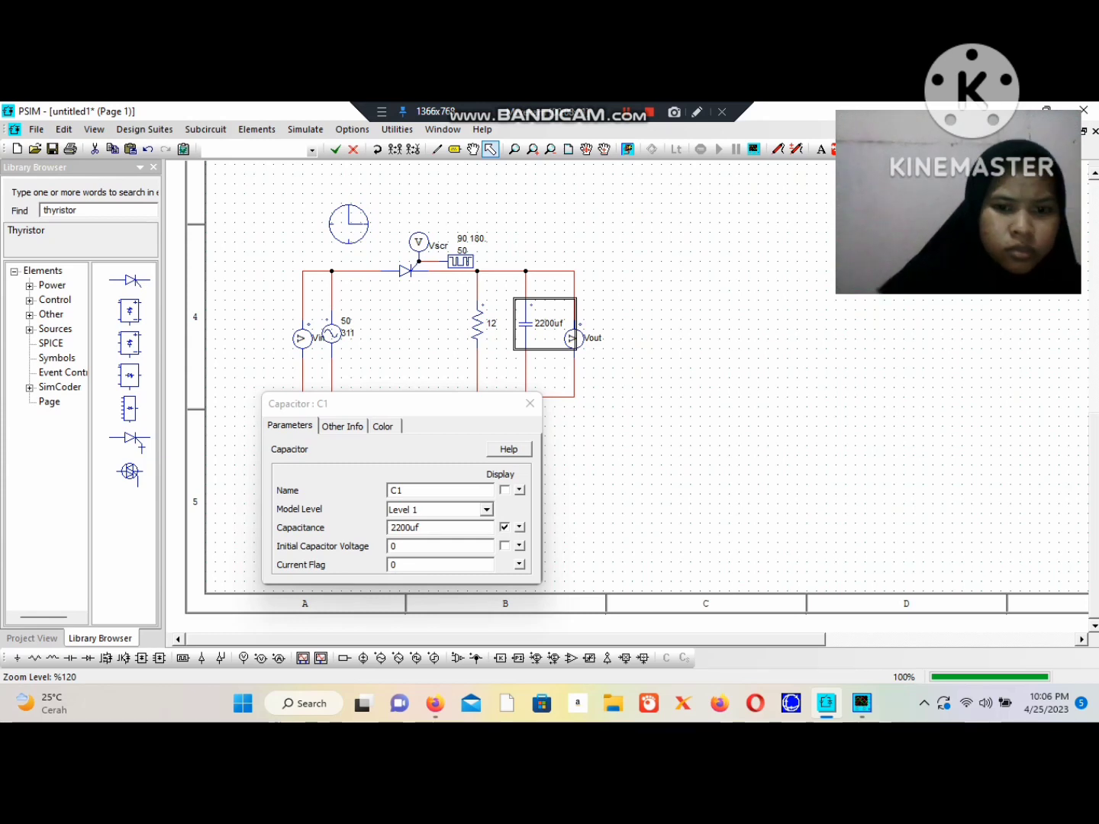
click(407, 527)
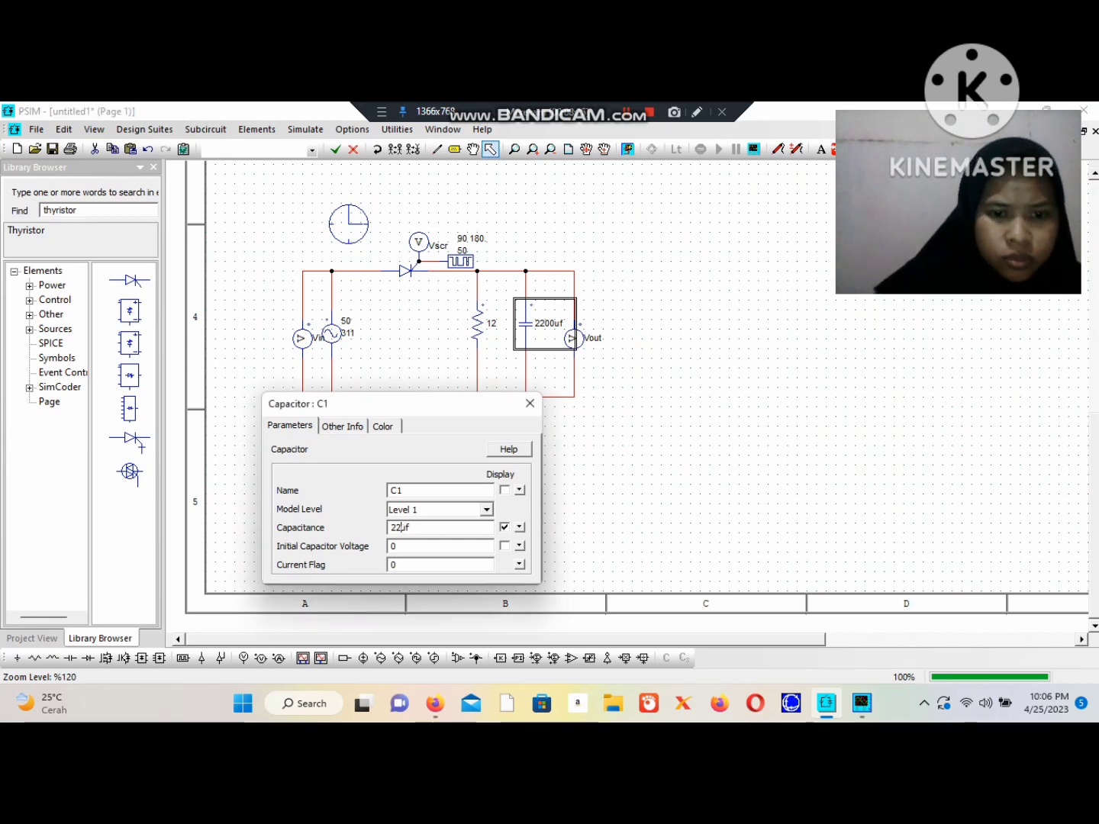
text(33)
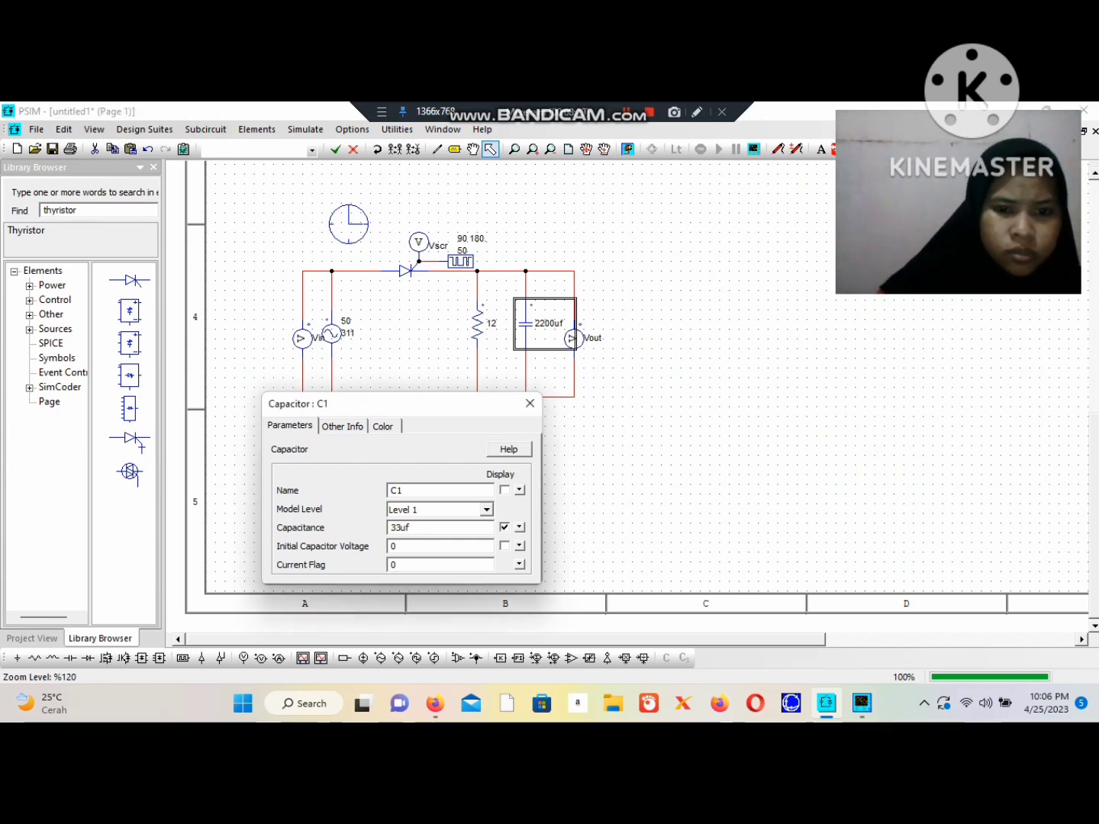
text(0m)
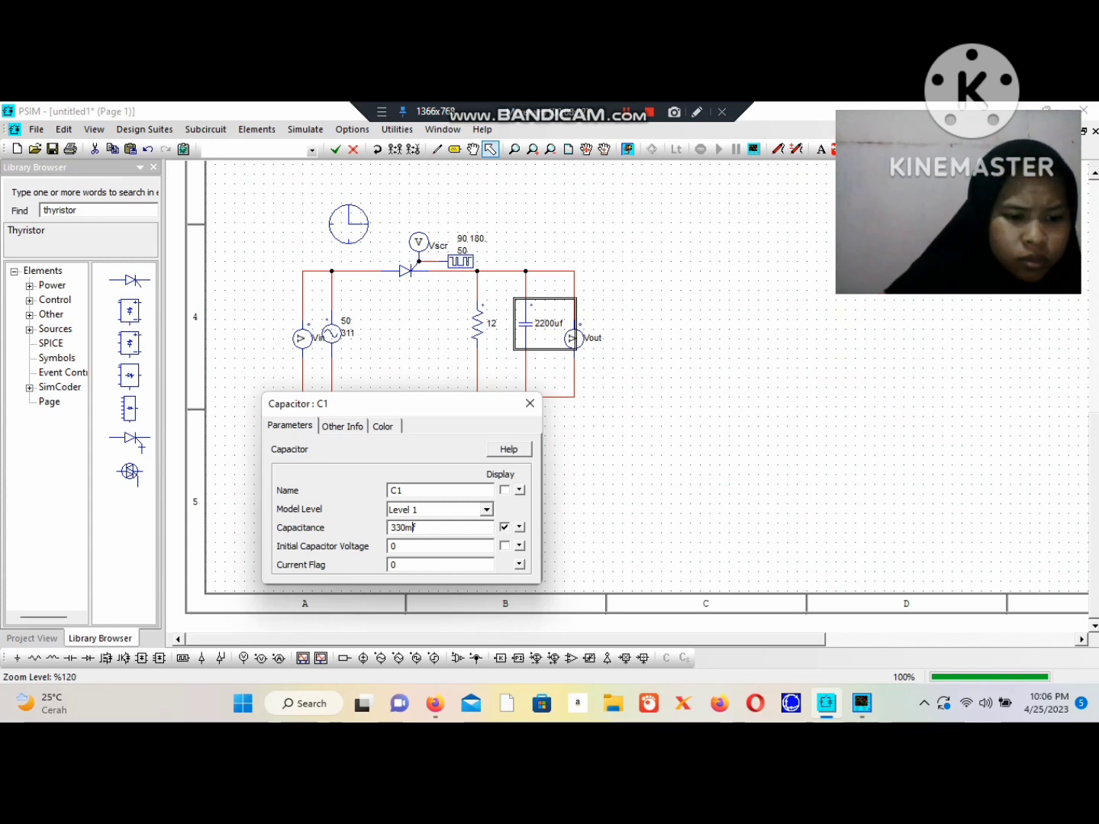
click(529, 403)
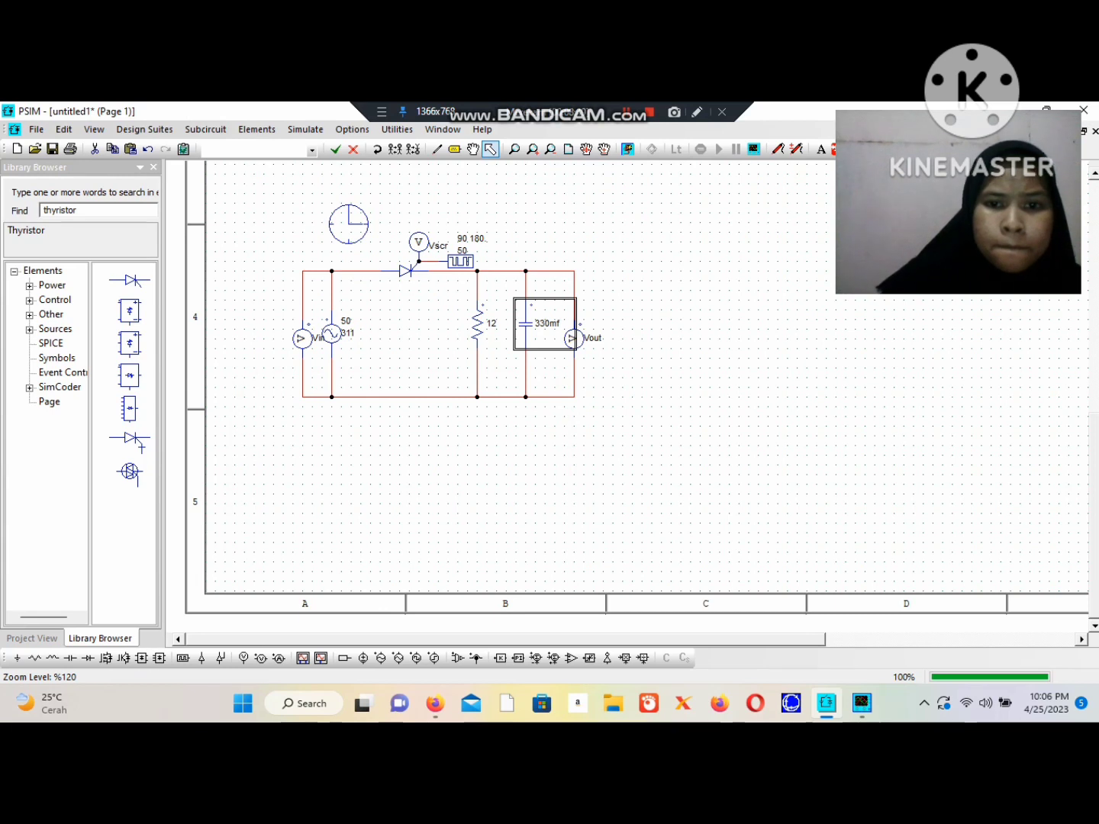
- Rerun the simulation with the changed capacitor and calculate the RMS values of Vin, Vscr and Vout
click(628, 149)
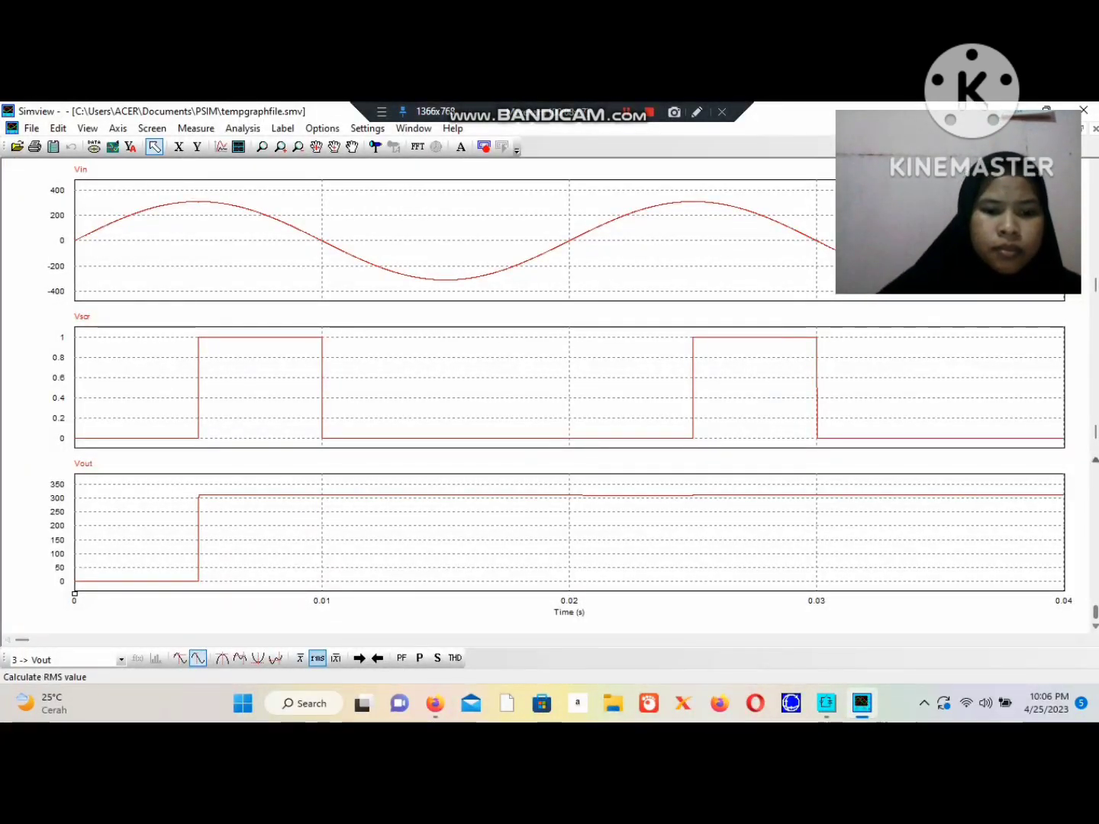
click(318, 657)
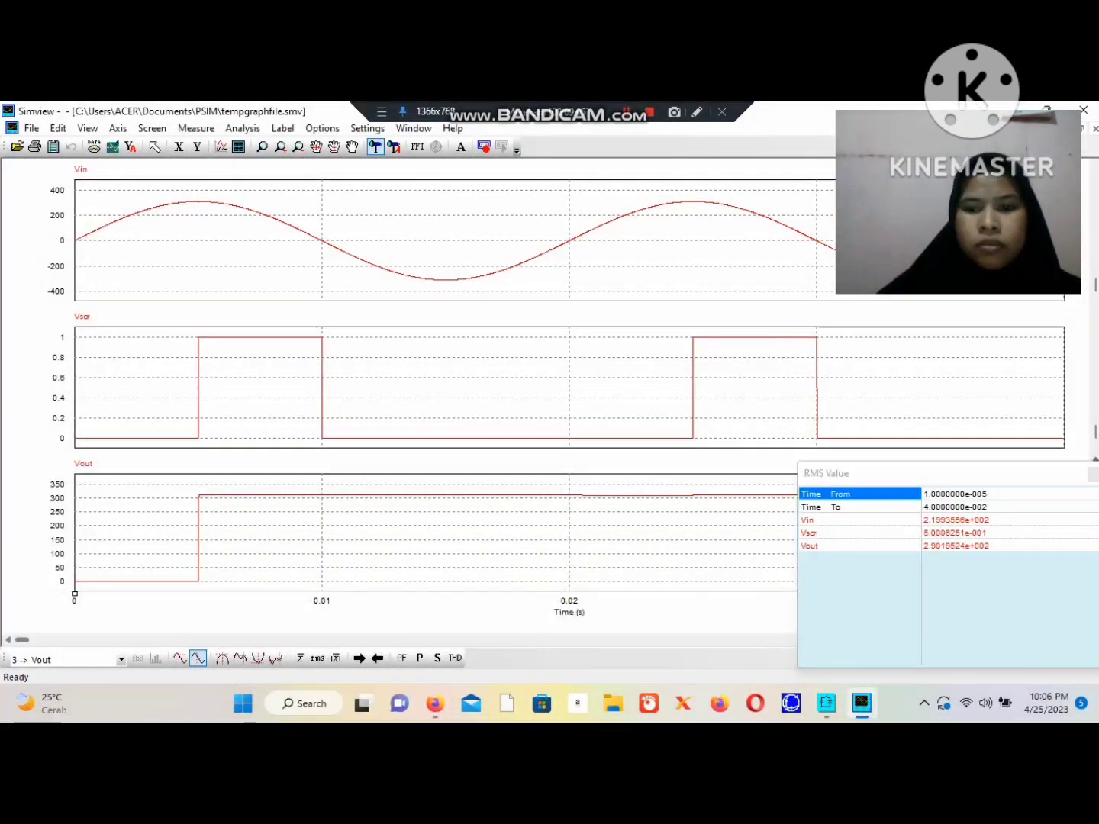
key(Escape)
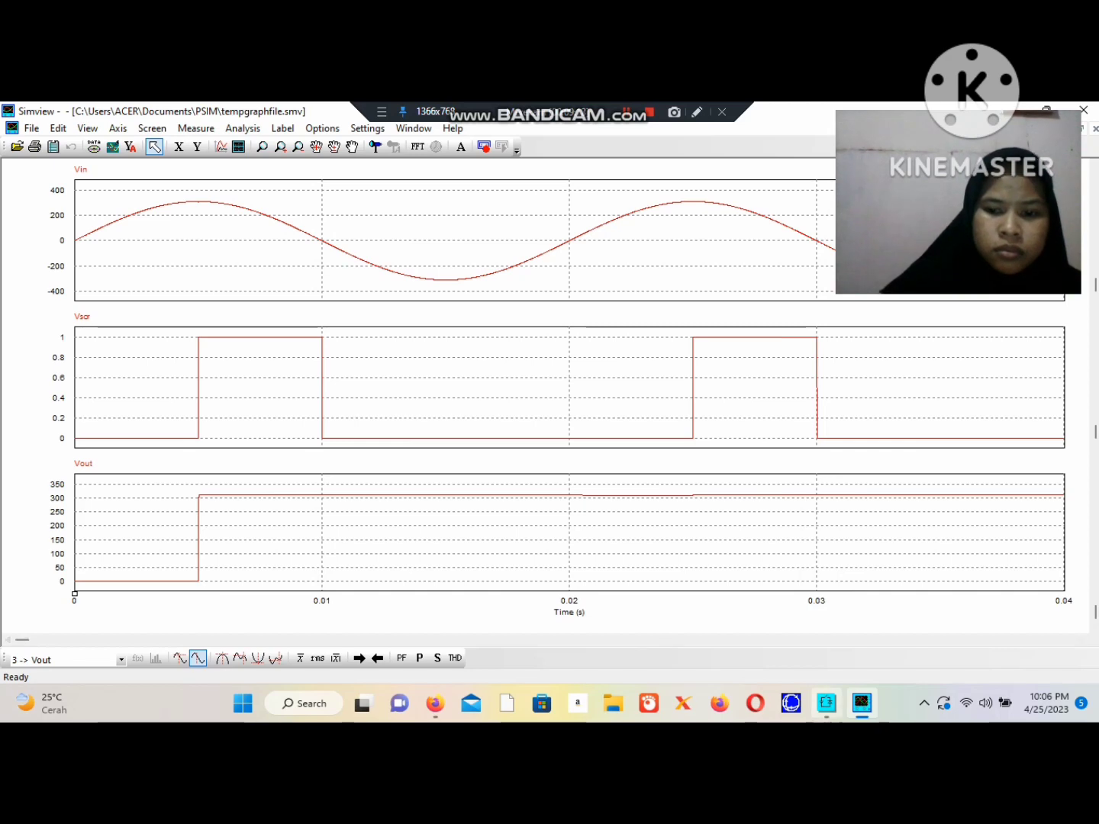
- Switch to PSIM and place a sinusoidal voltage source on the empty schematic with a vertical two-node voltage probe beside it
click(827, 704)
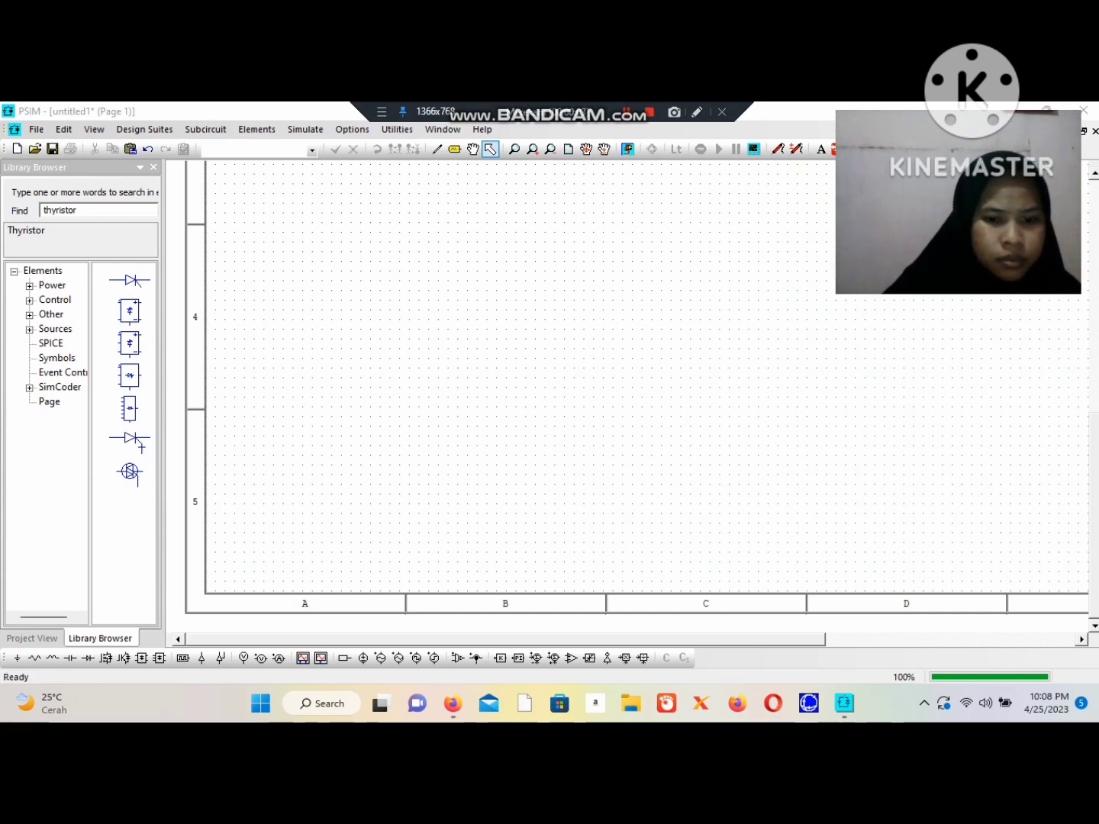
click(370, 344)
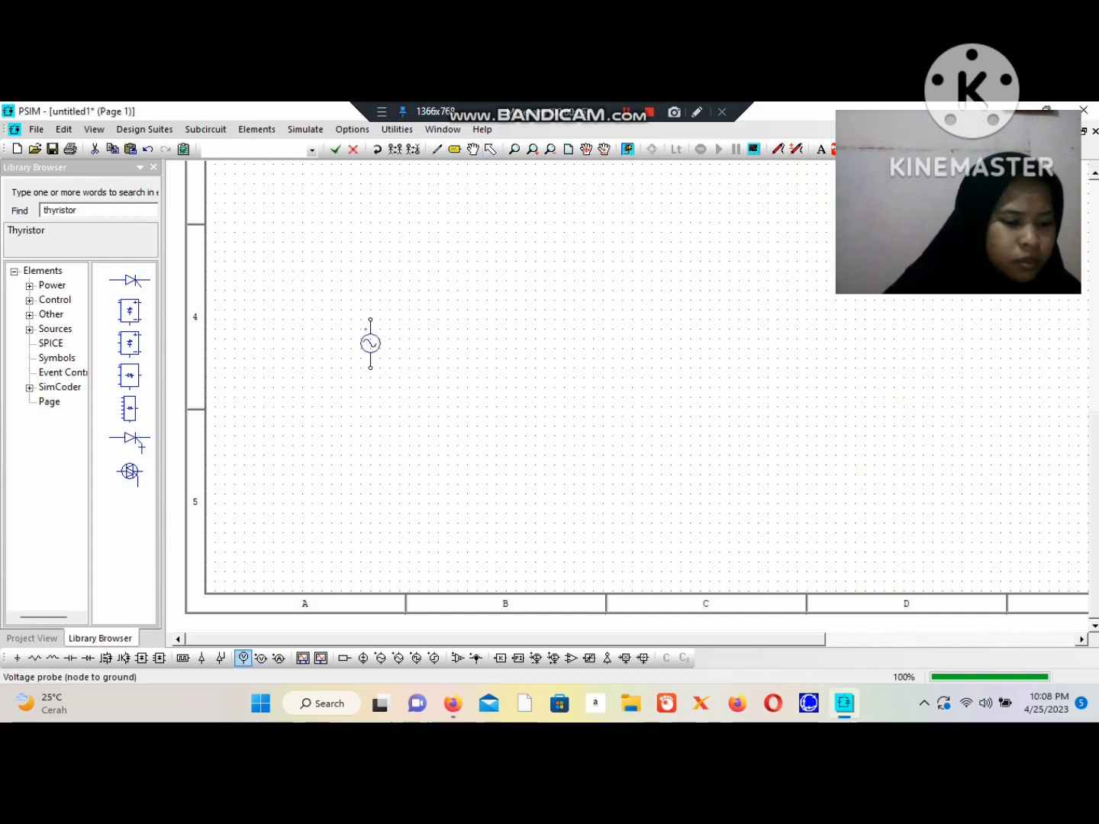
click(261, 658)
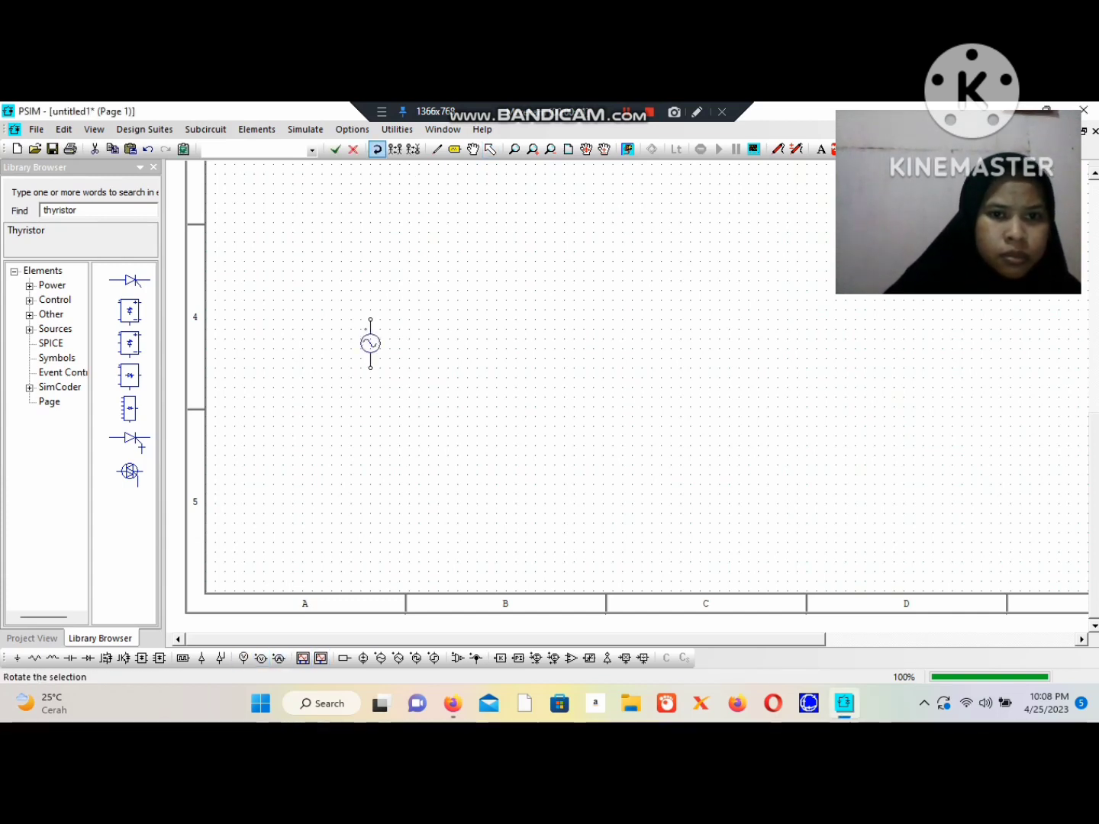
click(377, 149)
click(322, 339)
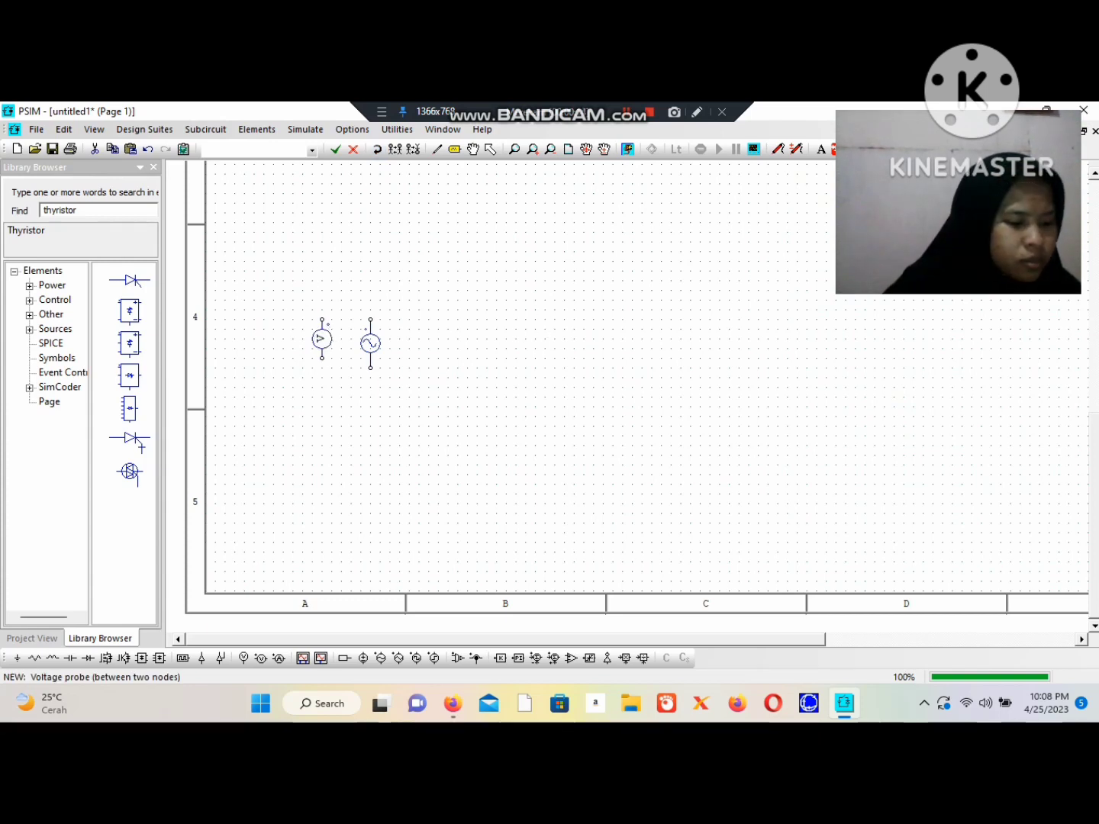
- Place four upward-pointing thyristors to the right of the sinusoidal source, arranged as two vertical pairs
click(129, 280)
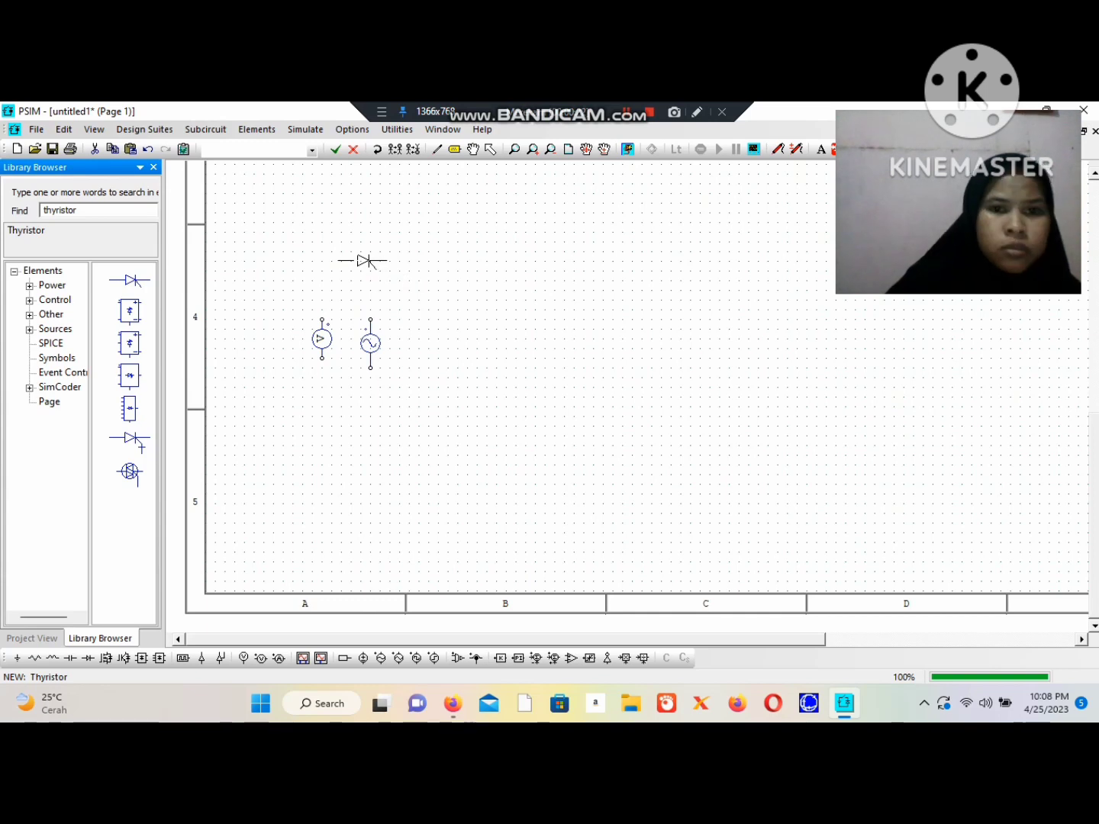
click(376, 149)
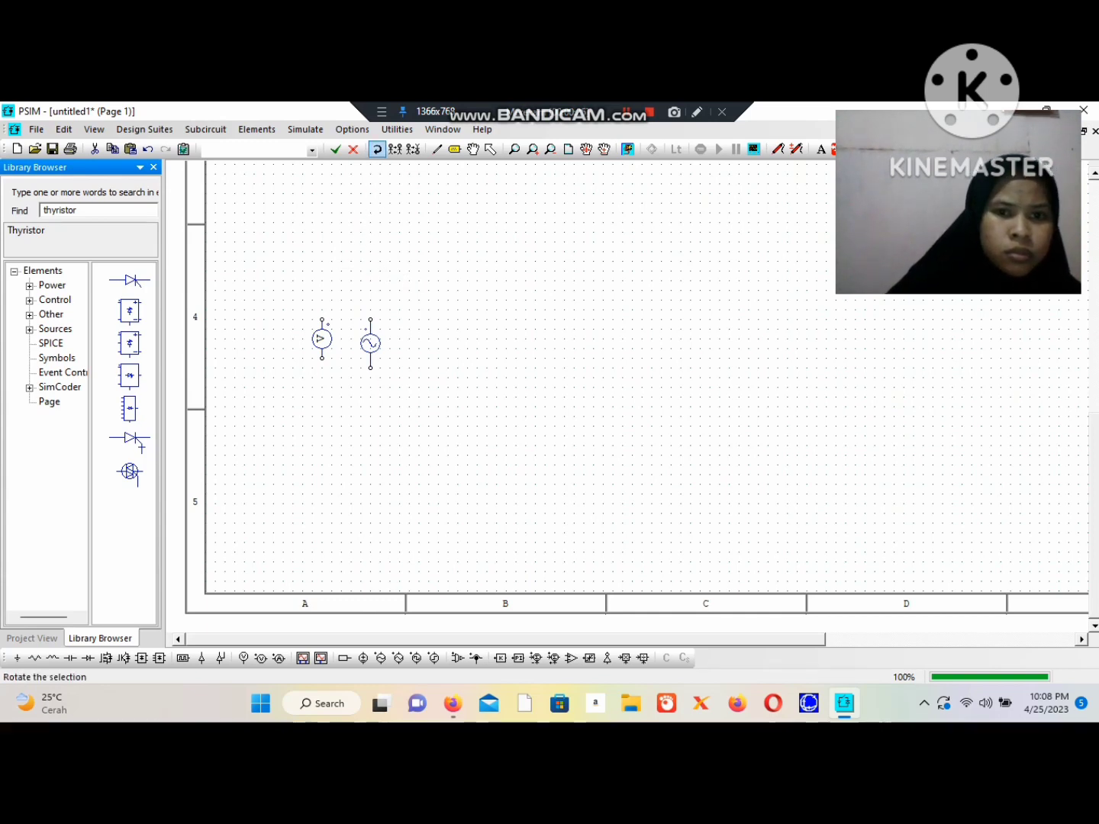
click(377, 149)
click(376, 148)
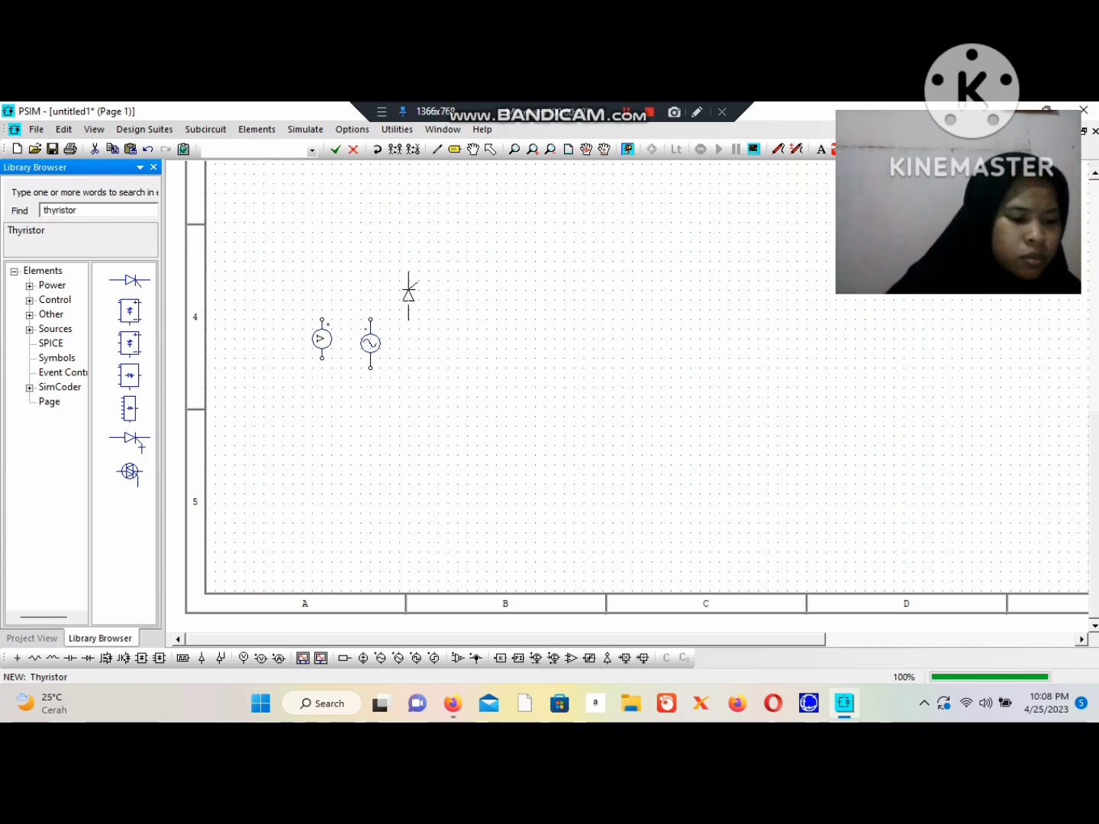
click(409, 295)
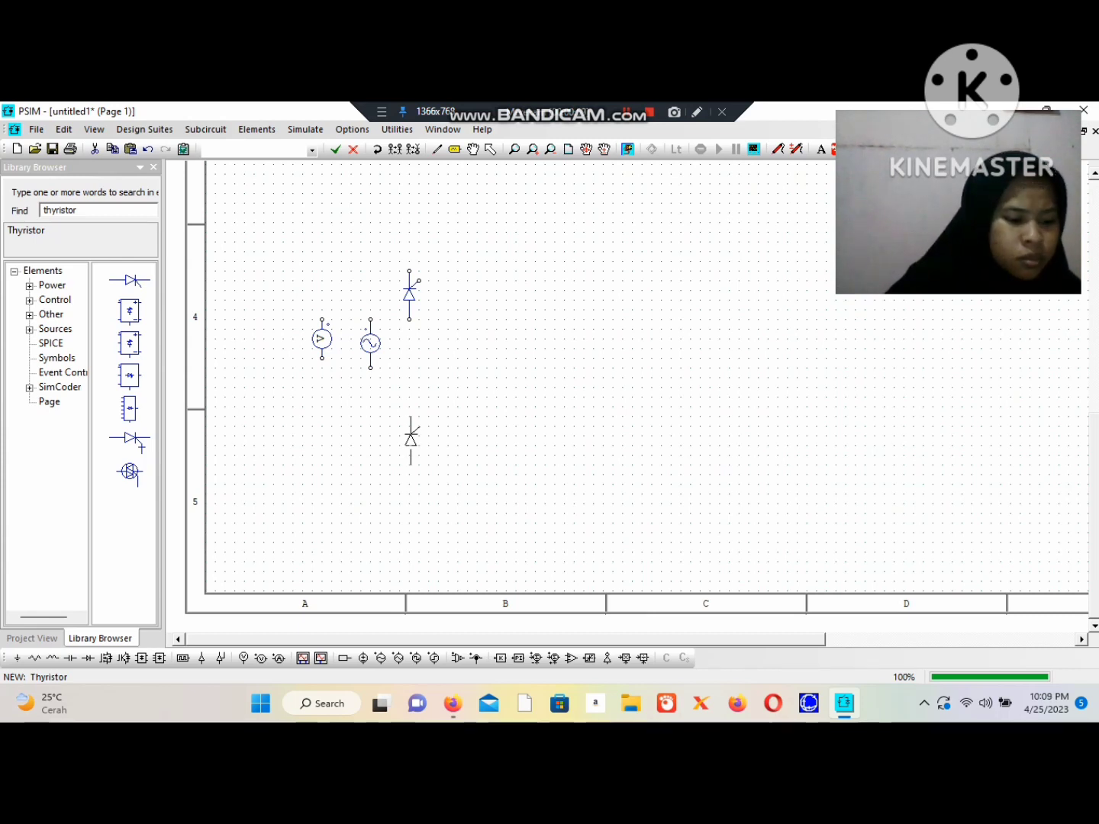
click(410, 439)
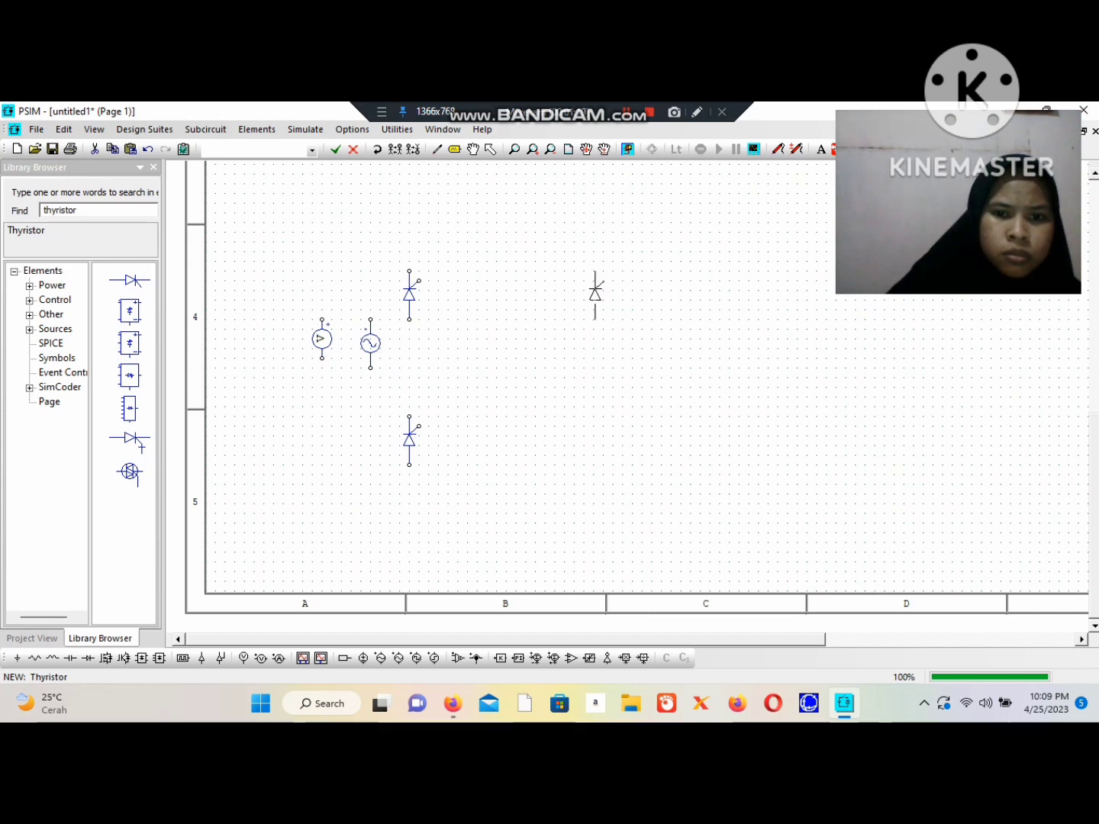
click(594, 294)
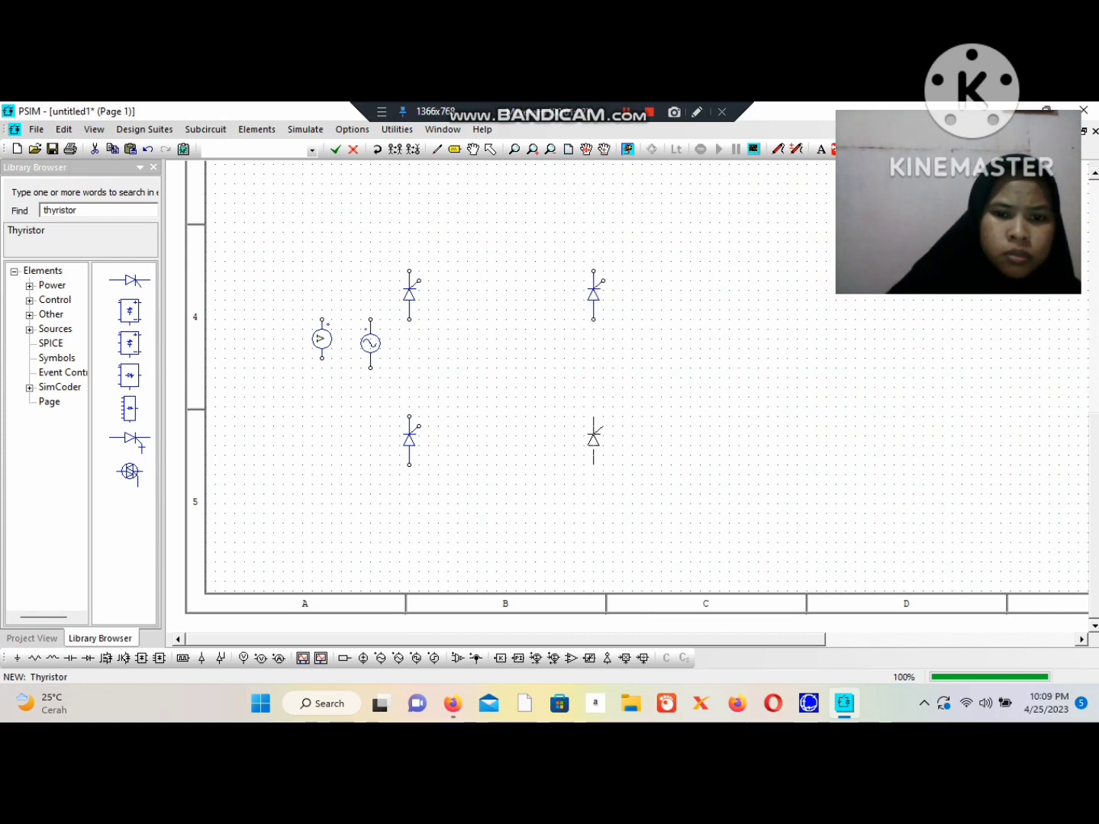
click(594, 438)
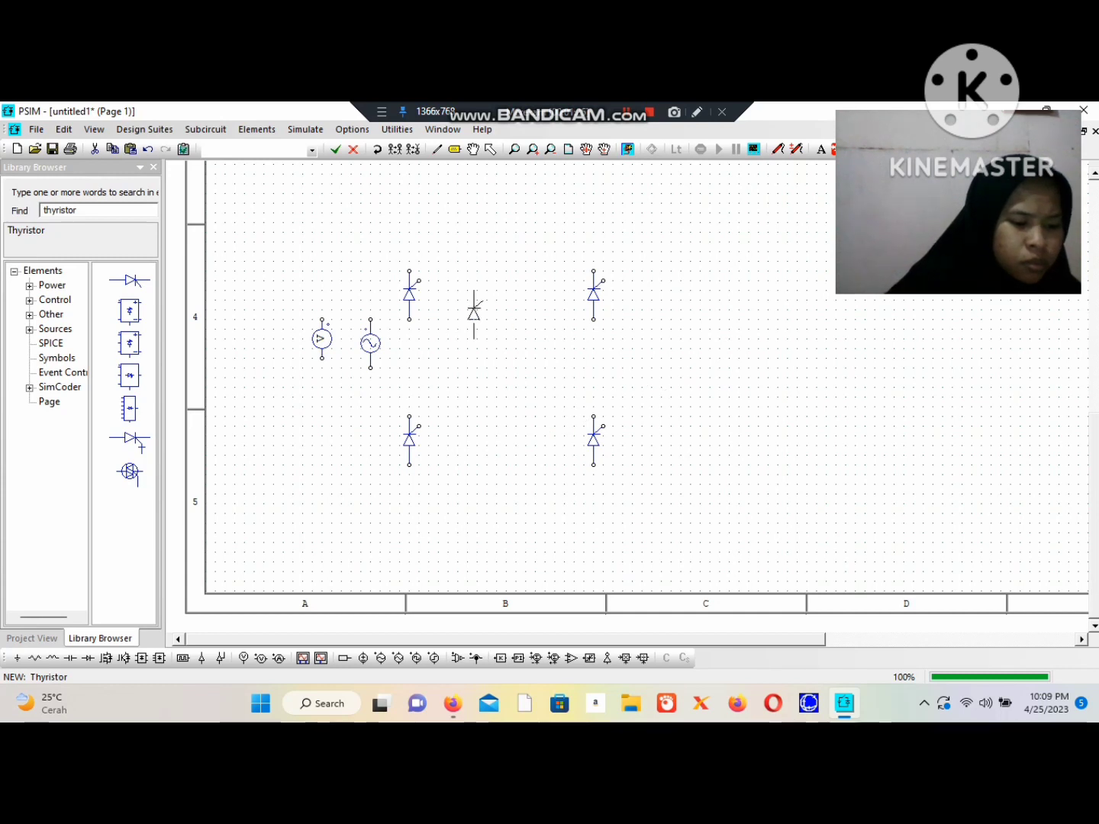
key(Escape)
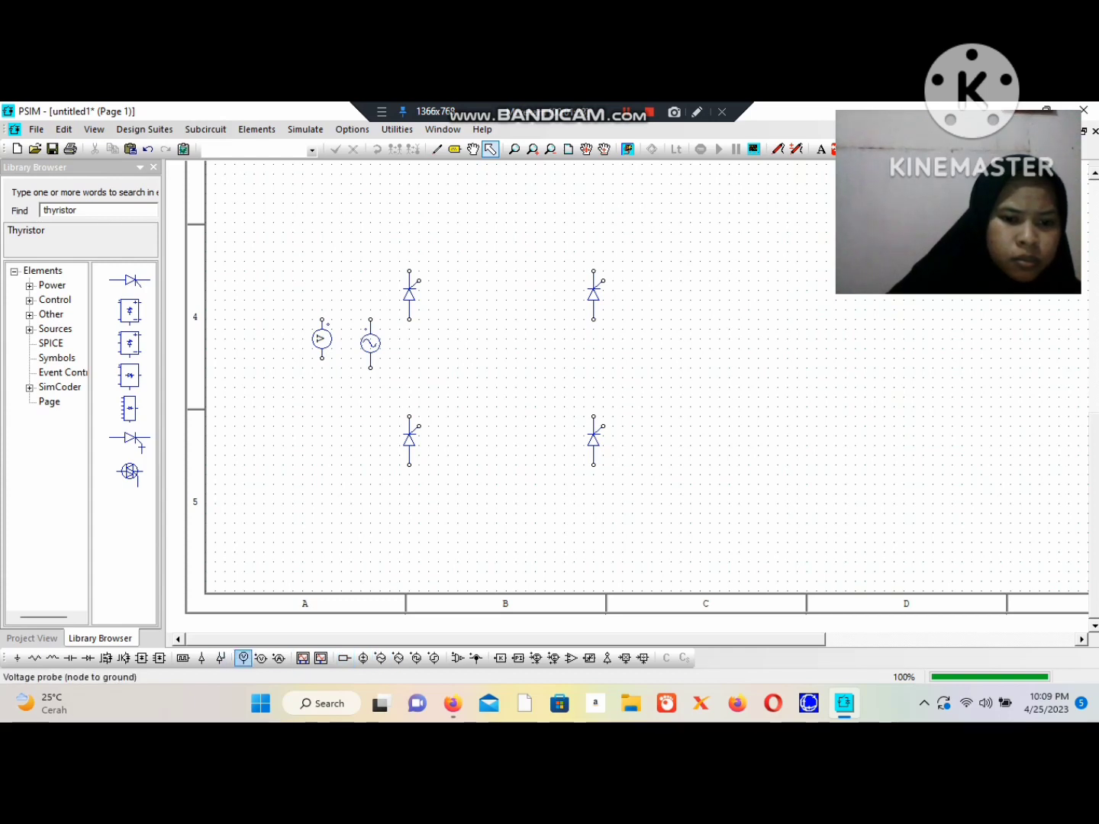
- Place four sideways node-to-ground voltage probes, one to the right of and below each thyristor
click(244, 657)
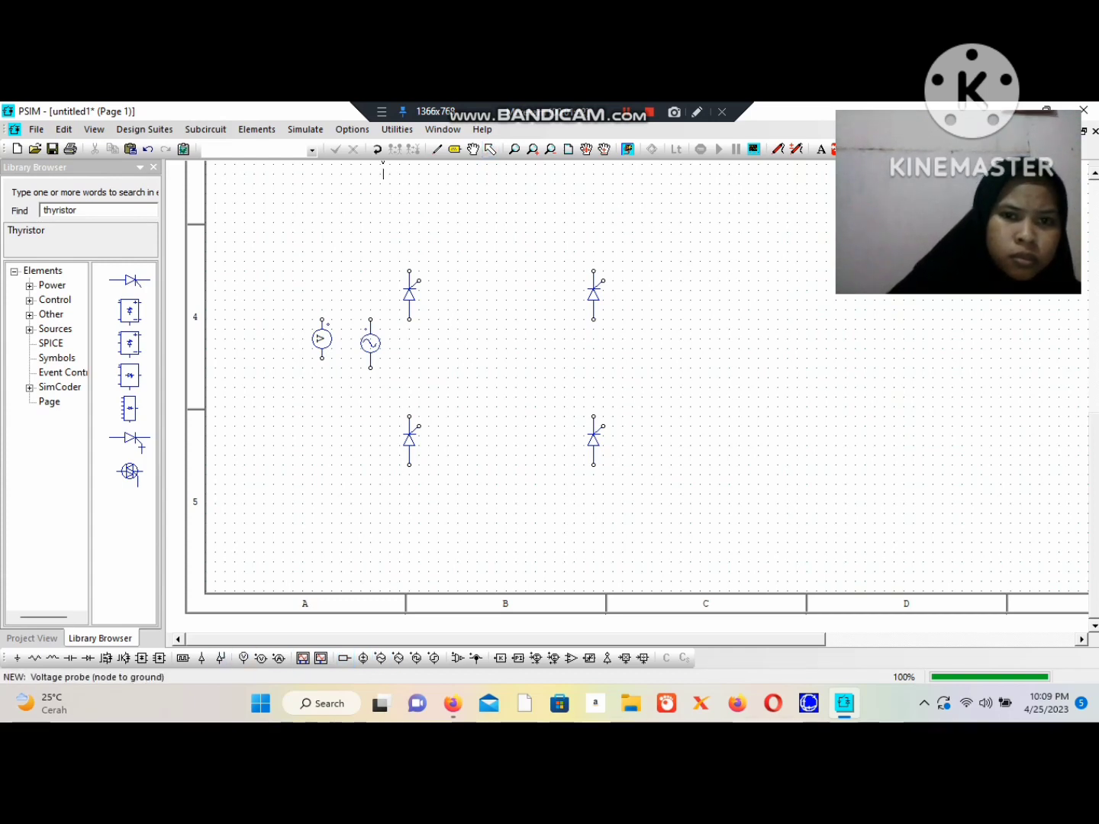
click(374, 149)
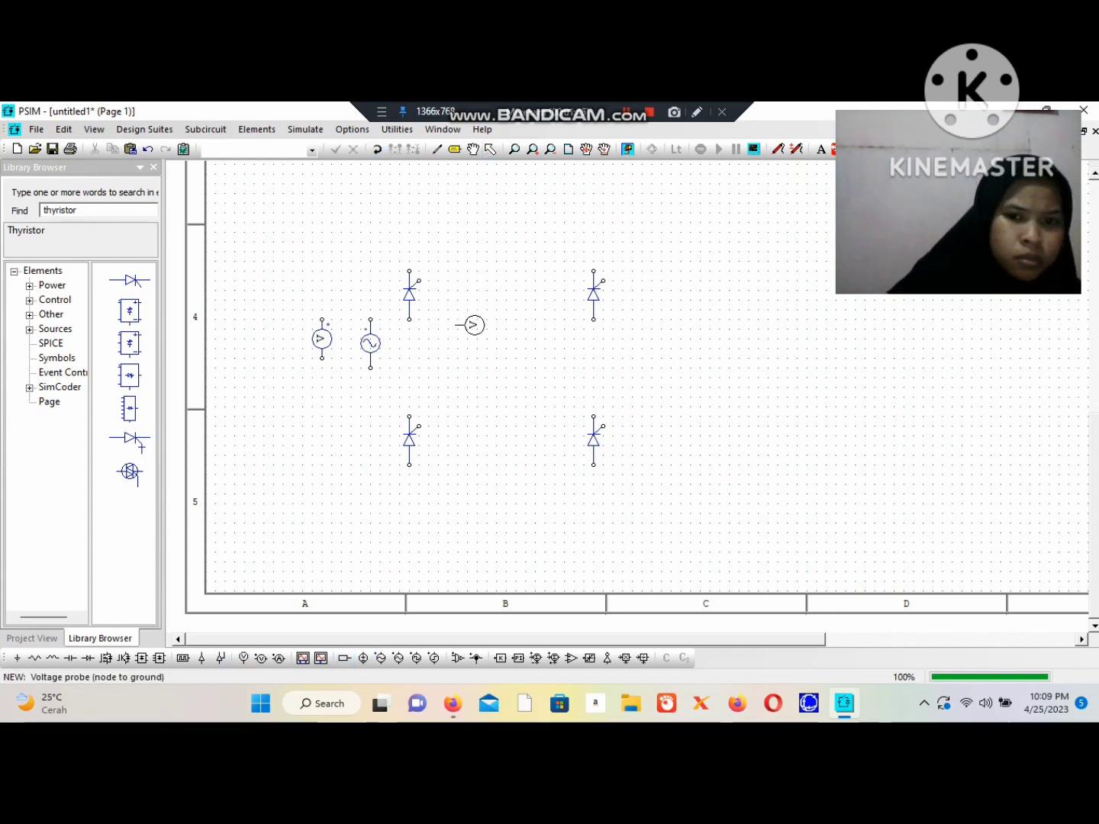
click(471, 319)
click(470, 484)
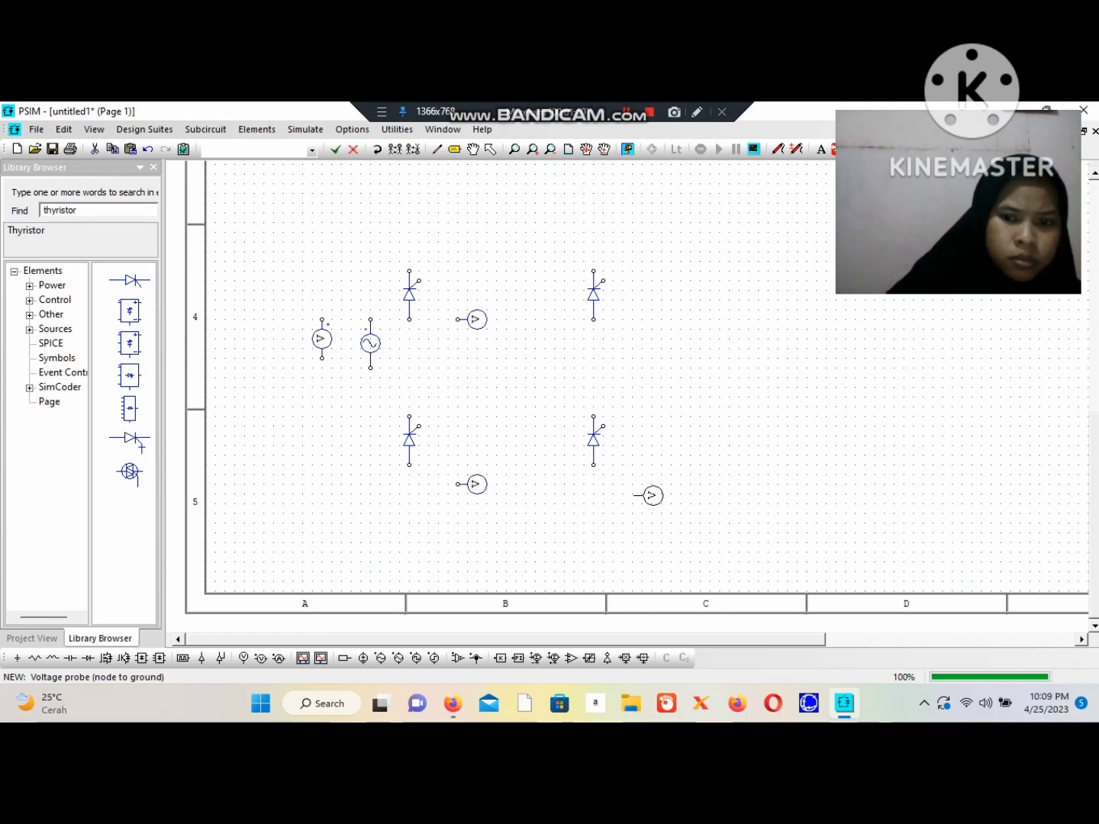
click(676, 485)
click(657, 319)
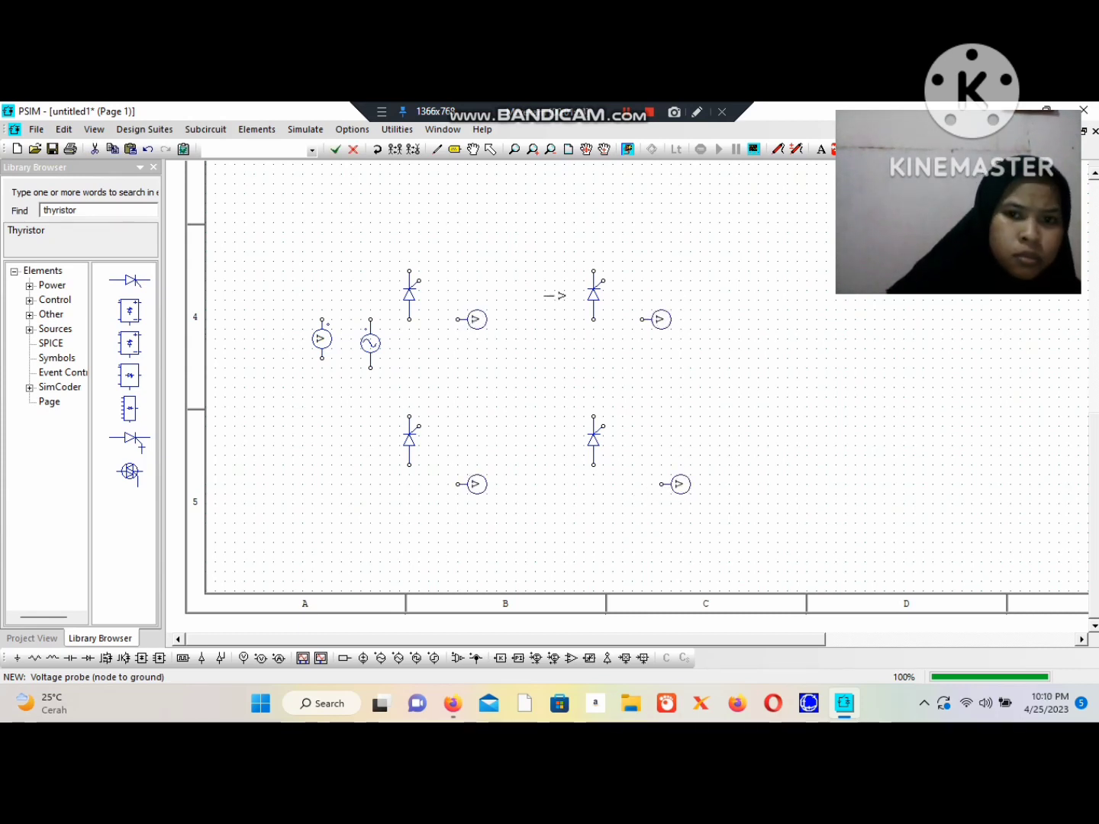
- Place a vertical two-node voltage probe on the output side, to the right of the four thyristors
click(261, 658)
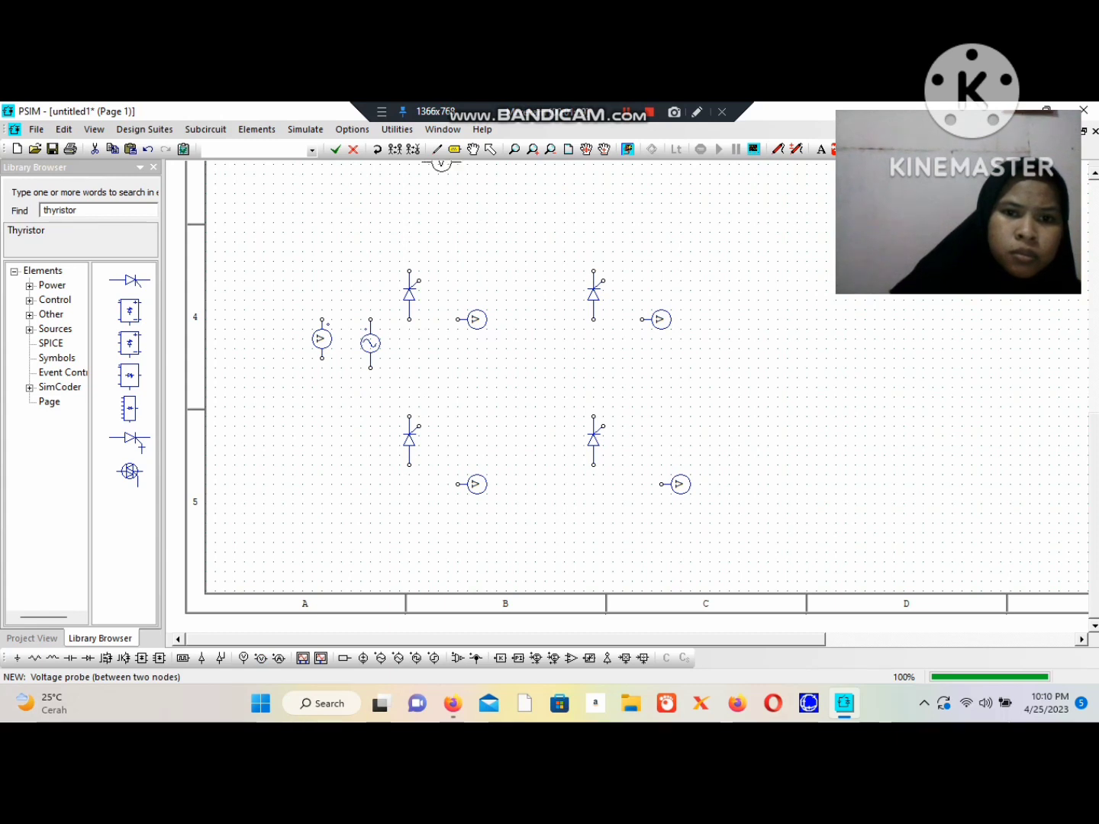
click(374, 148)
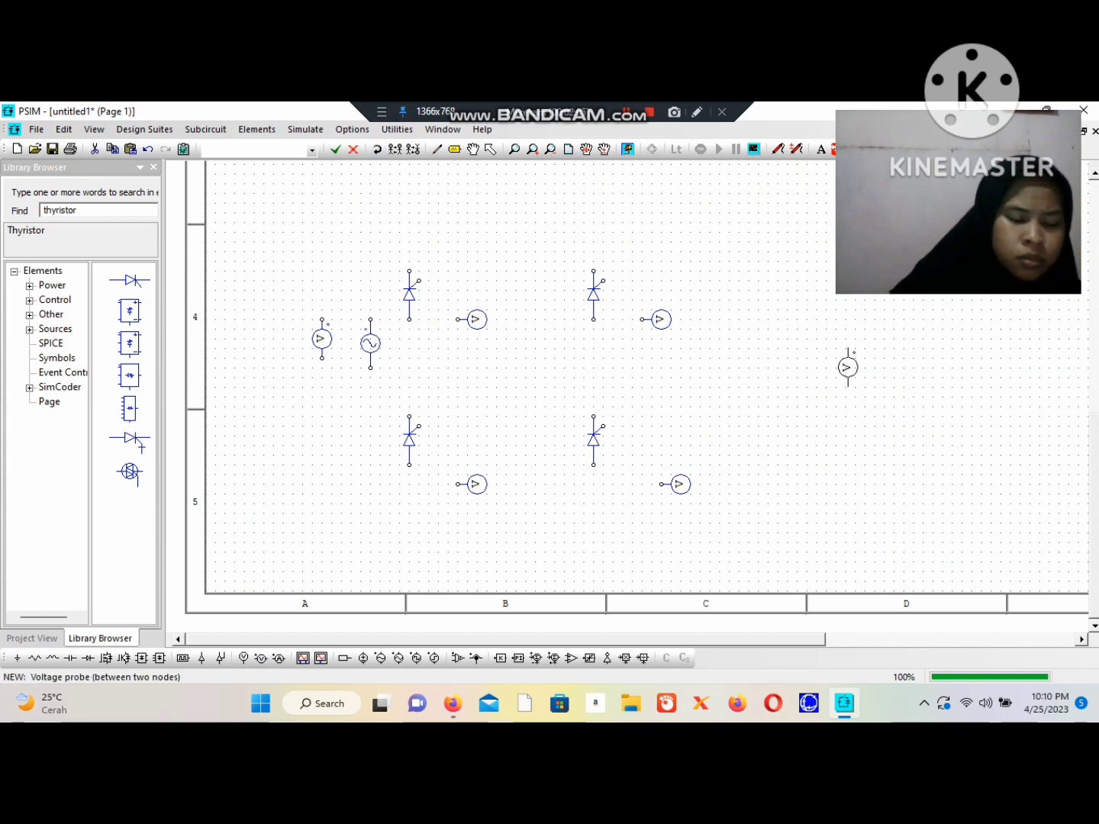
click(854, 368)
key(Escape)
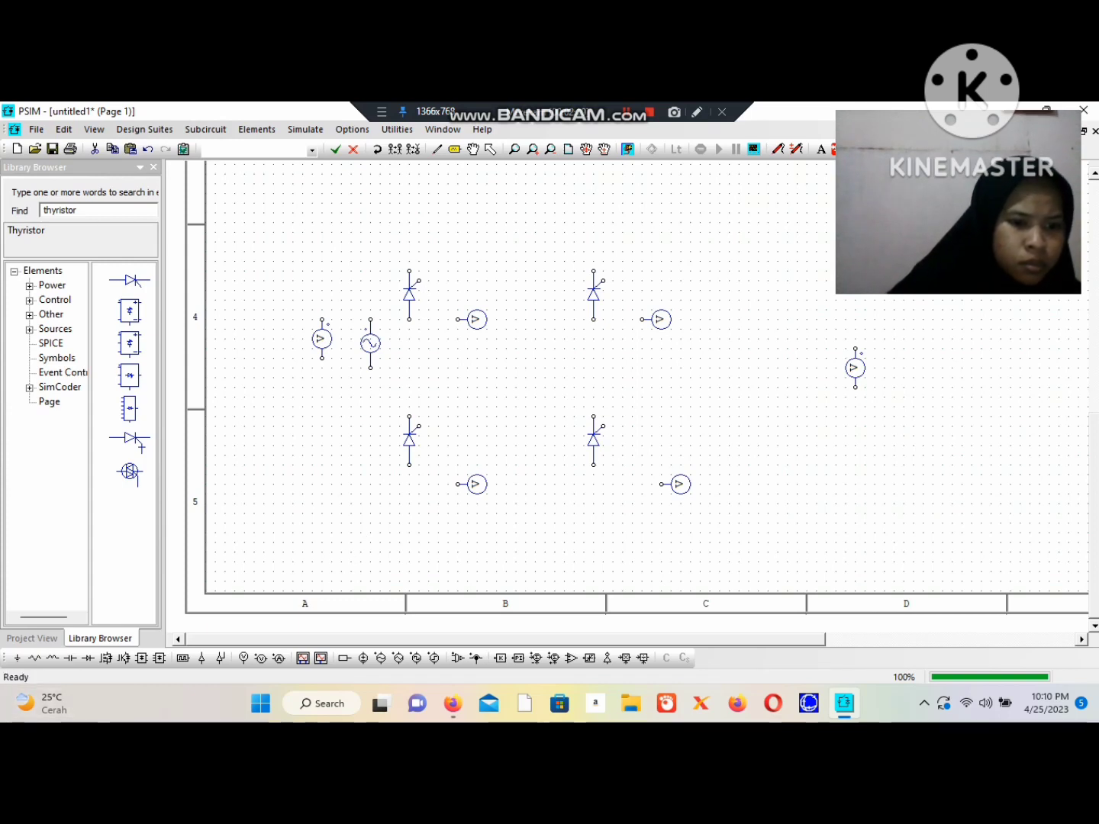
- Place a vertical resistor between the thyristors and the output probe, and add a switch gating block near each thyristor
click(34, 658)
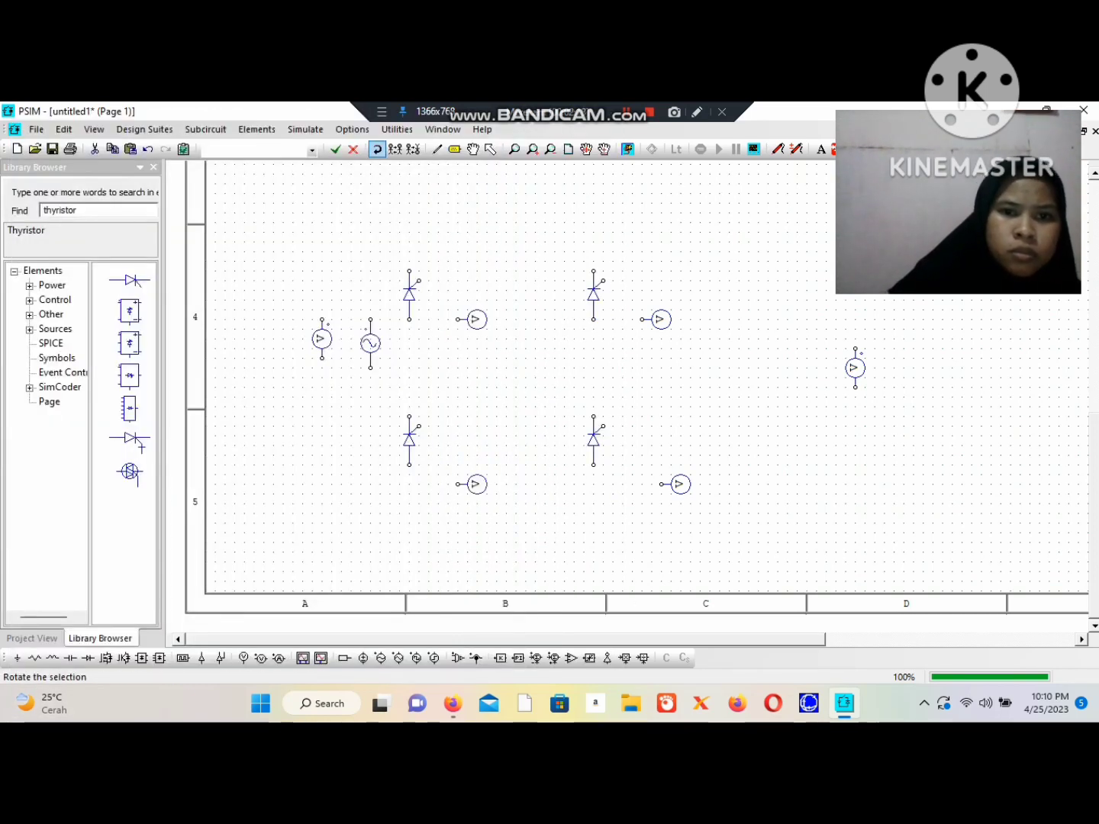
click(376, 149)
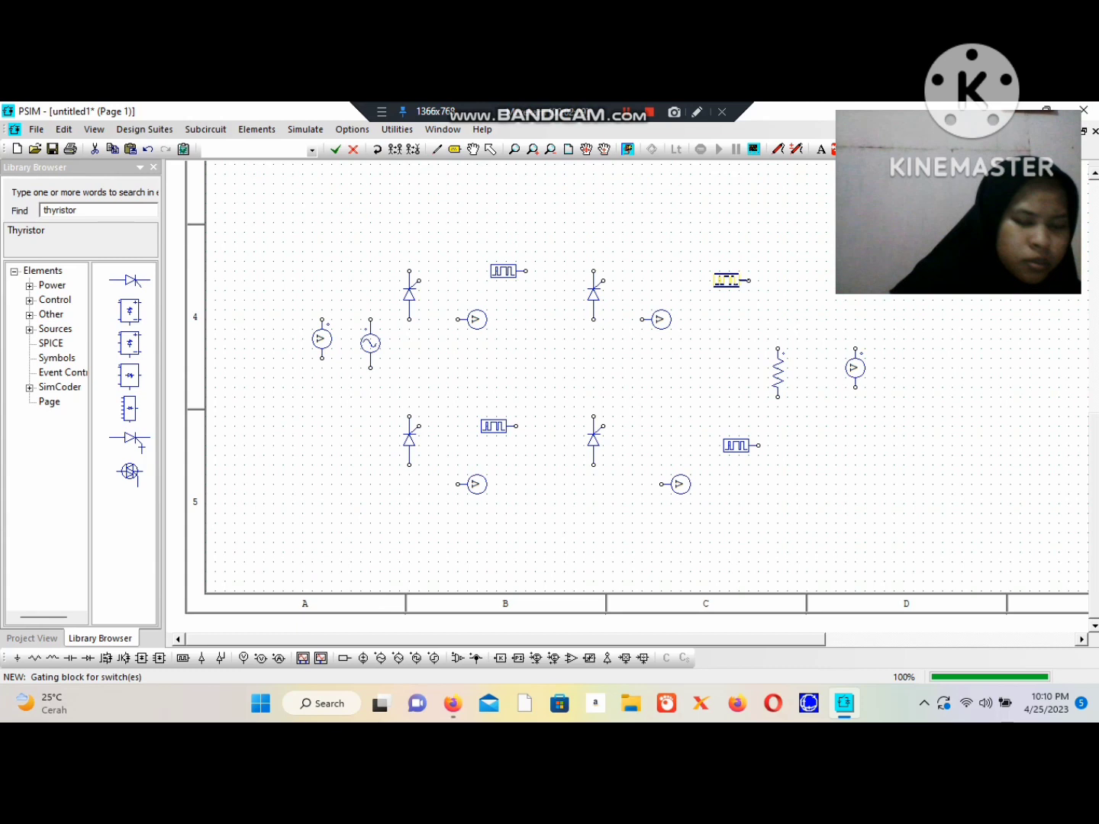
click(726, 281)
- Wire the input probe in parallel with the source and connect both source terminals to the line joining the first thyristor pair
click(436, 149)
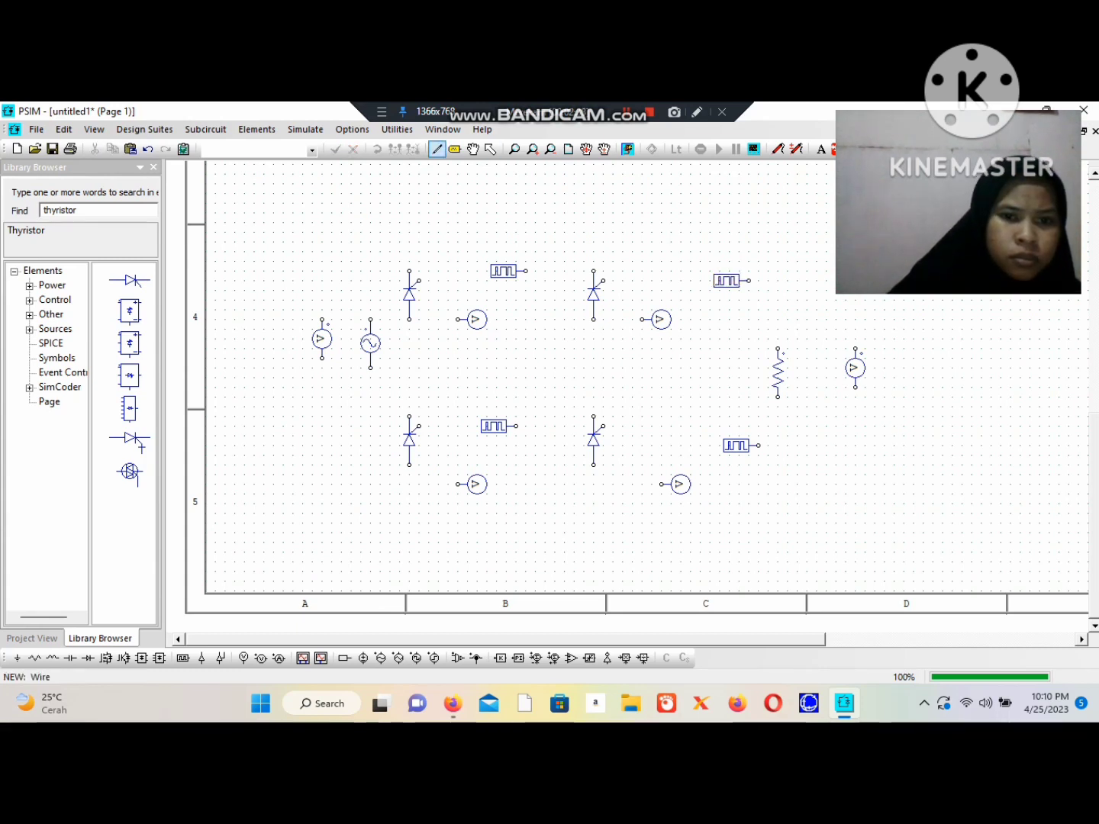
drag(322, 321, 408, 319)
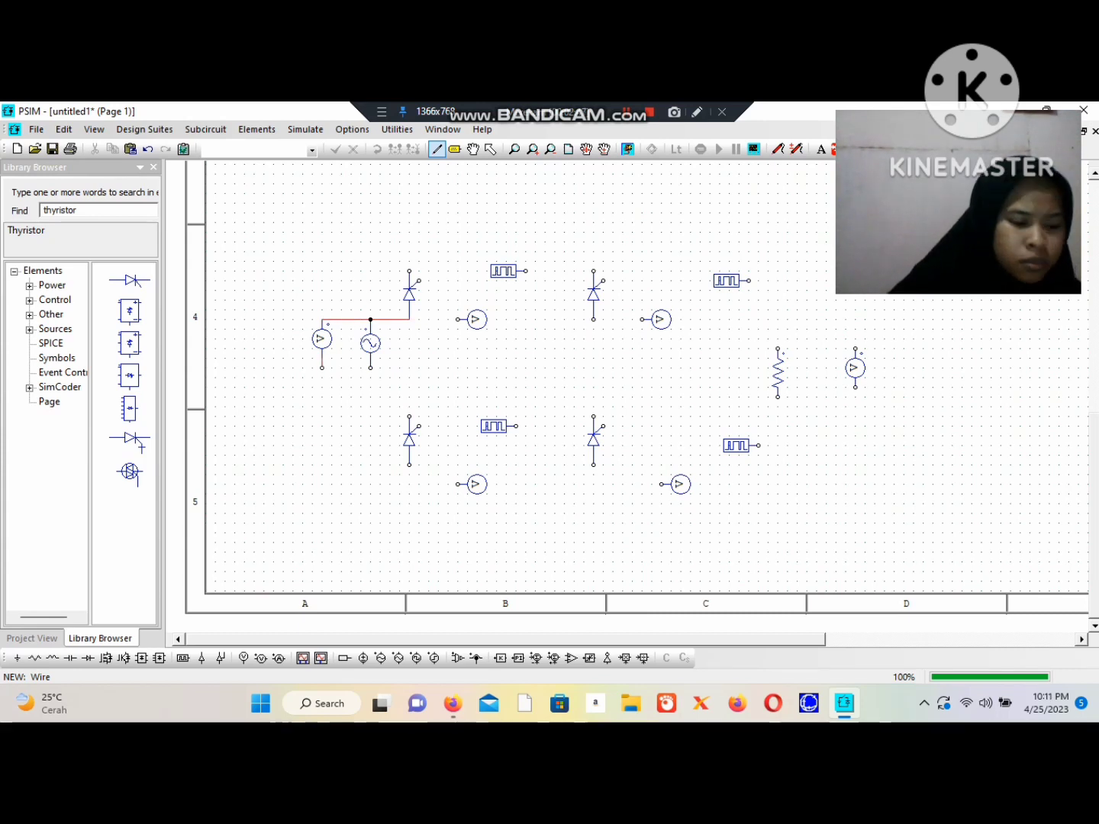
drag(322, 367, 409, 368)
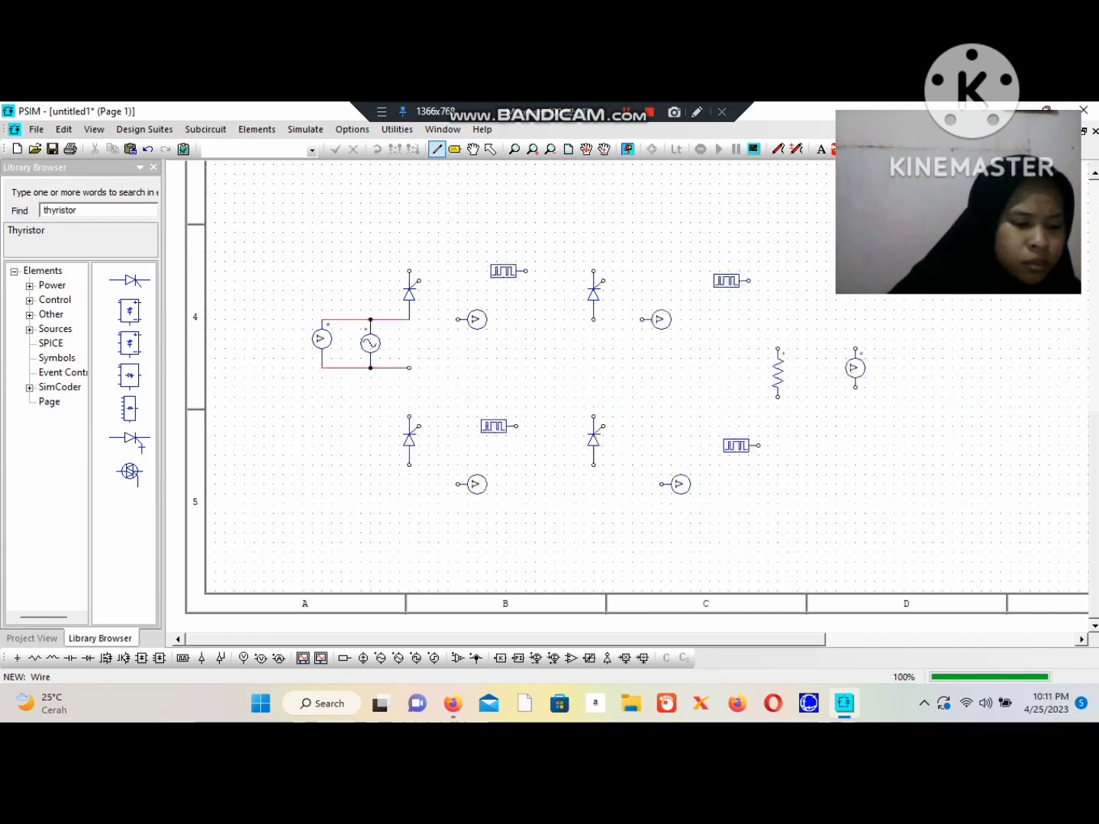
drag(409, 319, 408, 368)
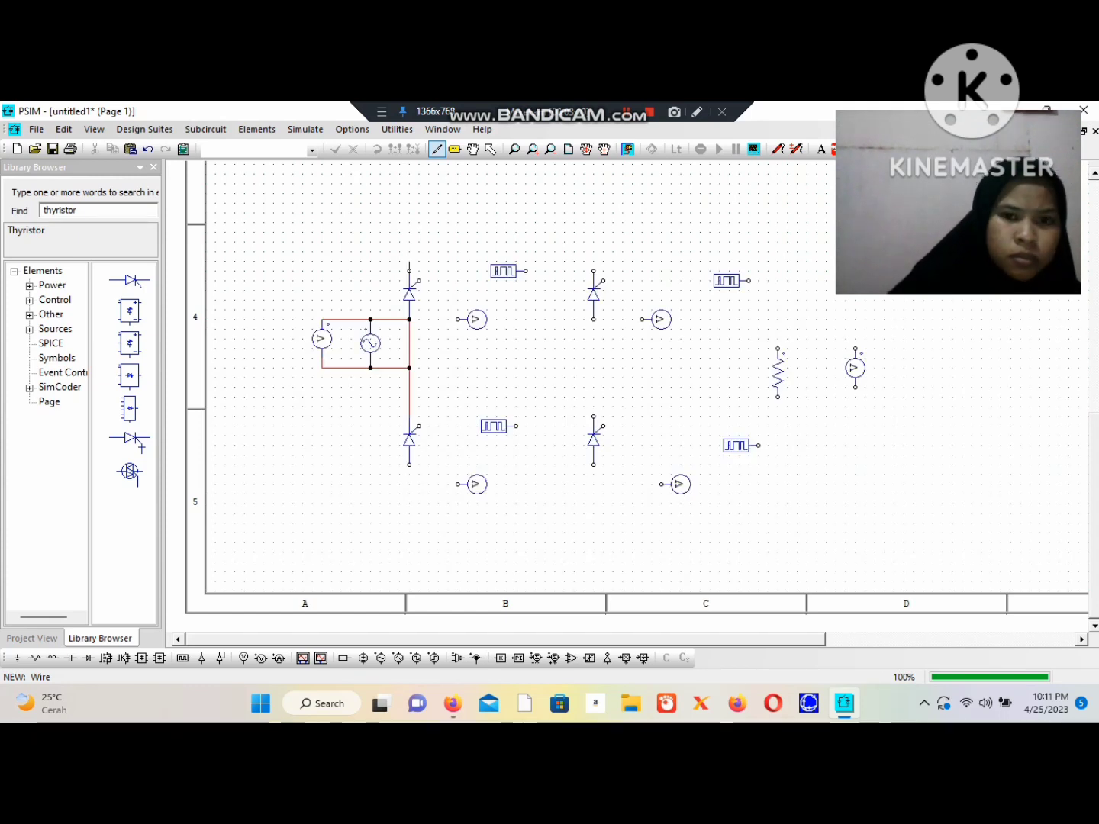
- Wire the cathodes of the two upper thyristors together and connect them to the resistor's upper terminal
click(409, 213)
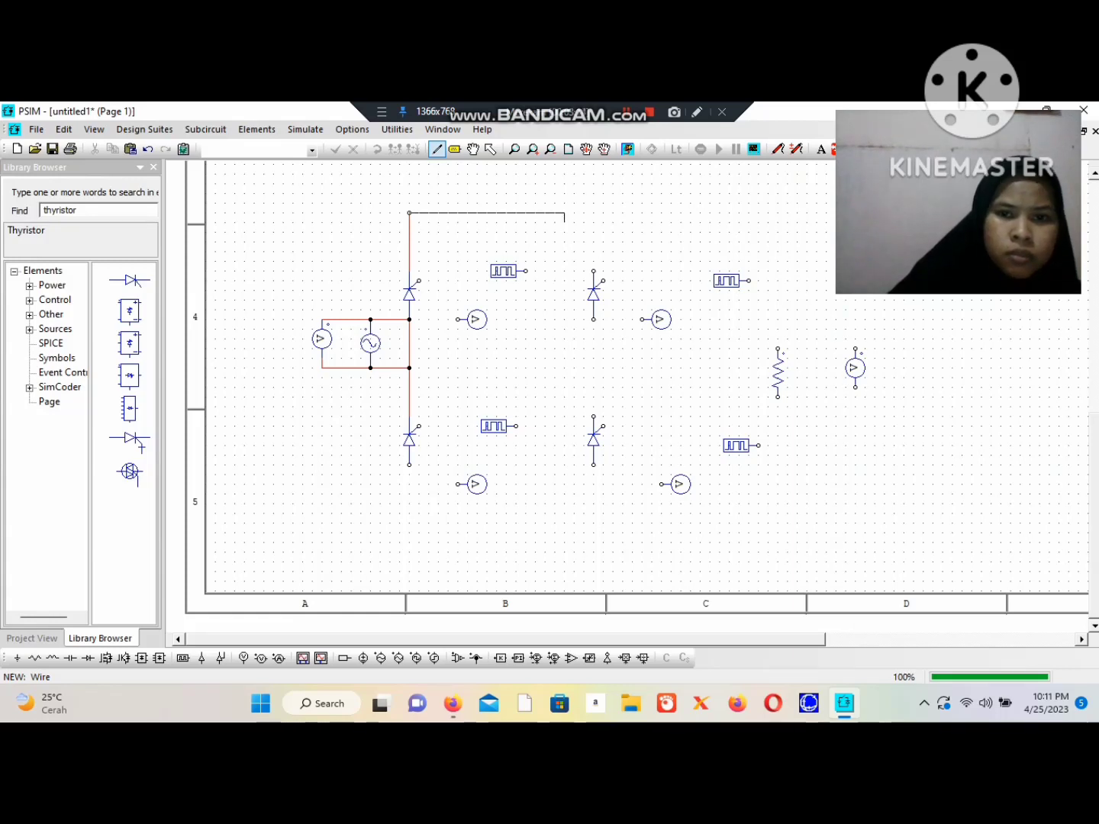
click(594, 270)
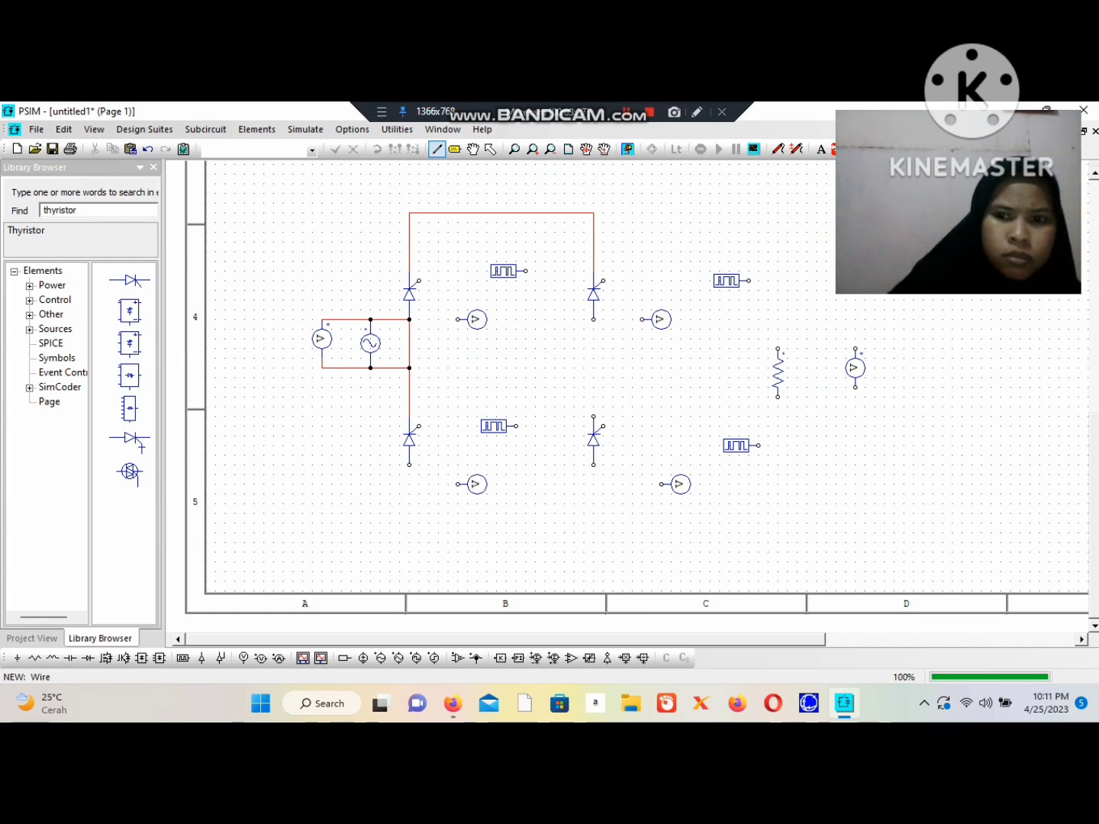
click(778, 349)
click(593, 213)
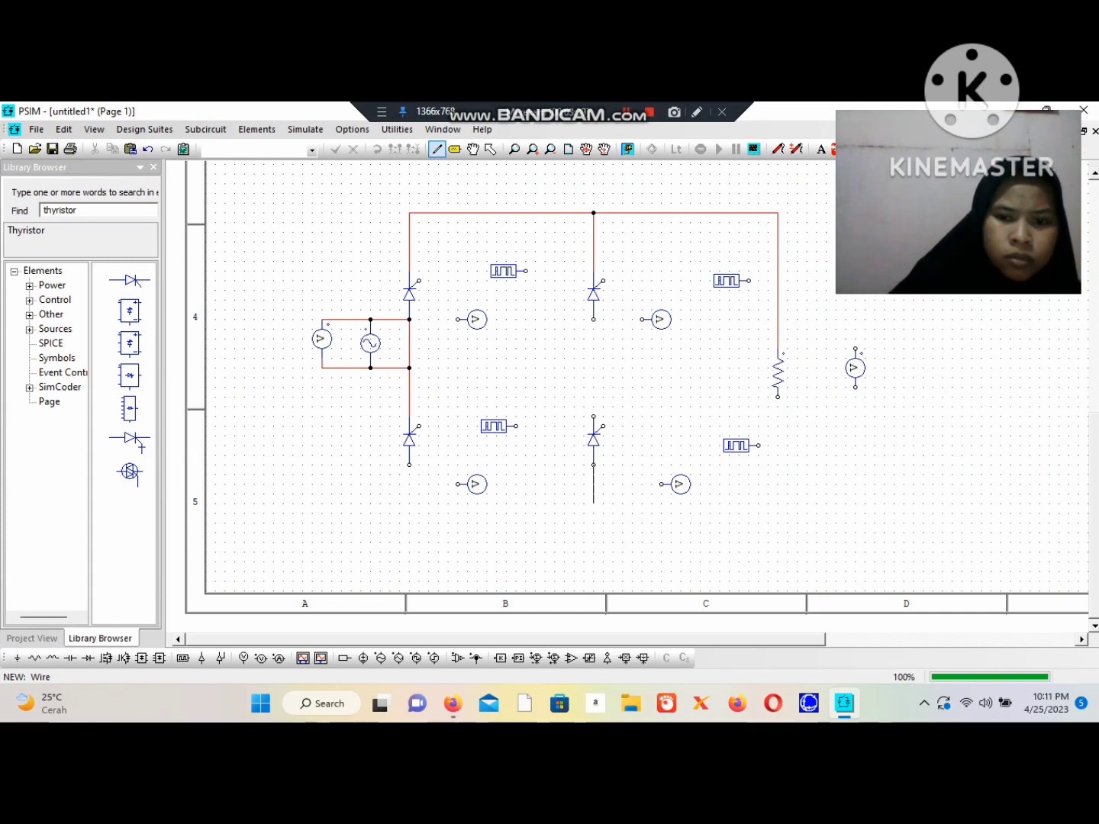
- Wire the anodes of the two lower thyristors together and connect them to the resistor's lower terminal
click(593, 466)
click(593, 512)
click(593, 522)
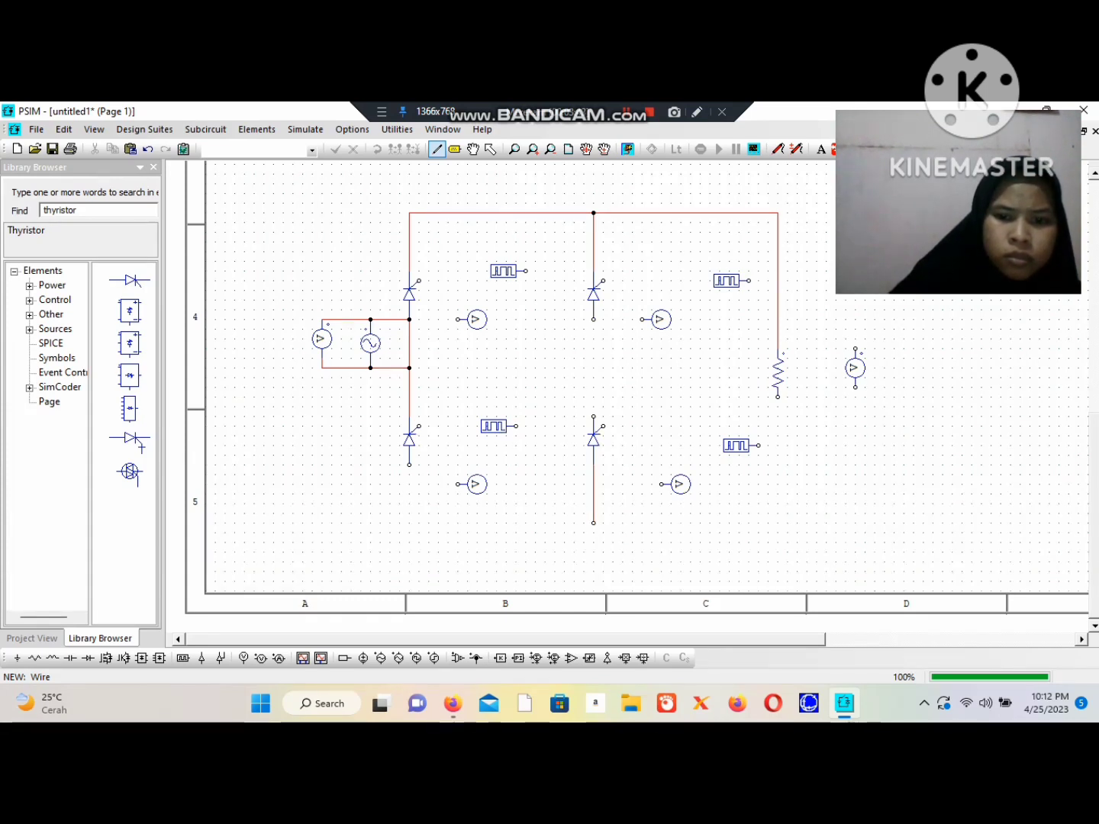
drag(593, 523, 778, 397)
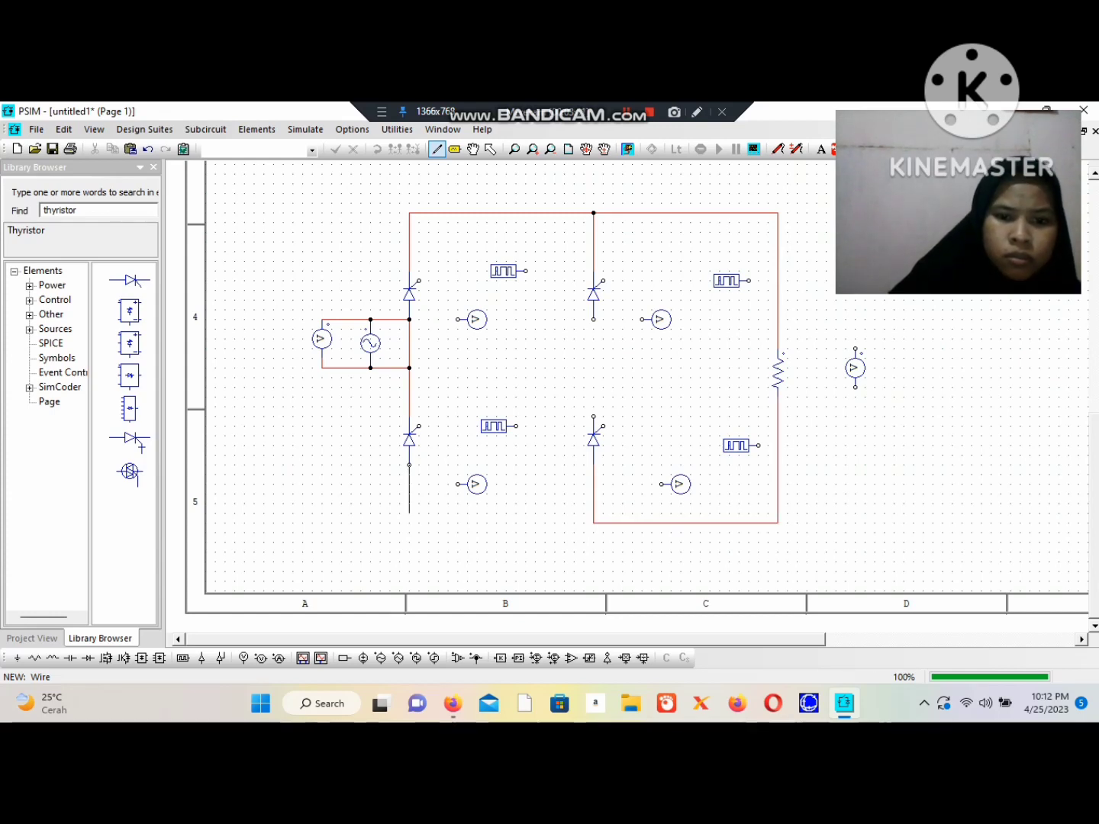
drag(408, 464, 594, 522)
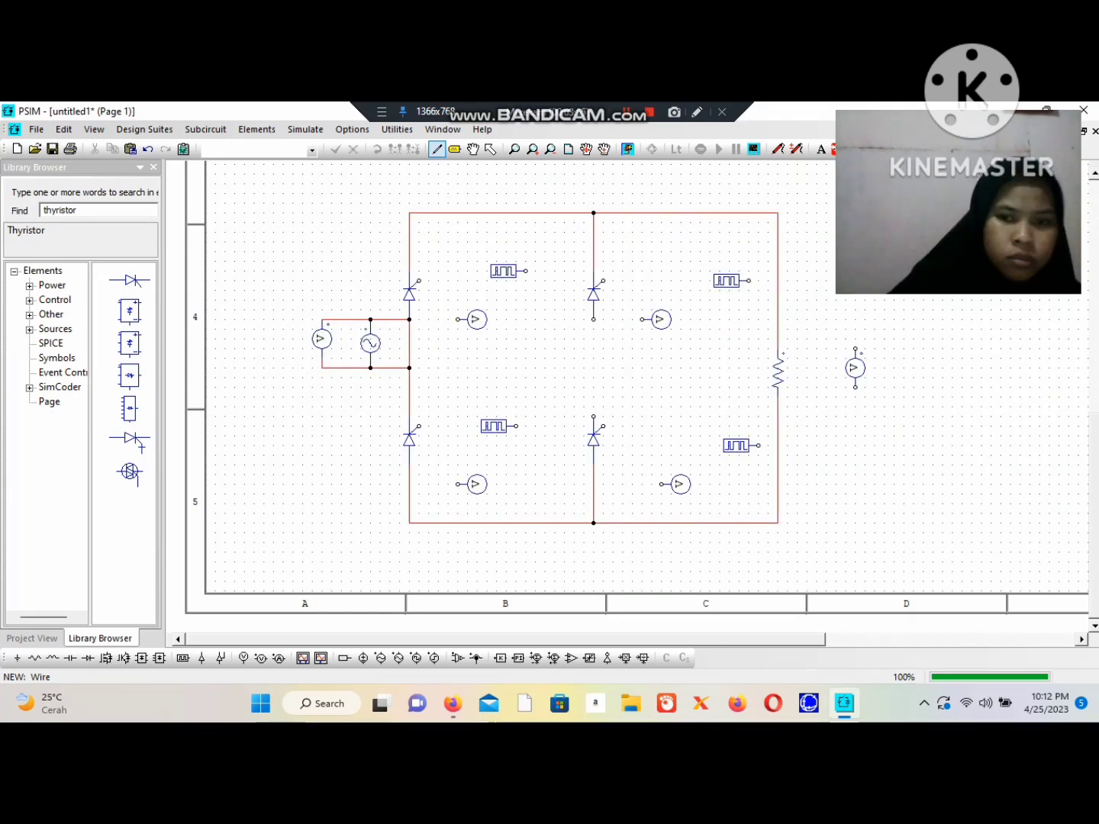
- Join the second thyristor pair, wire its midpoint to the source's lower terminal, and connect the output probe across the resistor
drag(593, 319, 593, 415)
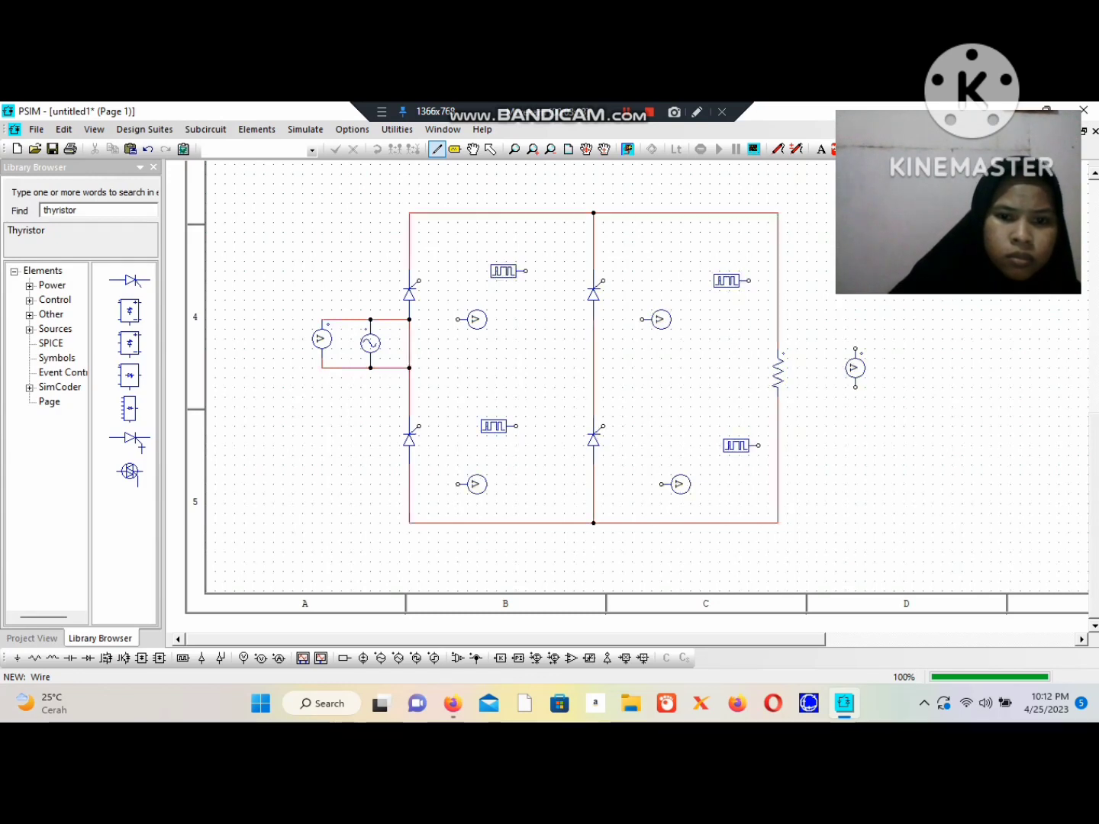
drag(408, 367, 584, 368)
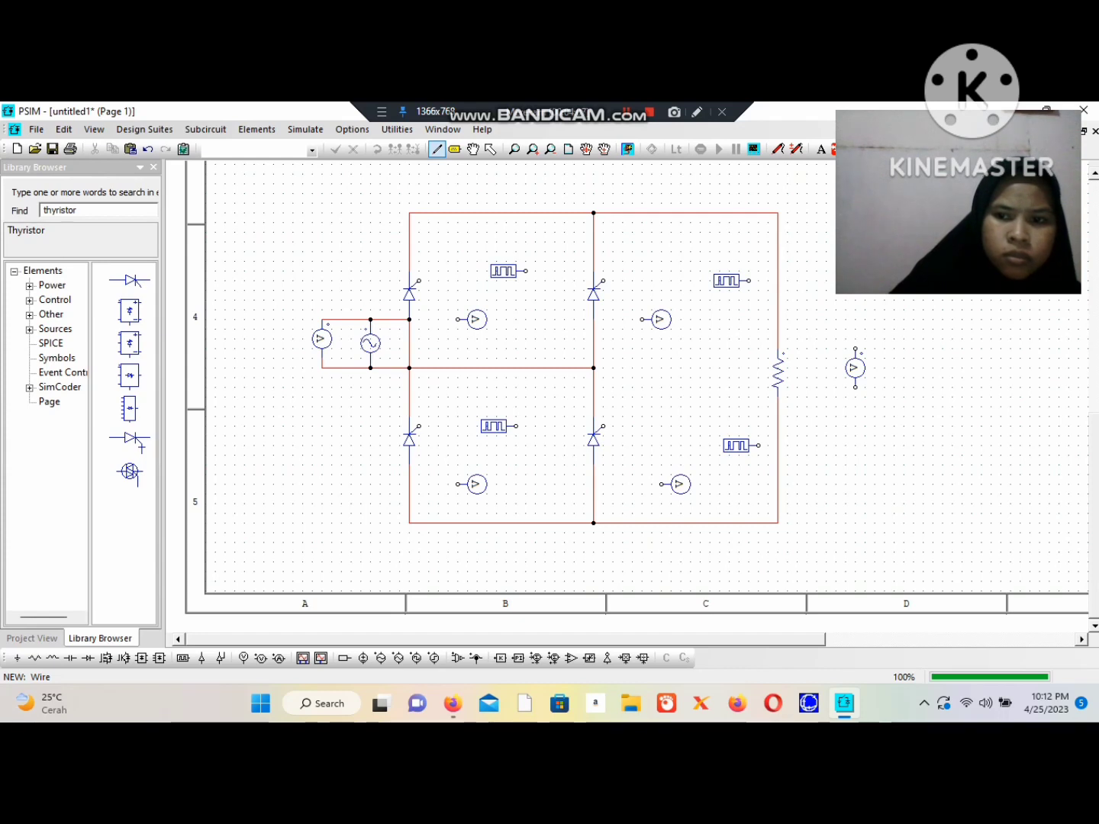
drag(779, 213, 777, 522)
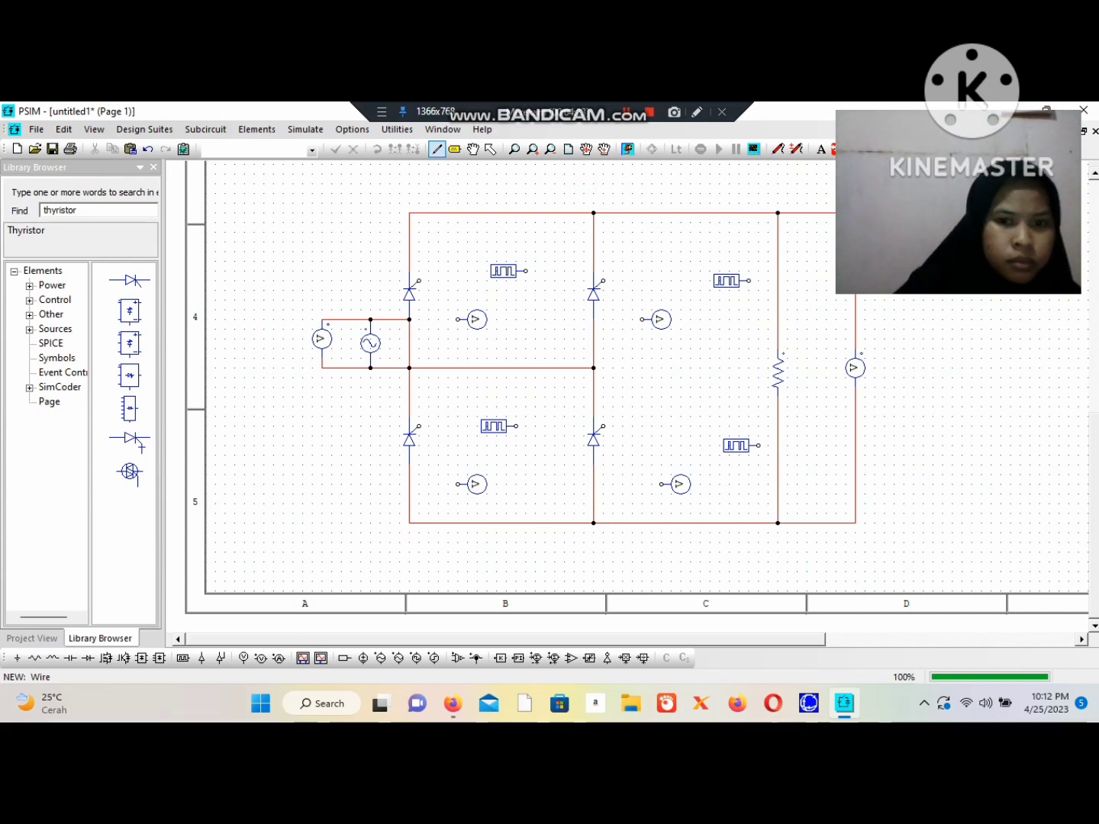
key(Escape)
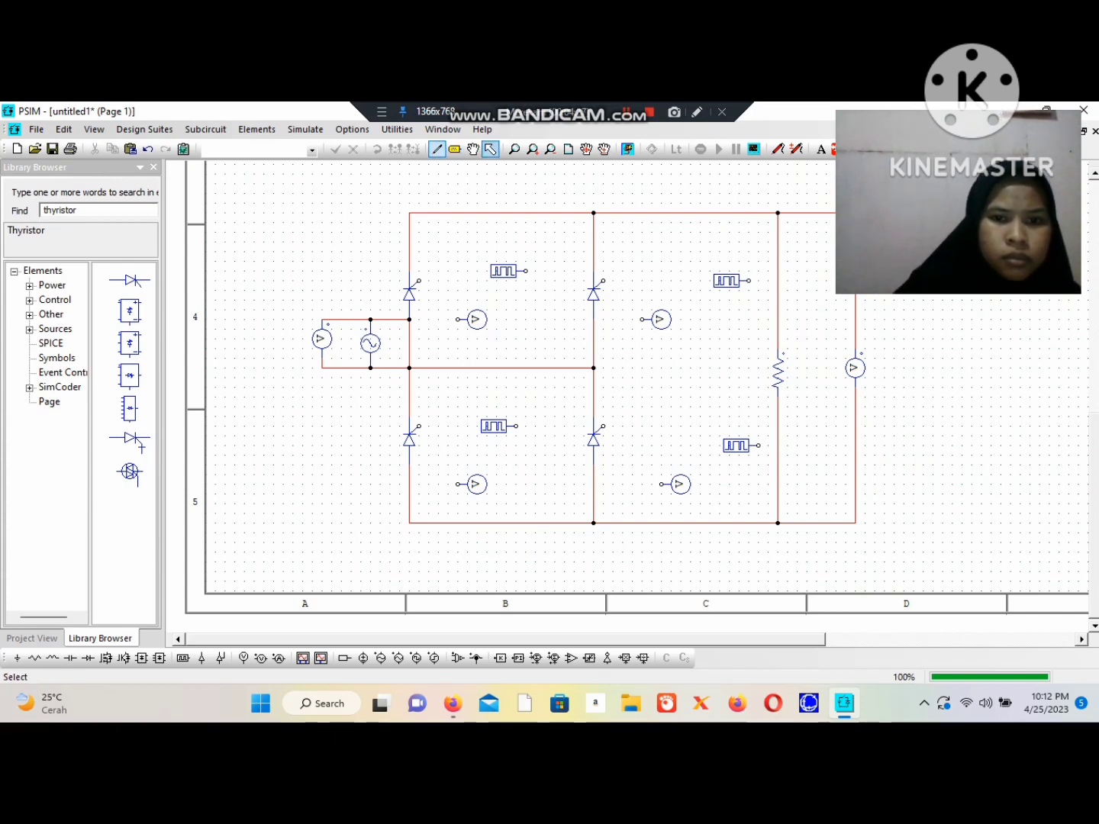
- Move the first upper thyristor's probe and gating block closer to it, and wire the probe to its gate
drag(476, 320, 492, 261)
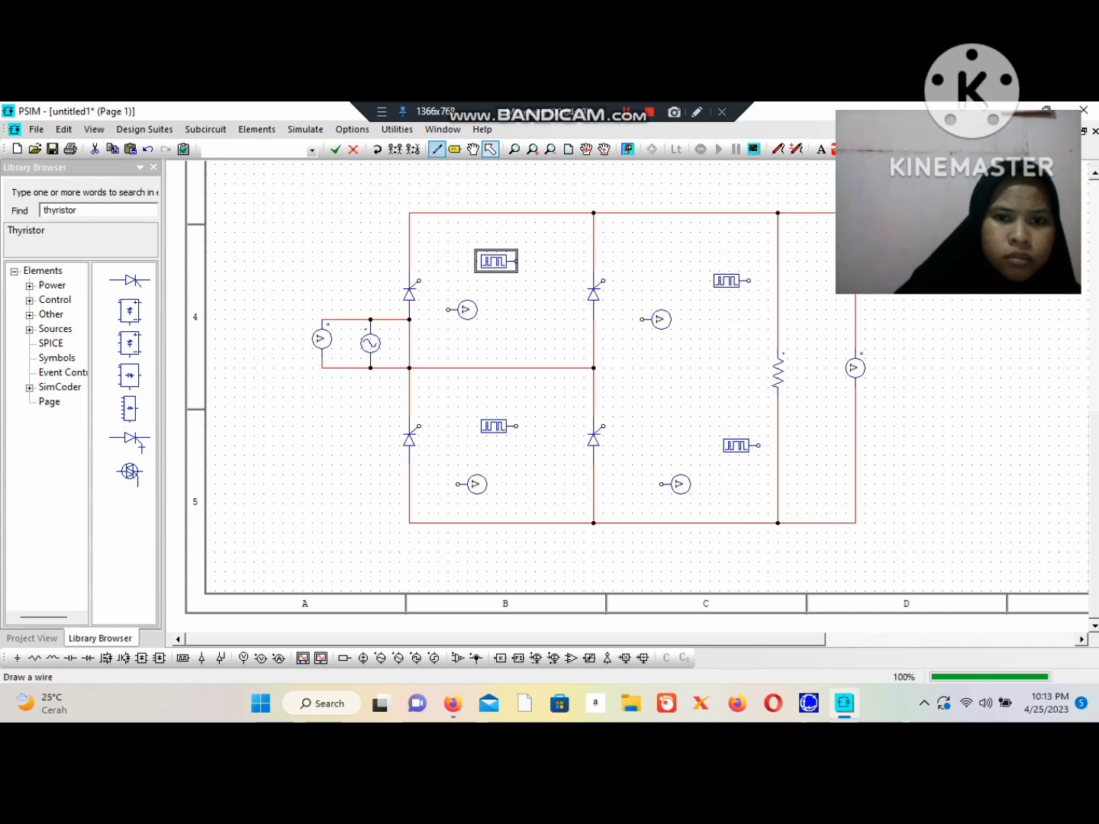
click(437, 148)
drag(419, 283, 457, 310)
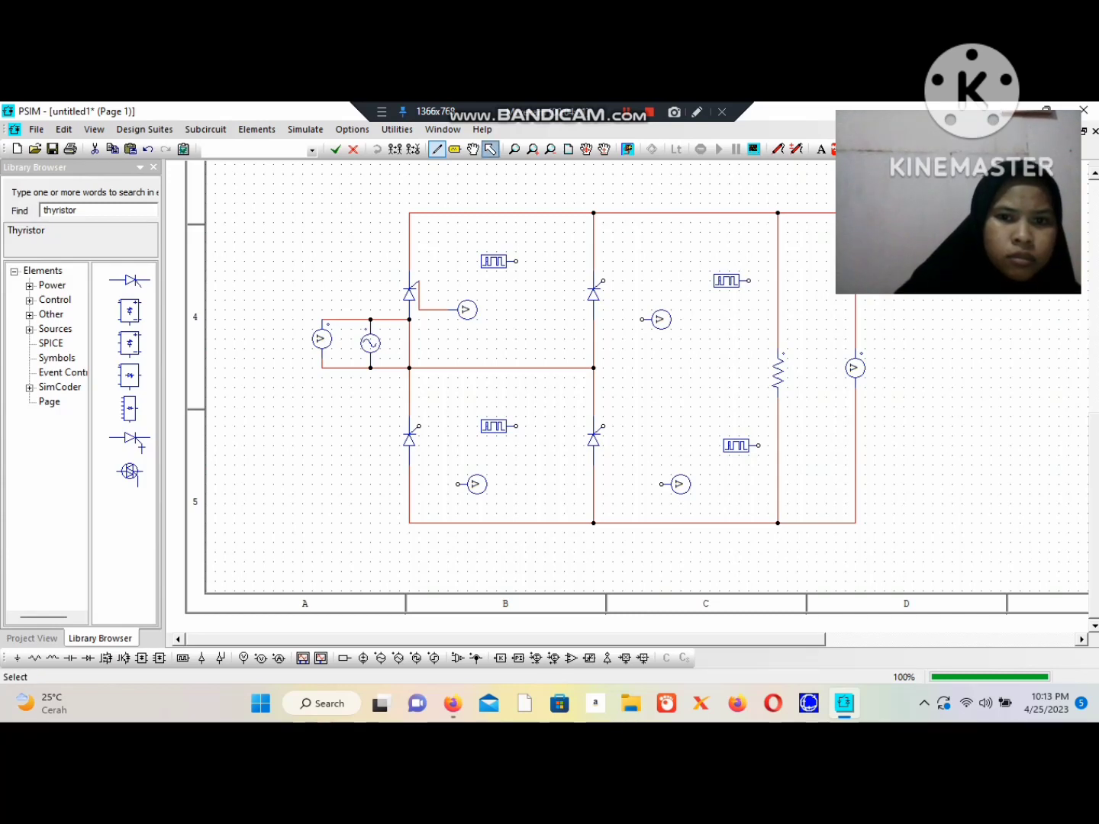
- Rotate the first upper thyristor's gating block 180 degrees so its terminal faces the thyristor
click(490, 148)
click(493, 262)
click(376, 148)
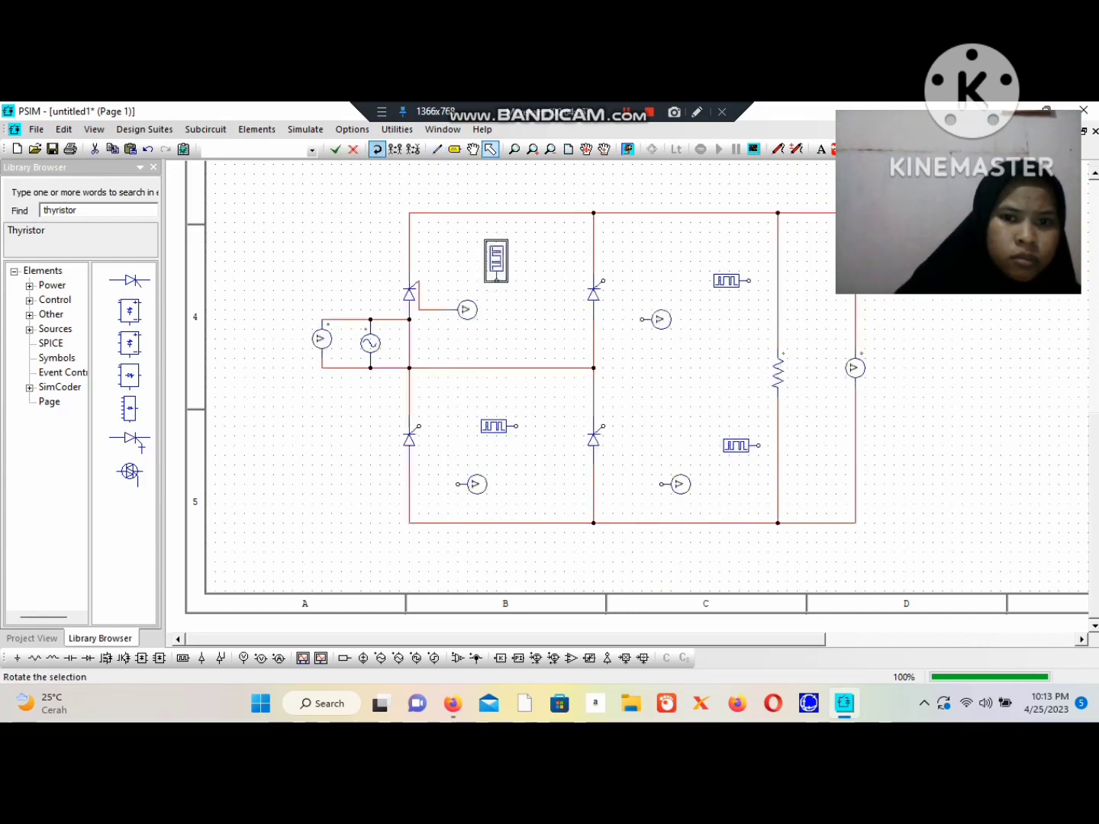
click(377, 149)
key(Escape)
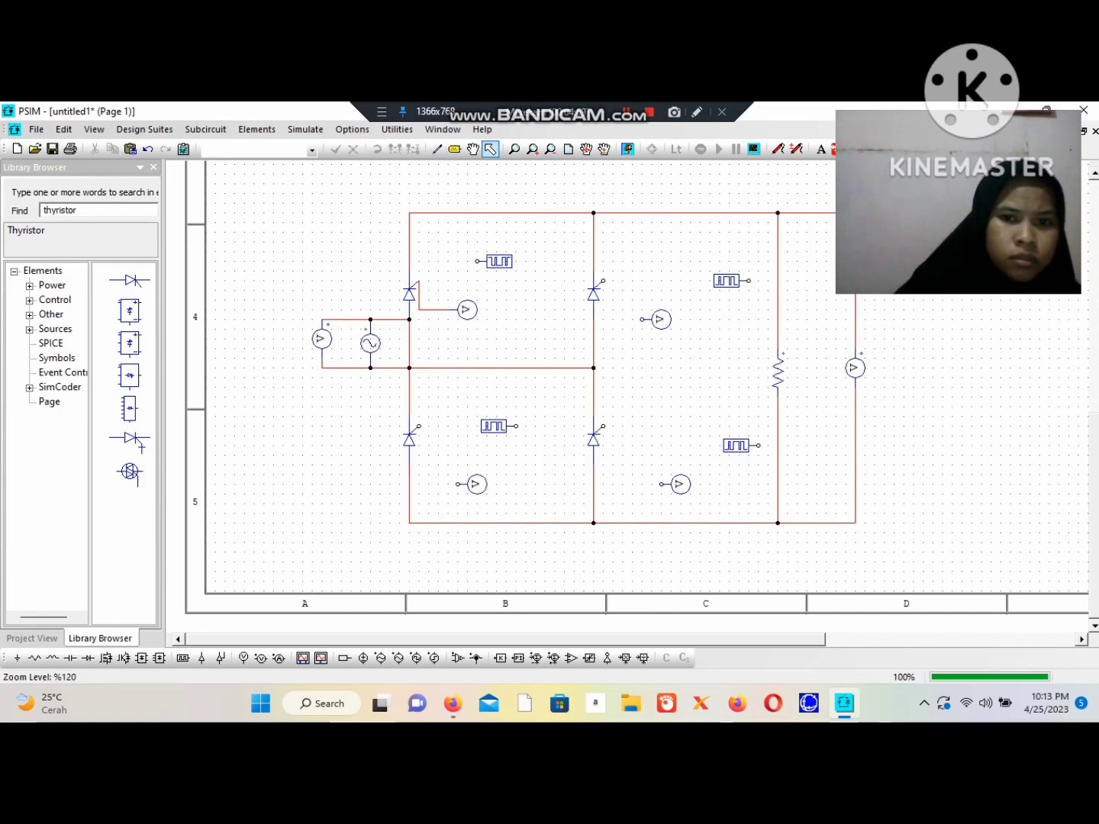
- Wire the first upper thyristor's gating block to its gate, and the first lower thyristor's probe to its own gate
click(436, 148)
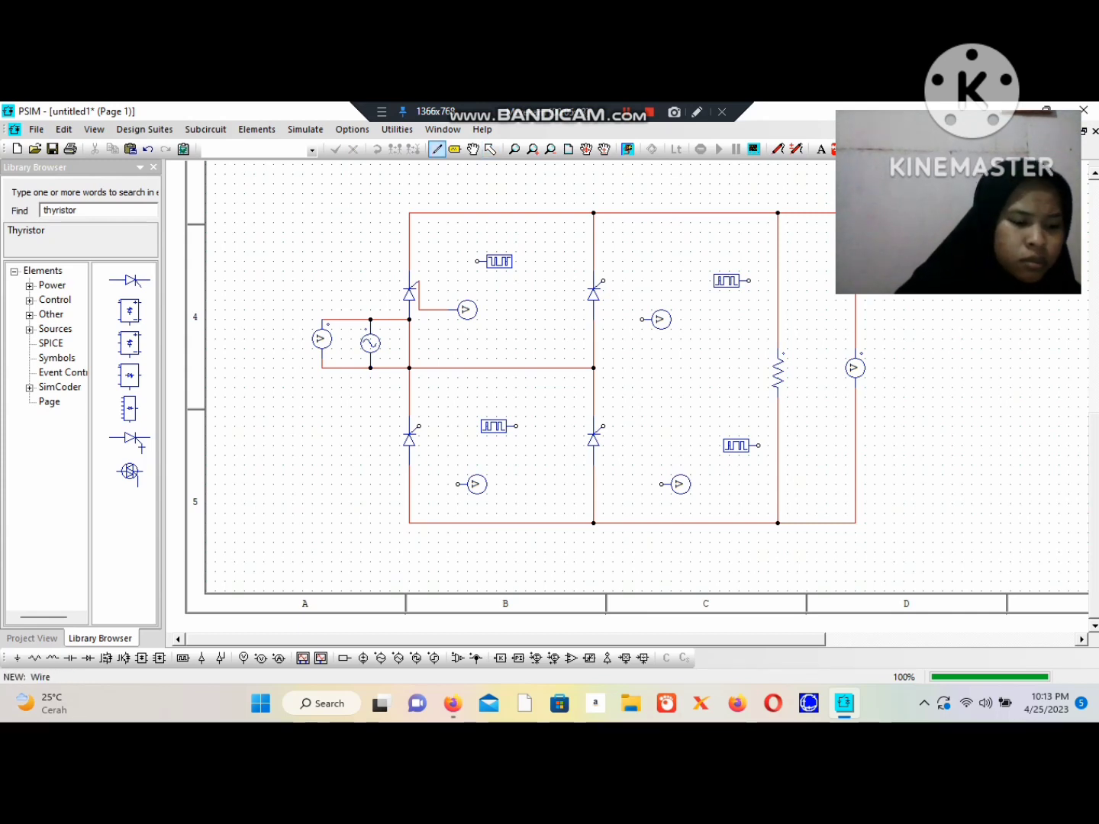
drag(429, 262, 418, 271)
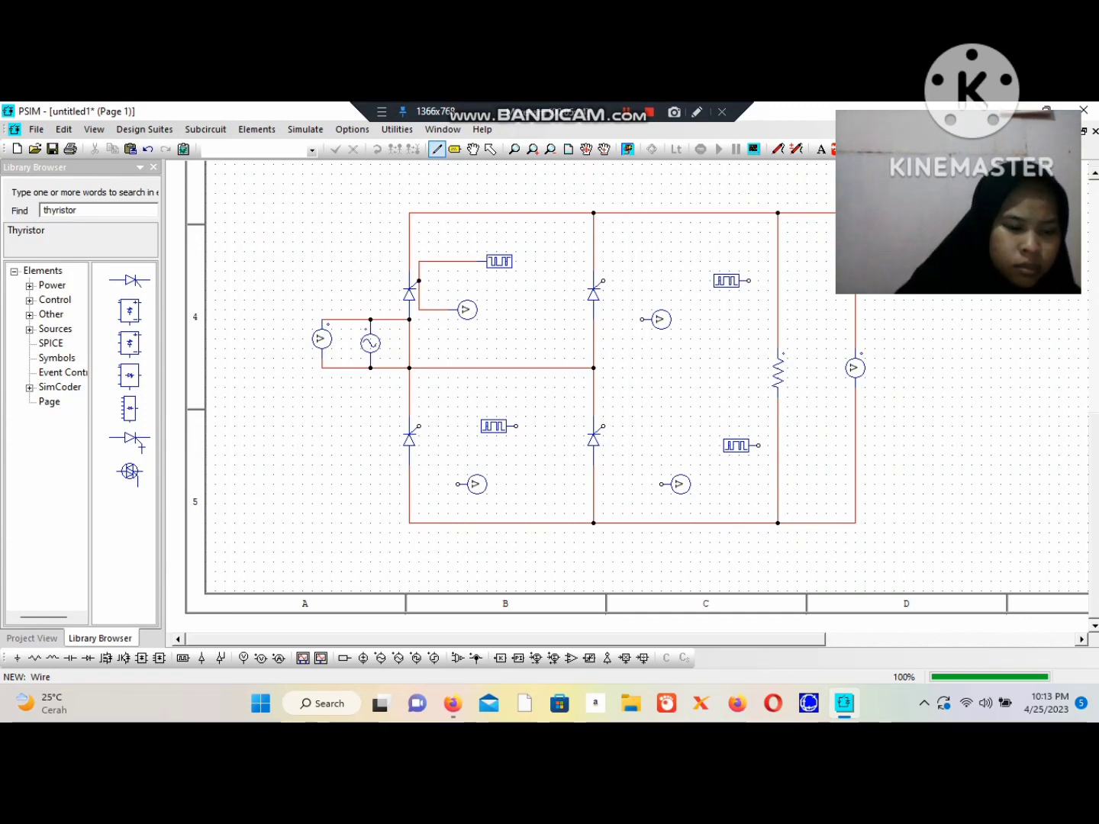
drag(418, 427, 467, 484)
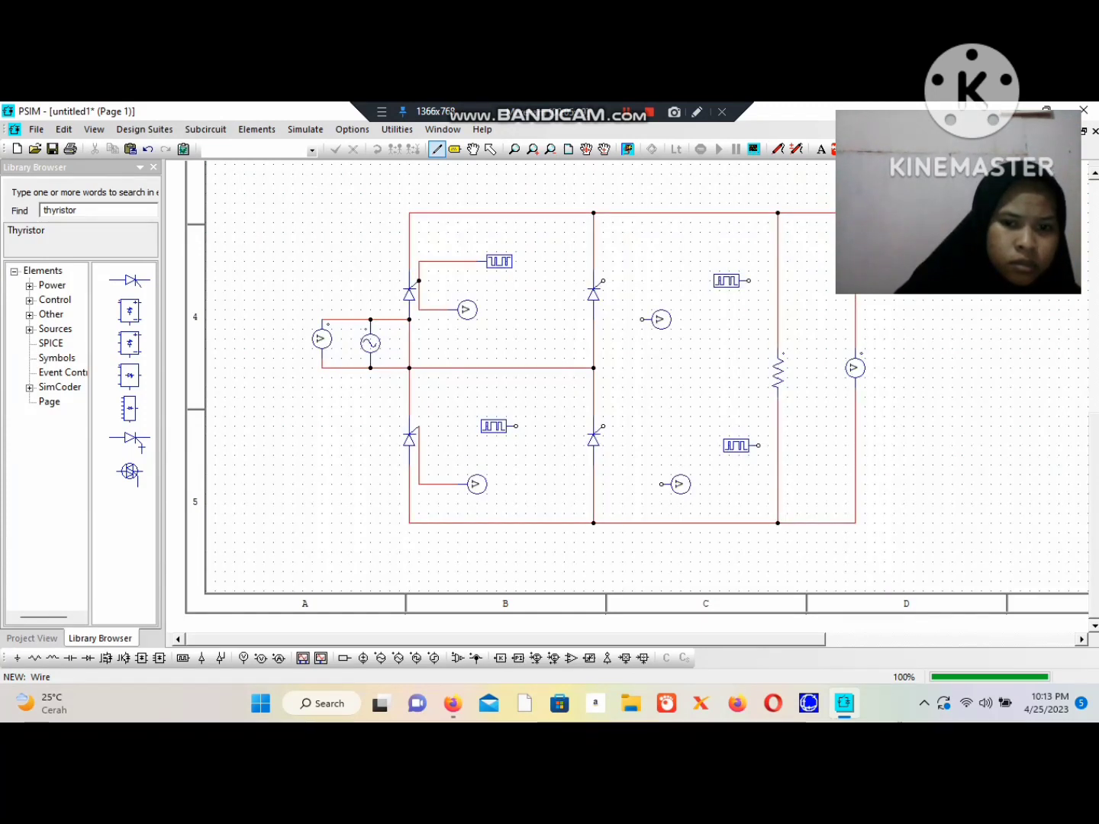
key(Escape)
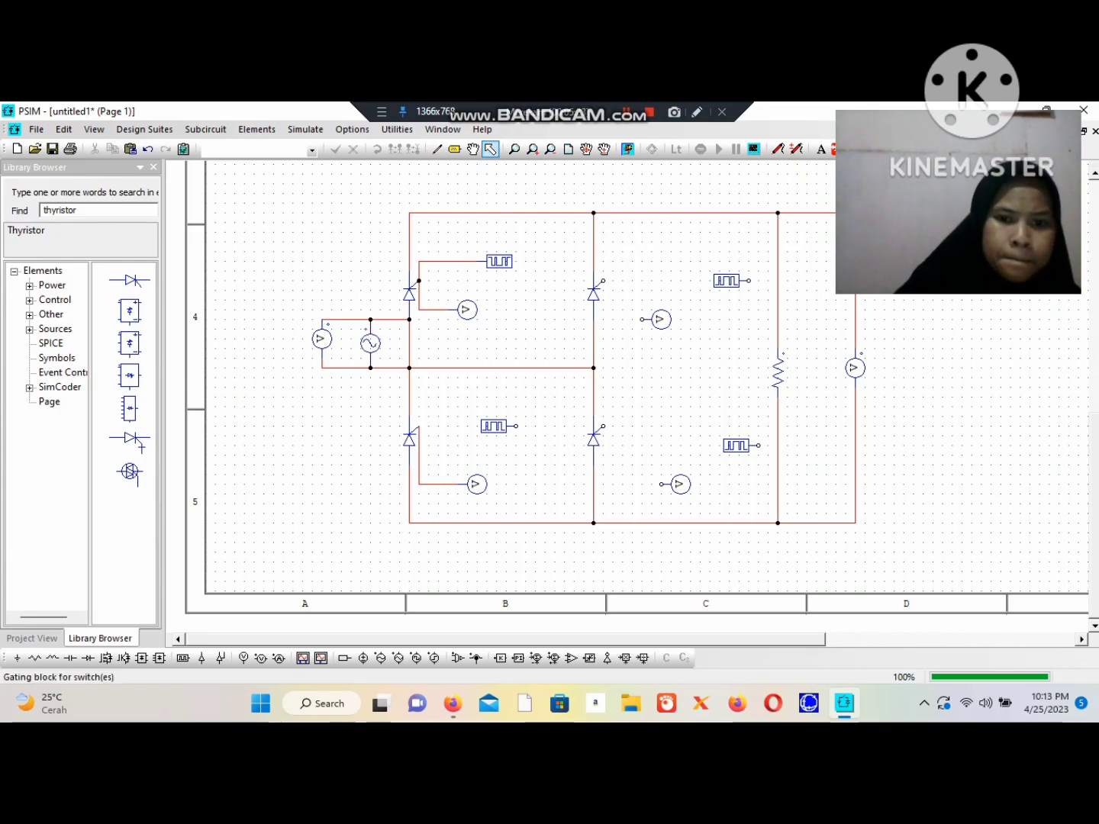
- Rotate the first lower thyristor's gating block 180 degrees and wire its terminal to the thyristor's gate
click(494, 426)
click(376, 149)
click(376, 148)
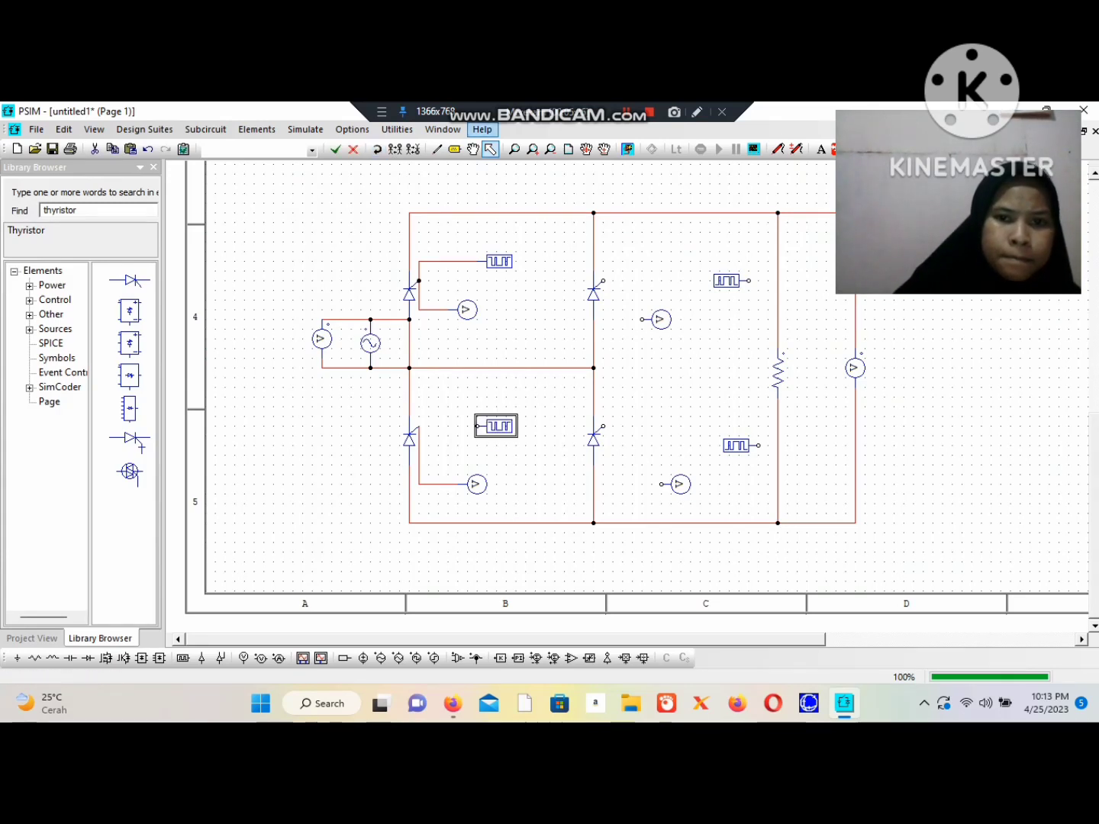
click(437, 148)
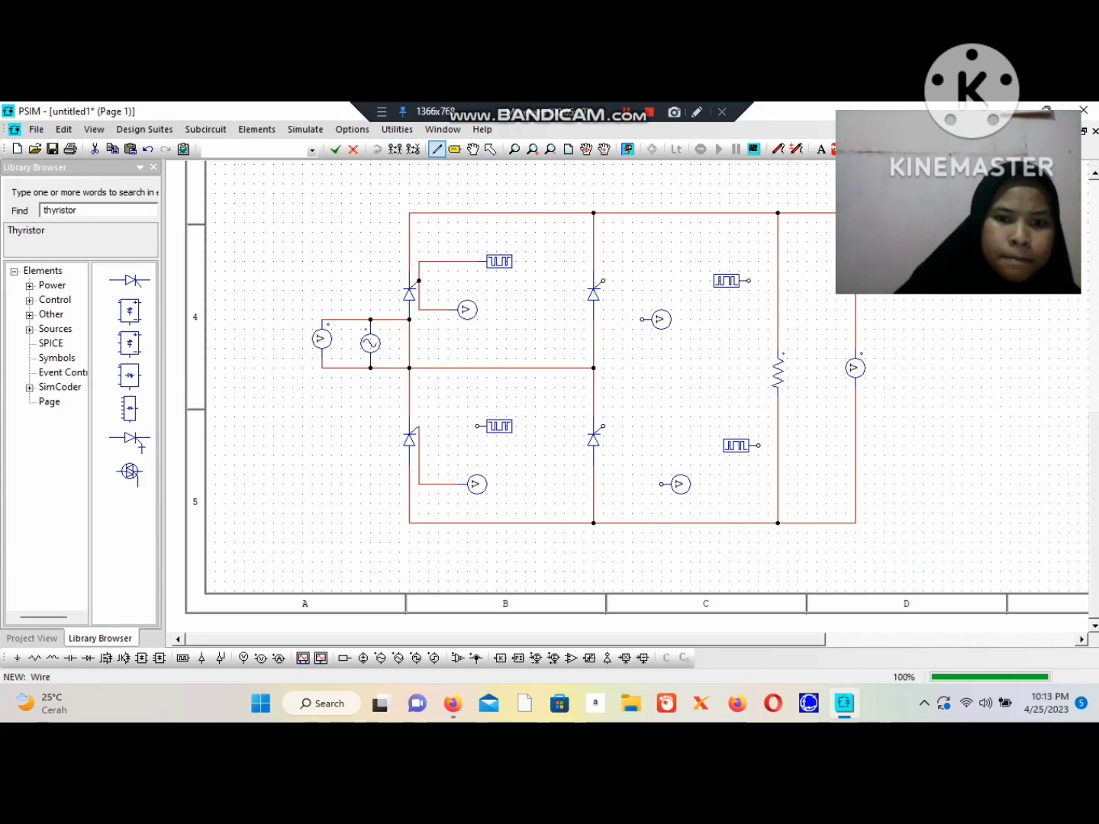
drag(420, 426, 478, 425)
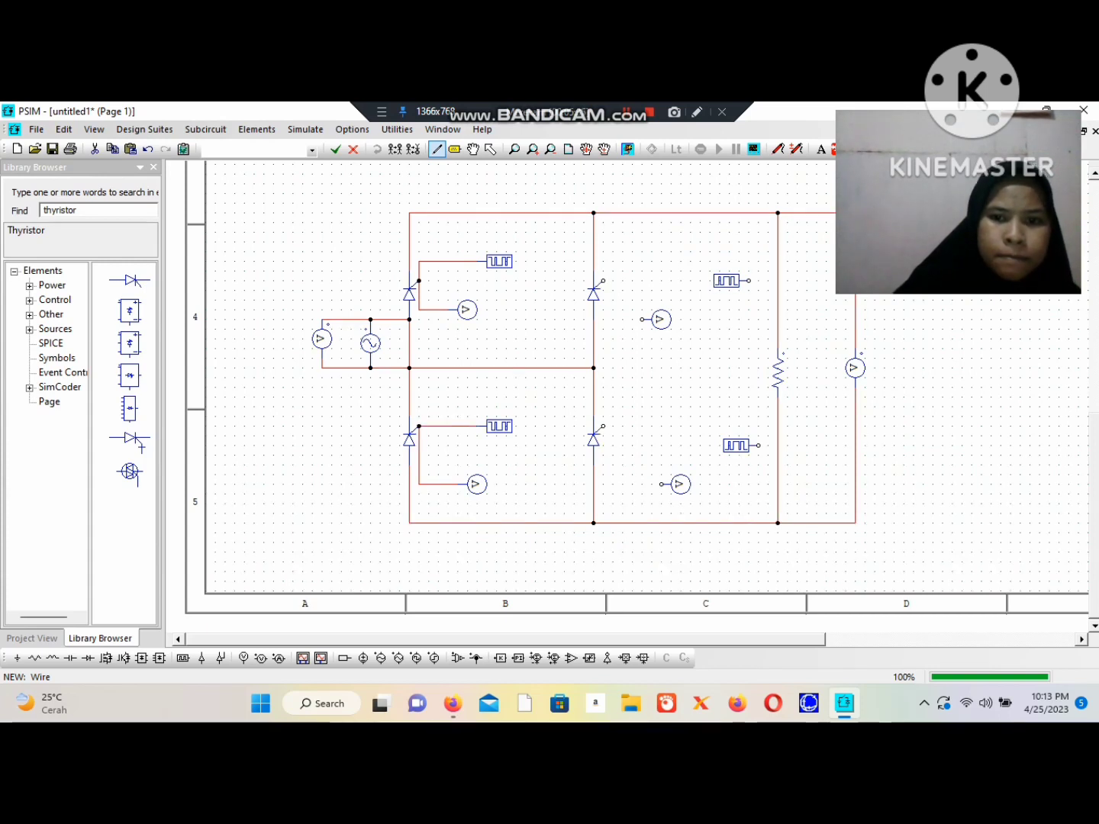
- Connect the second upper thyristor's gate to its probe and to its gating block, moved closer and rotated 180 degrees
drag(603, 281, 649, 319)
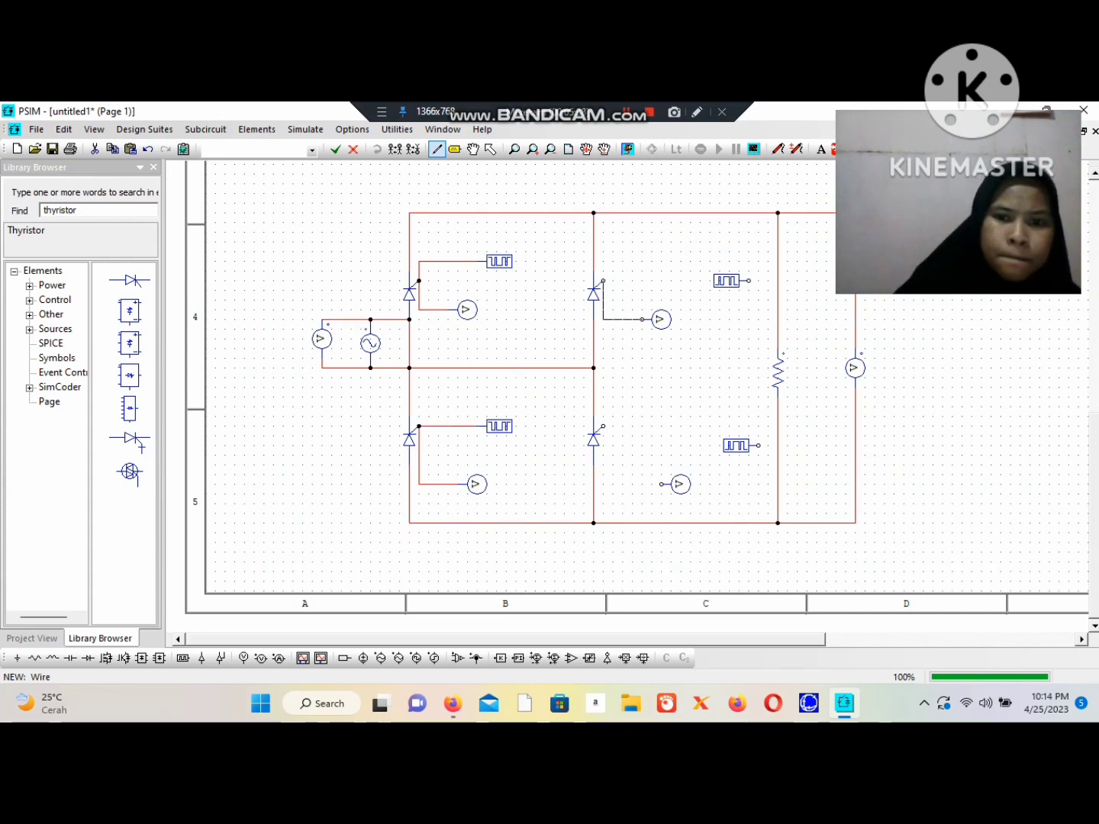
click(490, 149)
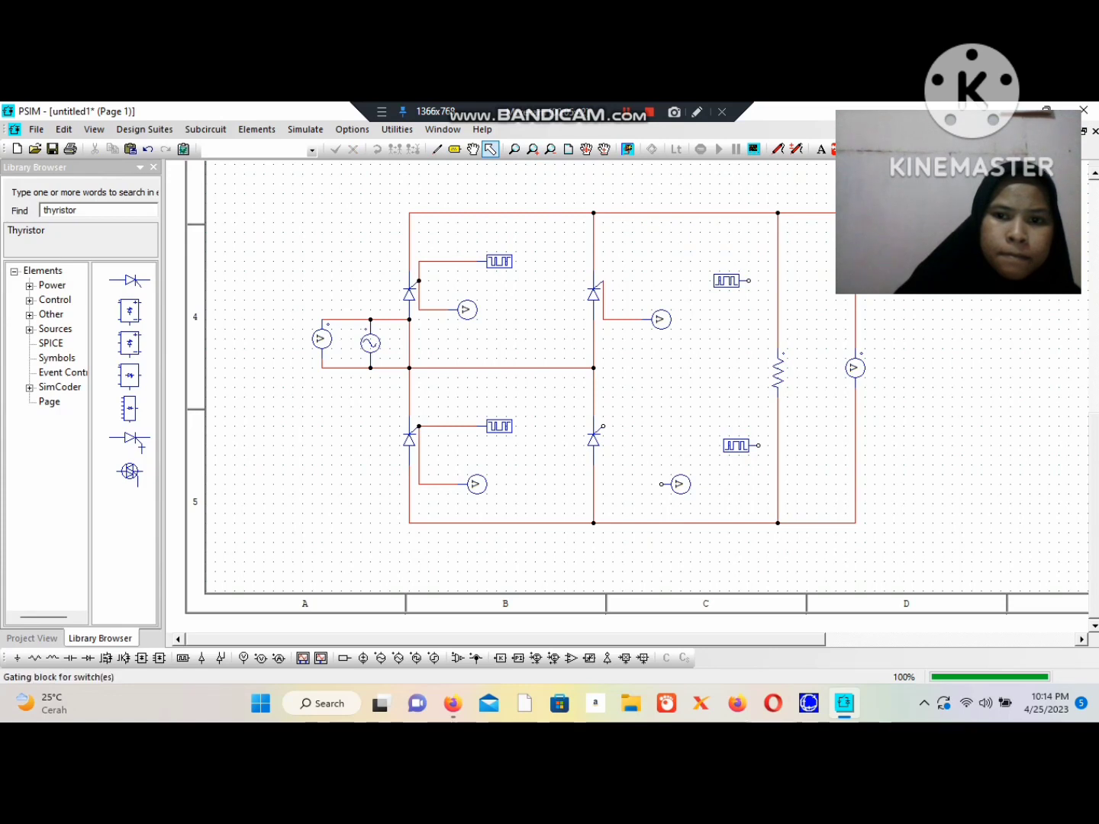
drag(729, 281, 687, 261)
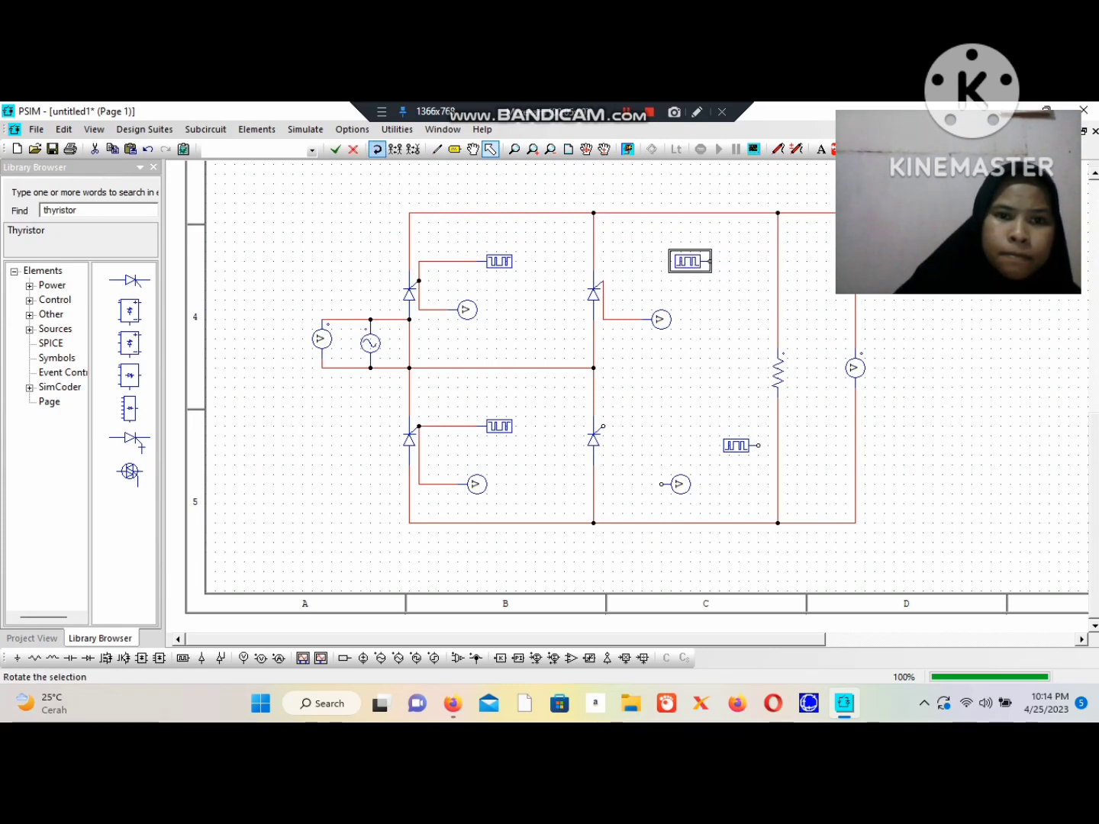
double_click(377, 148)
click(436, 148)
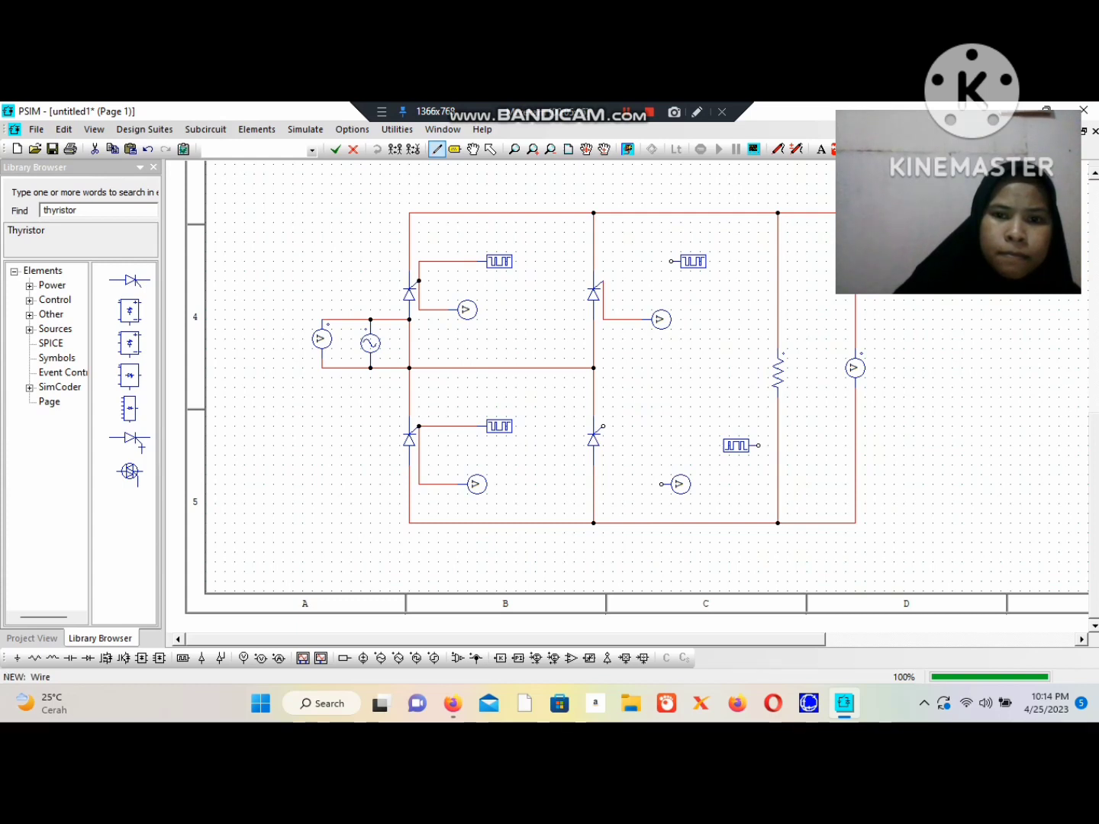
drag(602, 280, 681, 261)
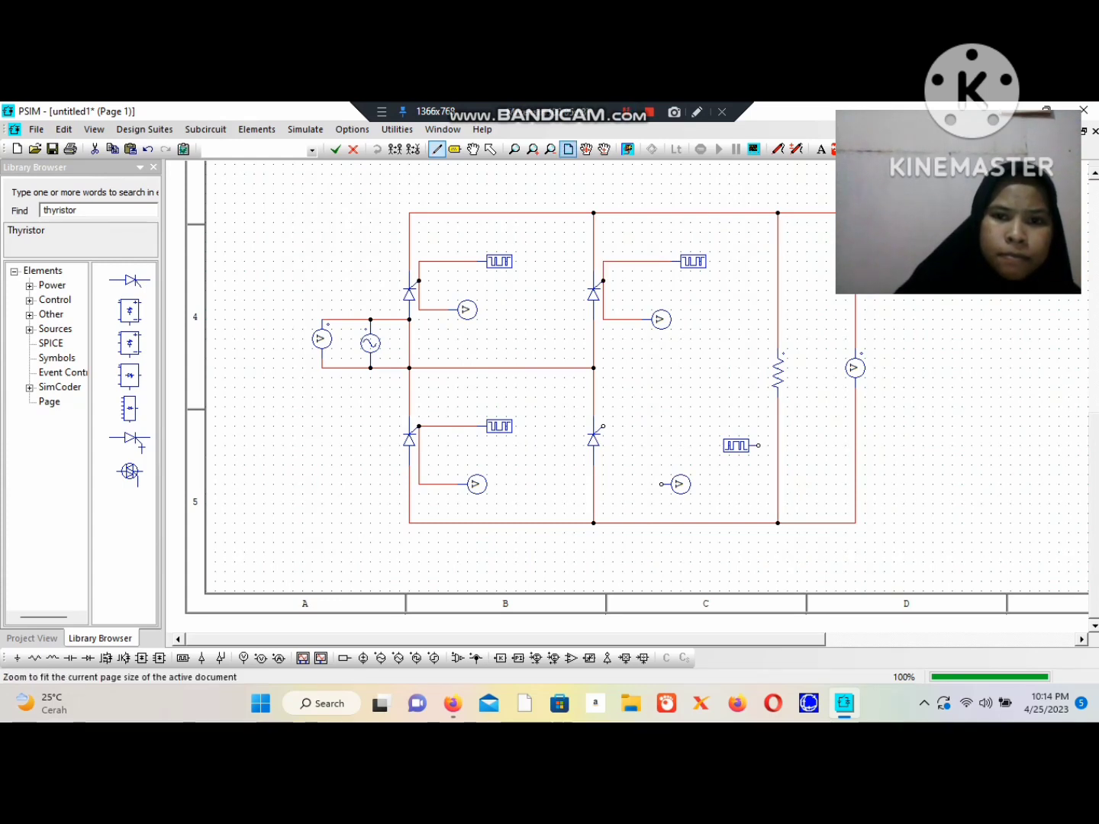
- Move the second lower thyristor's probe and gating block closer to it, and wire the probe to its gate
click(490, 149)
double_click(679, 484)
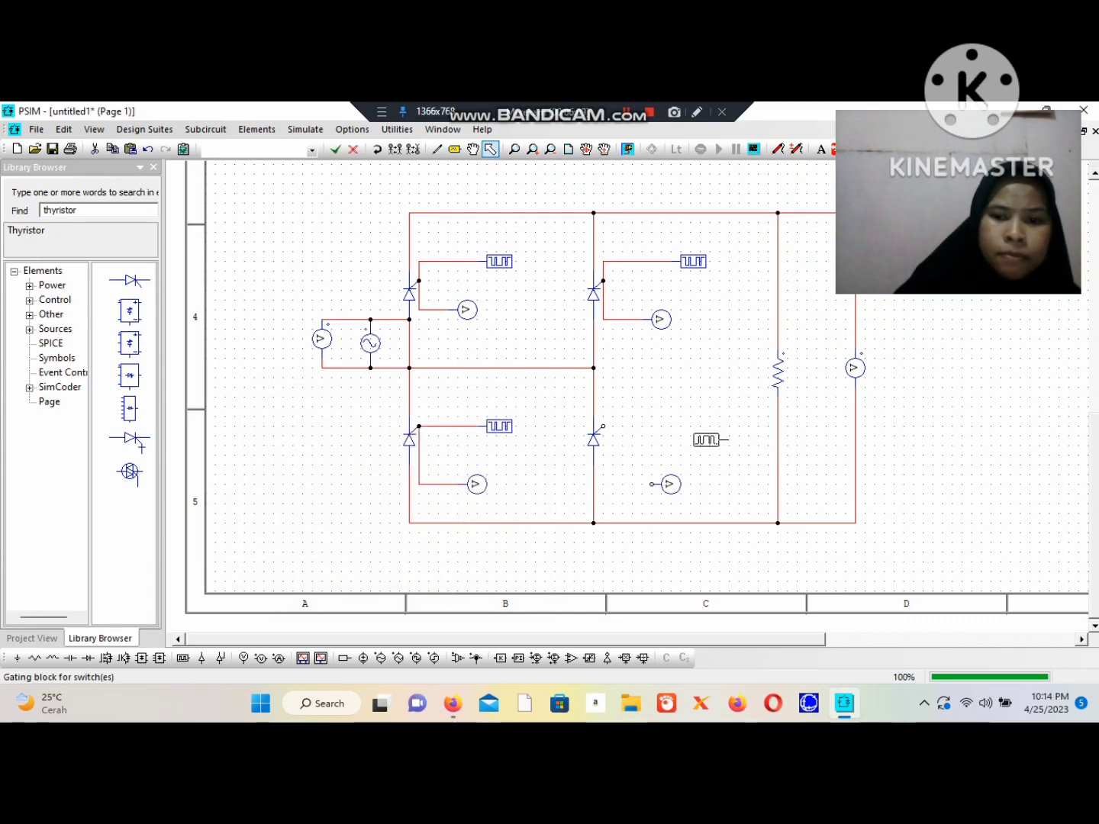
click(697, 426)
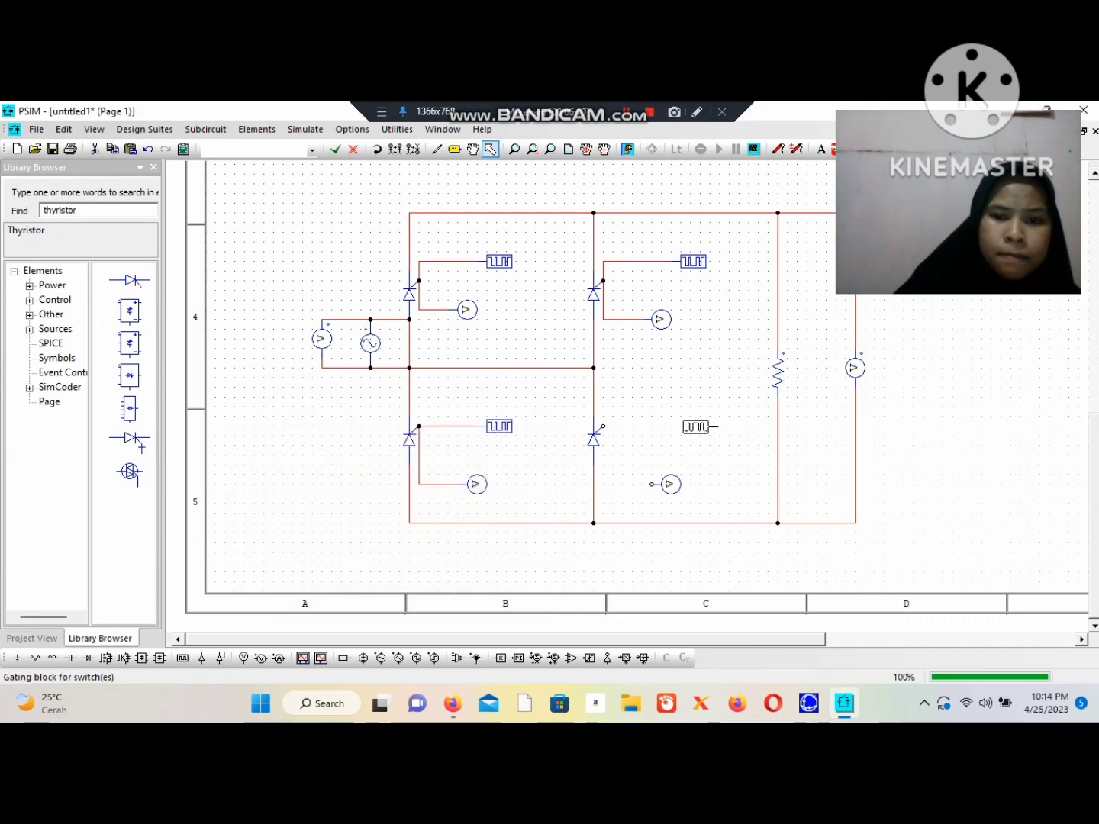
click(436, 148)
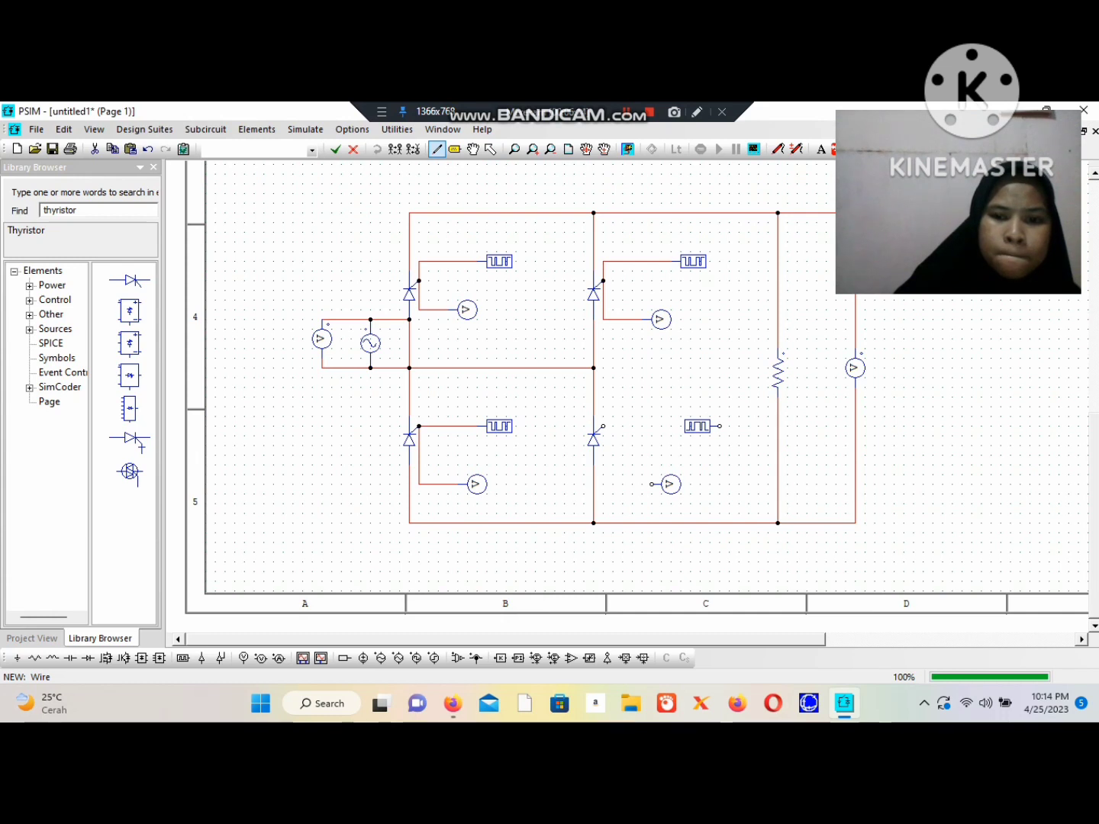
drag(603, 426, 650, 485)
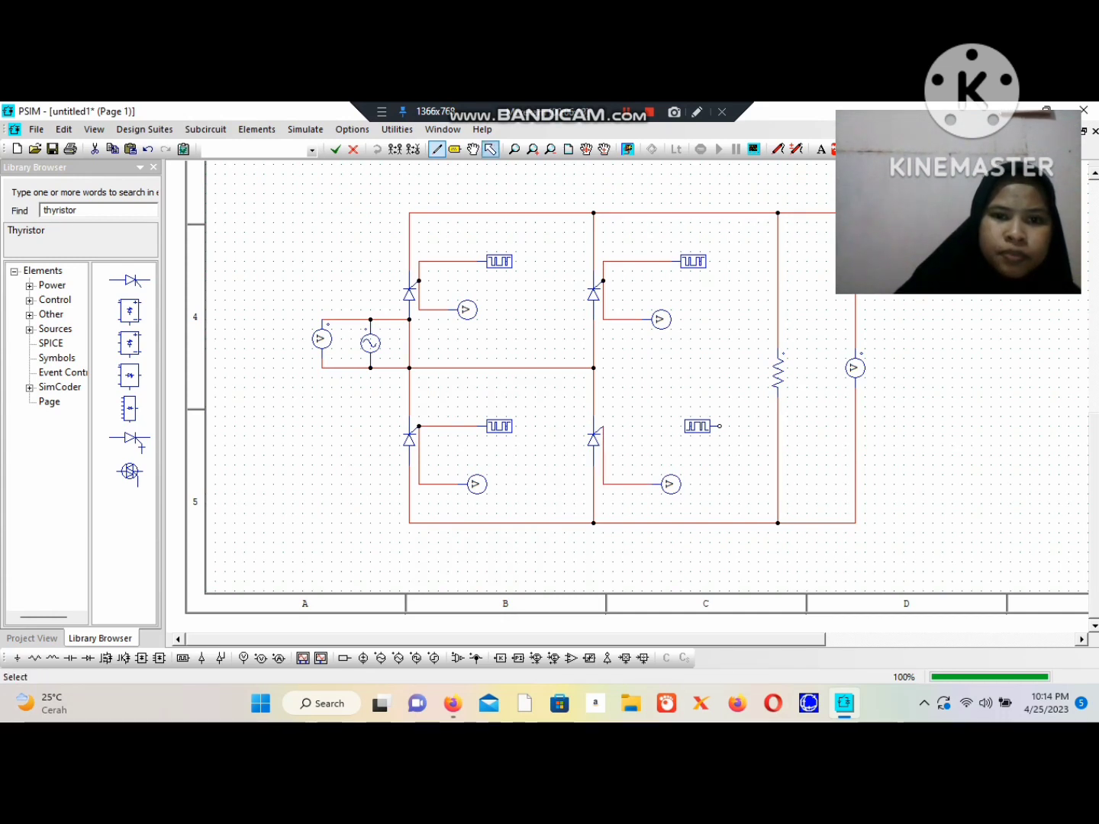
- Rotate the second lower thyristor's gating block 180 degrees and wire its terminal to the thyristor's gate
click(490, 148)
click(698, 426)
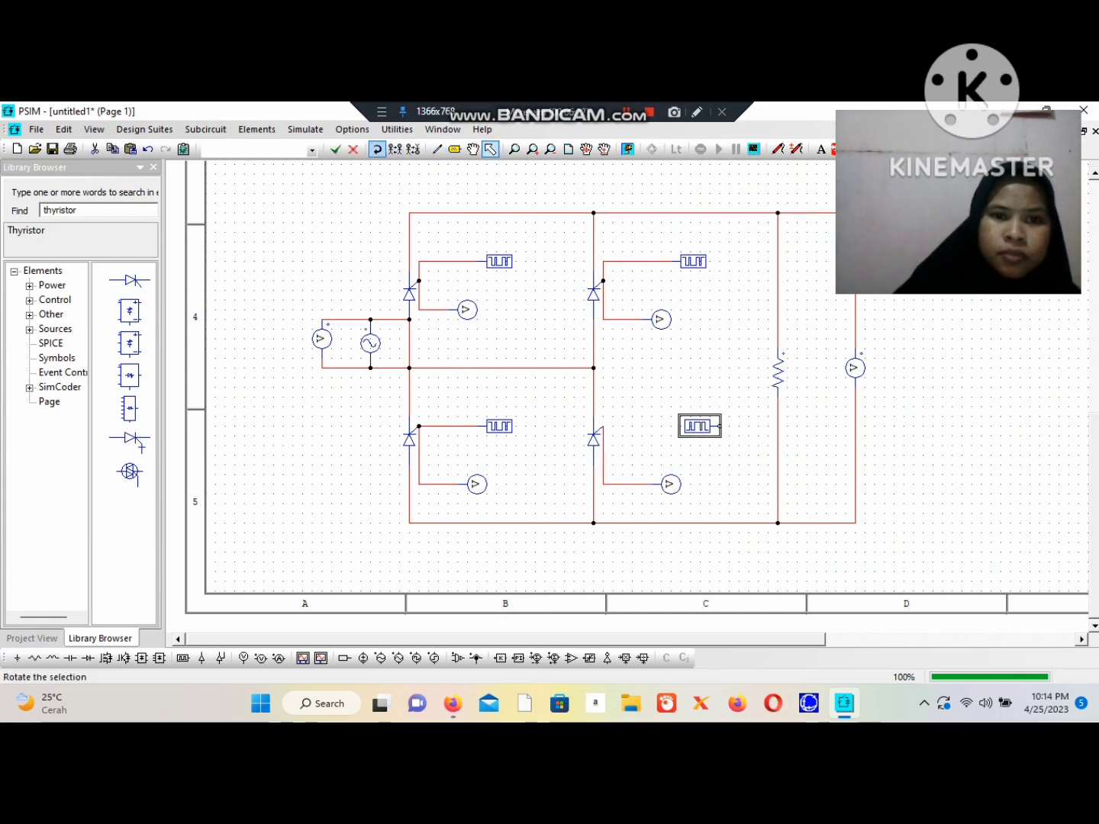
click(377, 149)
click(437, 149)
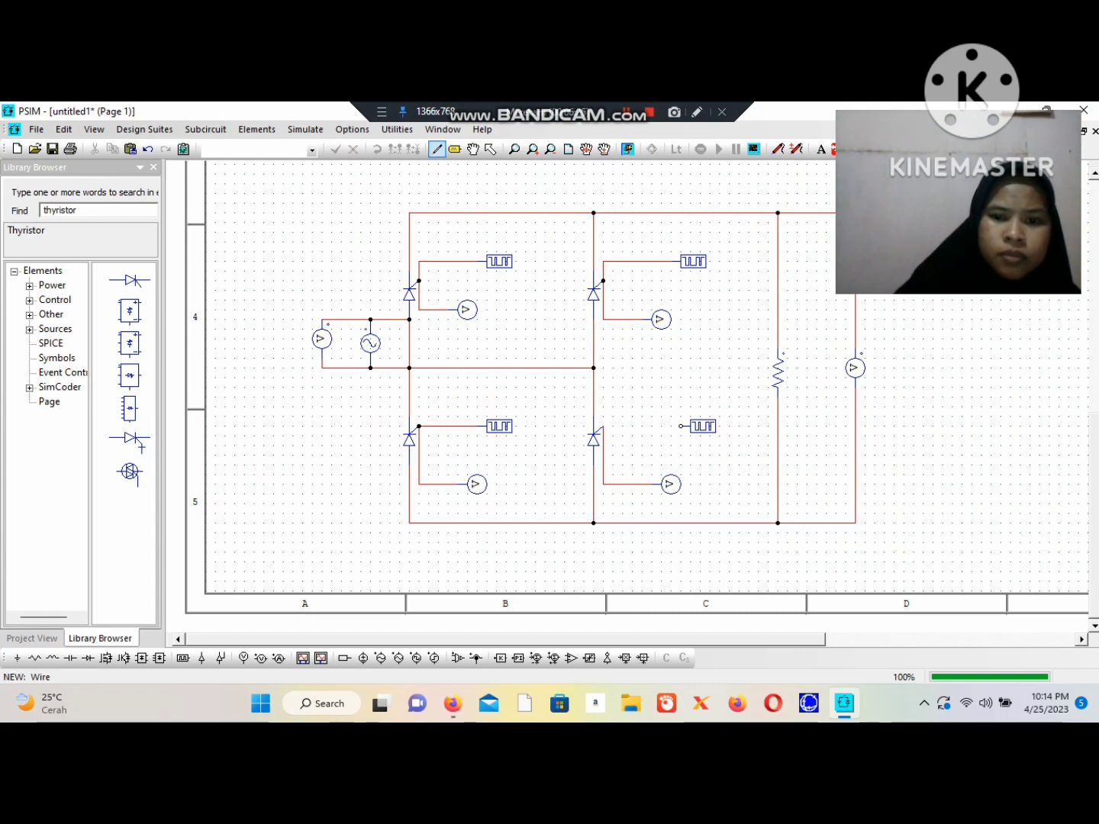
drag(682, 426, 690, 426)
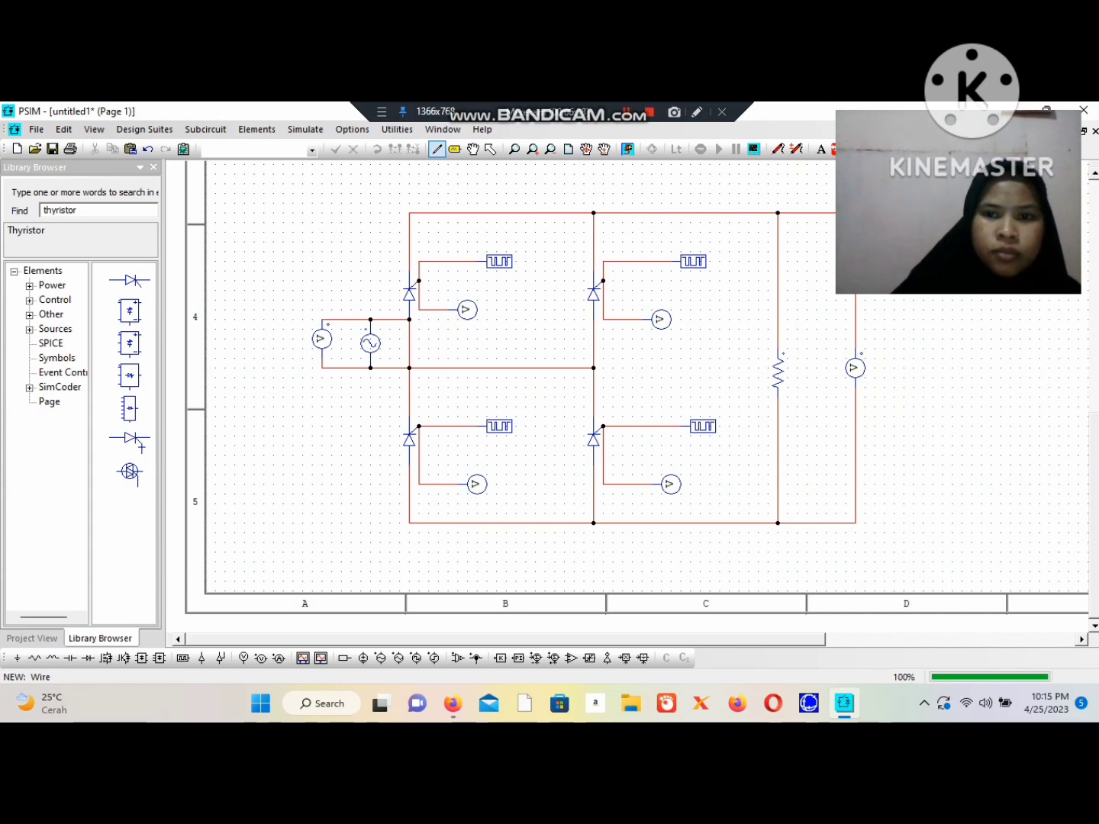
click(490, 149)
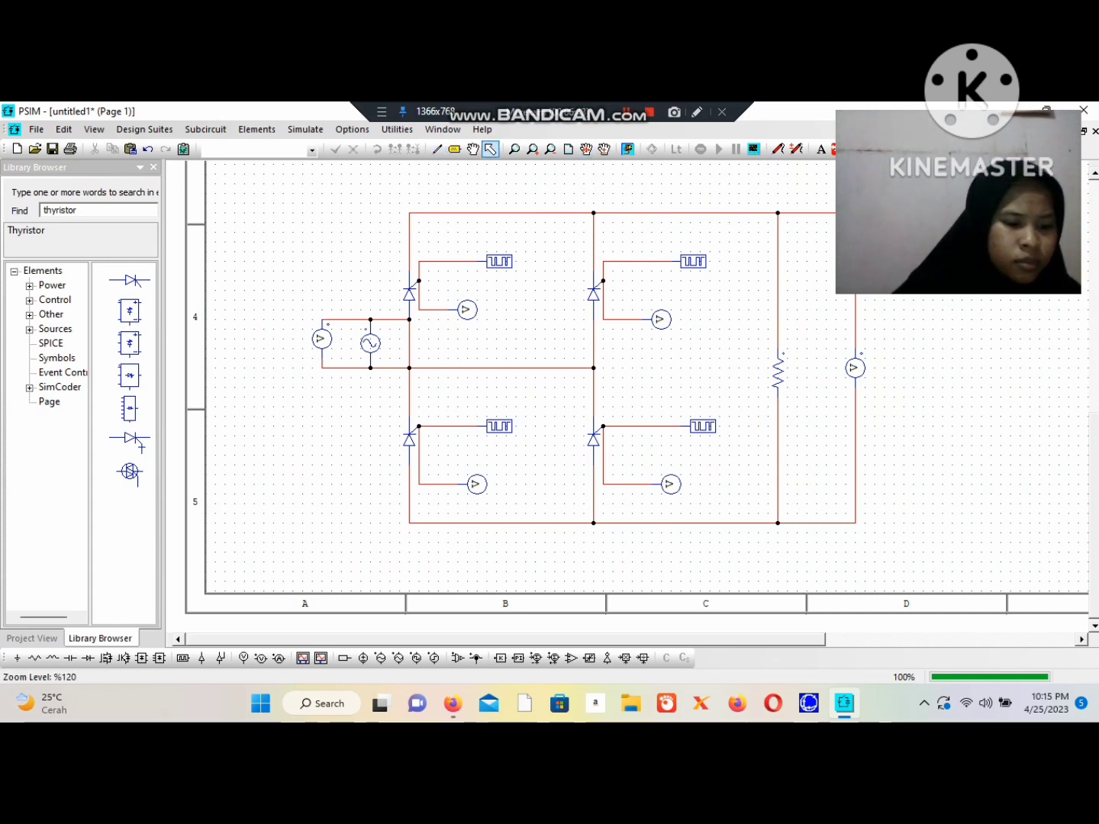
- Rename the voltage probe across the source as Vin and display its name on the schematic
double_click(322, 340)
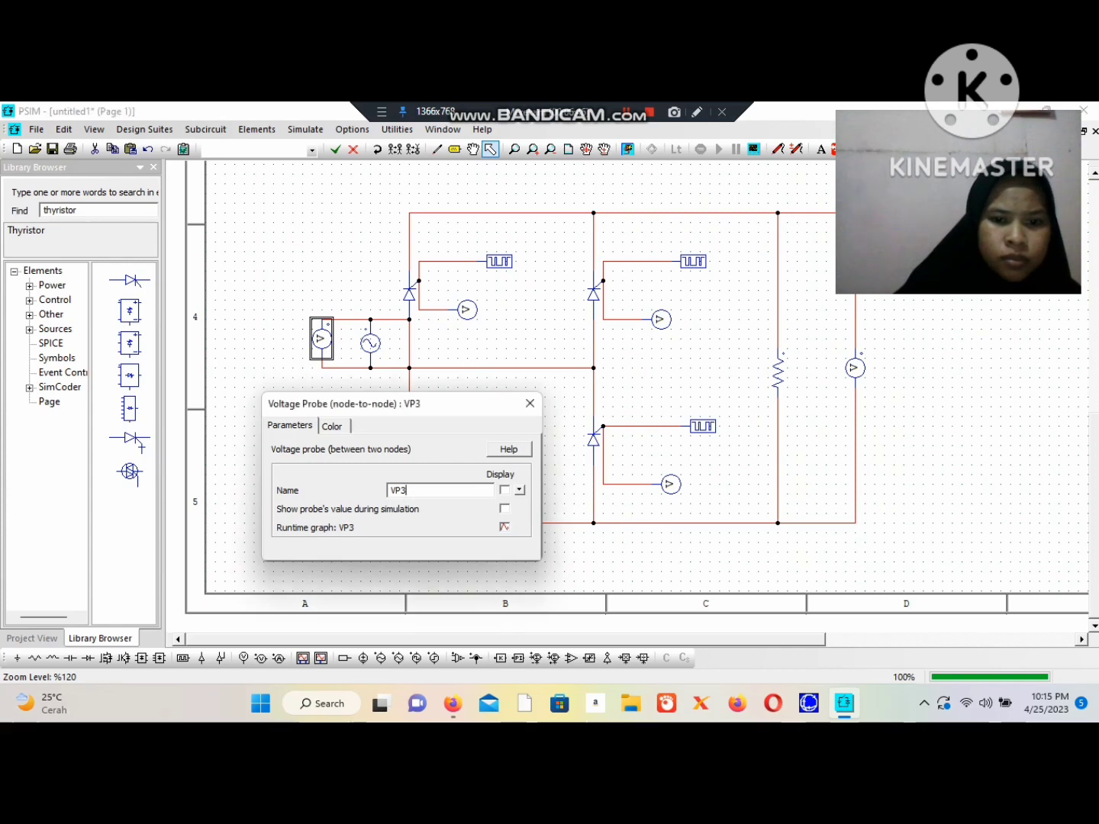
text(Vin)
click(505, 490)
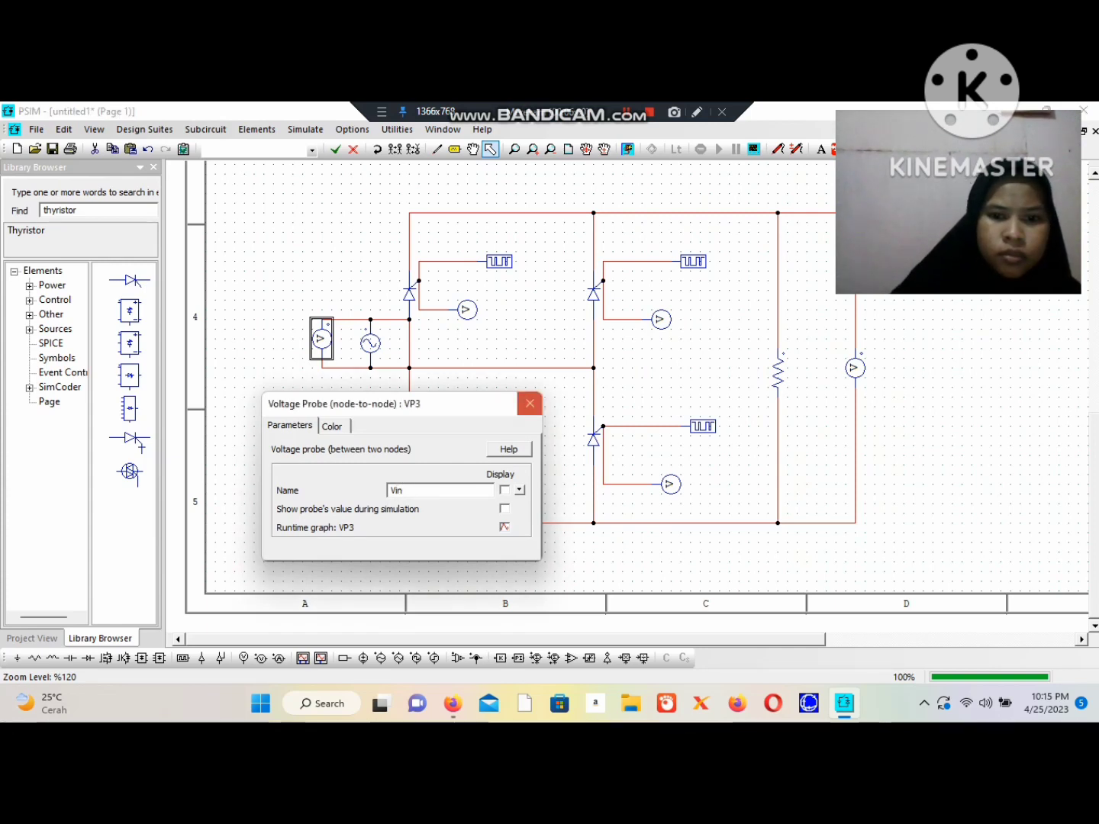
click(530, 402)
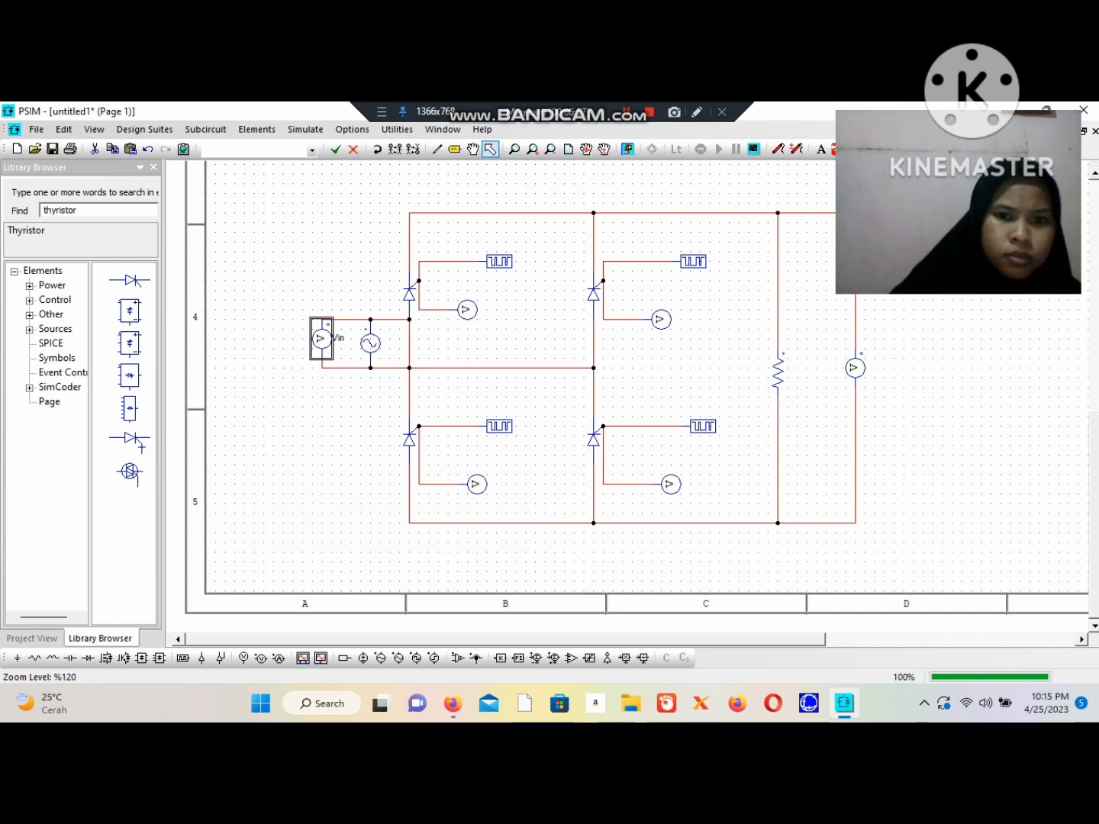
- Rename the first upper thyristor's gate probe as V1 and display its name on the schematic
double_click(467, 309)
click(394, 490)
key(BackSpace)
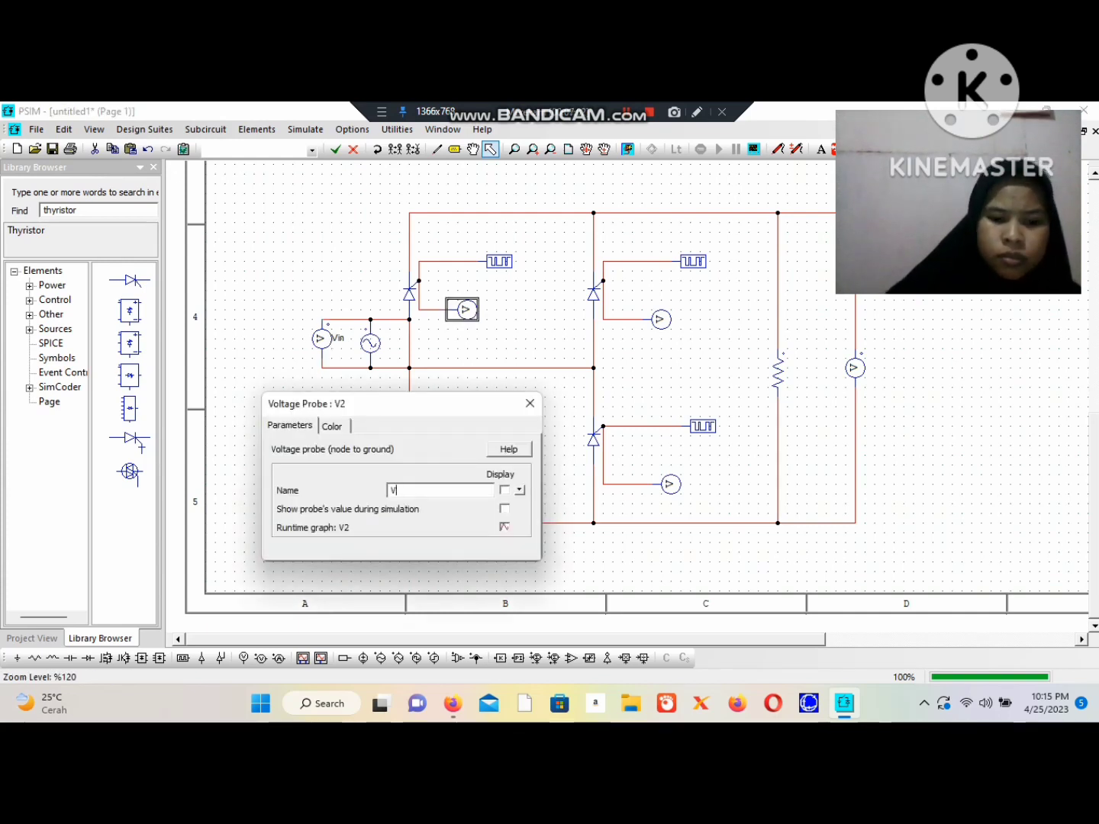
text(1)
click(504, 491)
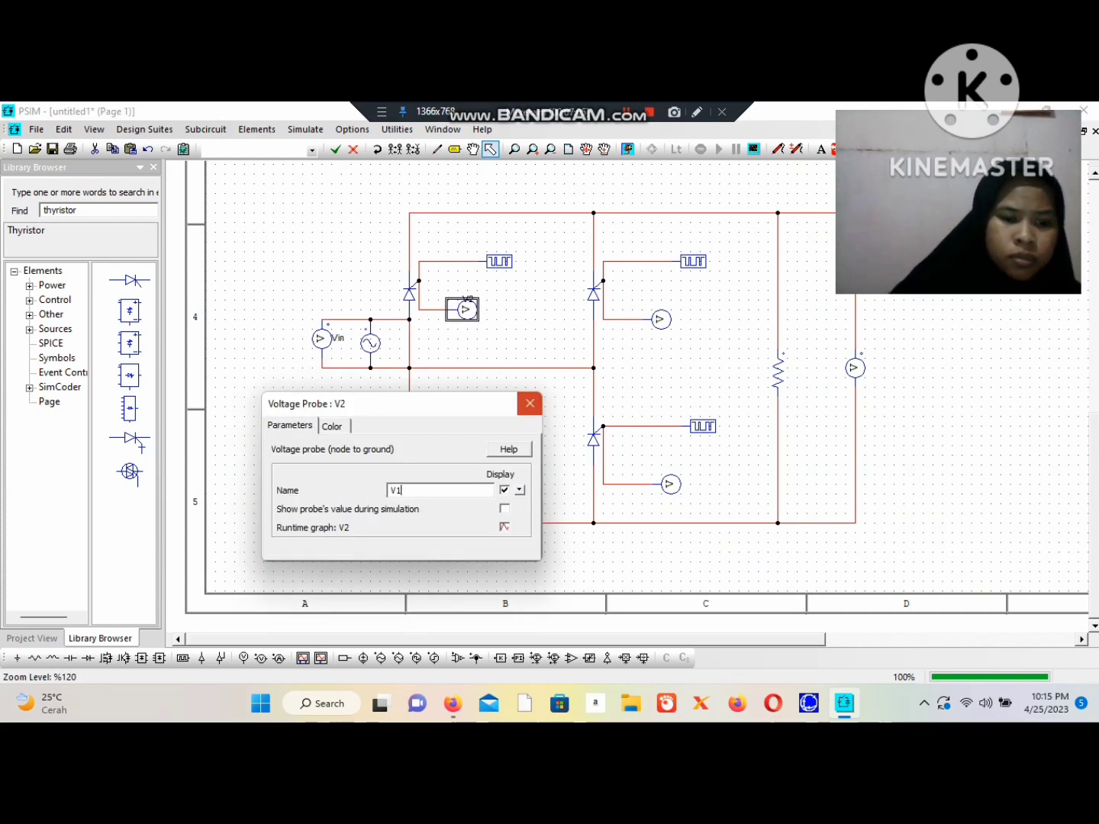
click(530, 403)
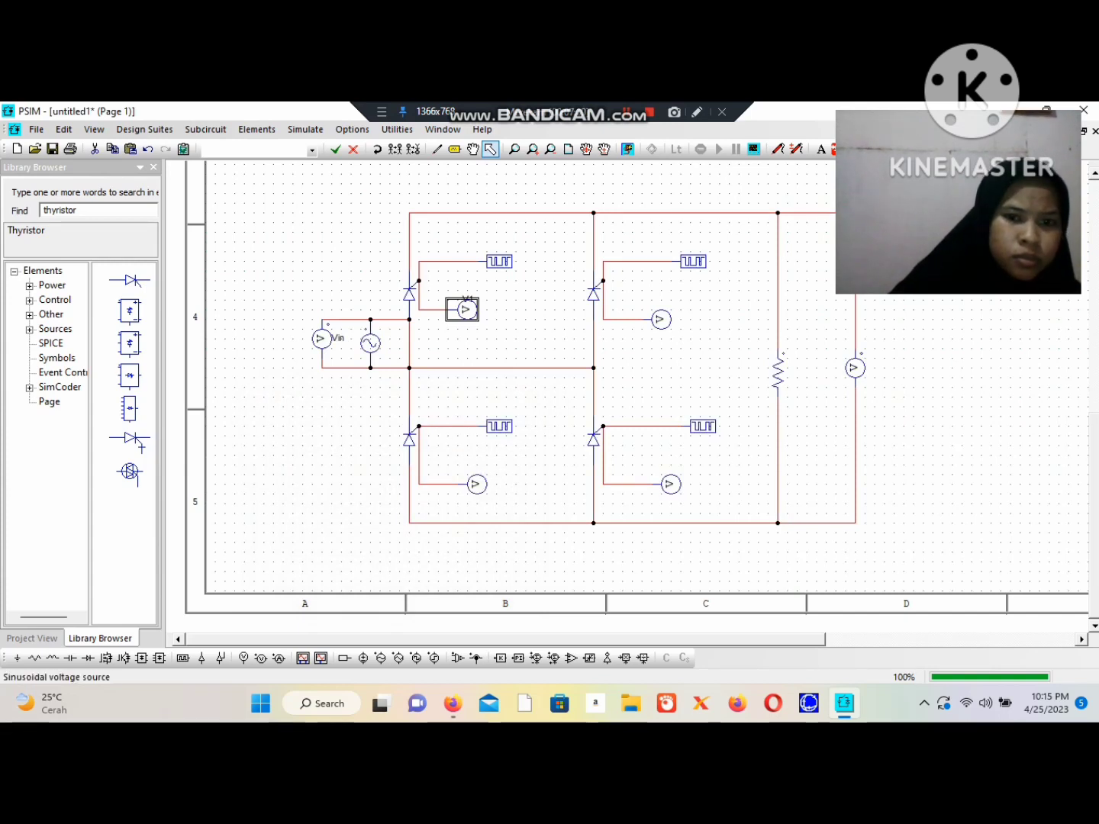
- Set the sinusoidal source's peak amplitude to 311 and frequency to 50, and display both values on the schematic
double_click(370, 343)
double_click(397, 508)
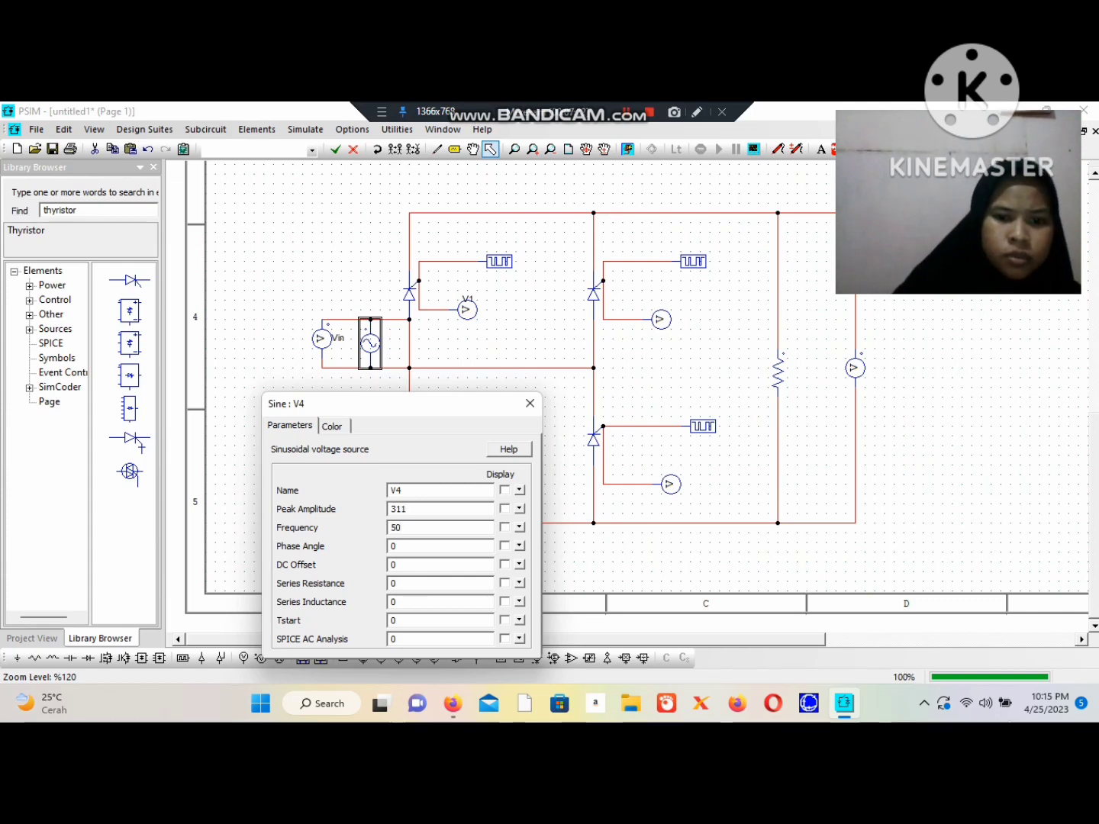
click(503, 508)
click(504, 527)
click(530, 403)
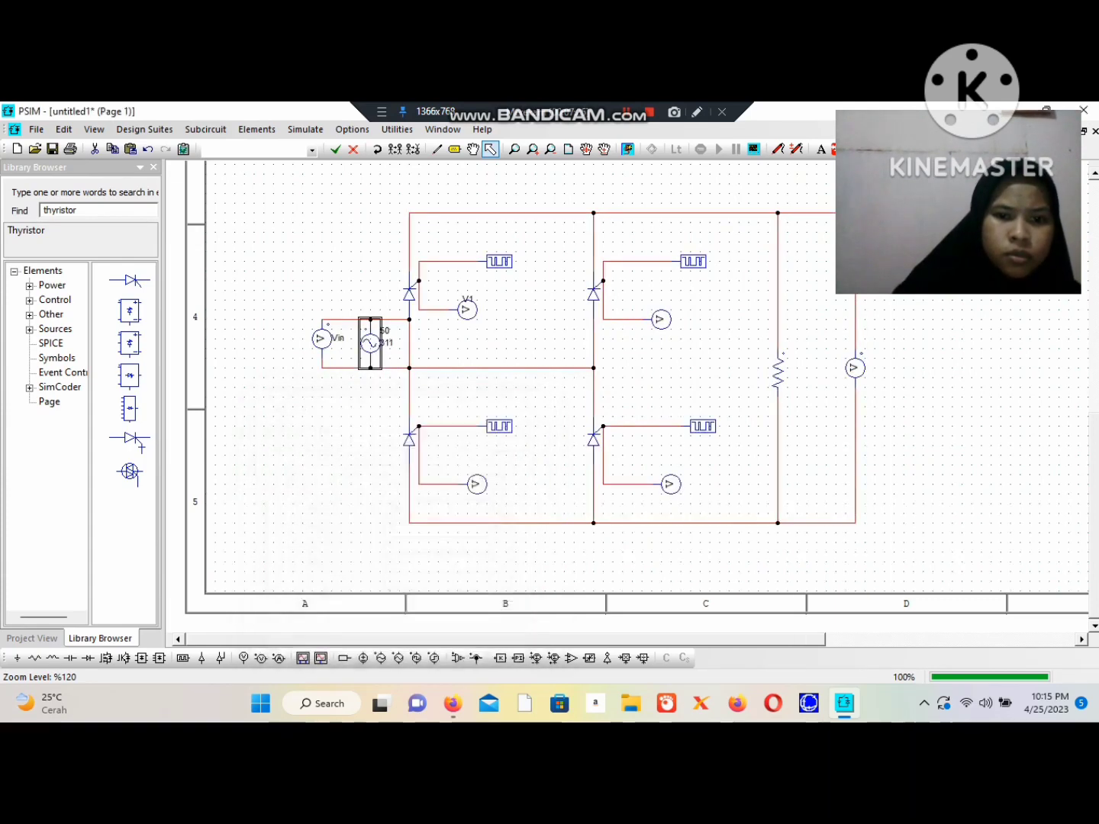
key(Escape)
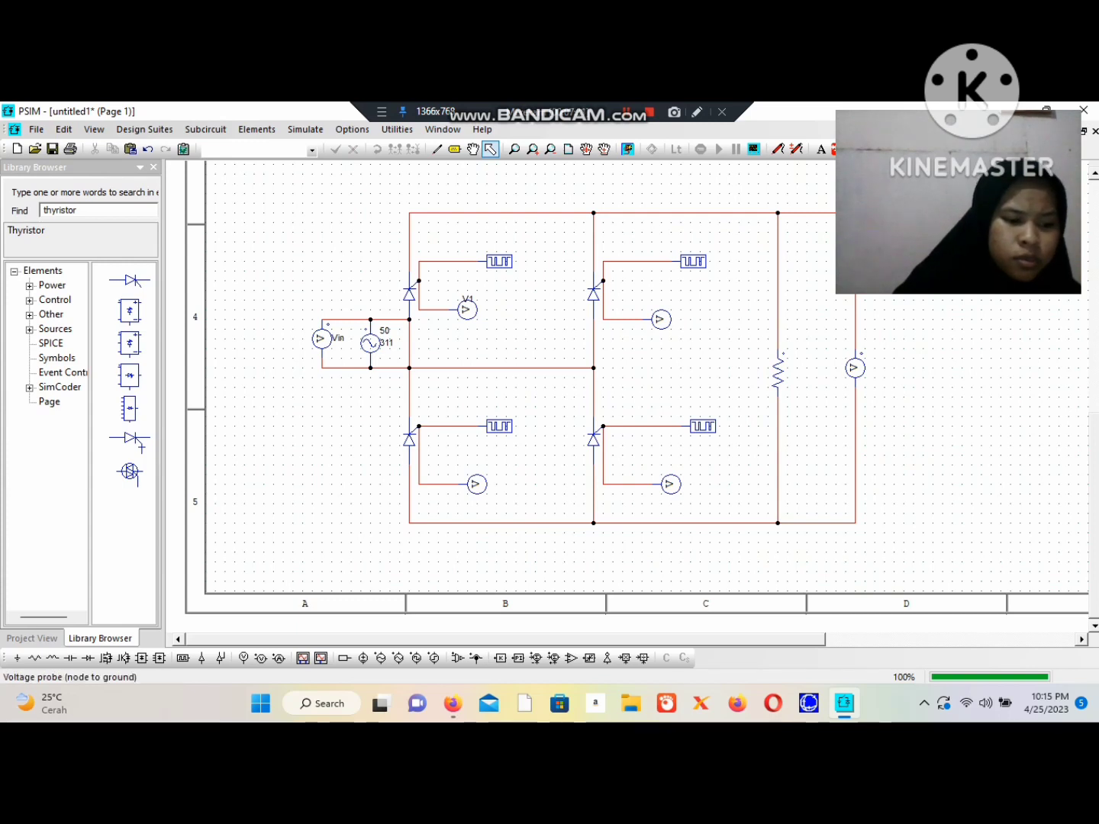
- Set the first upper thyristor's gating block to frequency 50 and switching points 45 180., displaying both values
double_click(499, 261)
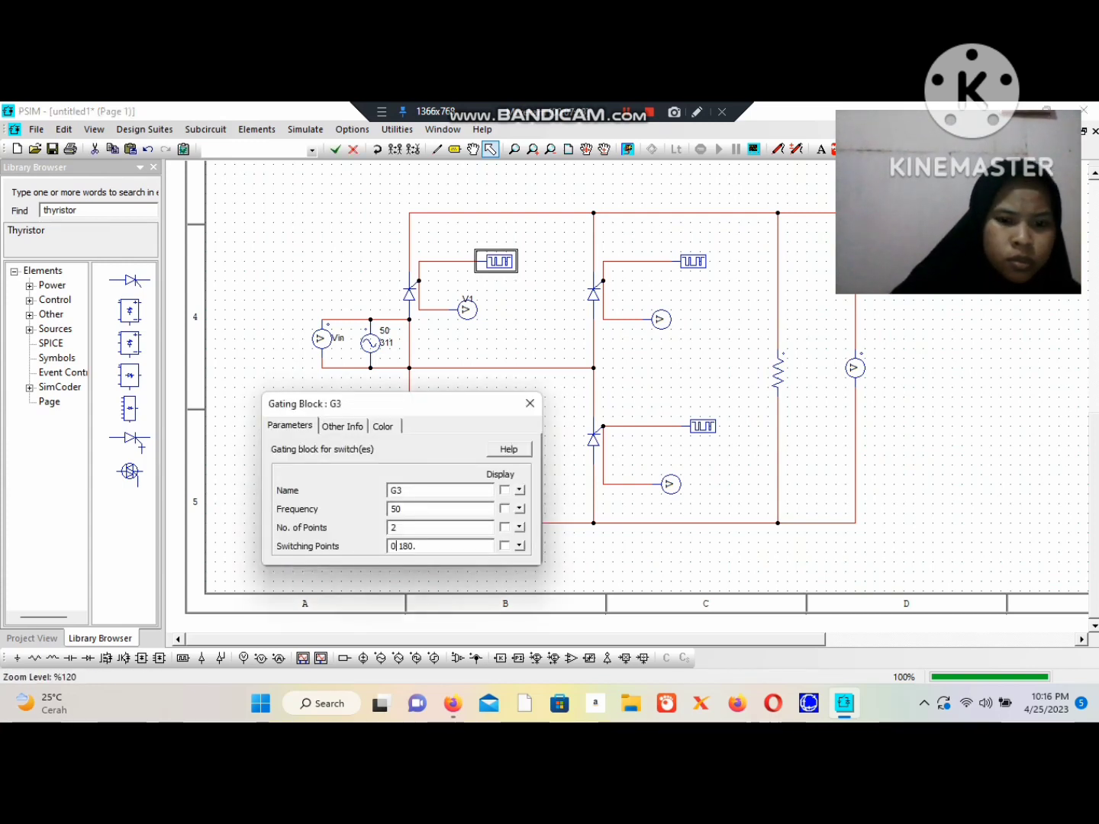
key(BackSpace)
text(45)
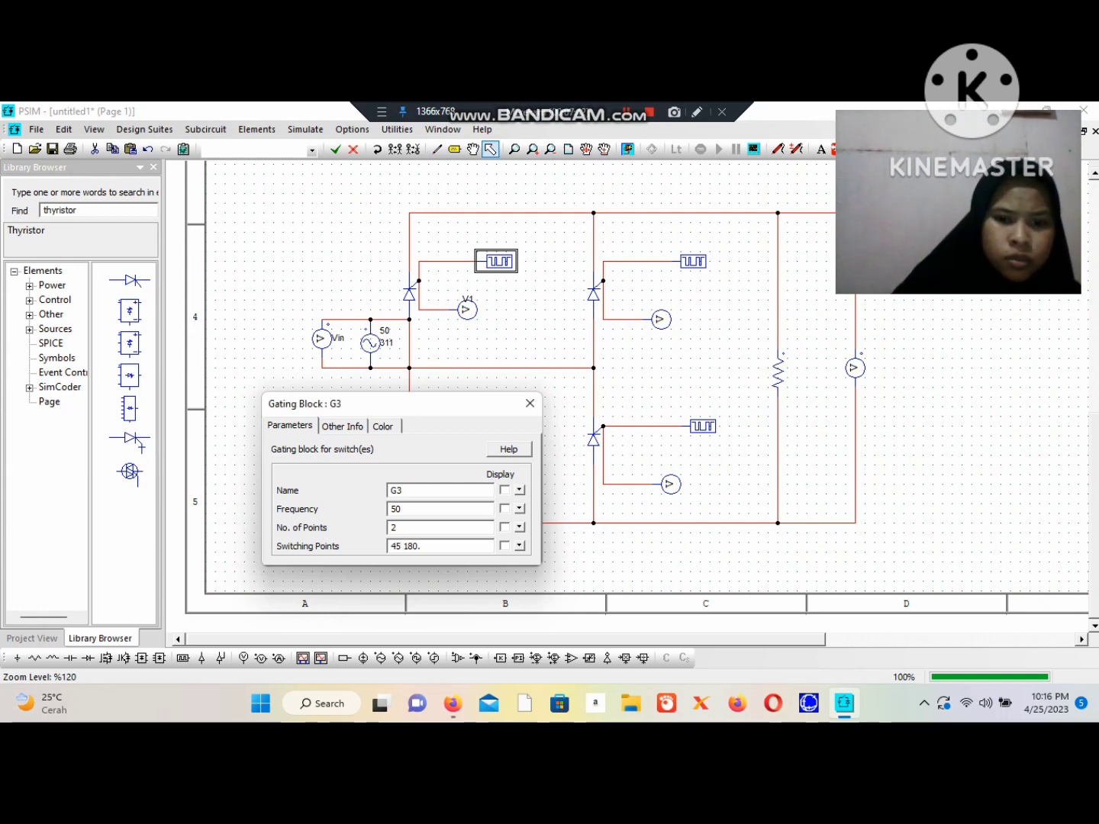
click(505, 508)
click(529, 403)
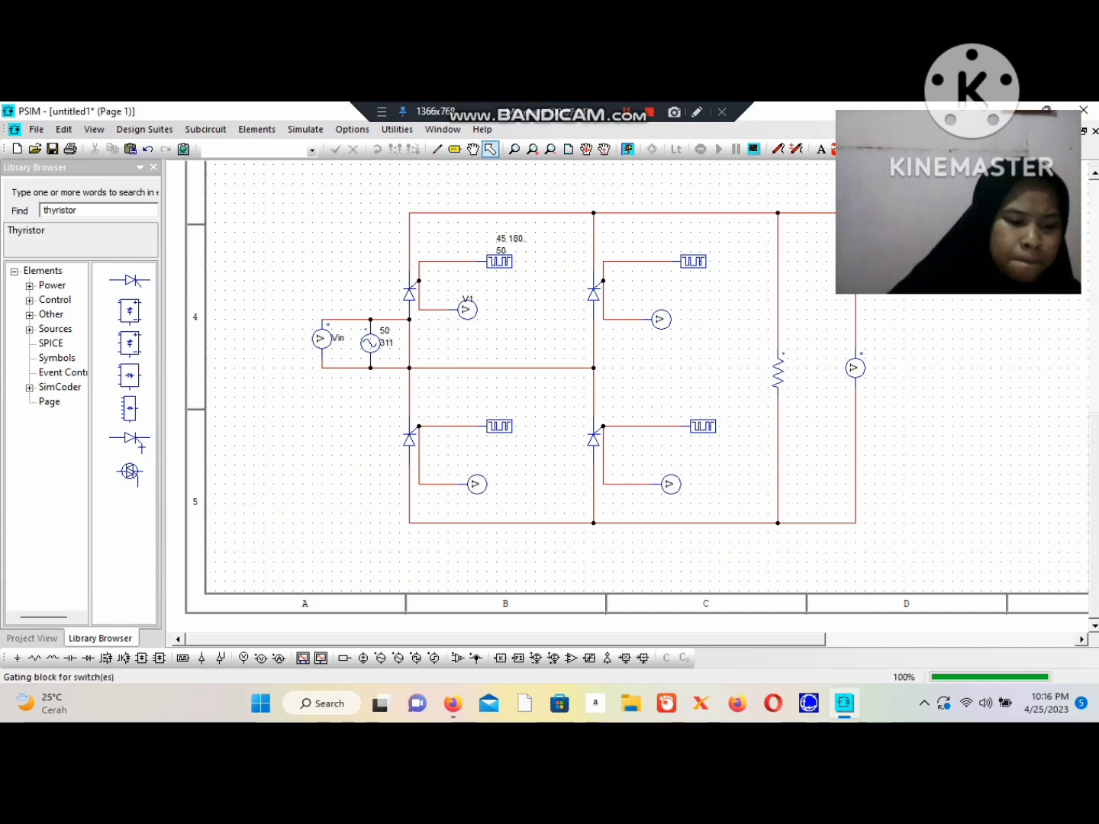
- Set the first lower thyristor's gating block to switching points 180 360. and frequency 50, displaying both values
double_click(499, 425)
click(396, 545)
key(BackSpace)
text(1)
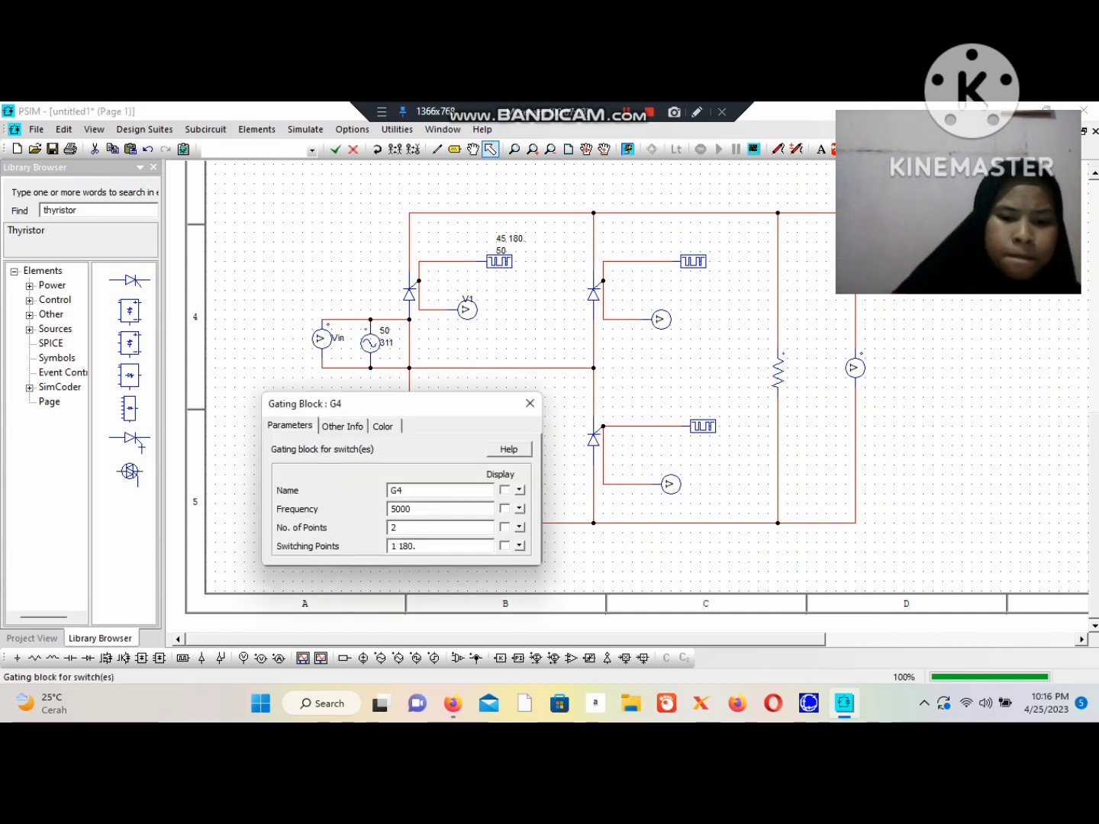
text(80)
key(End)
key(BackSpace)
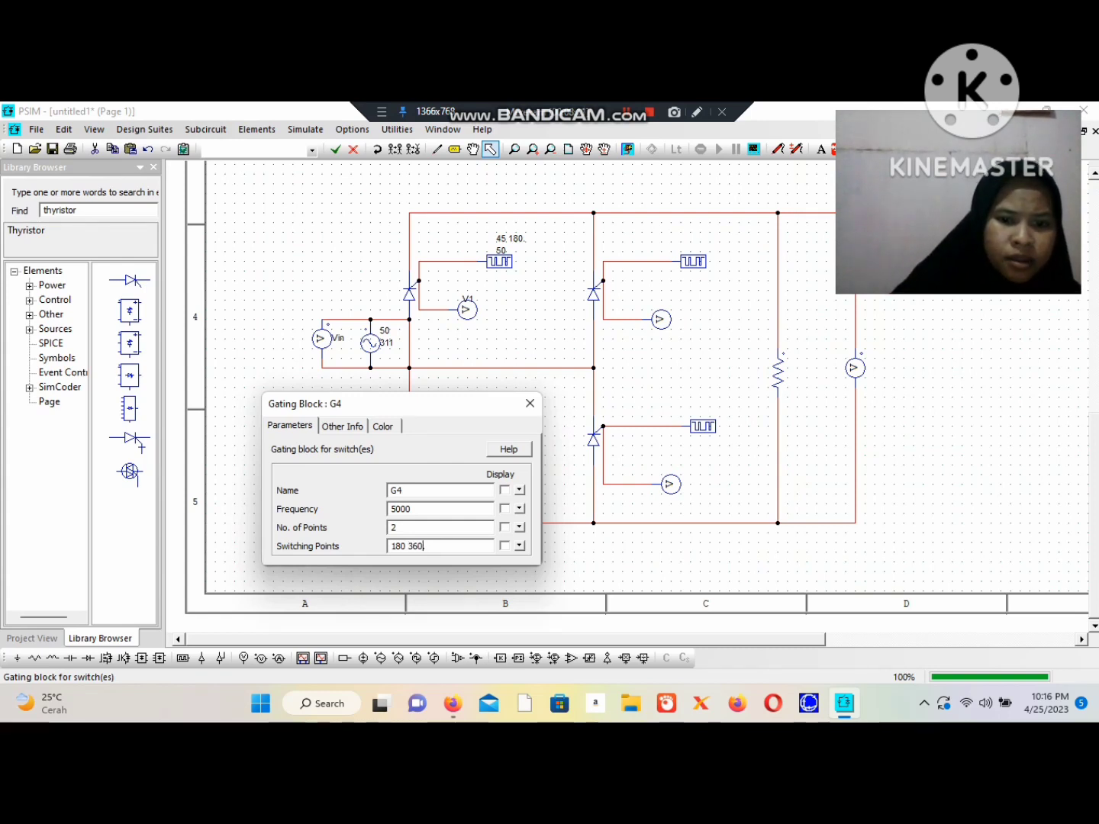
click(505, 546)
click(413, 509)
key(BackSpace)
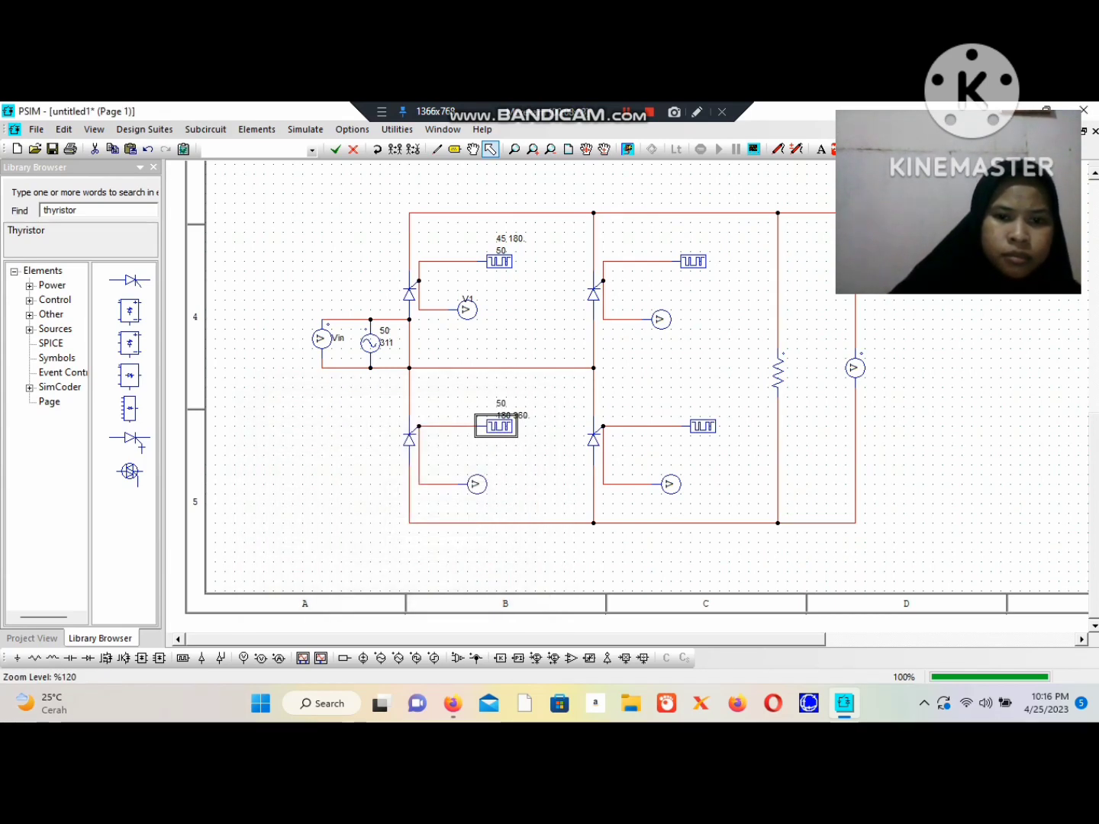
- Display the name V3 of the first lower thyristor's gate probe on the schematic
click(530, 403)
double_click(477, 484)
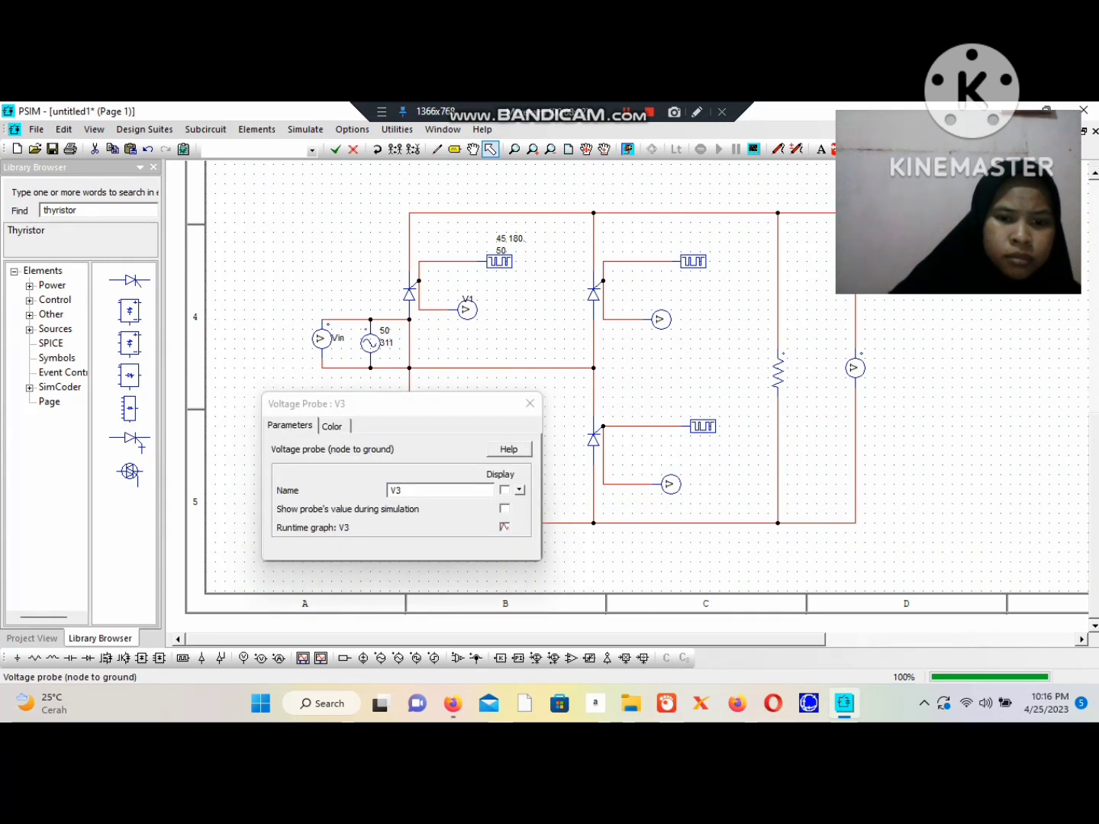
click(505, 490)
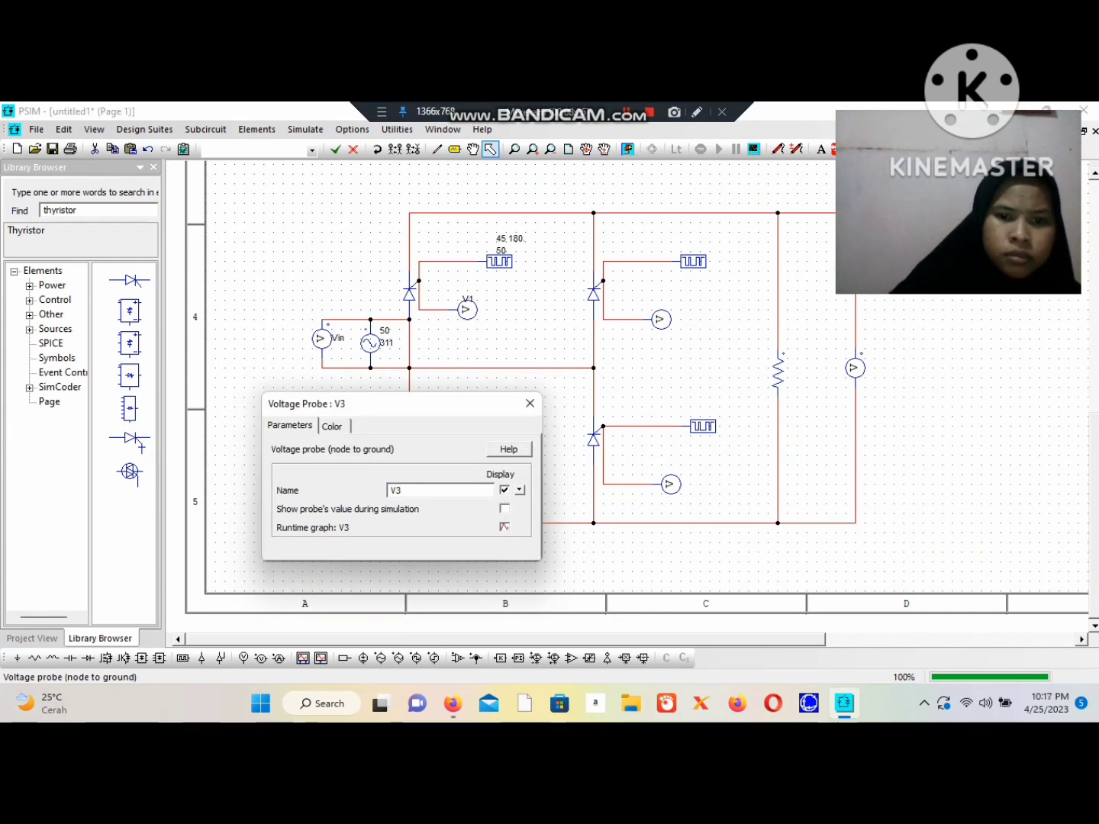
click(530, 402)
key(Escape)
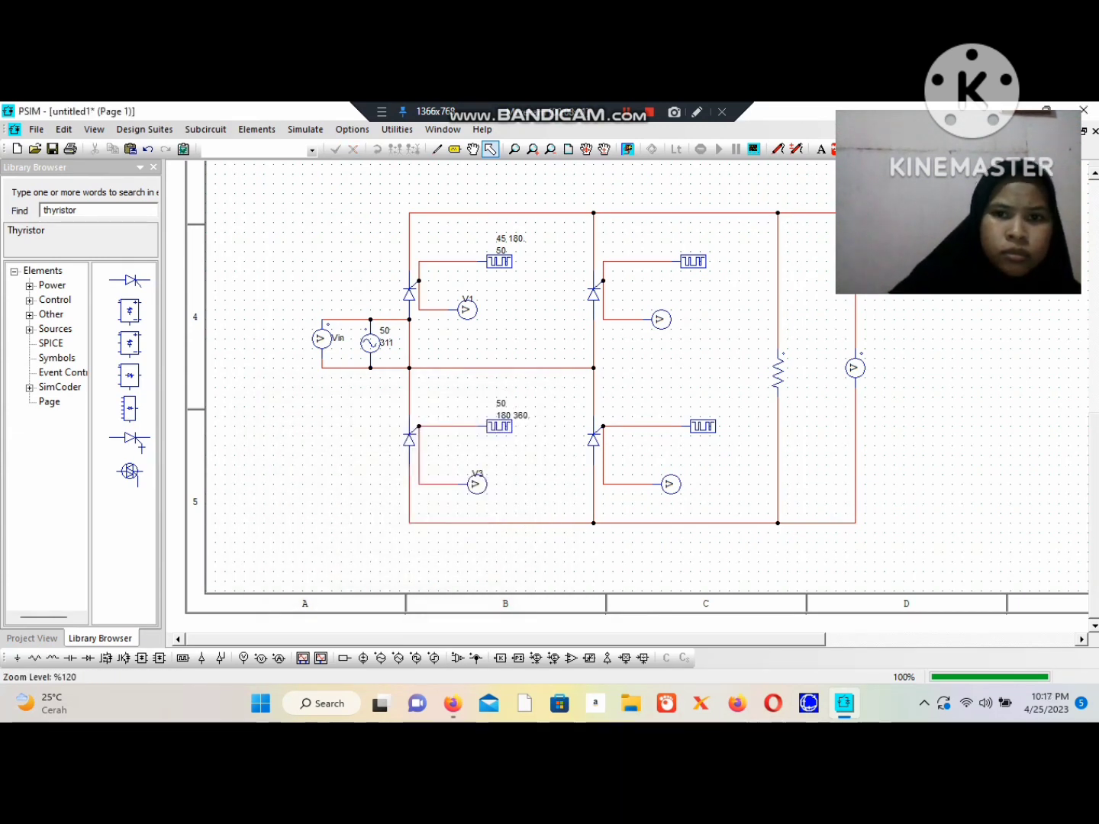
- Set the second upper thyristor's gating block to frequency 50 and switching points 180 360., displaying both values
double_click(693, 261)
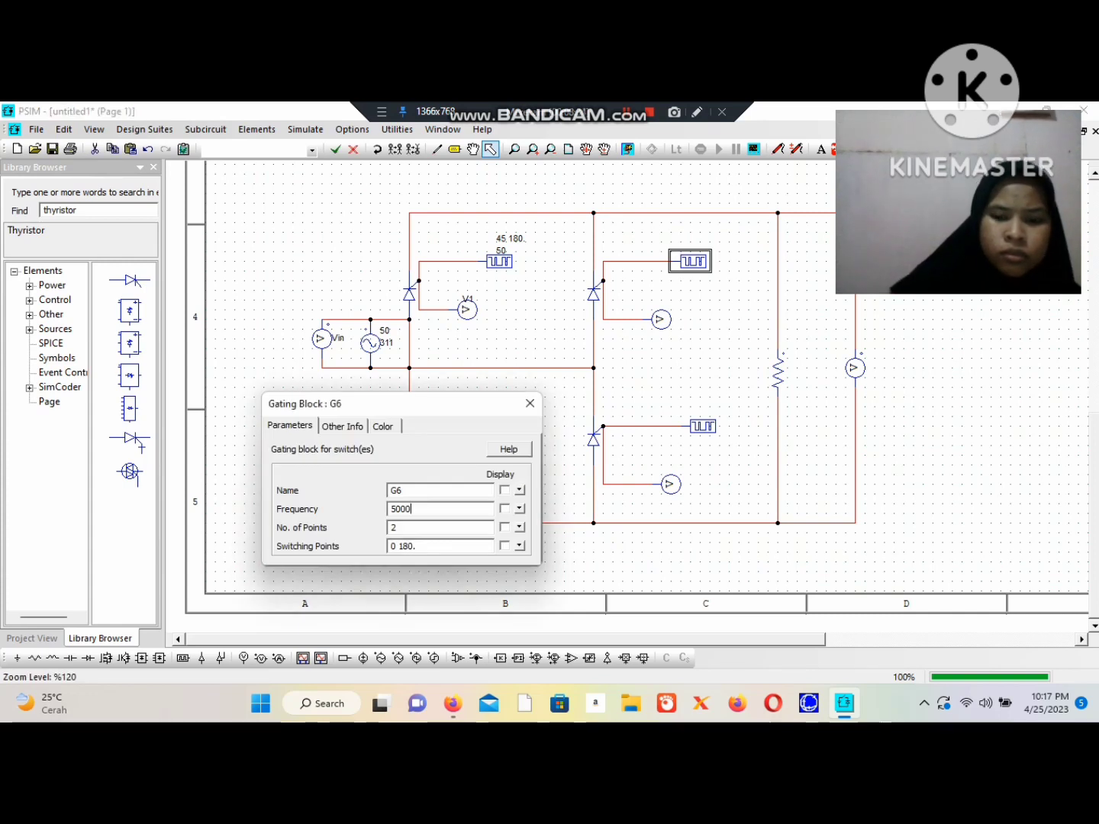
key(BackSpace)
key(BackSpace)
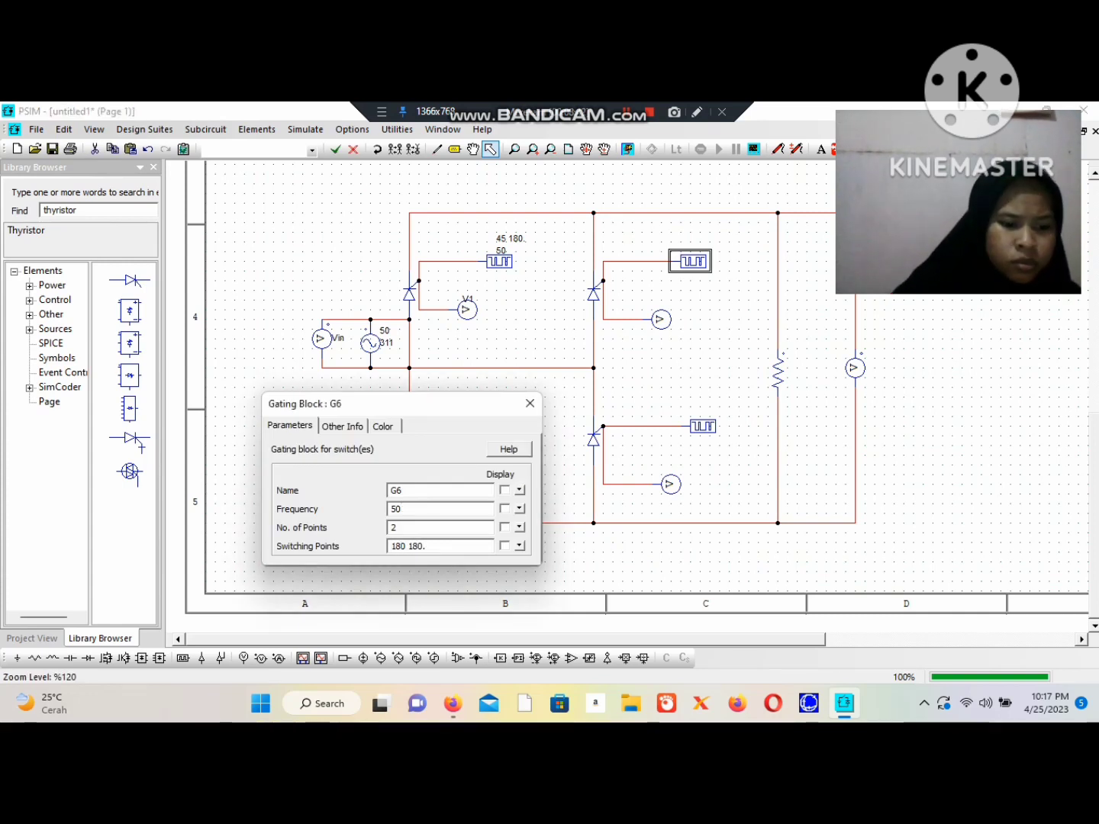
key(BackSpace)
text(36)
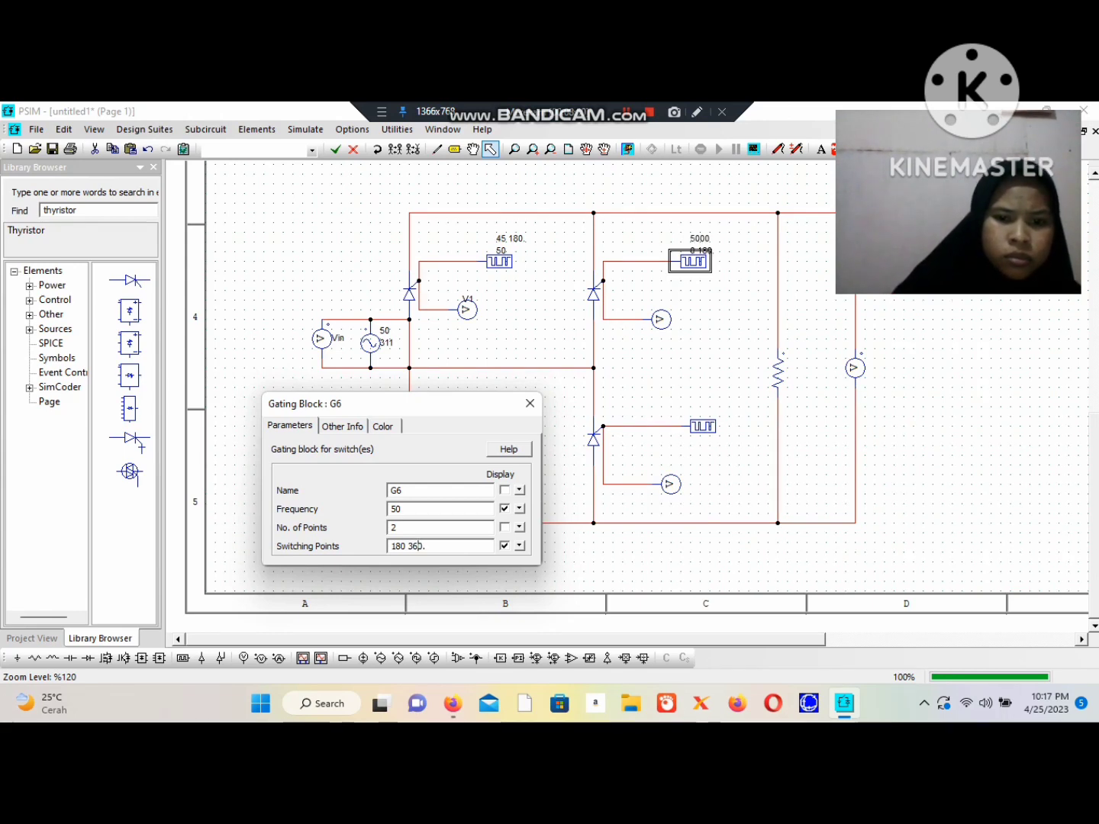
click(530, 402)
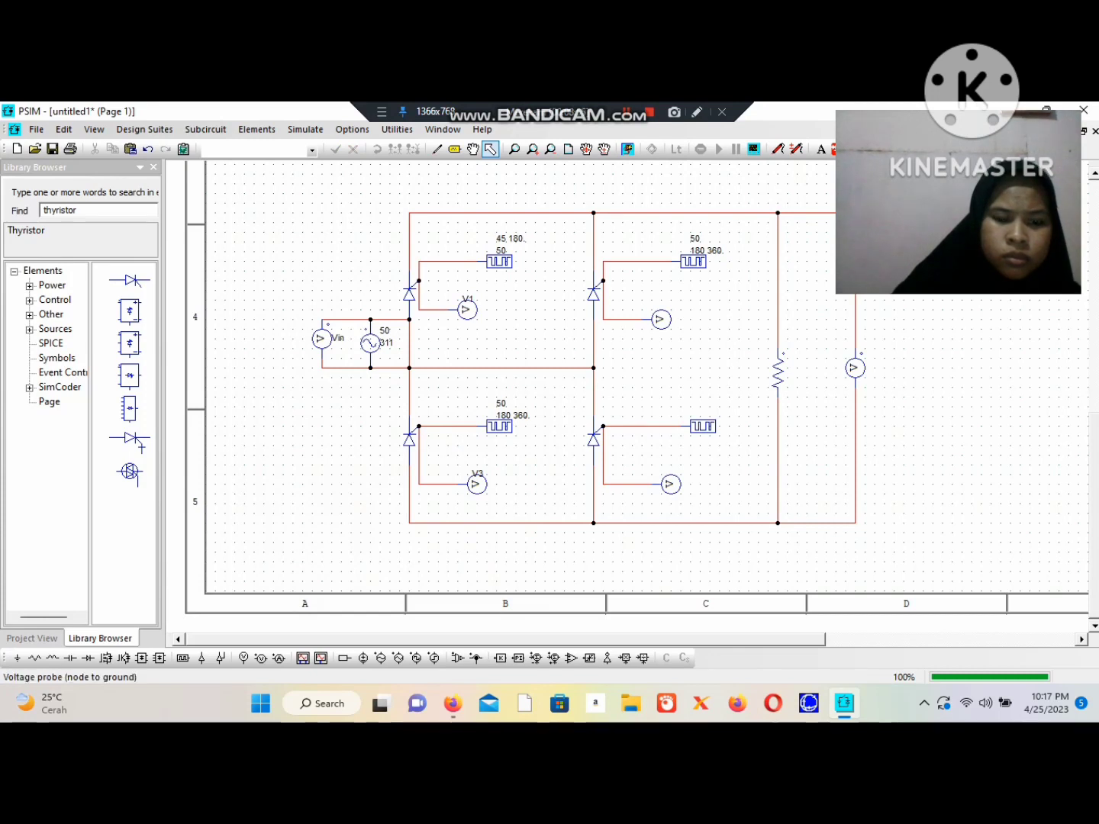
- Rename the second upper thyristor's gate probe as V2 and display its name on the schematic
double_click(658, 319)
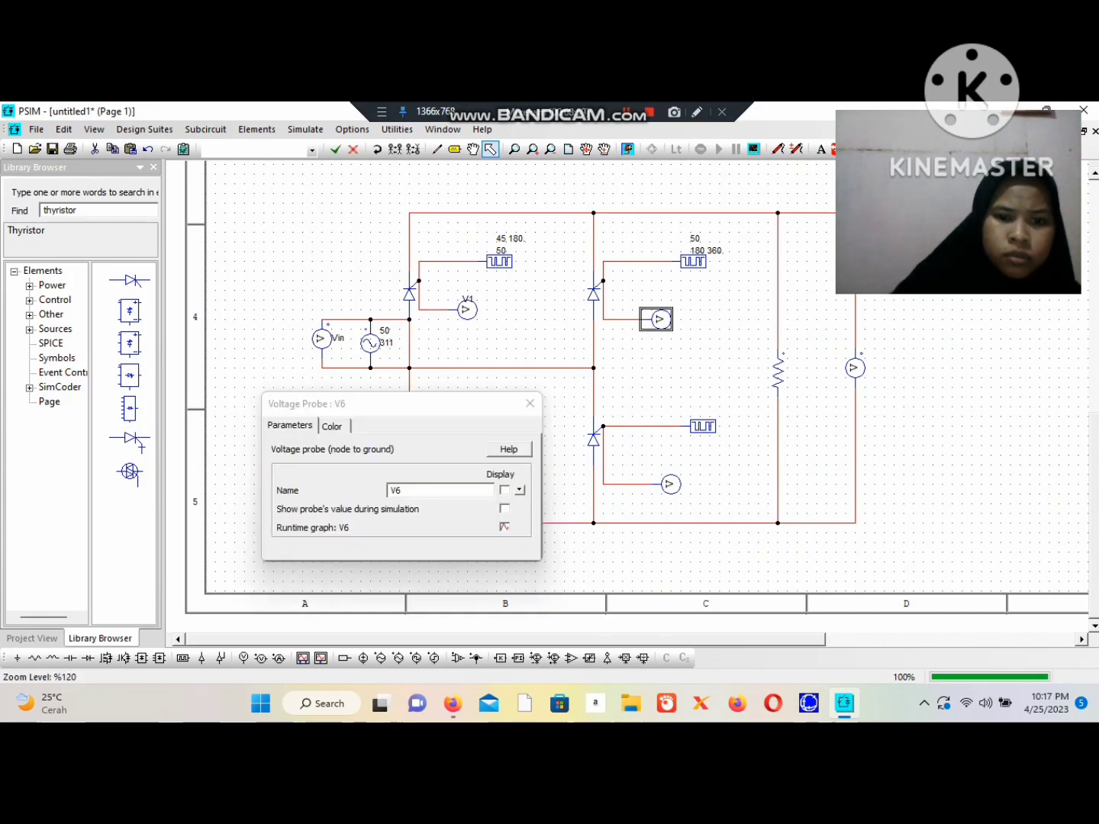
click(441, 490)
key(BackSpace)
text(2)
click(505, 490)
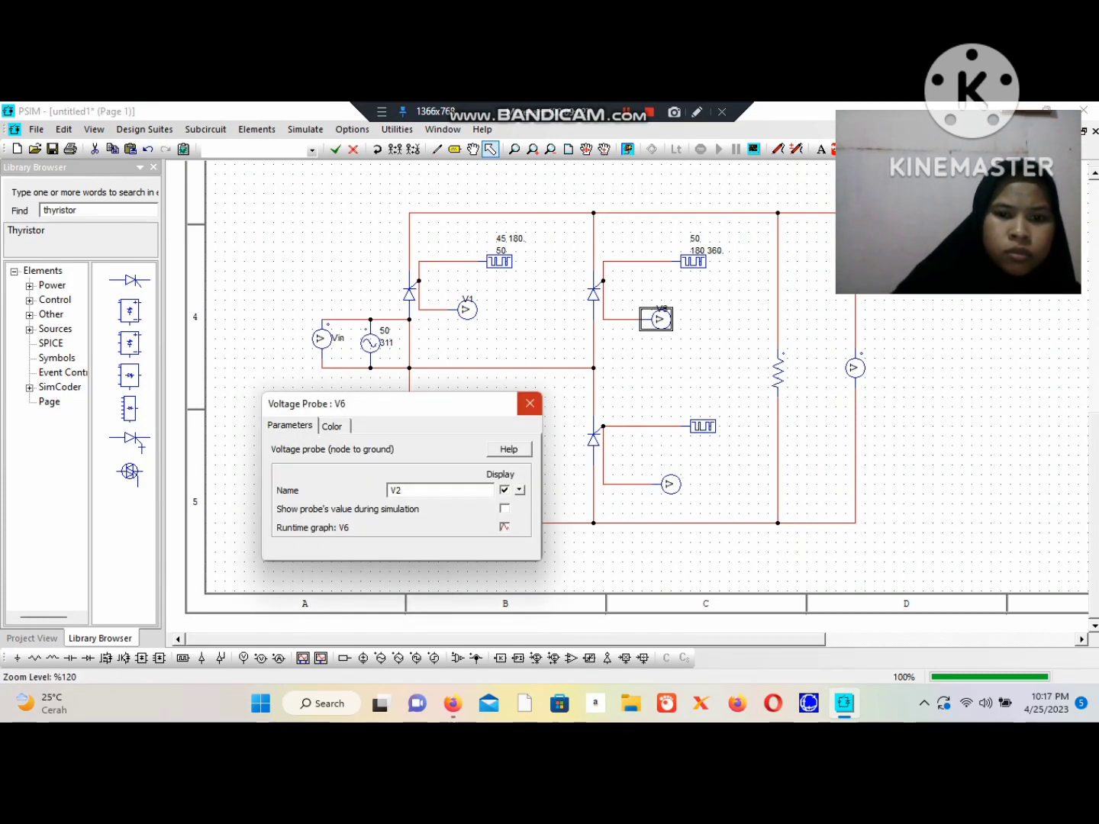
click(530, 402)
- Set the second lower thyristor's gating block to frequency 50 and switching points 45 180., displaying both values
double_click(703, 426)
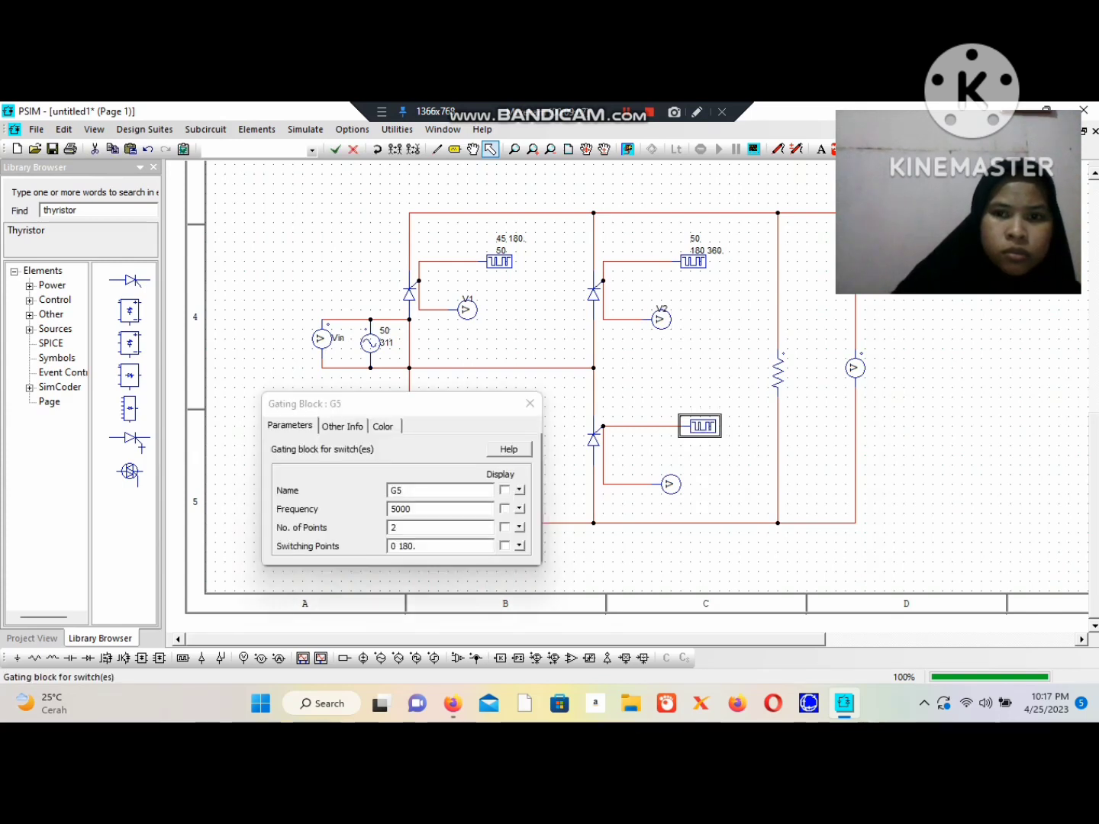
key(BackSpace)
key(BackSpace)
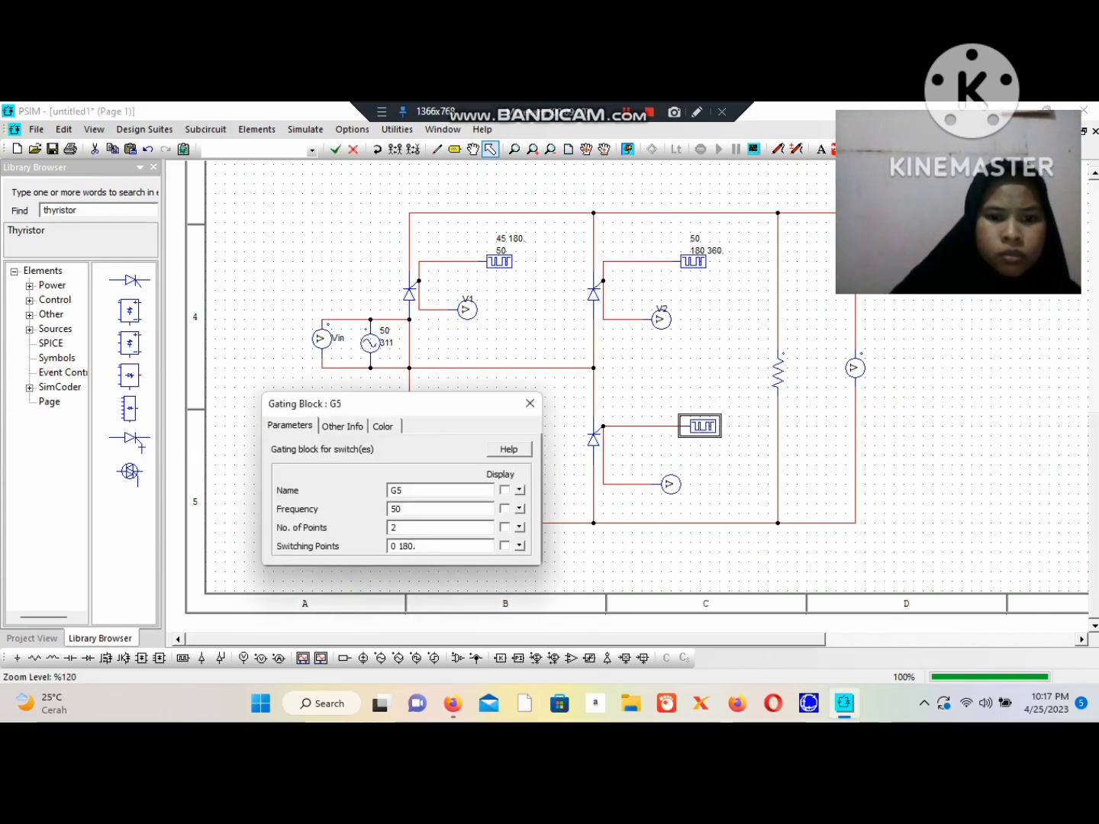
click(395, 546)
key(BackSpace)
text(45)
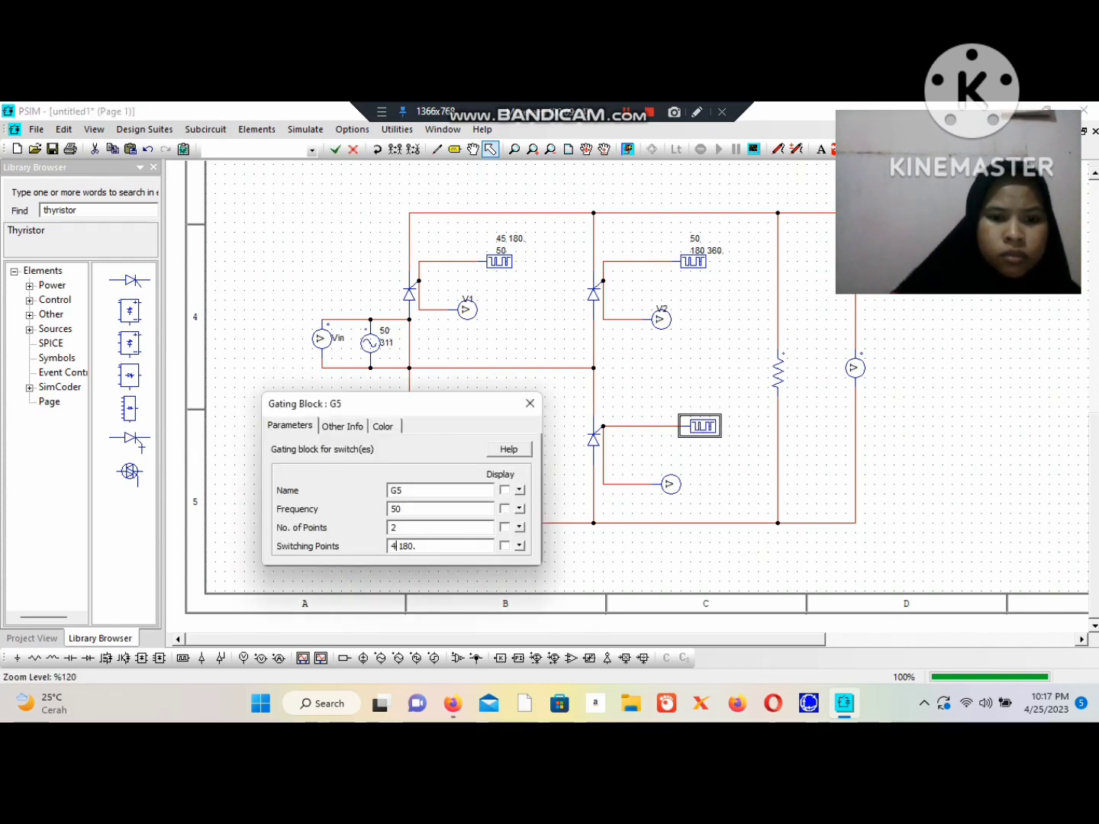
click(504, 508)
click(504, 547)
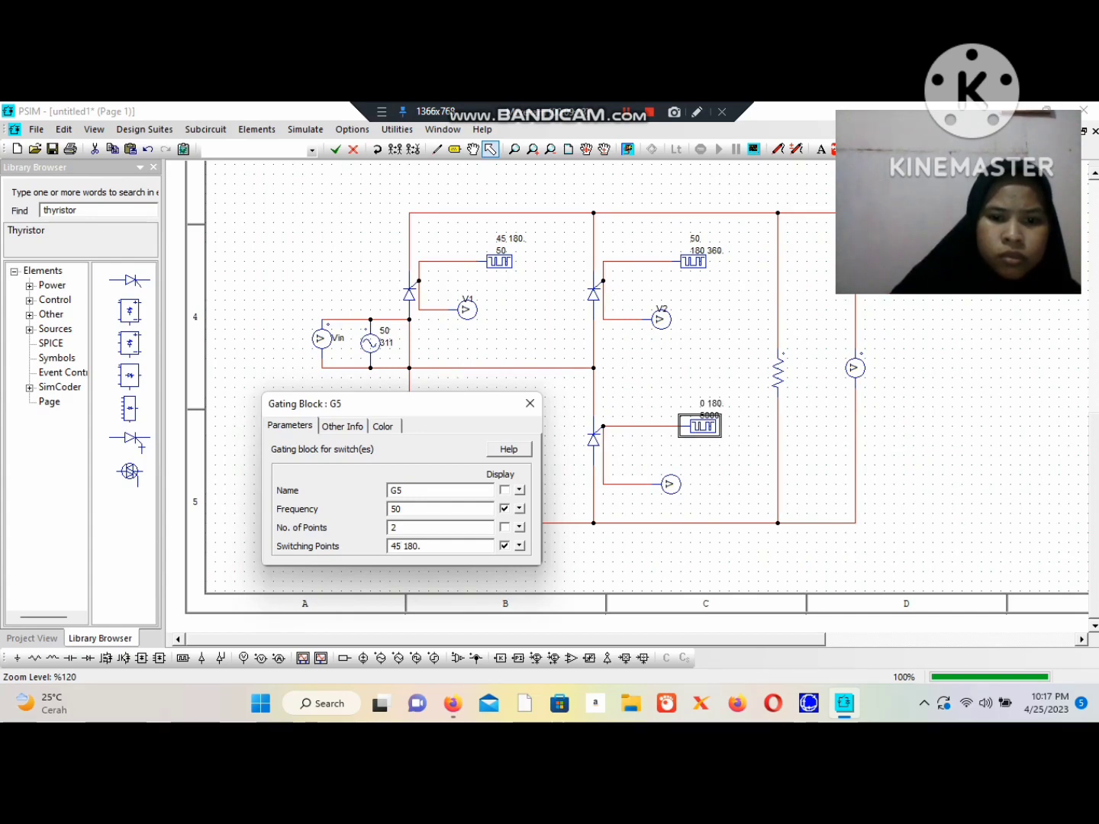
click(530, 403)
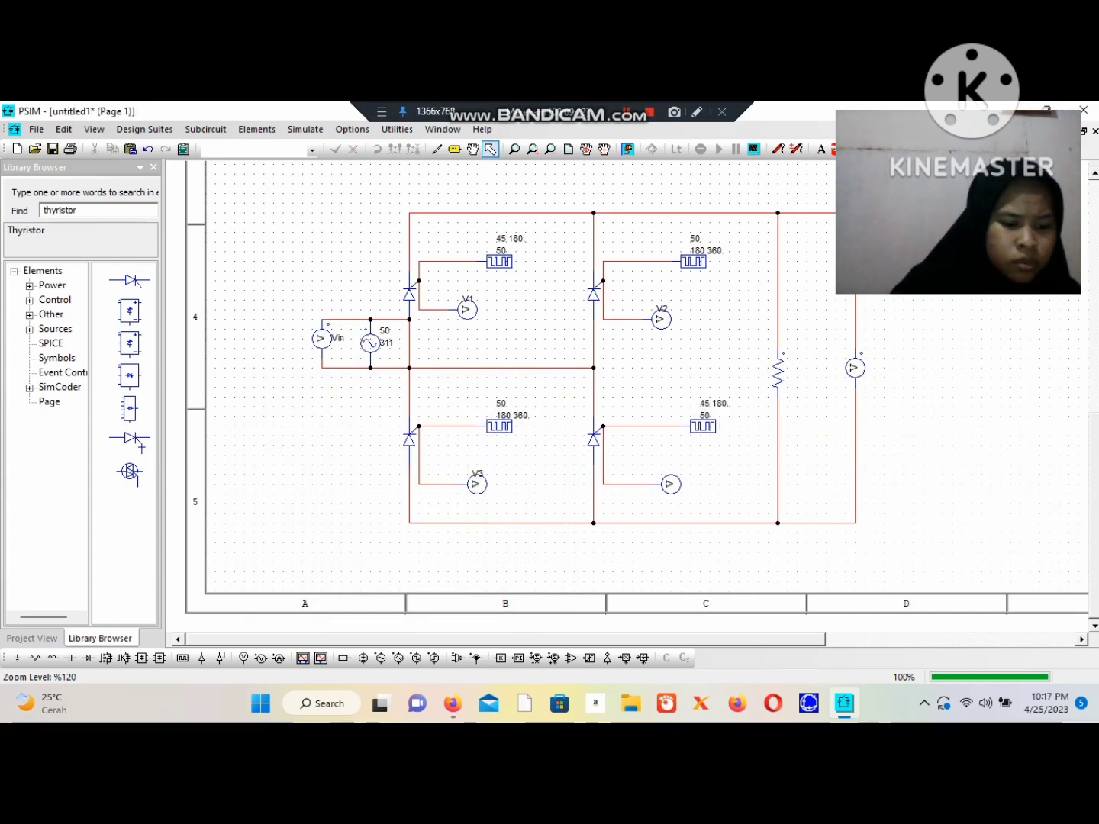
- Rename the second lower thyristor's gate probe as V4 and display its name on the schematic
double_click(669, 484)
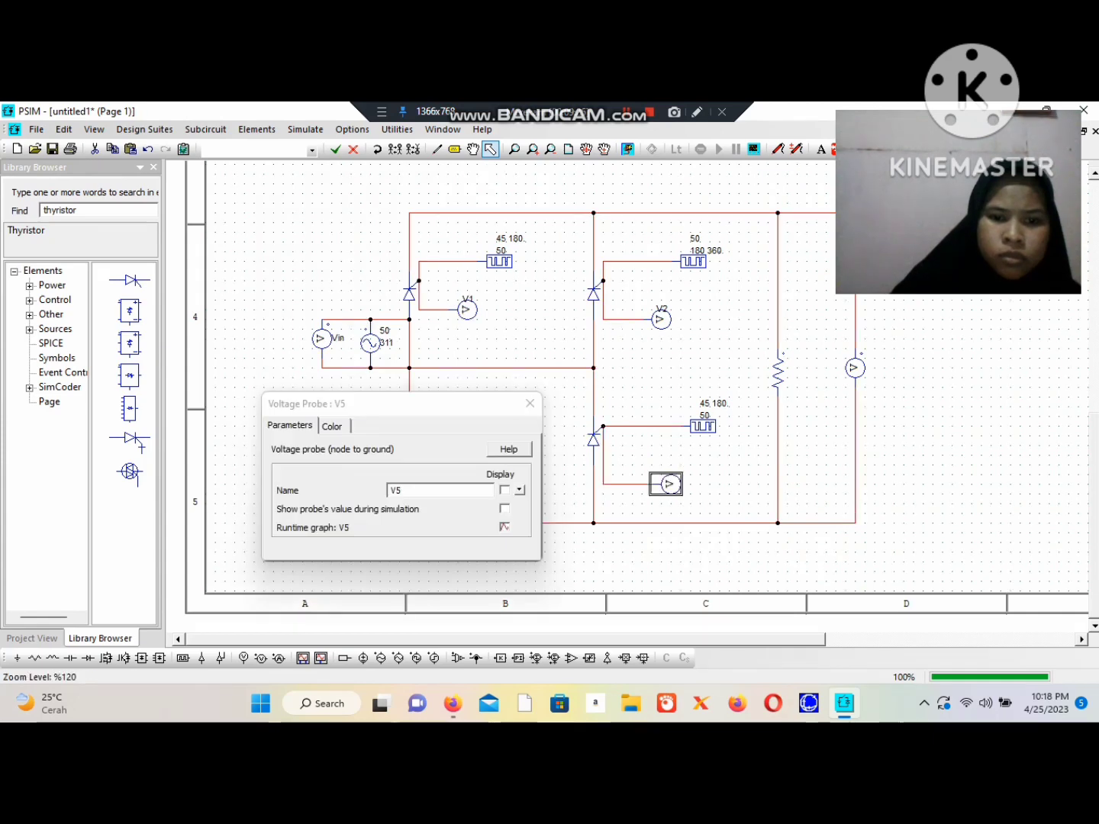
key(BackSpace)
text(4)
click(505, 491)
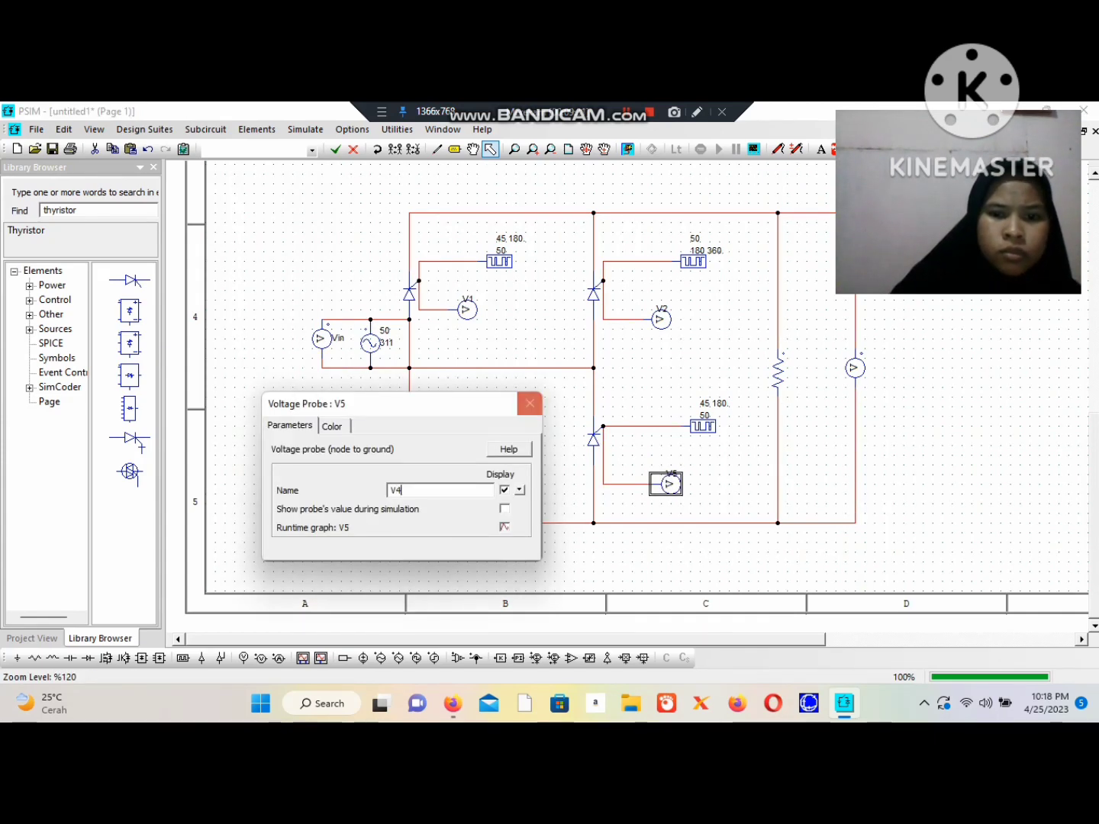
click(530, 403)
- Set the load resistor's resistance to 12 and display the value on the schematic
double_click(778, 373)
click(397, 527)
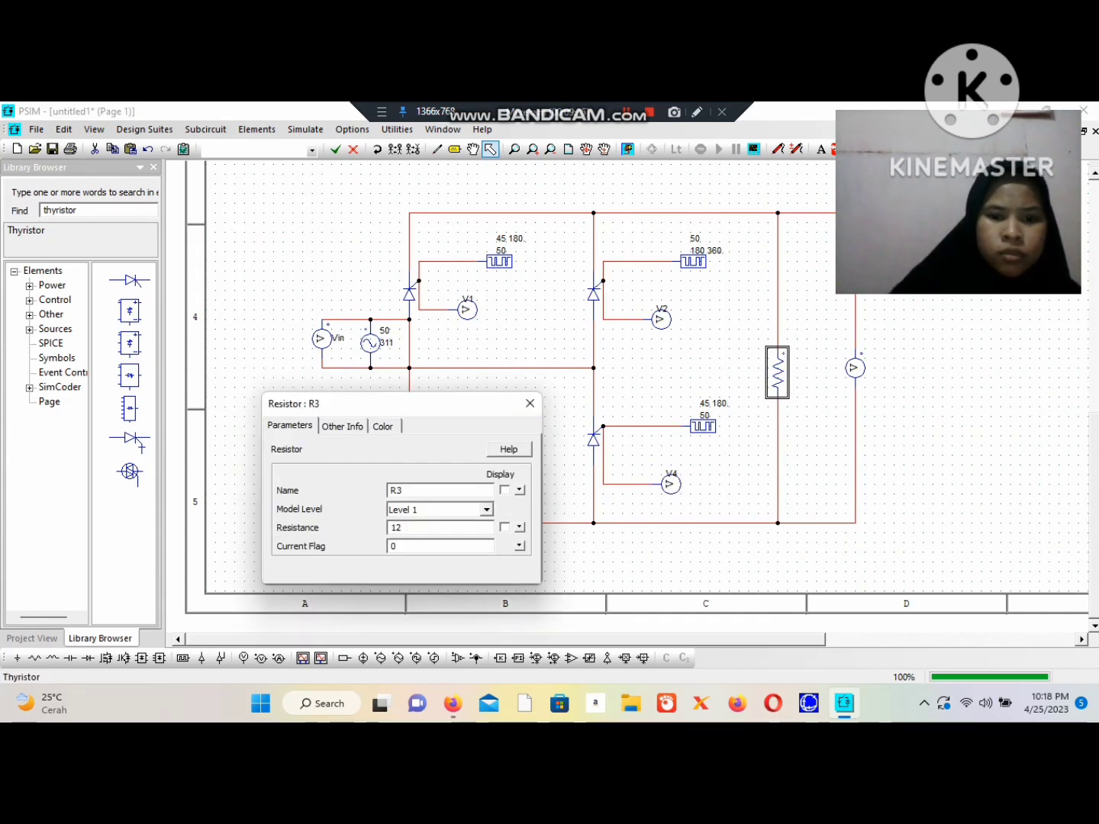
click(504, 526)
click(531, 403)
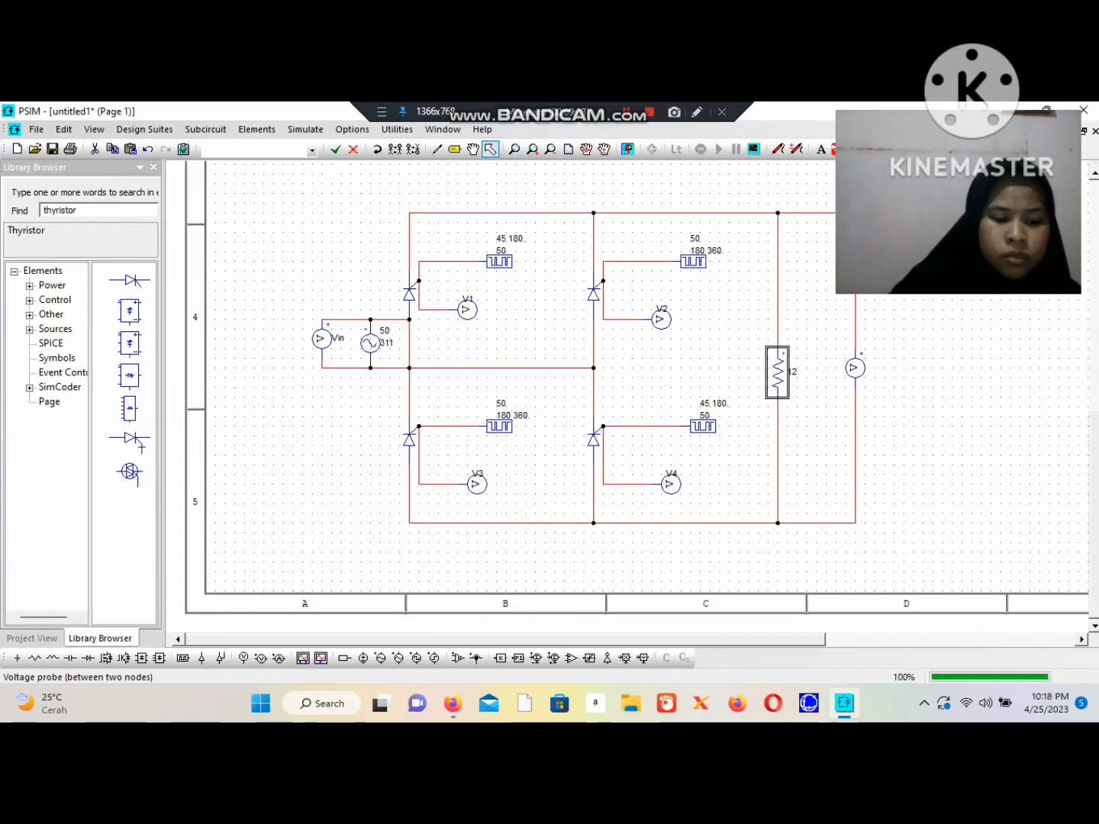
- Rename the voltage probe across the load as Vout and display its name on the schematic
double_click(855, 368)
text(V)
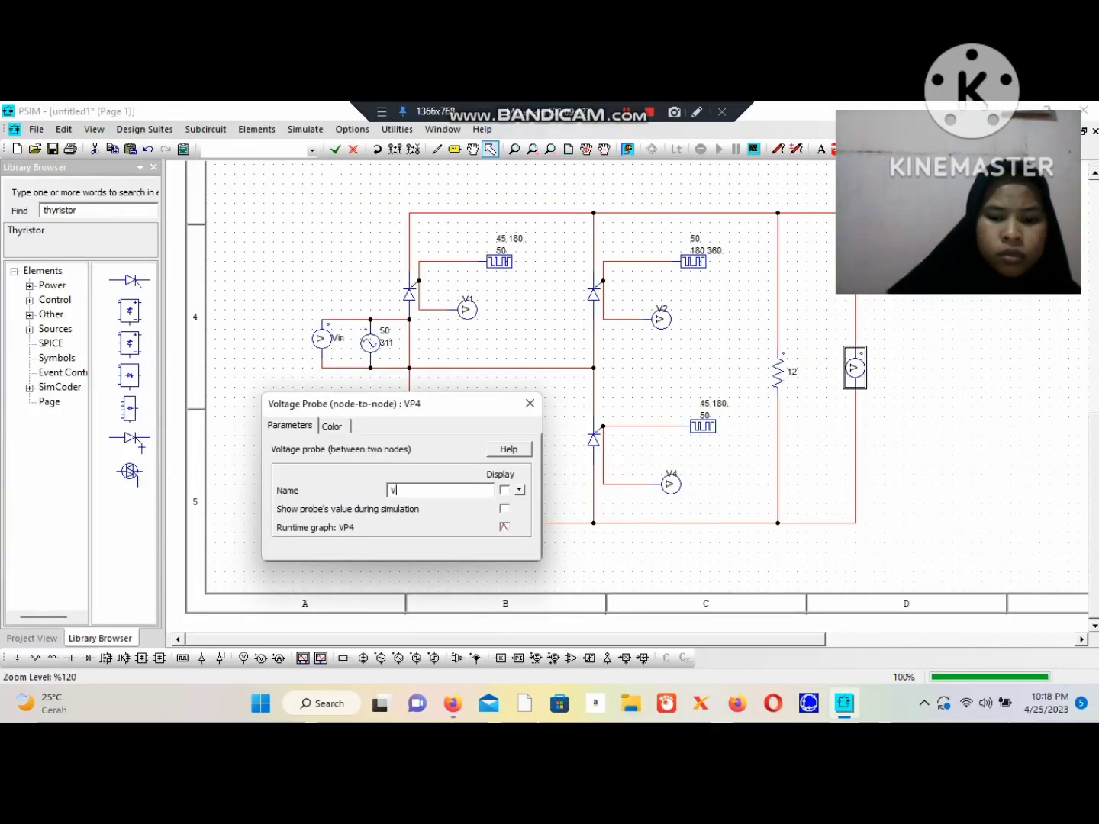
text(out)
click(505, 490)
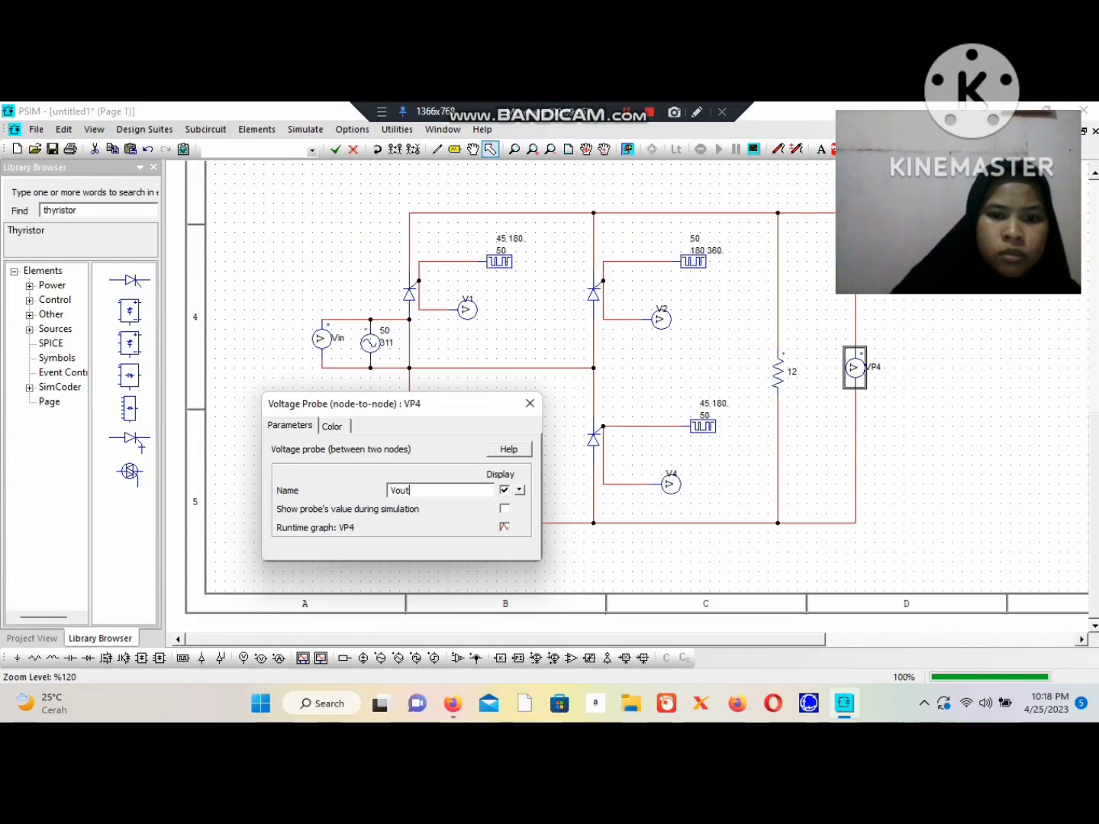
key(Return)
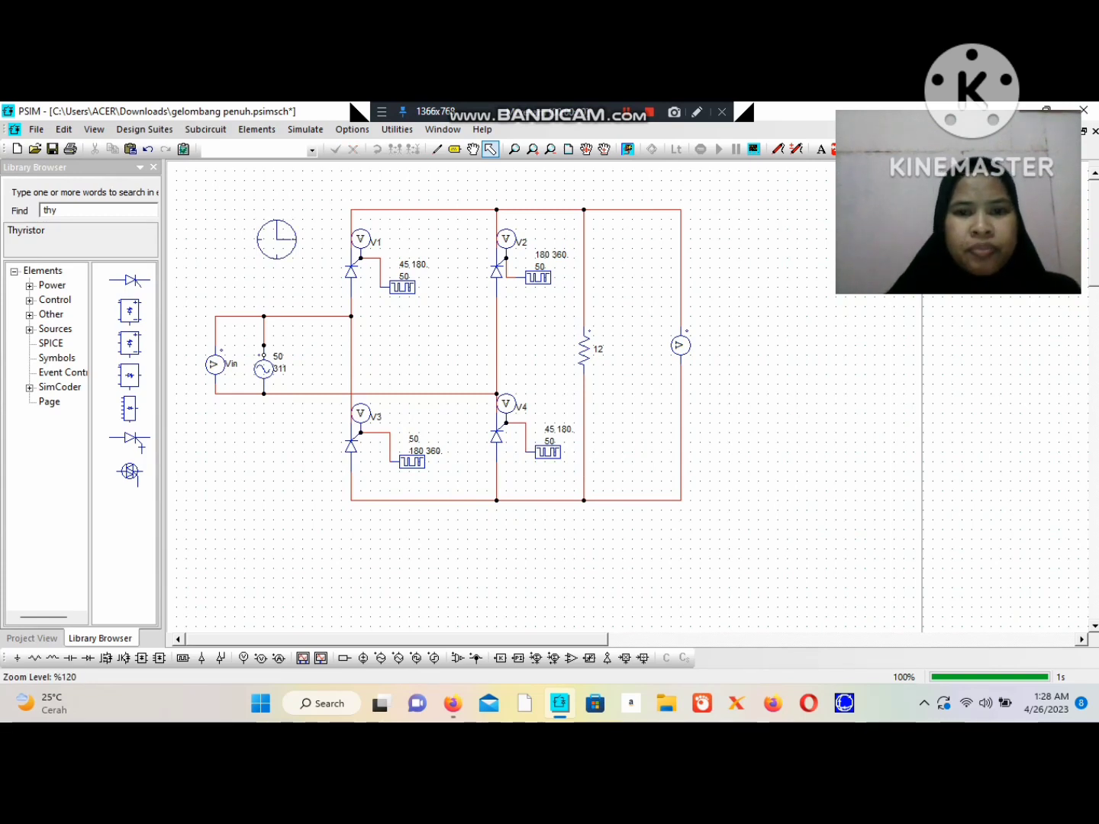
- Run the full-wave rectifier simulation and plot the Vin waveform in Simview
key(F8)
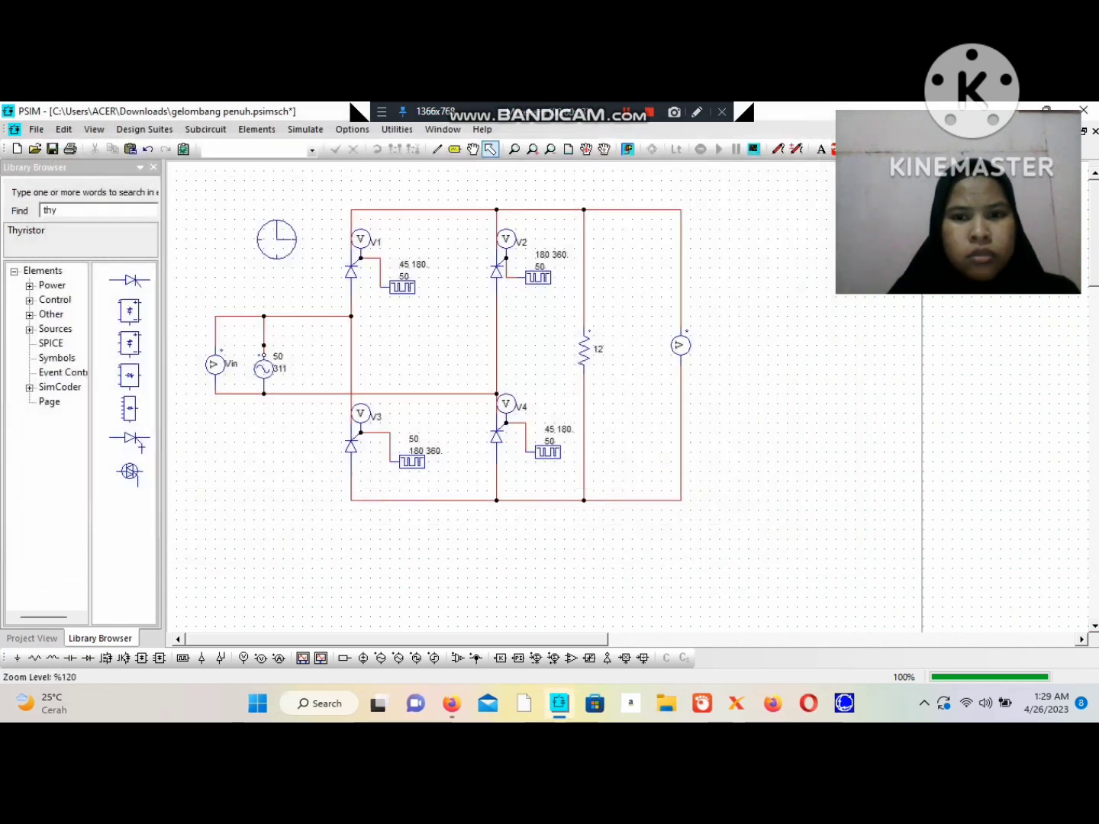
click(823, 134)
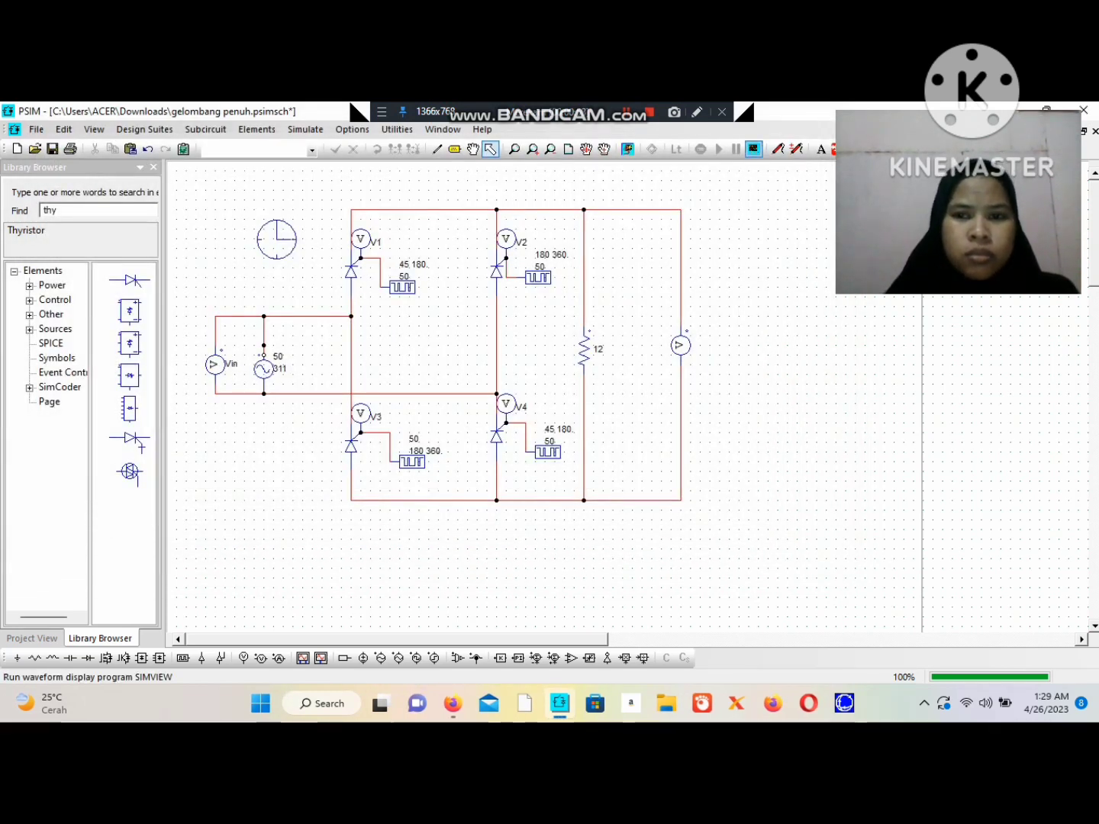
click(753, 149)
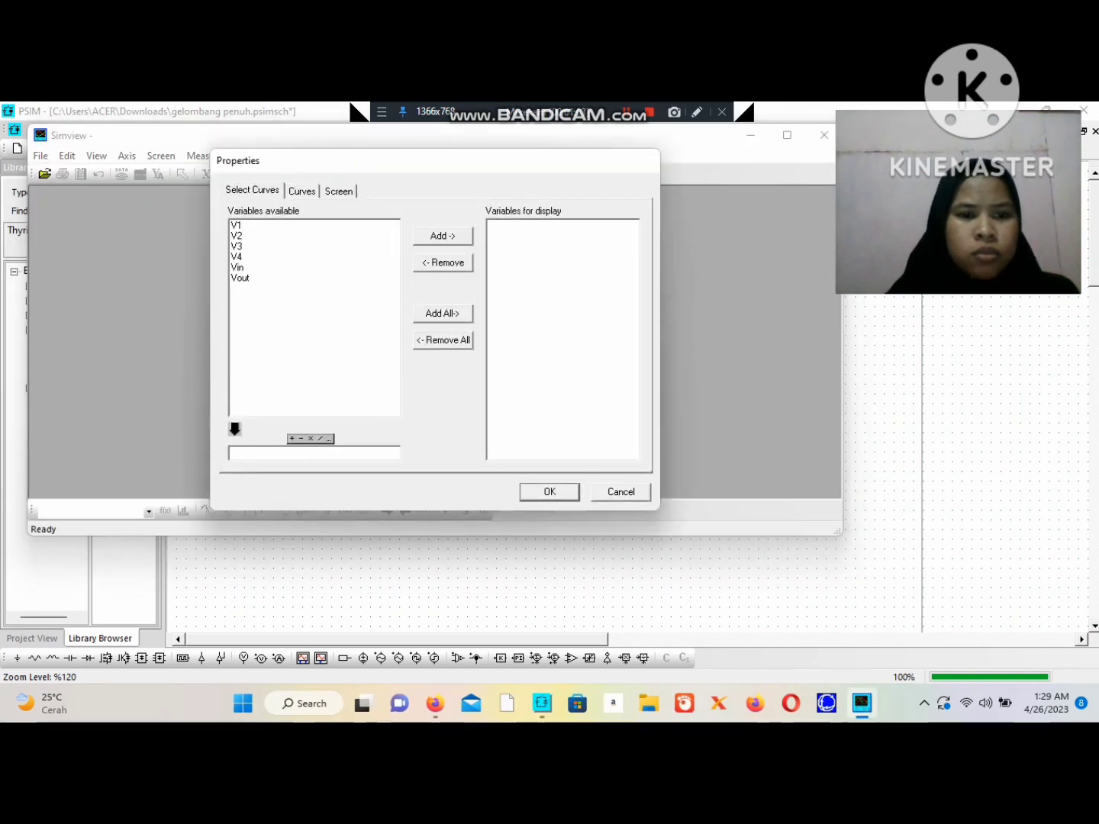
click(237, 267)
click(549, 491)
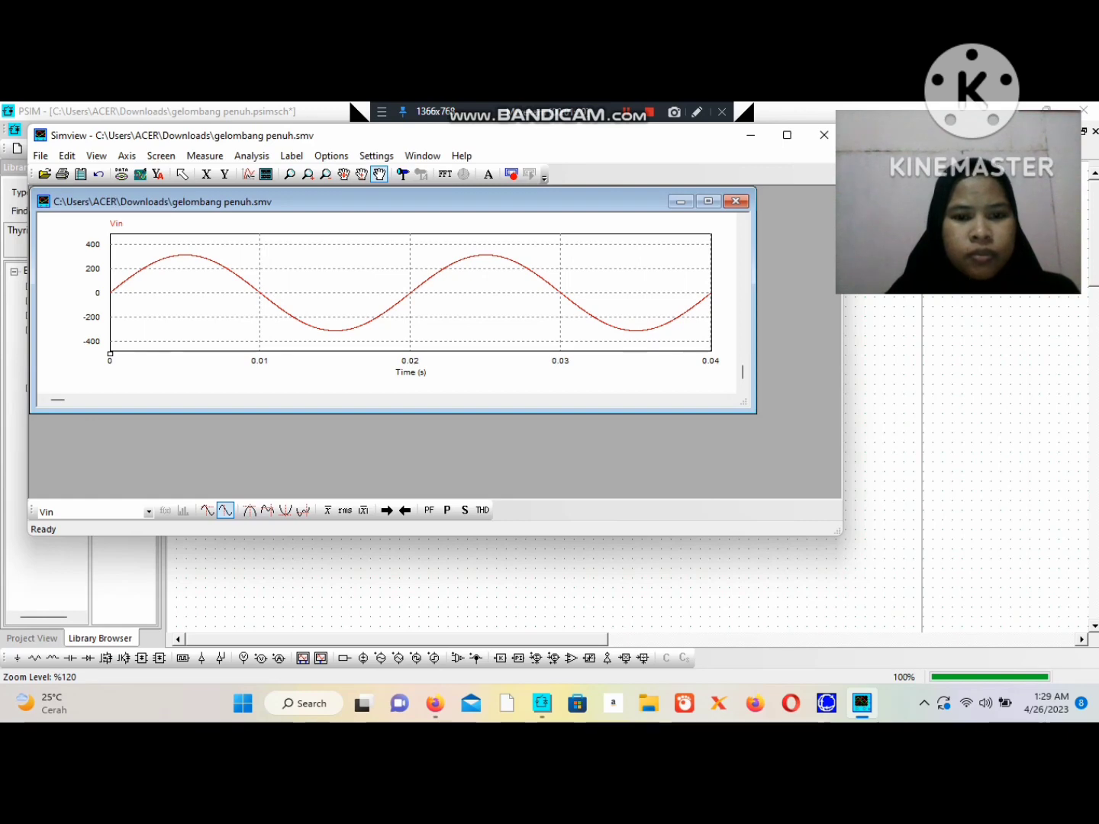
- Add separate plots for the gate signals V1 and V2 below the Vin waveform
click(265, 174)
click(237, 225)
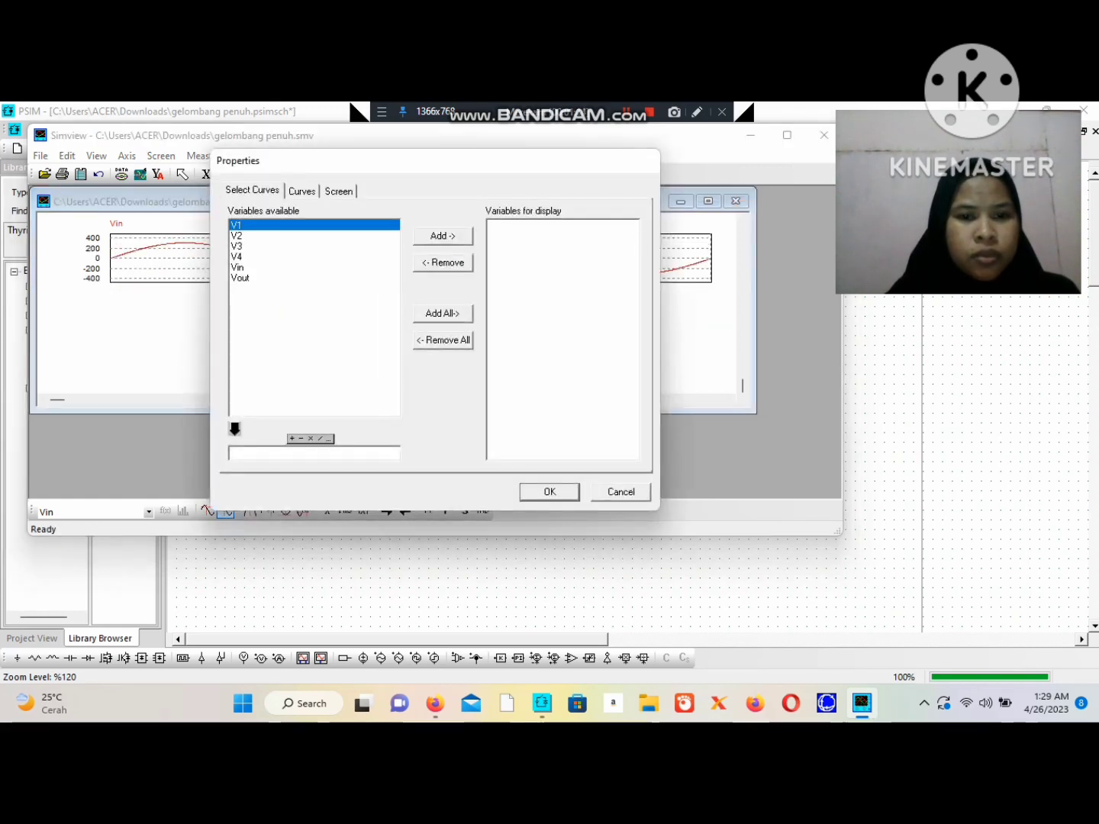
click(550, 493)
click(265, 175)
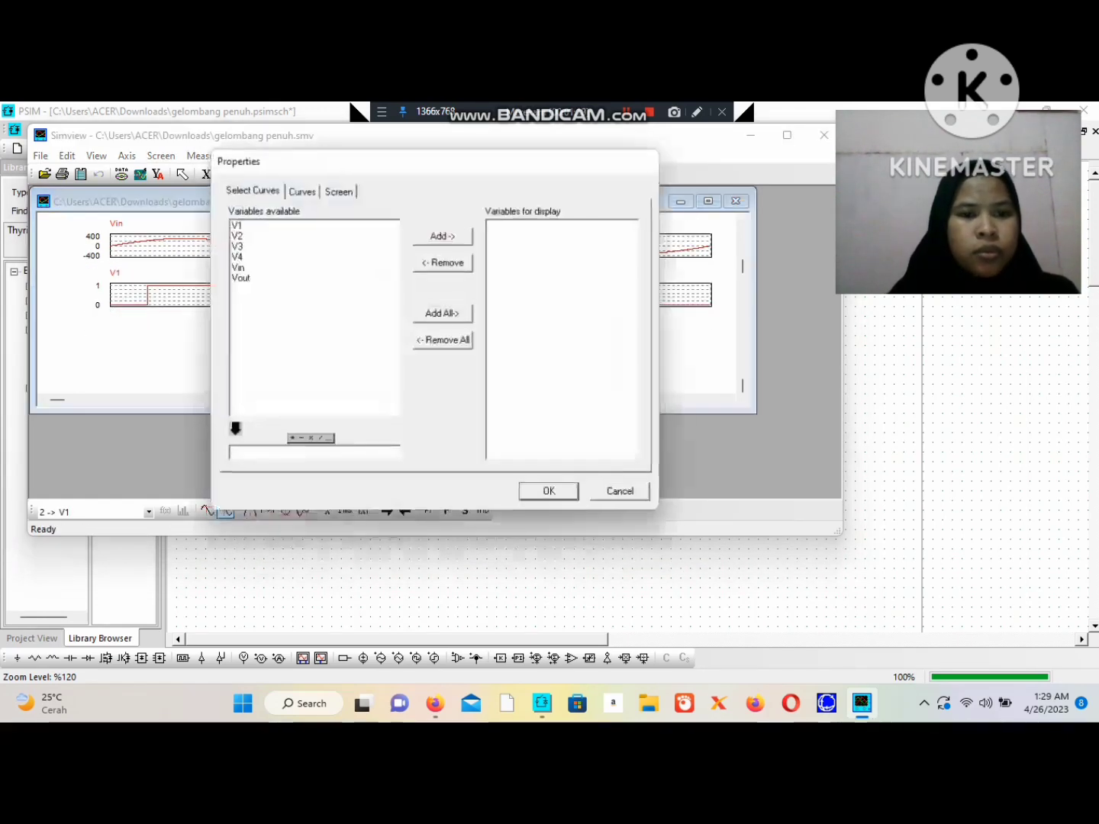
click(237, 236)
click(550, 492)
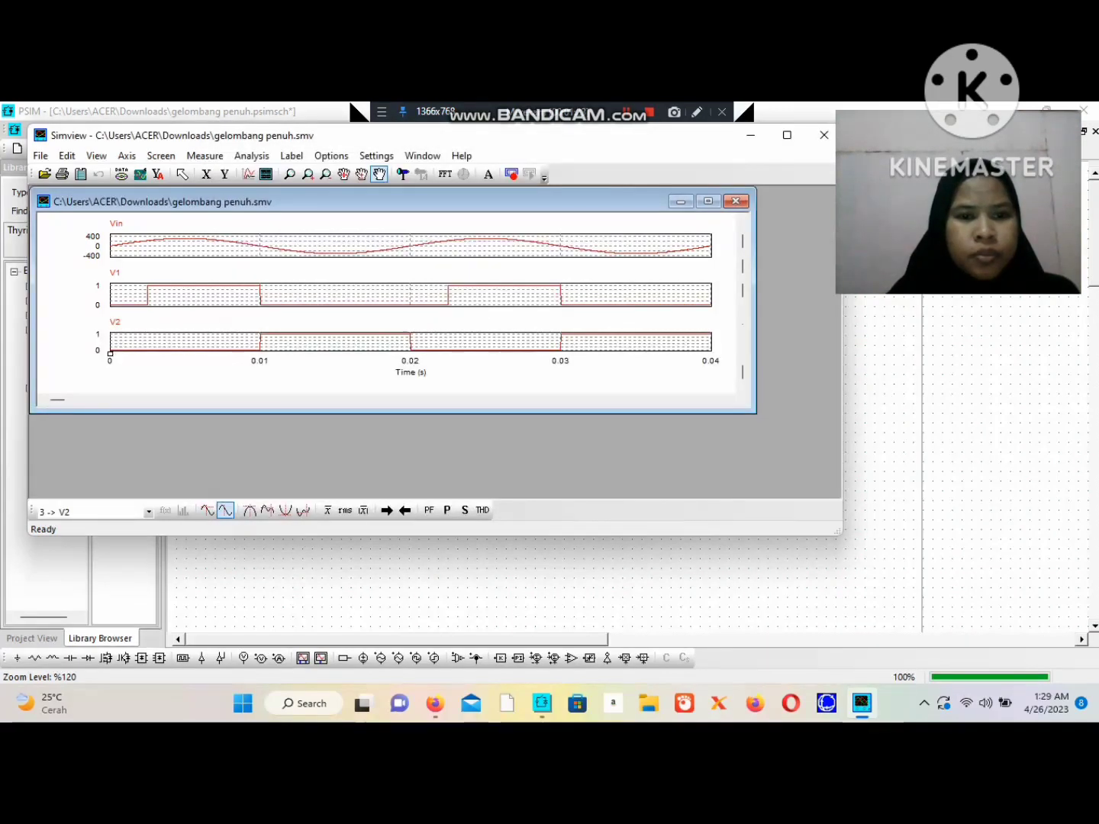
- Add separate plots for the gate signals V3 and V4 below V2
click(266, 174)
click(238, 246)
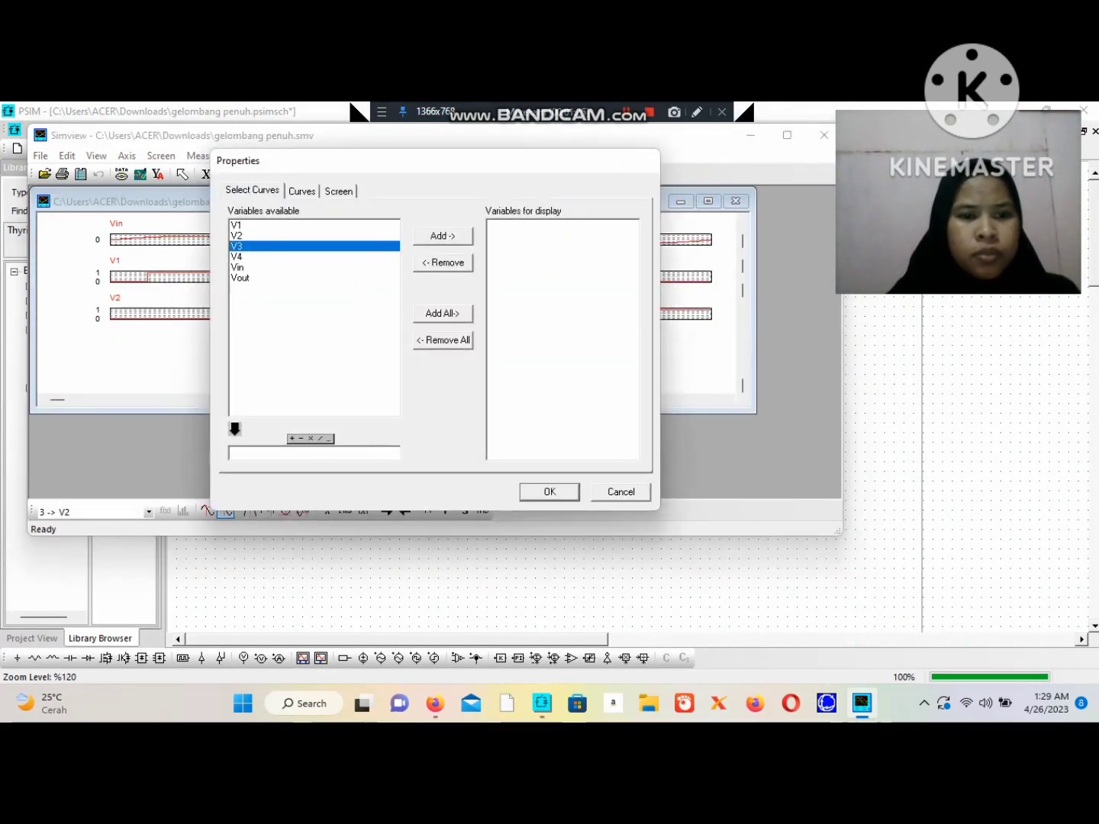
click(549, 492)
click(265, 174)
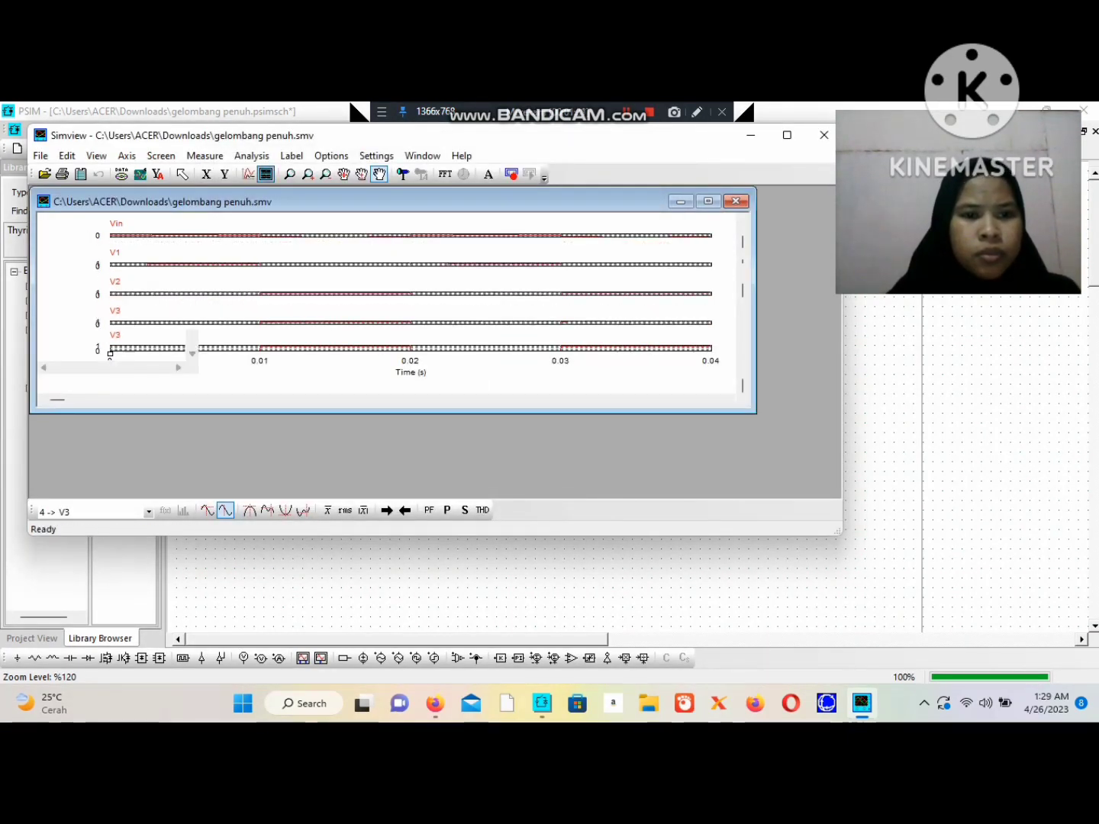
click(238, 258)
click(550, 492)
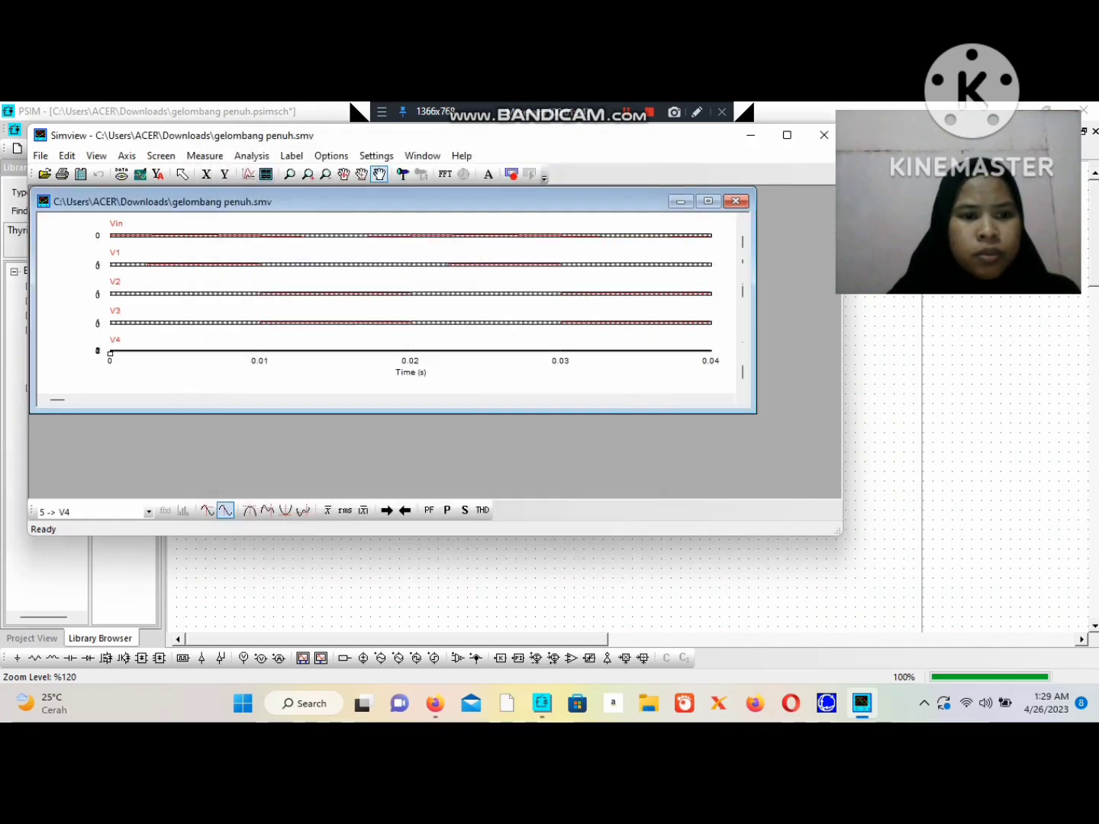
- Add Vout as a separate plot and calculate the RMS values of all curves in the maximized waveform window
click(266, 175)
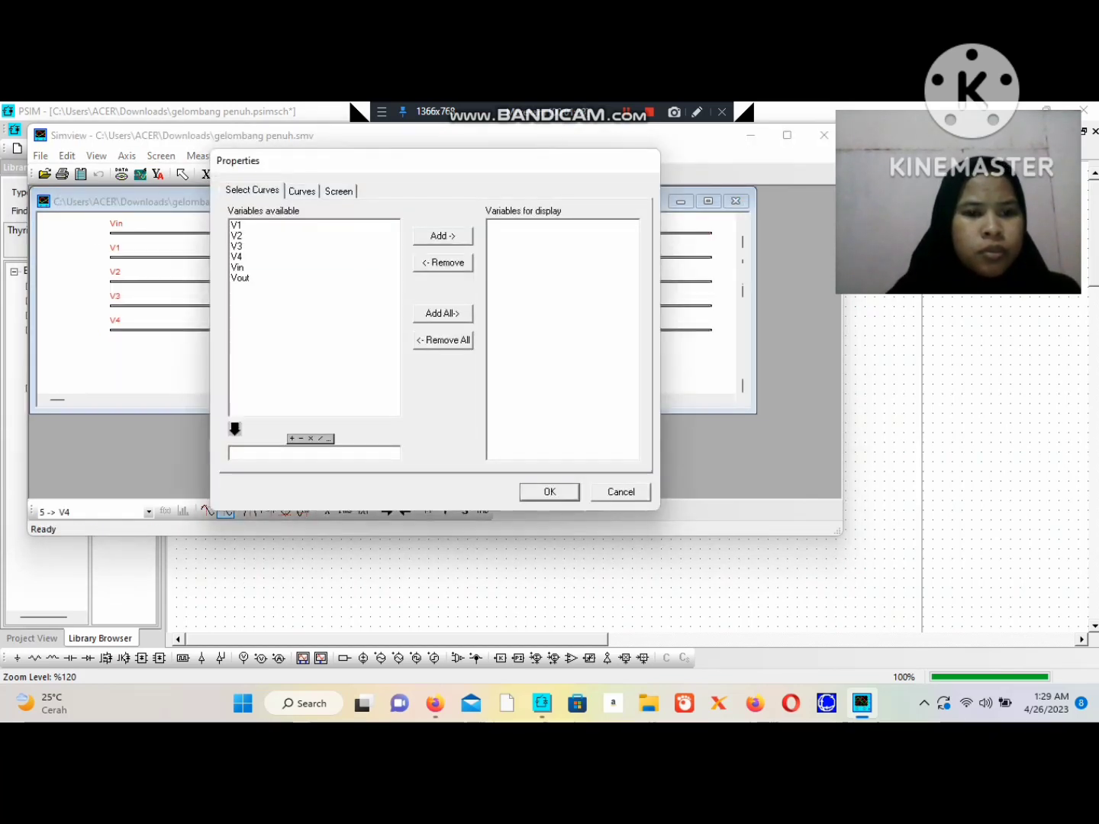
click(240, 278)
click(549, 492)
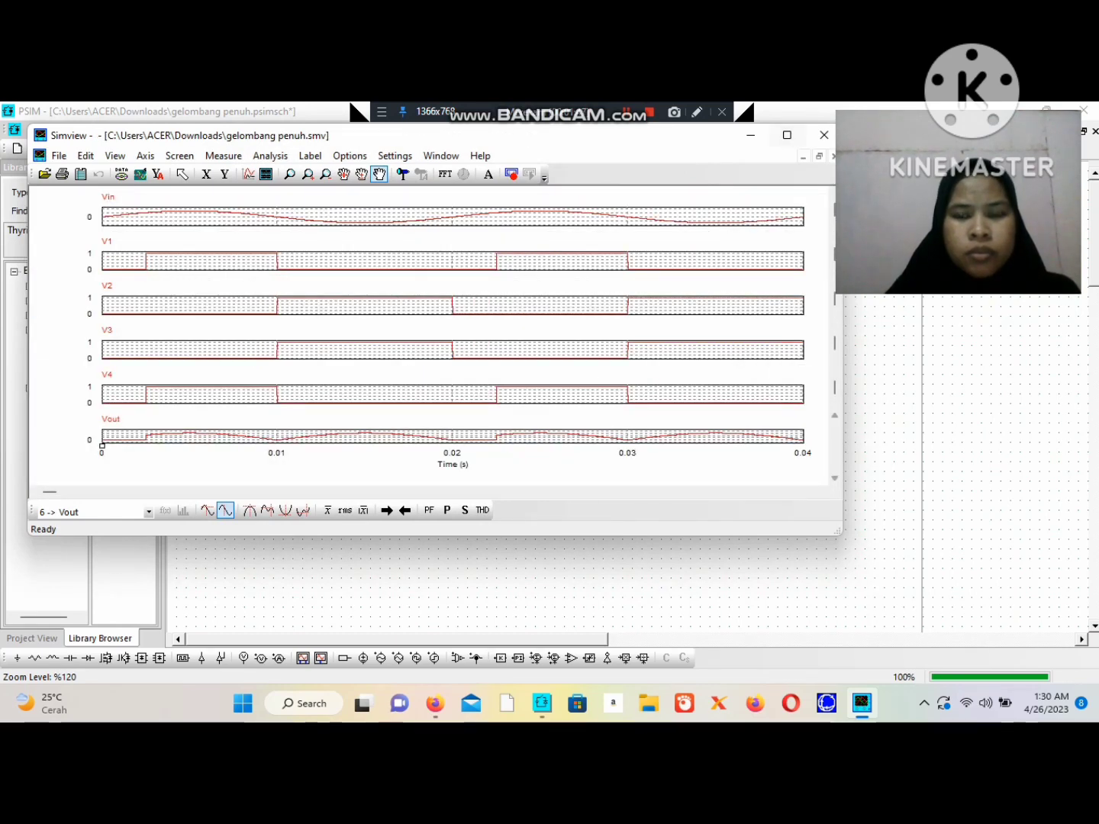
key(super+Up)
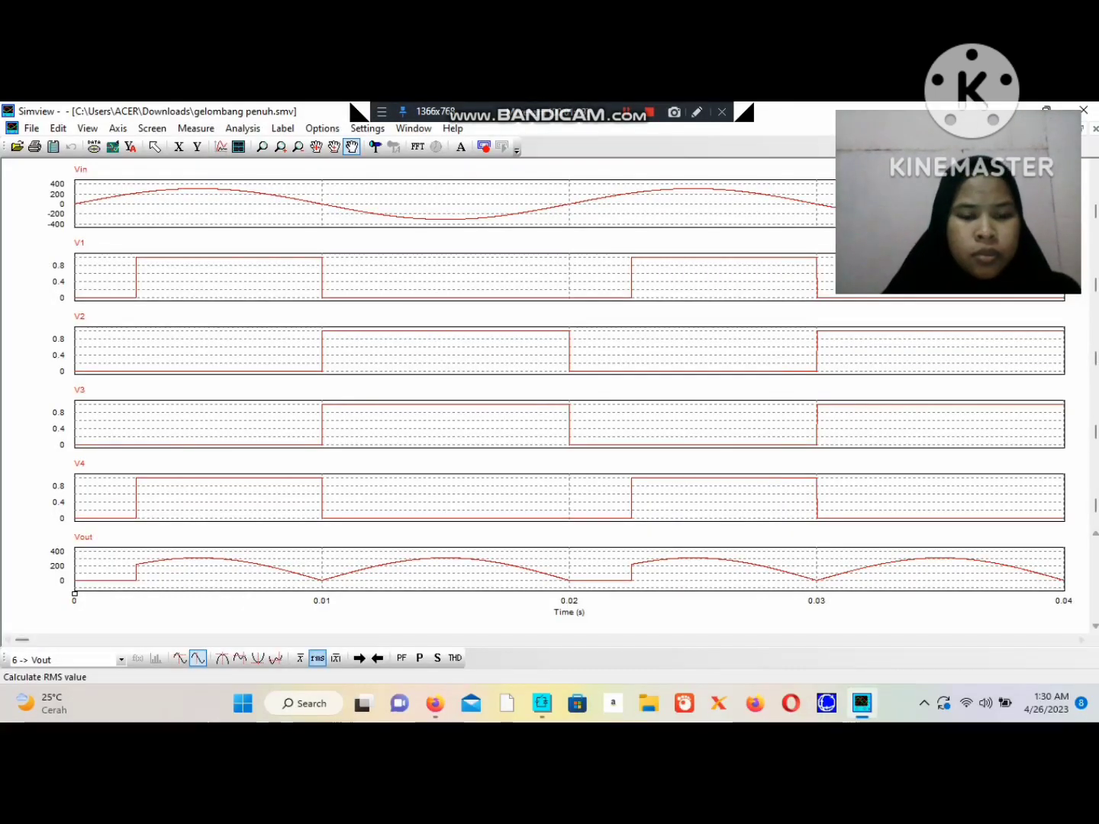
click(317, 657)
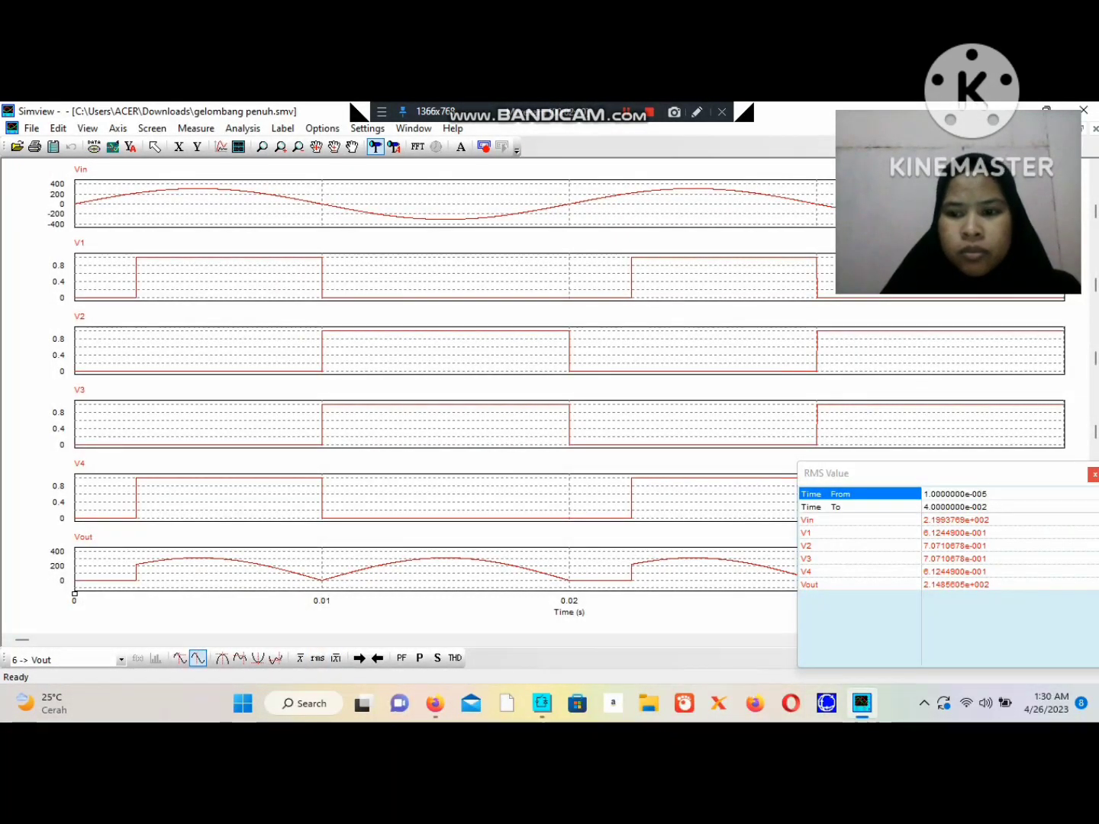
- Return to the PSIM schematic and set the switching points of the gating blocks at V1 and V4 to 0 180
click(1093, 474)
click(1009, 111)
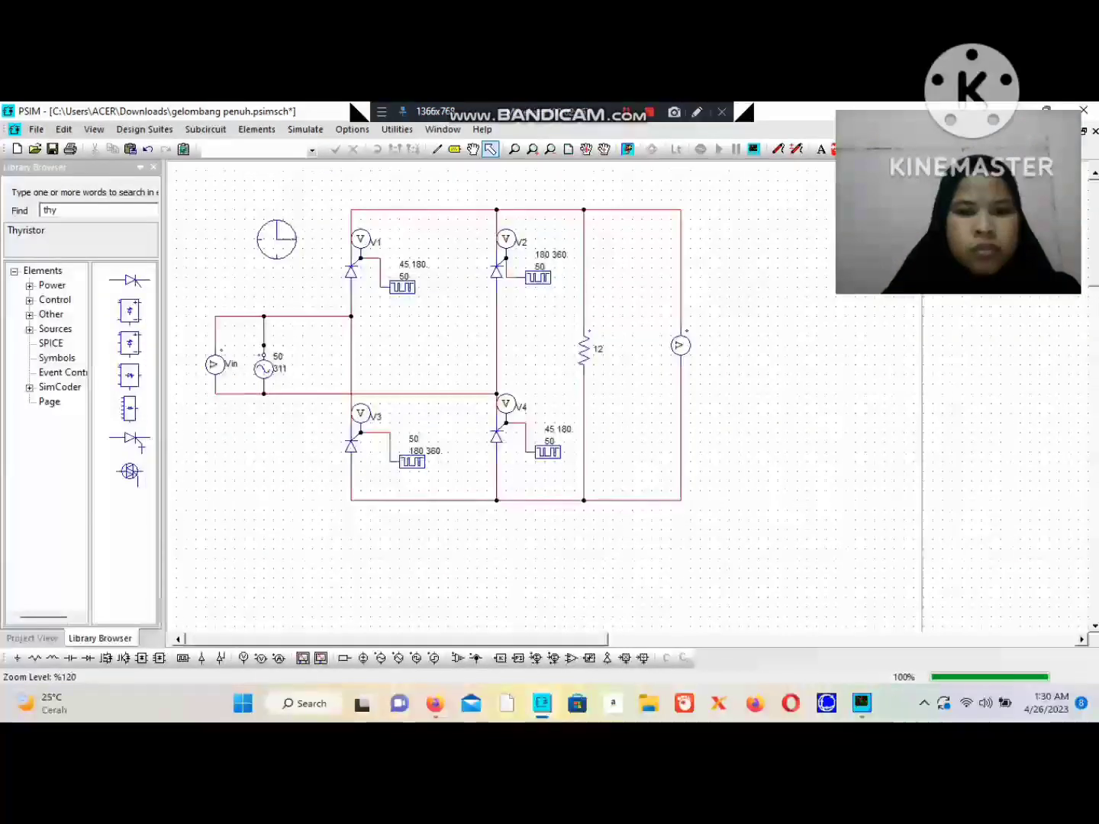
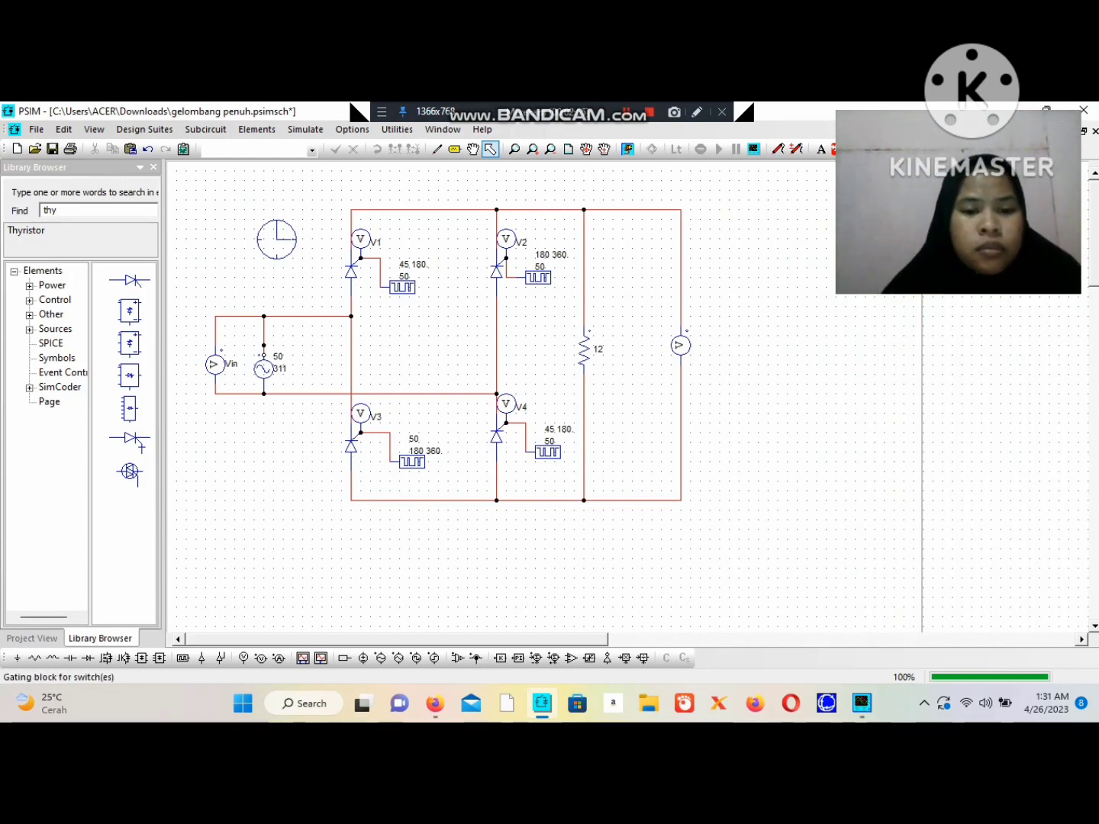
double_click(402, 287)
double_click(141, 276)
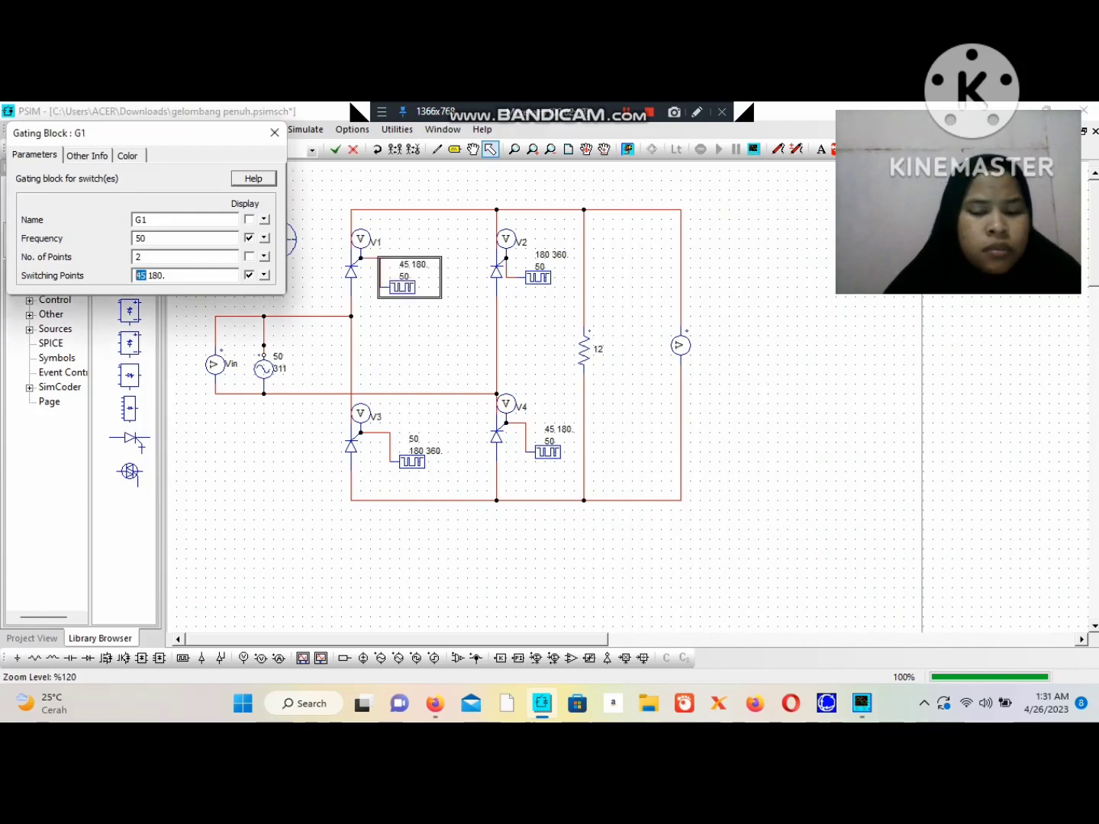
text(0)
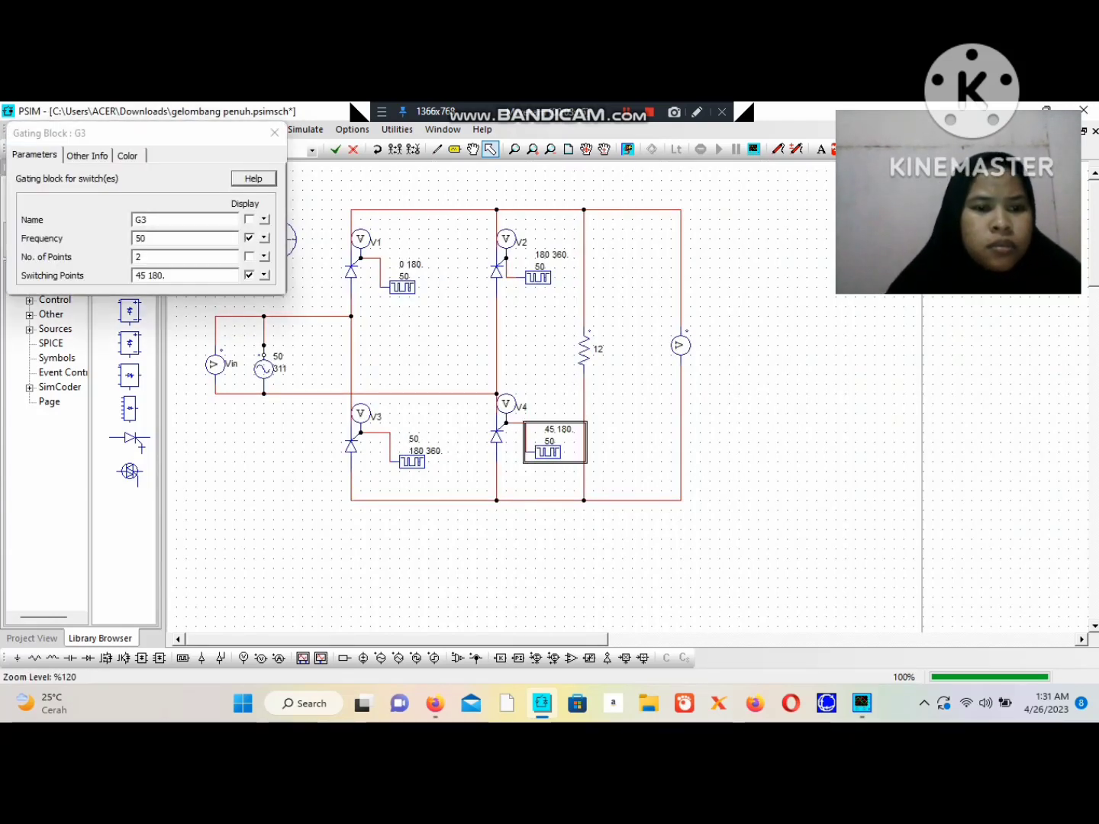
double_click(141, 276)
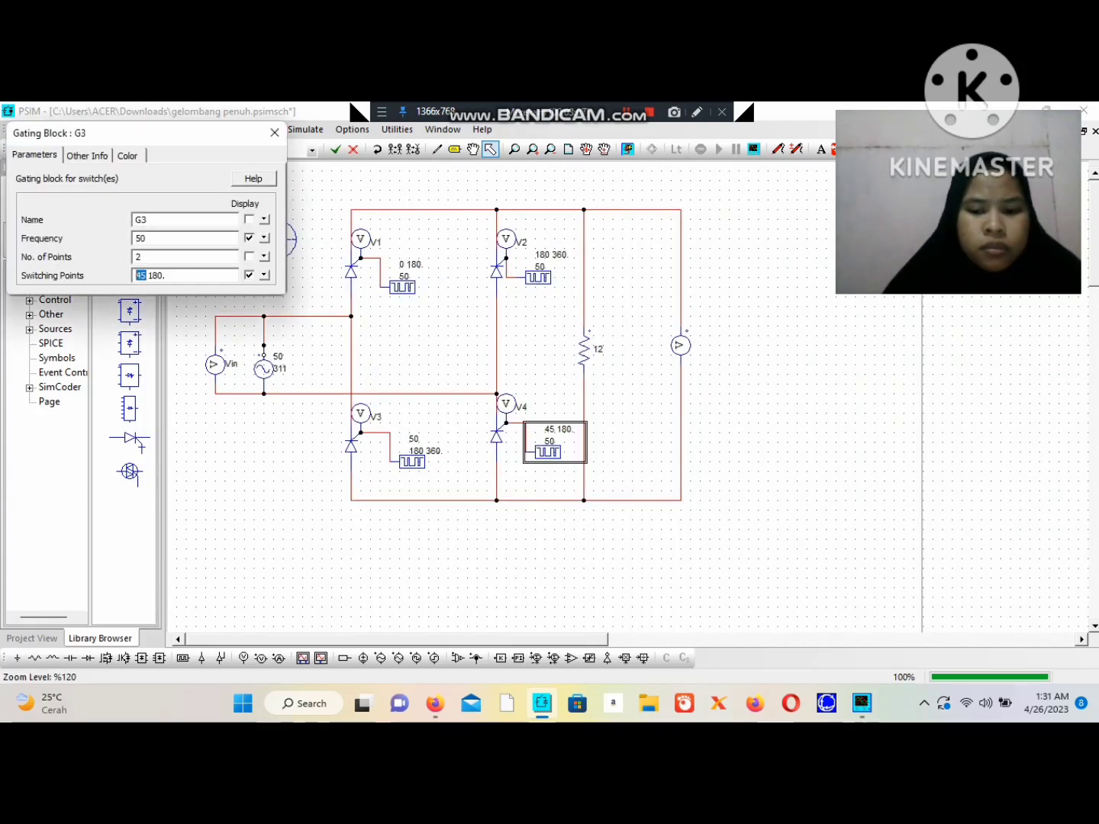
text(0)
key(Return)
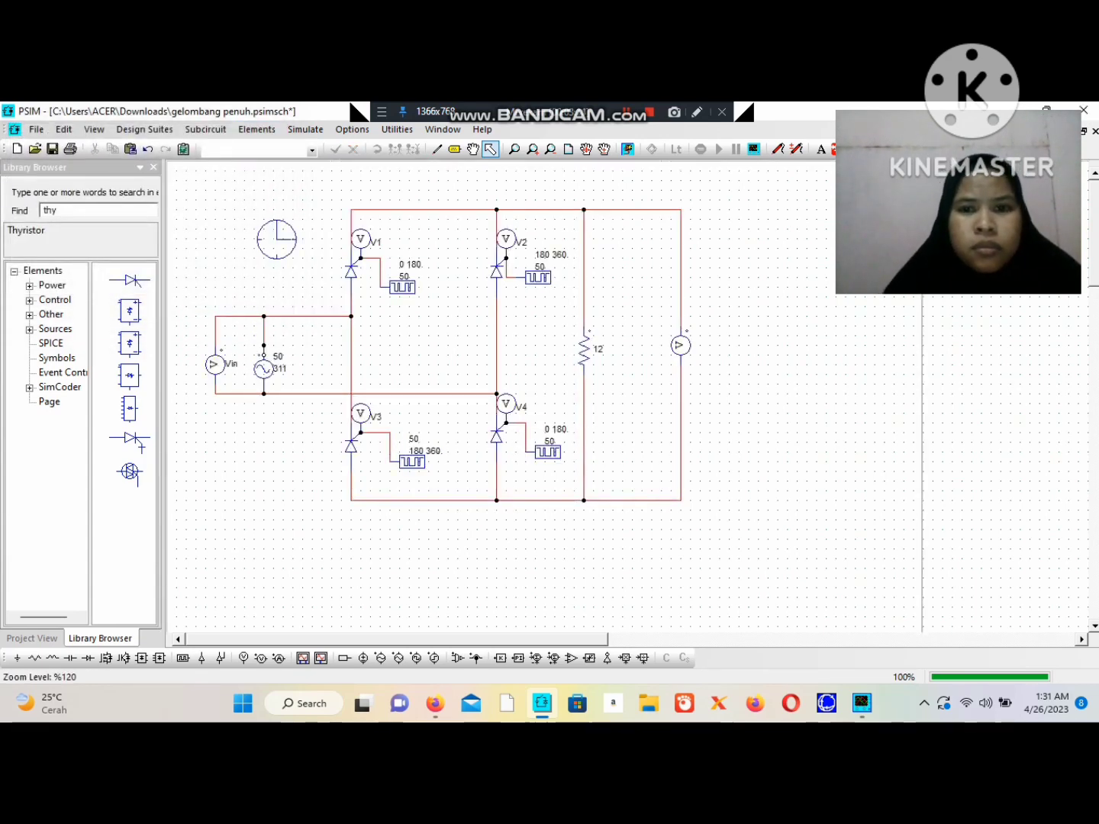
- Reopen the waveforms in Simview at full size and calculate the RMS values of all curves
click(753, 149)
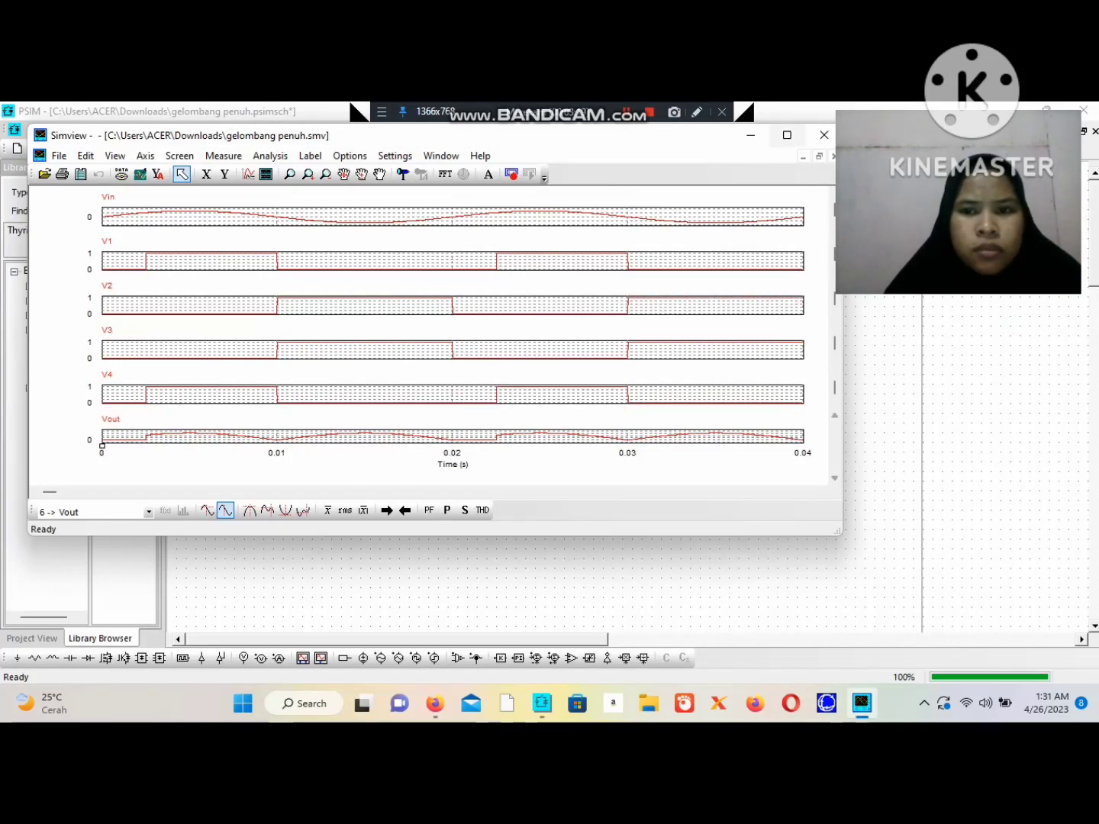
key(super+Up)
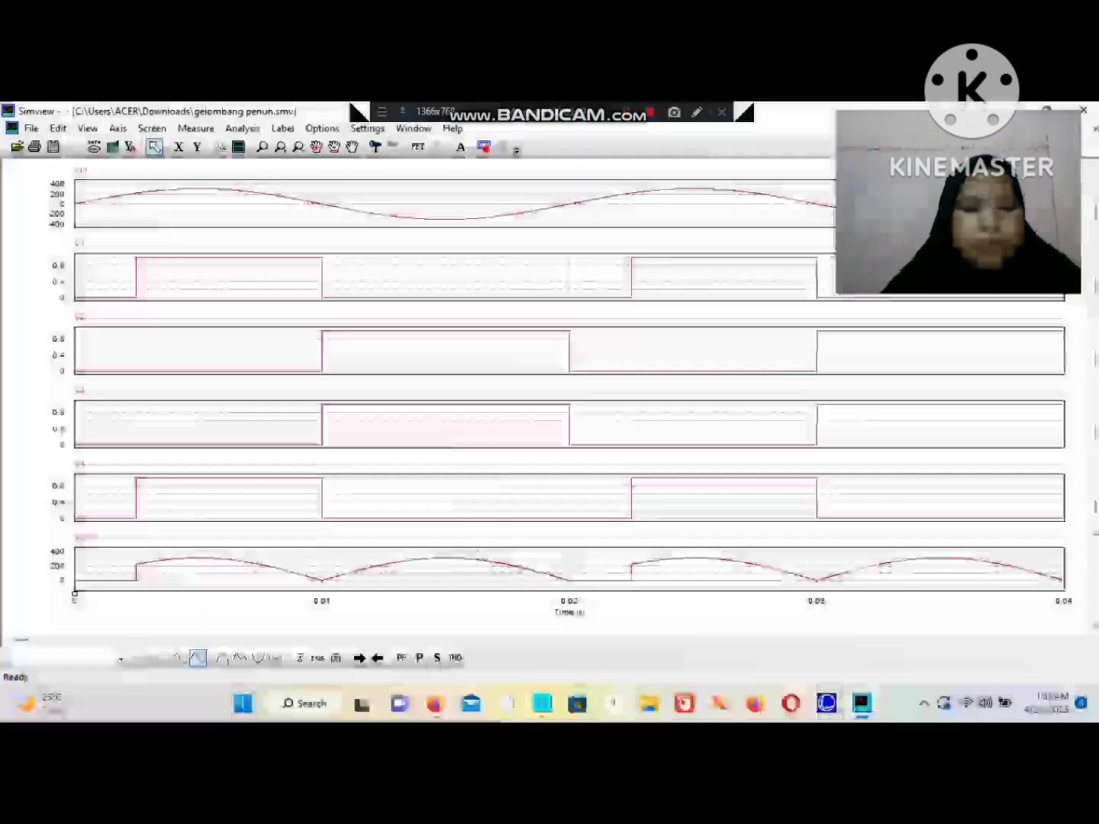
click(376, 147)
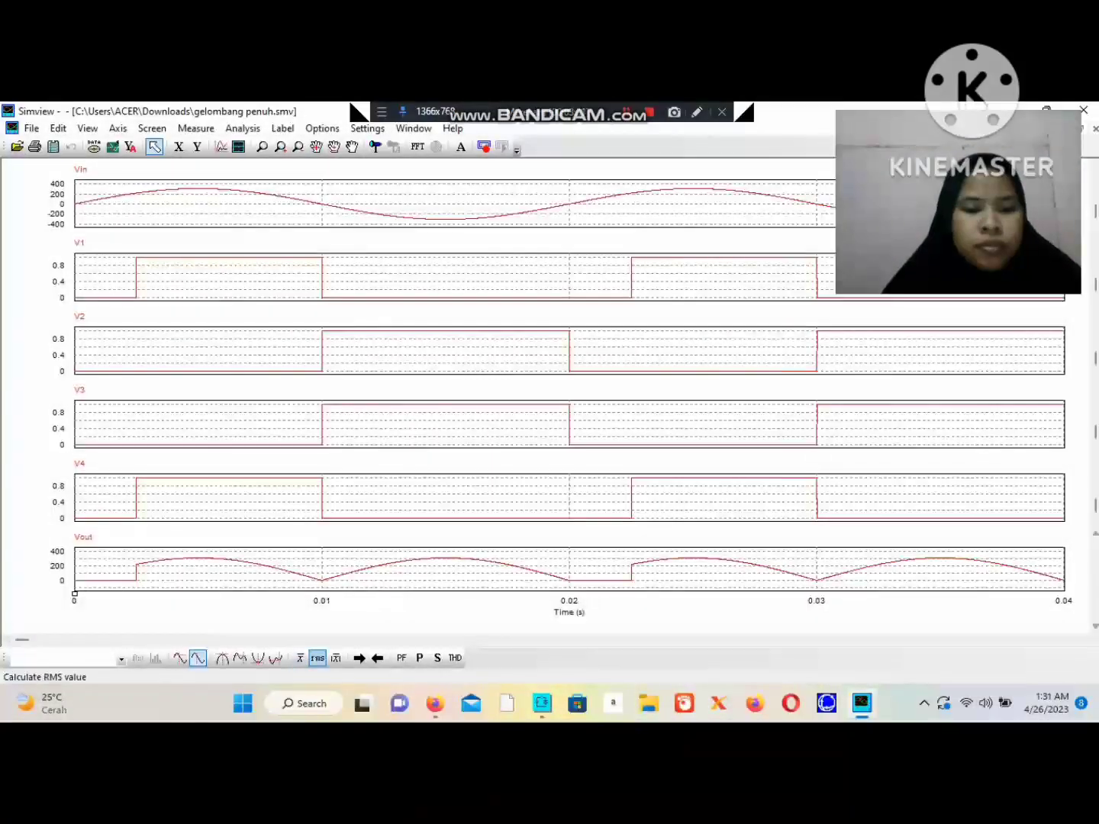
click(318, 657)
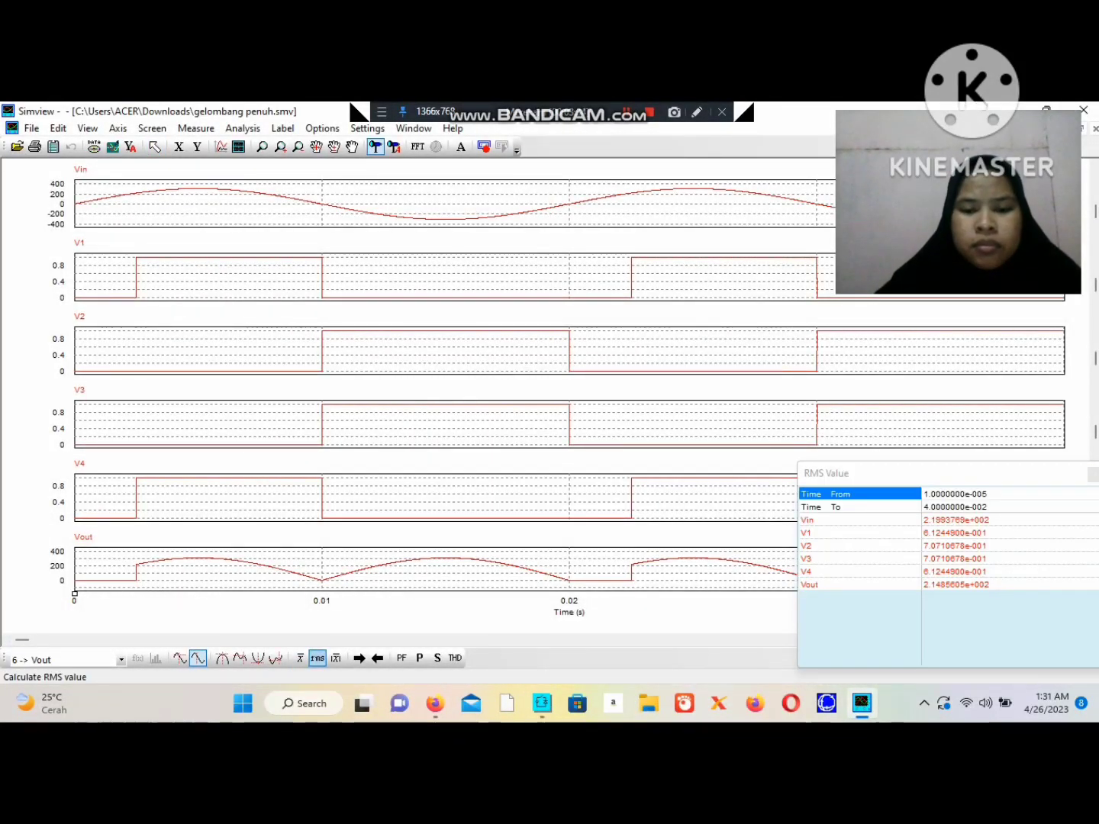
key(Escape)
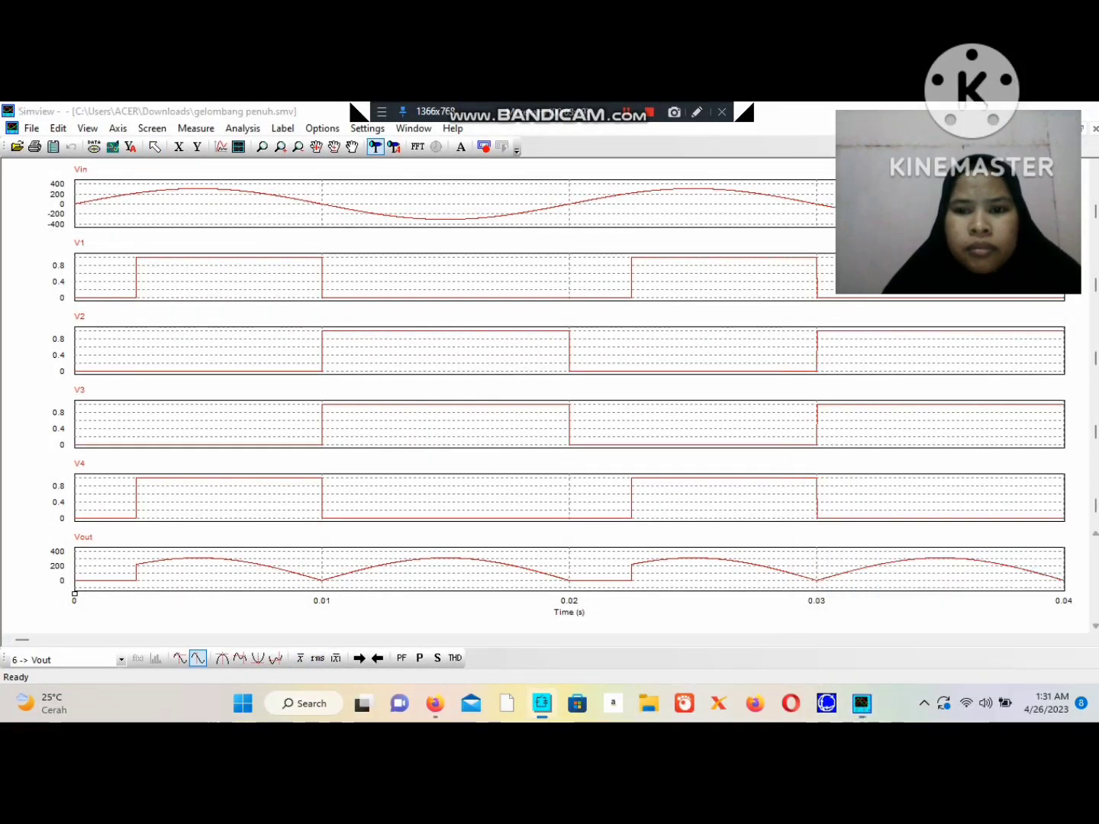
- Switch to PSIM and place a vertical capacitor between the load resistor and the output voltmeter, wired to both output rails
key(alt+Tab)
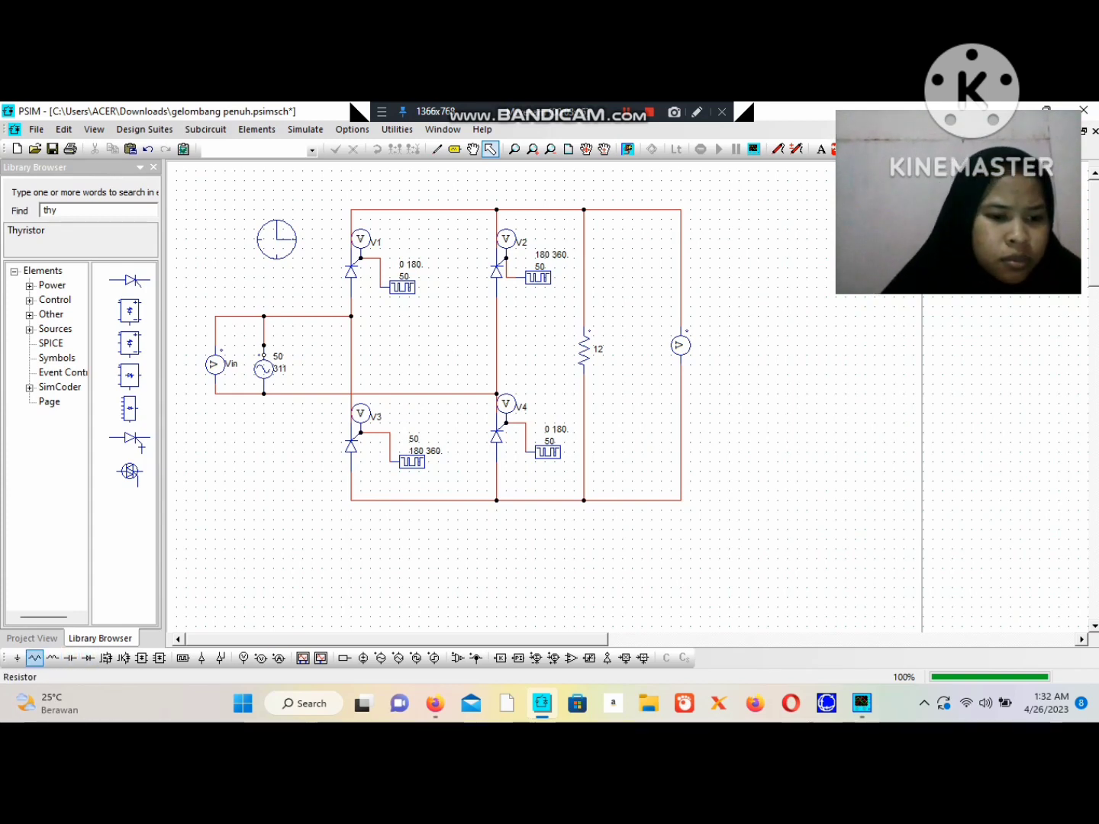
click(69, 658)
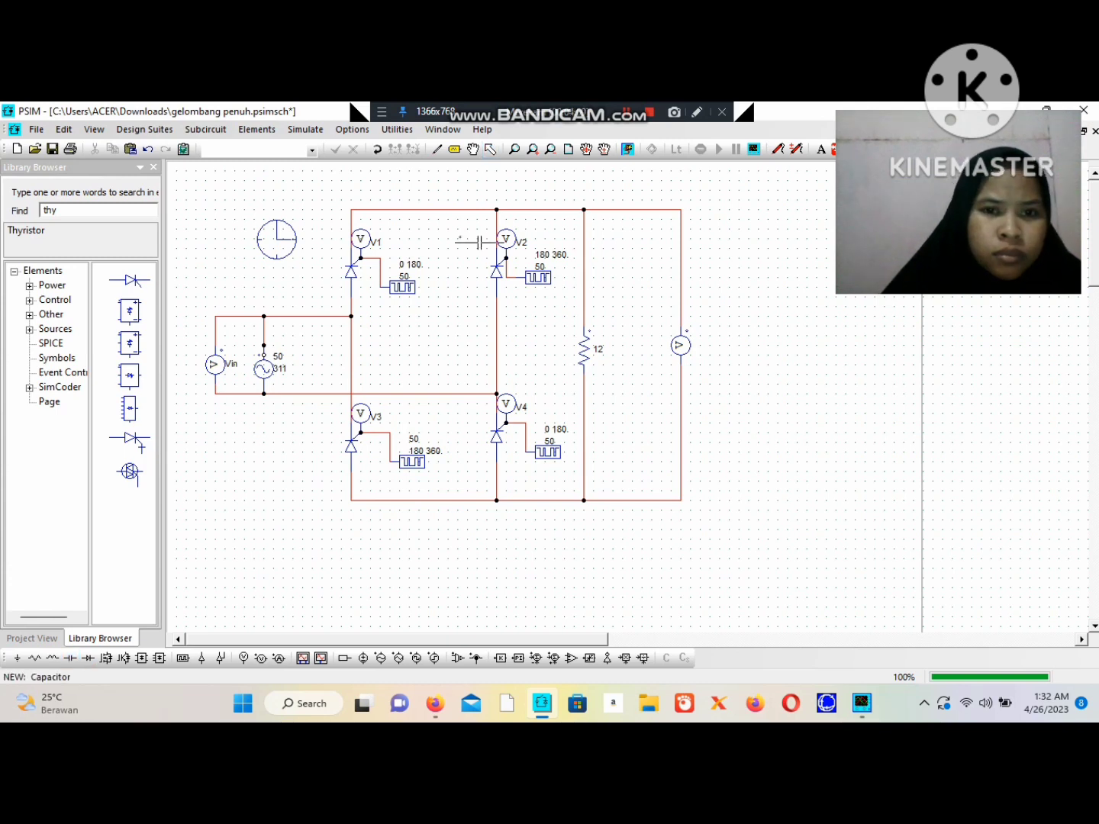
right_click(638, 341)
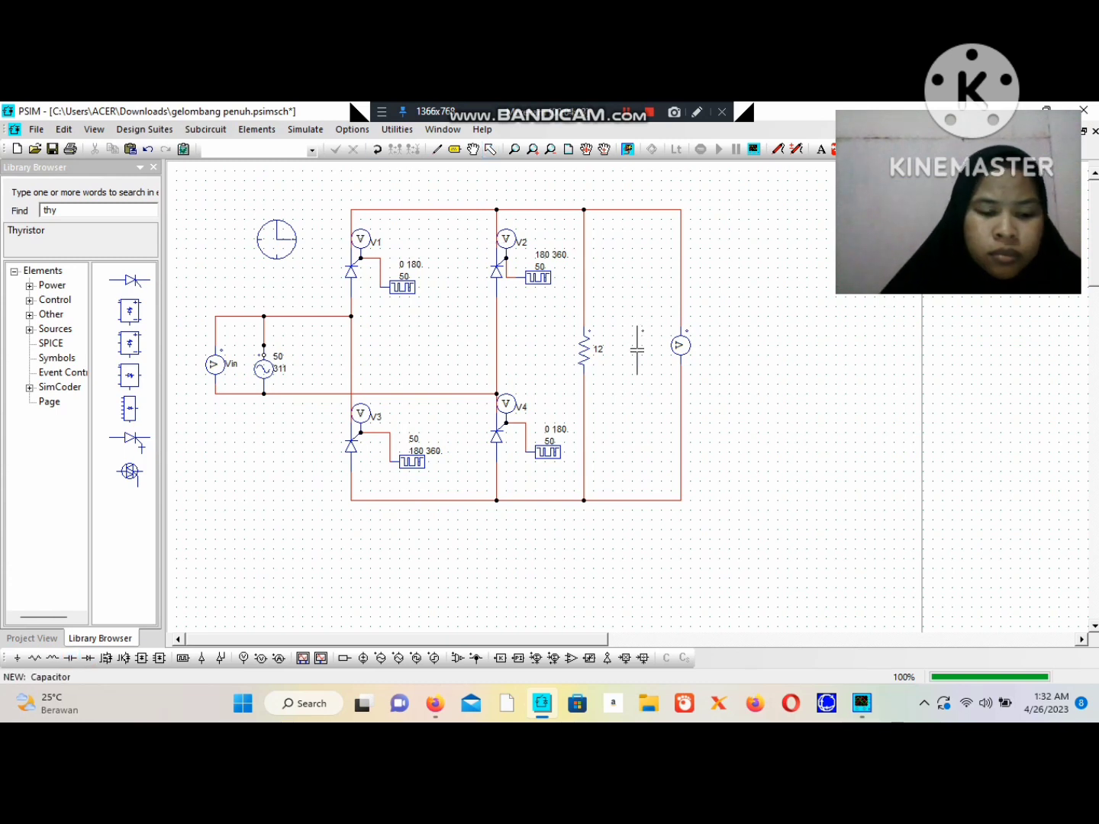
click(633, 350)
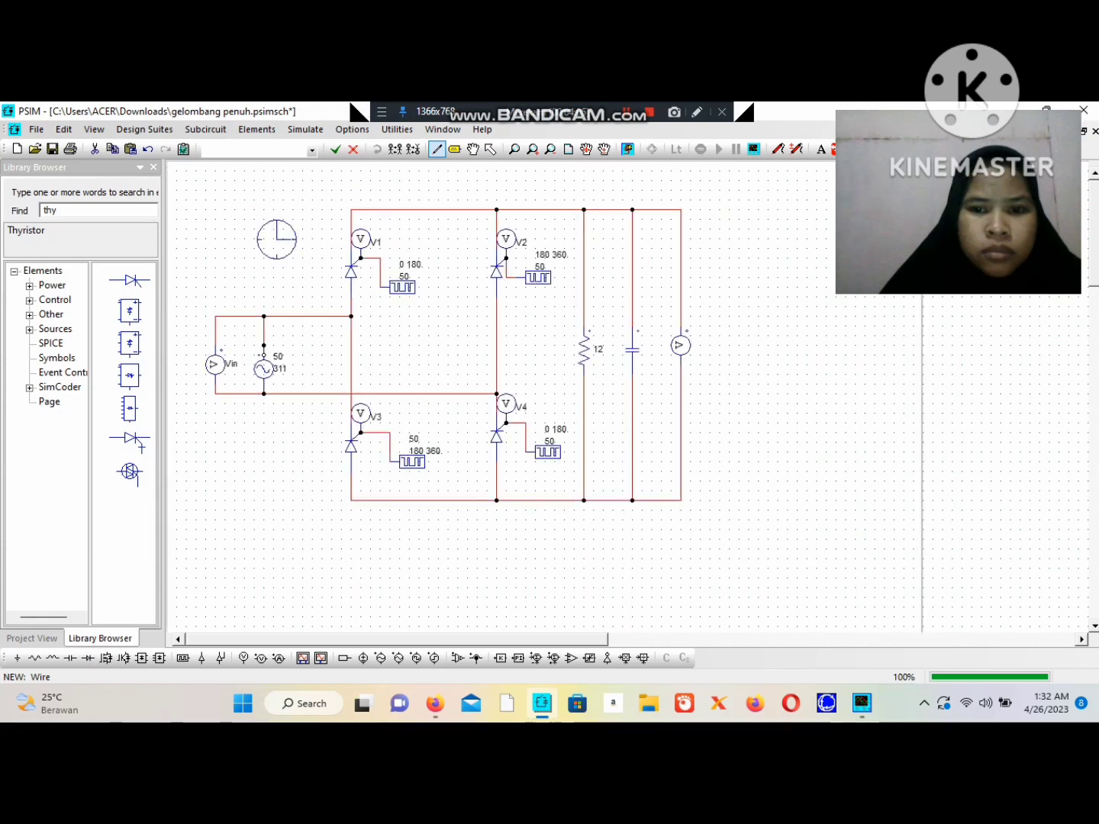
key(Escape)
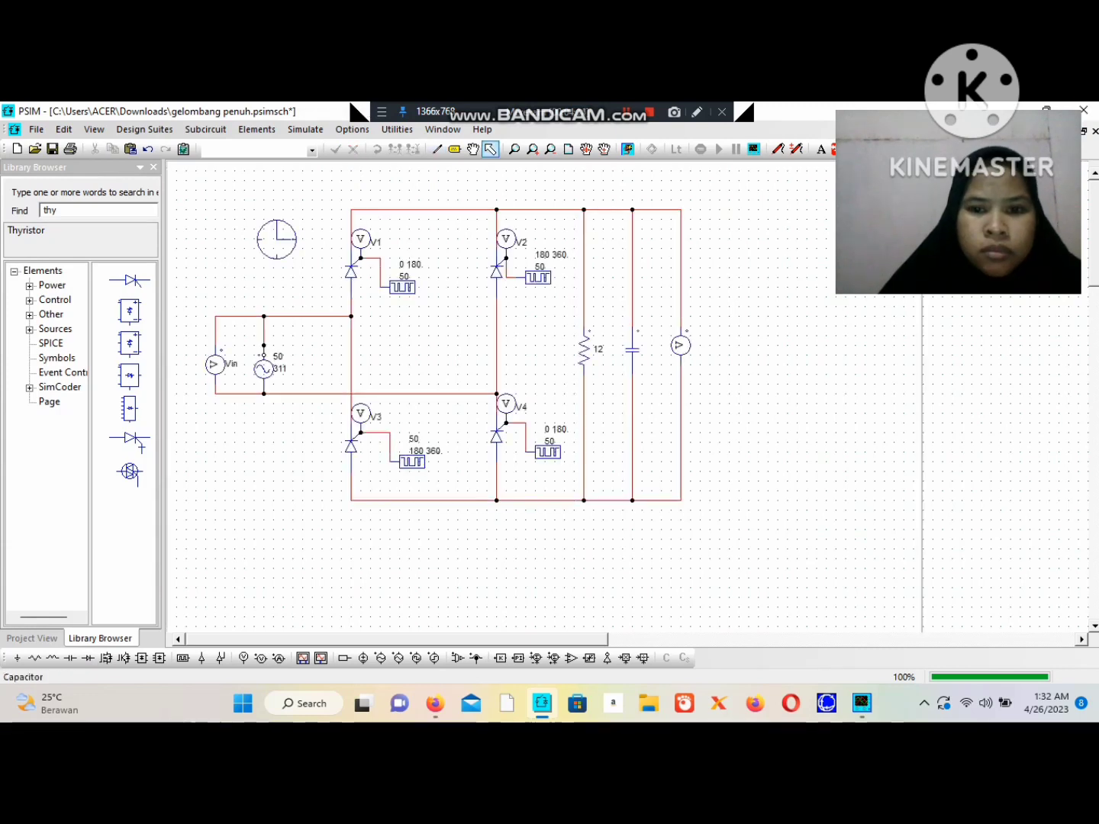
- Set the new capacitor's capacitance to 330mf and display the value on the schematic
double_click(632, 350)
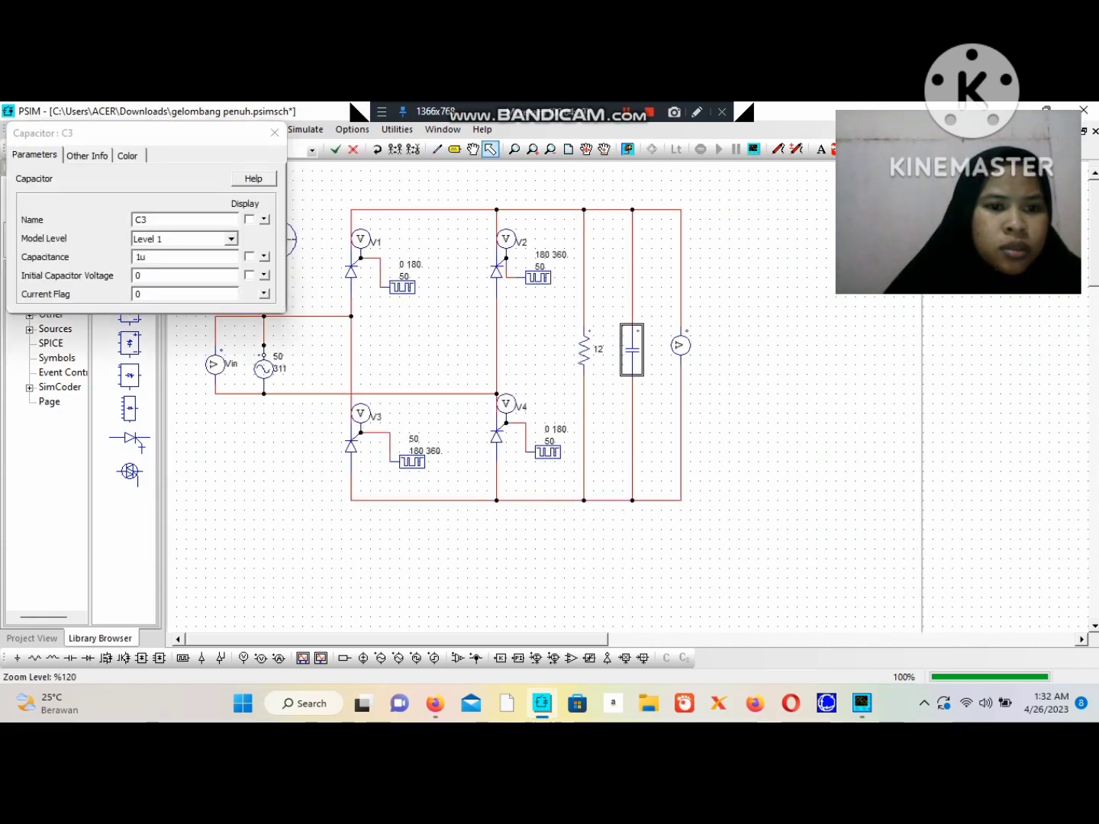
click(148, 257)
key(BackSpace)
key(BackSpace)
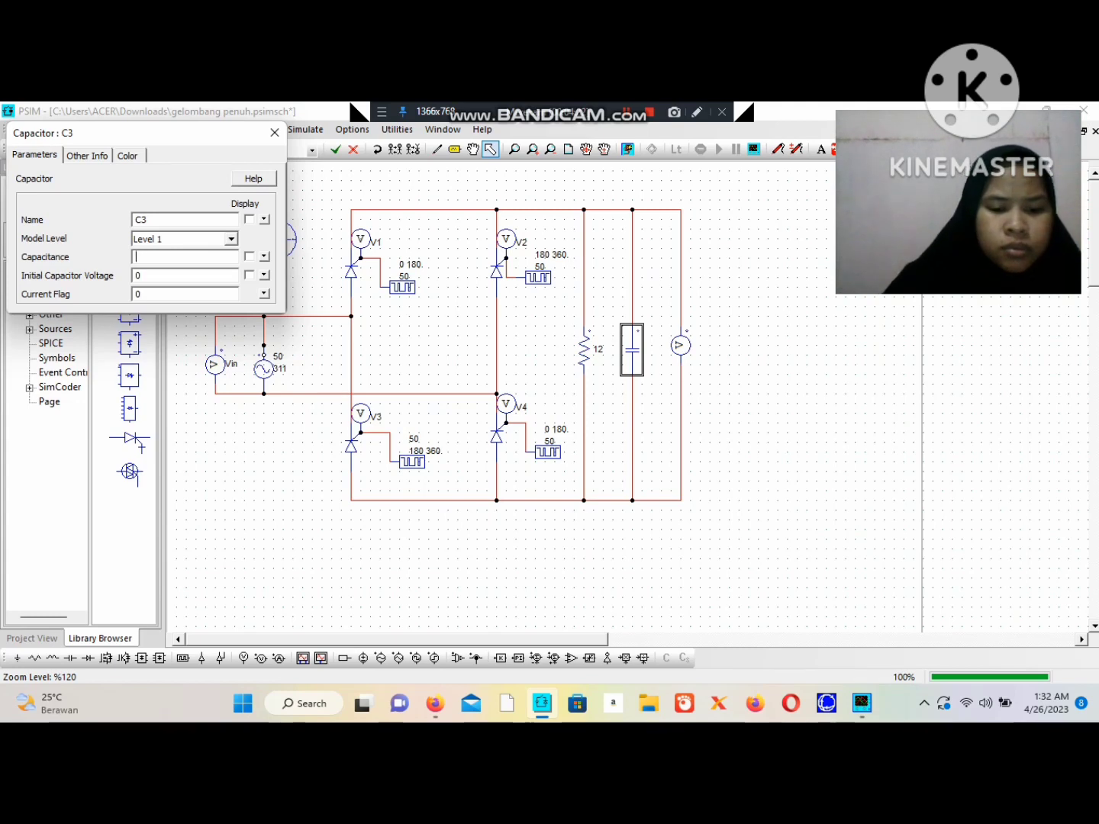
text(330mf)
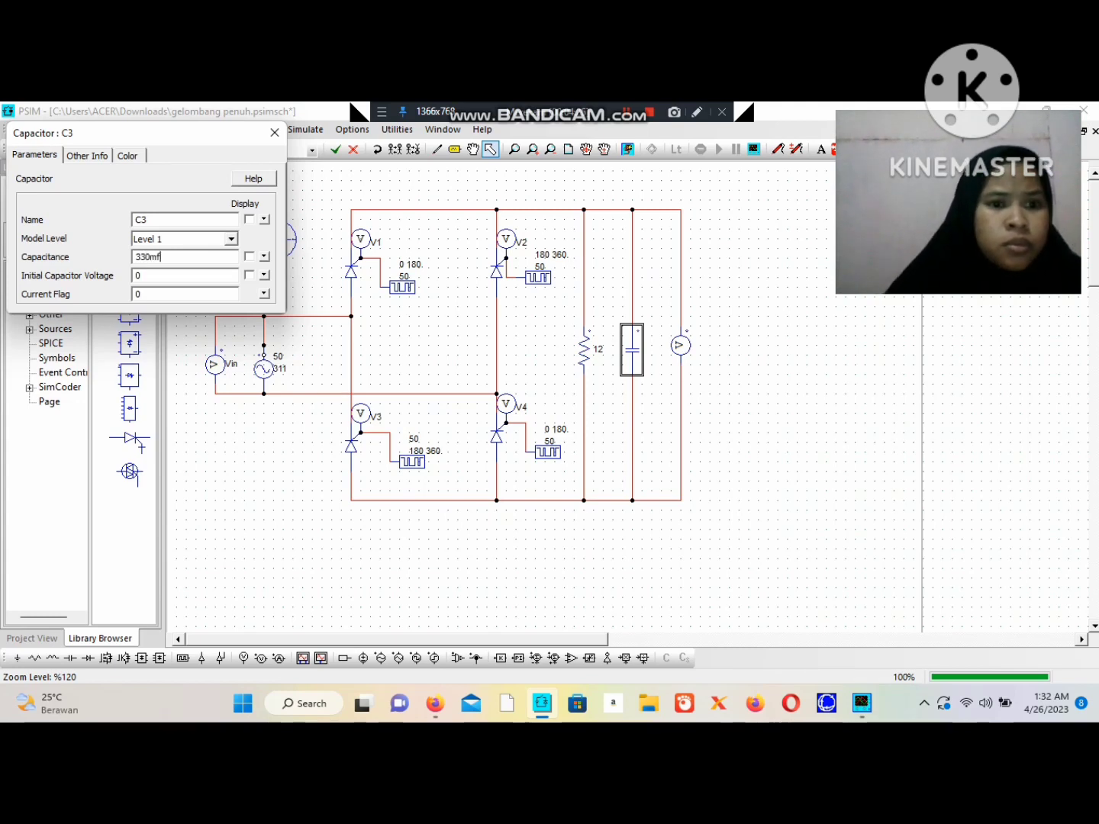
click(249, 257)
click(273, 132)
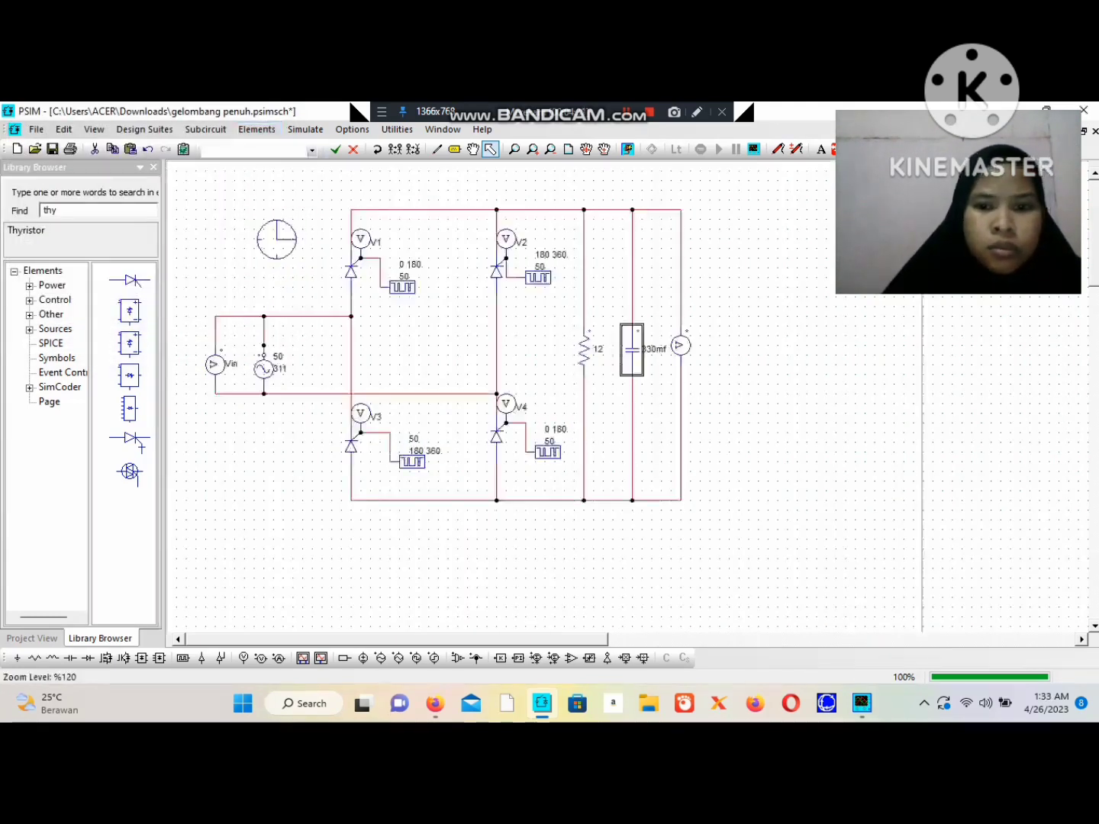
key(Escape)
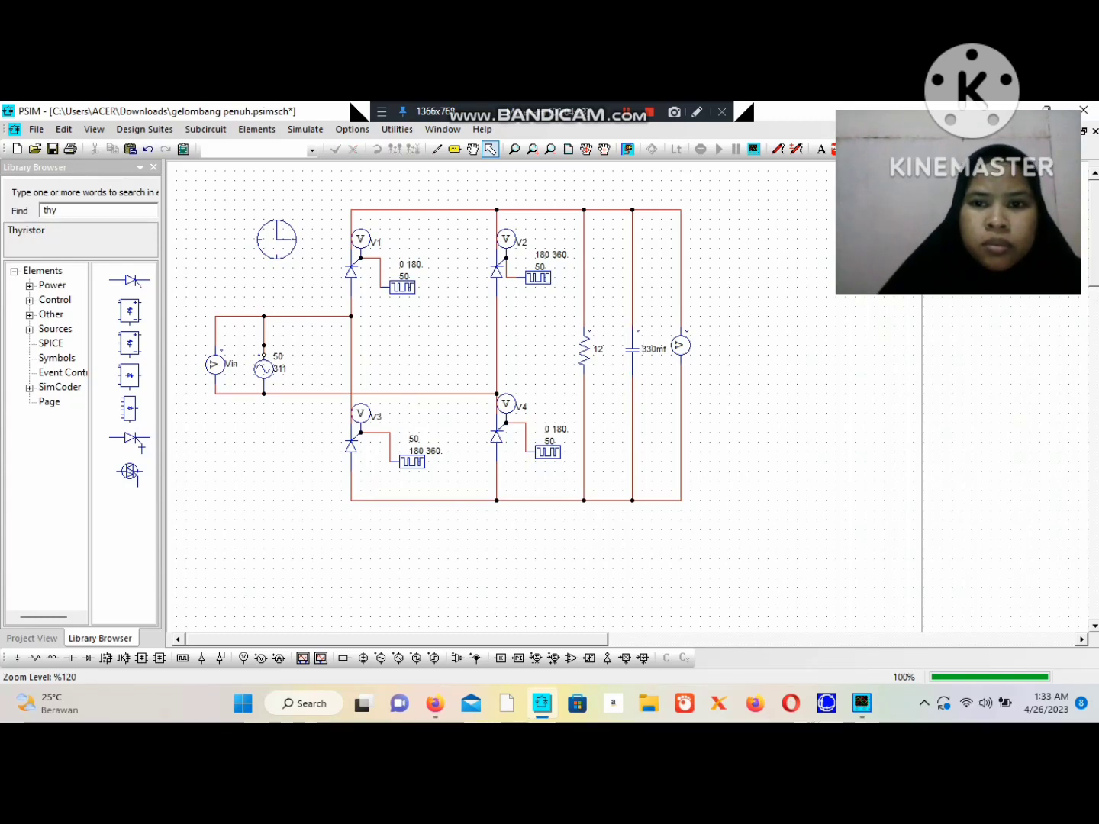
- Examine the waveforms in the maximized Simview window without the RMS results, and close Simview
click(753, 149)
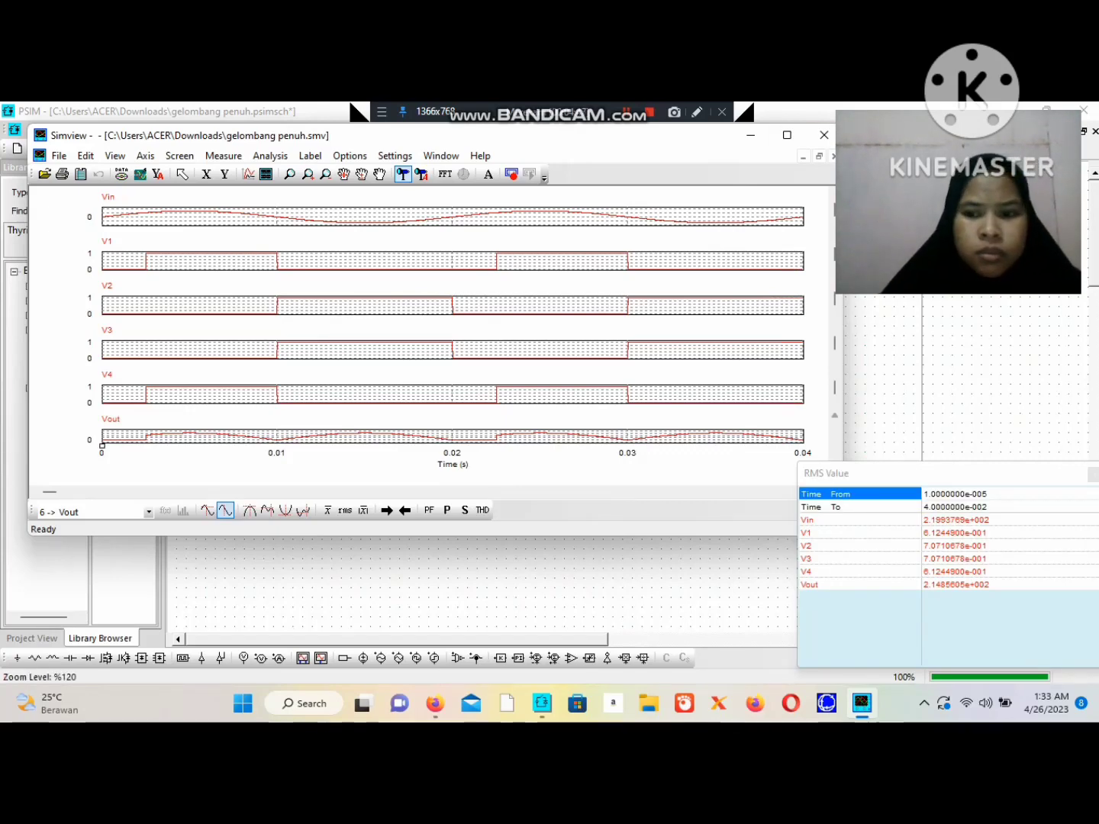
key(Escape)
key(super+Up)
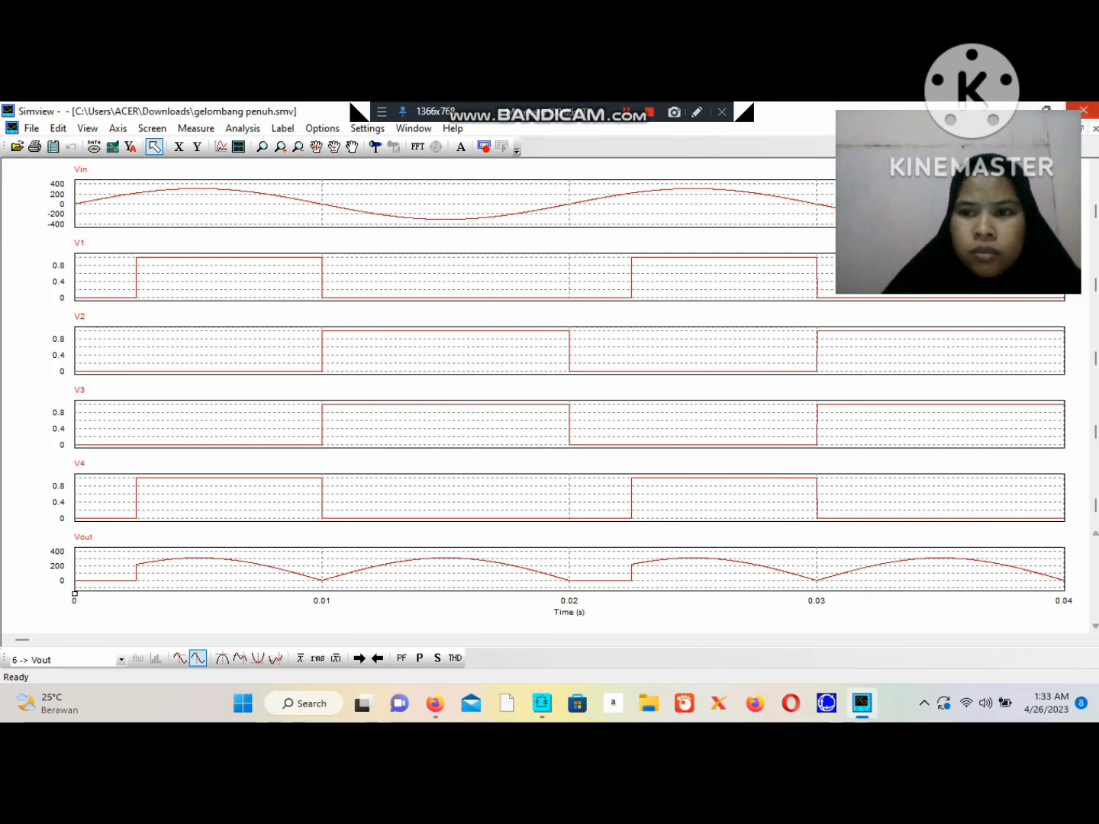
key(alt+F4)
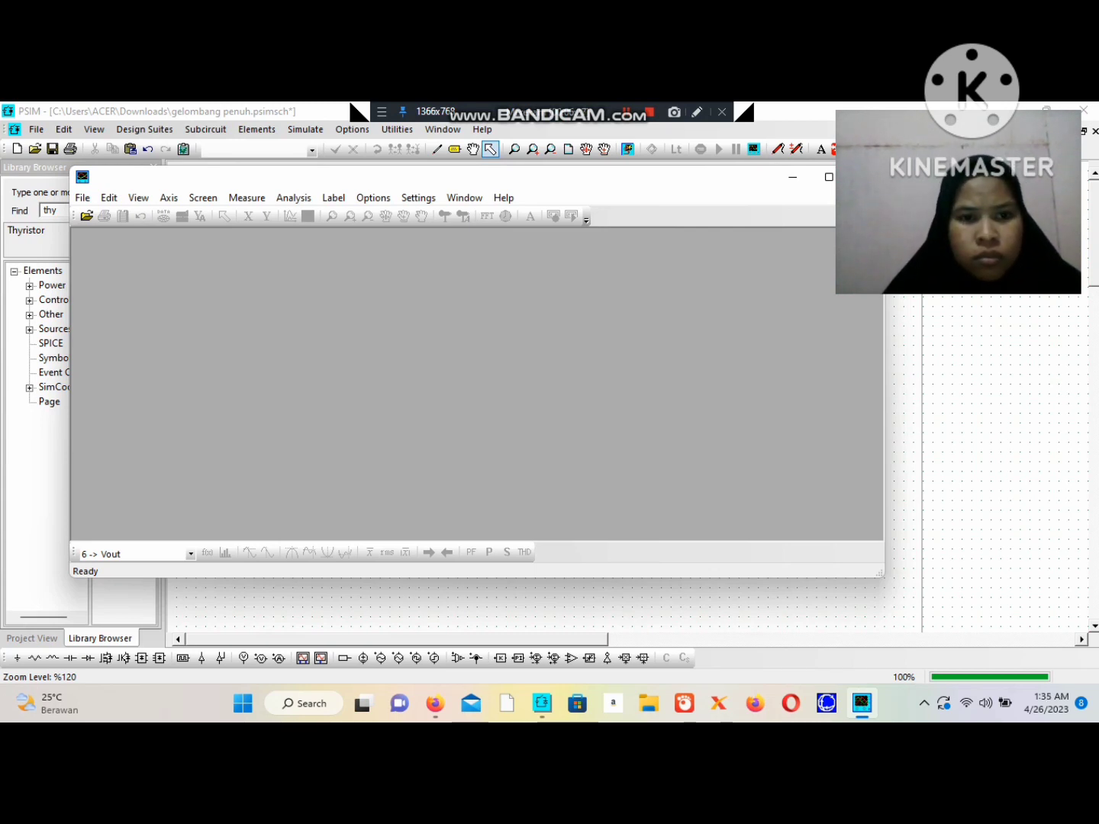
key(alt+F4)
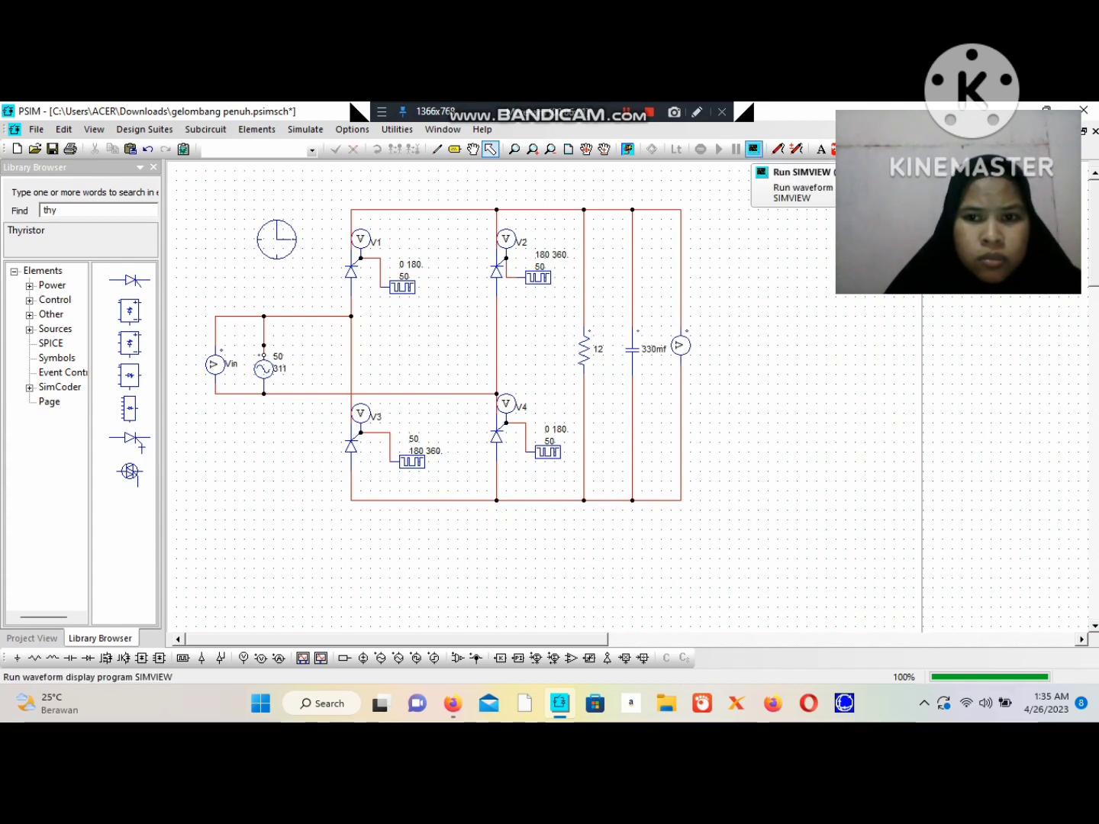
- Relaunch Simview from the schematic and plot the Vin waveform
click(753, 149)
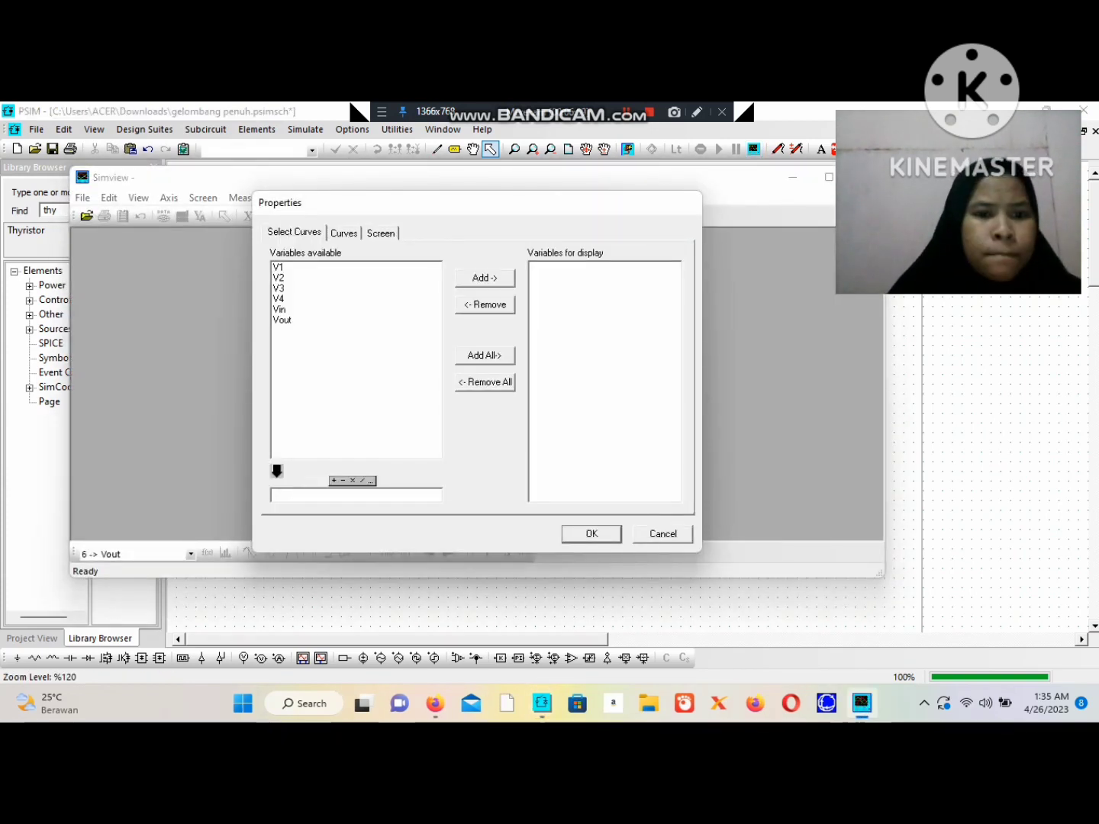
click(280, 309)
key(Return)
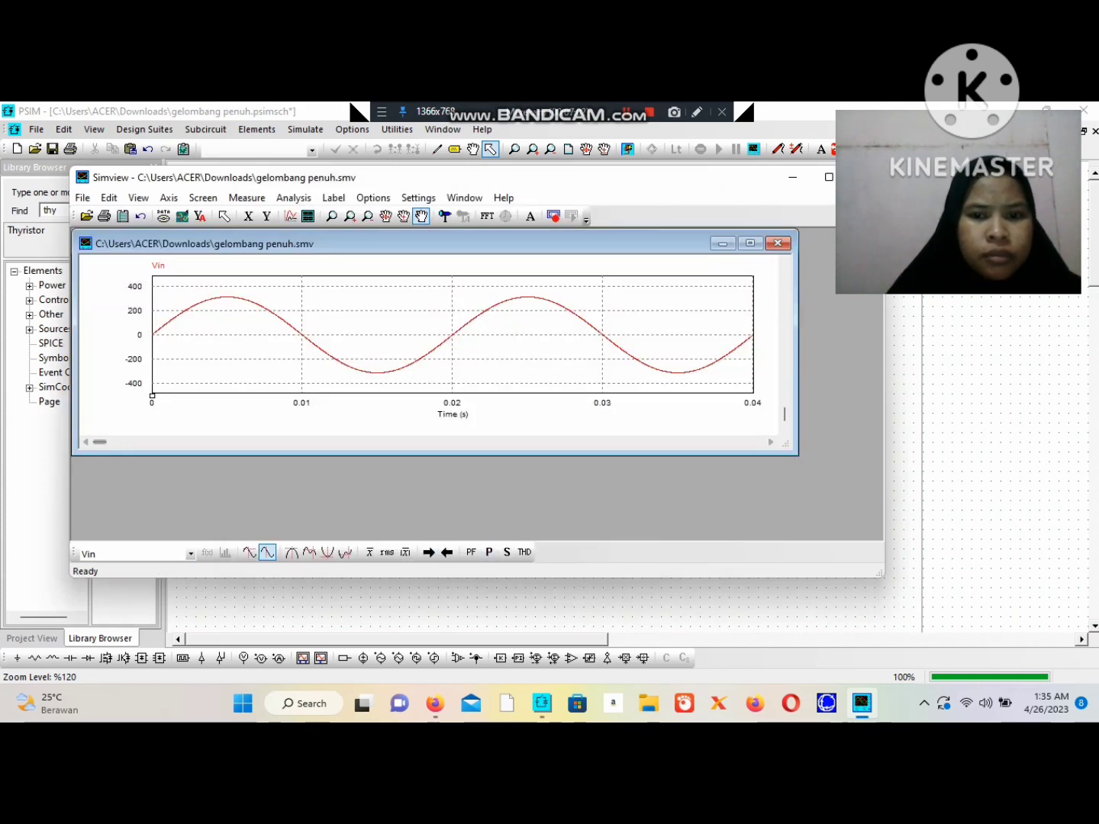
- Add separate plots for the gate signals V1 and V2 below the Vin waveform
click(308, 217)
click(280, 266)
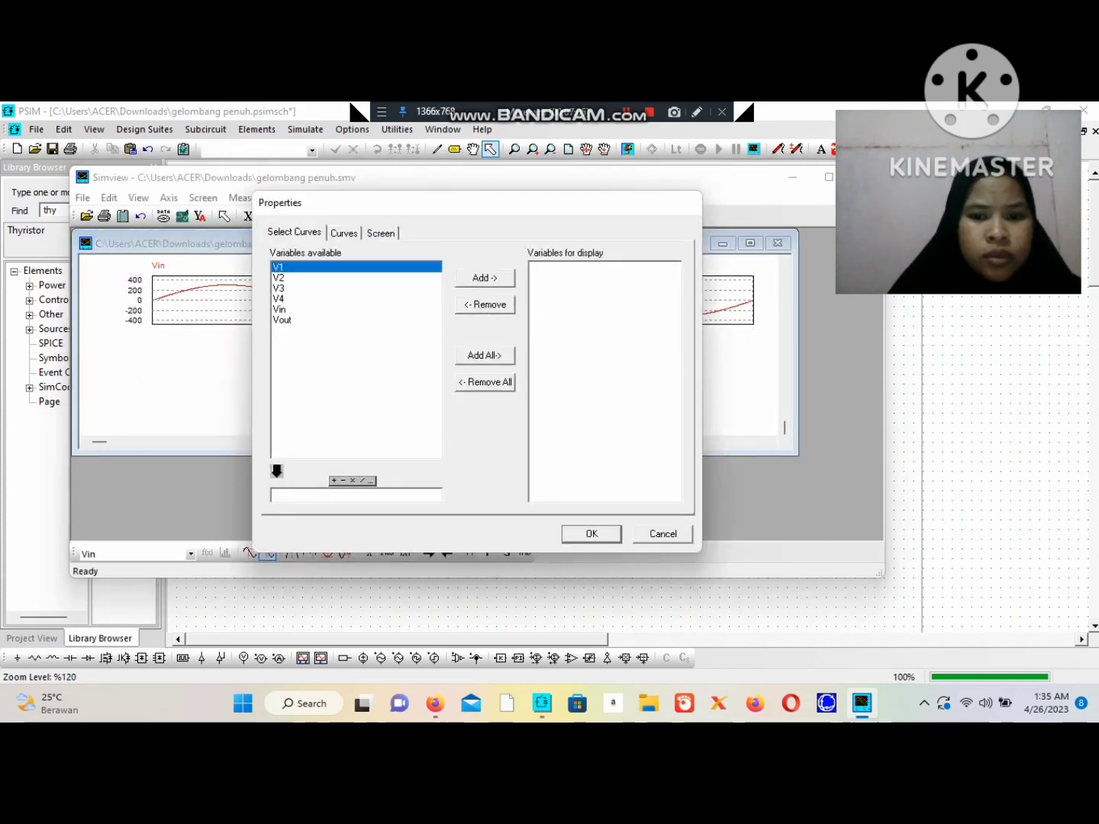
click(591, 534)
click(308, 217)
click(280, 277)
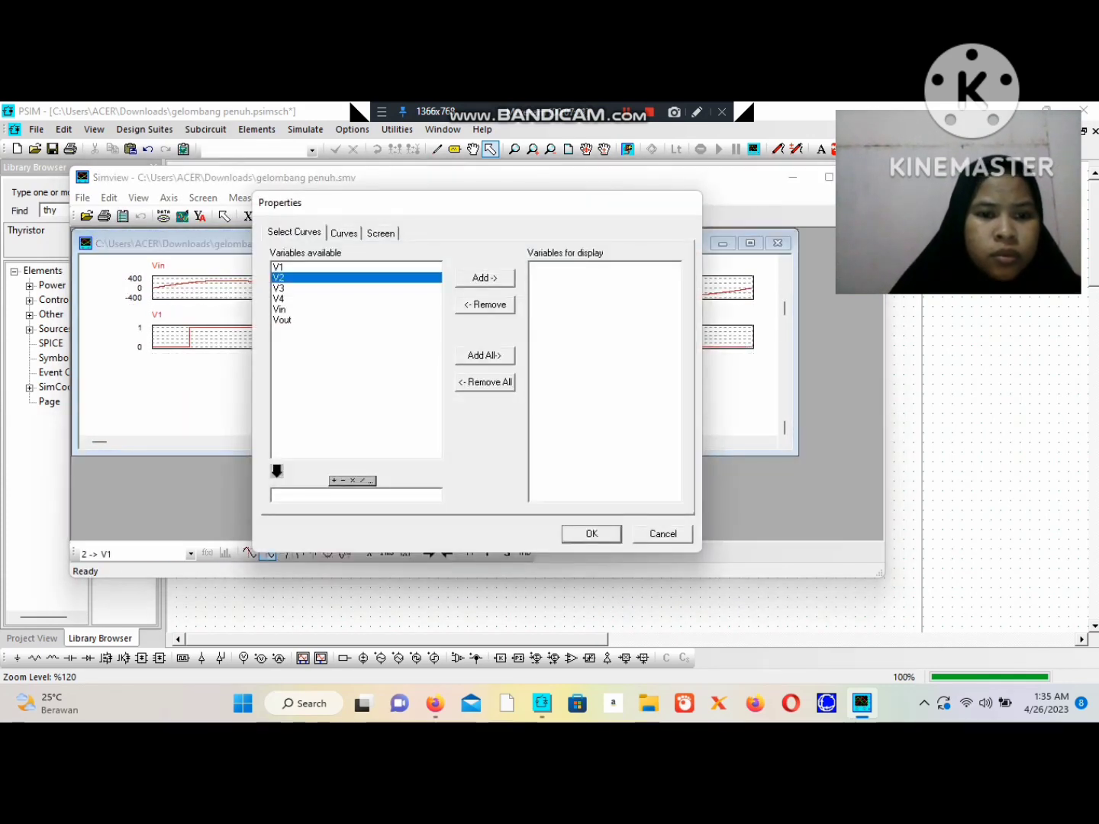
key(Return)
- Add separate plots for the gate signals V3 and V4 below V2
click(307, 216)
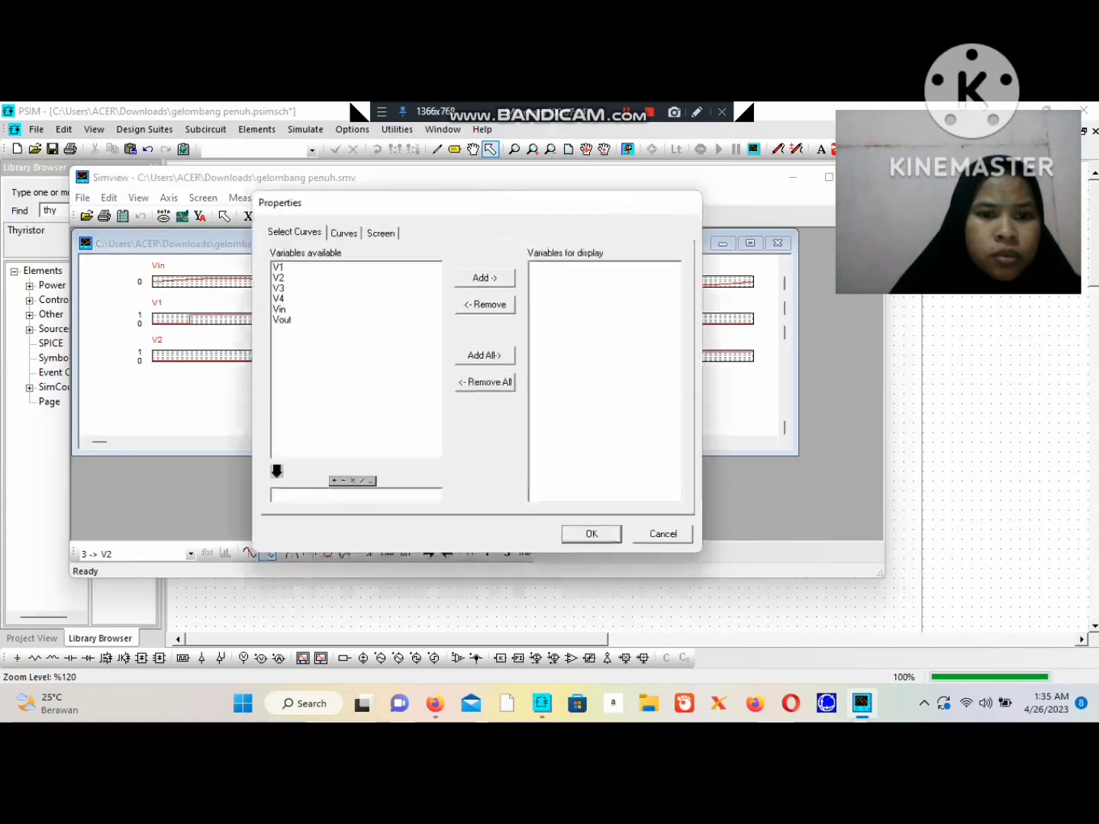
click(280, 287)
key(Return)
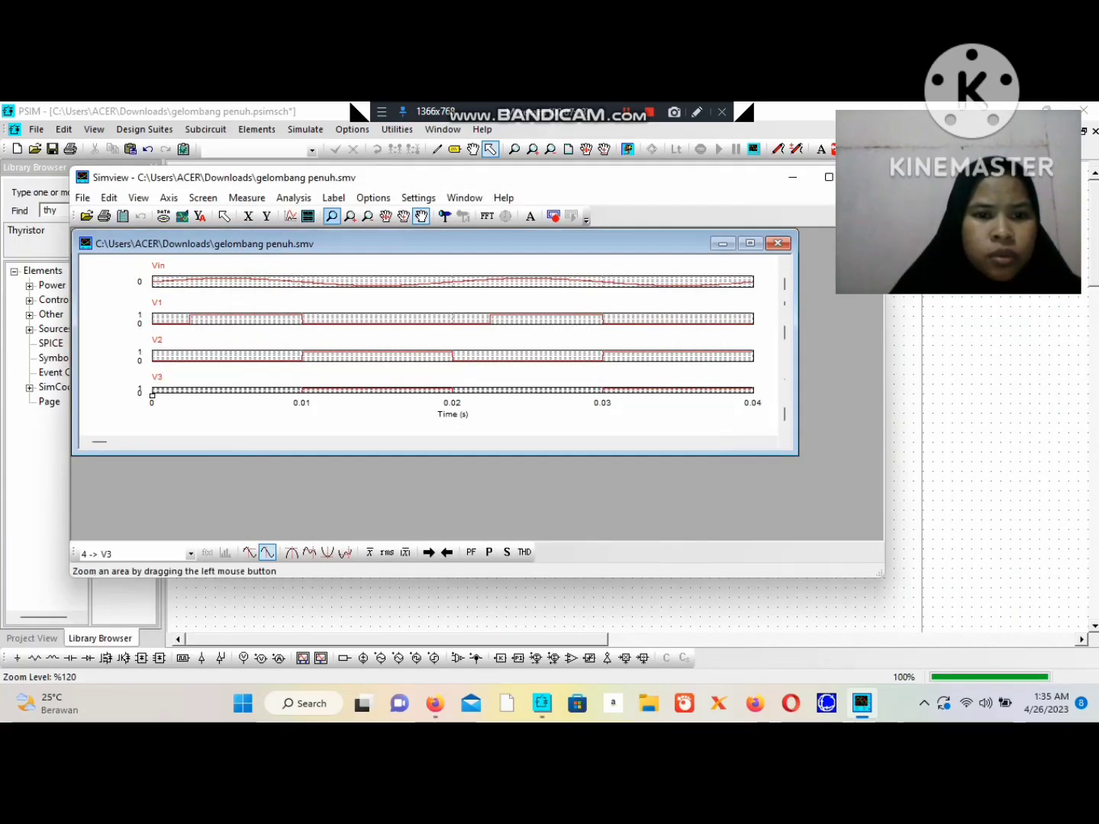
click(307, 217)
click(279, 298)
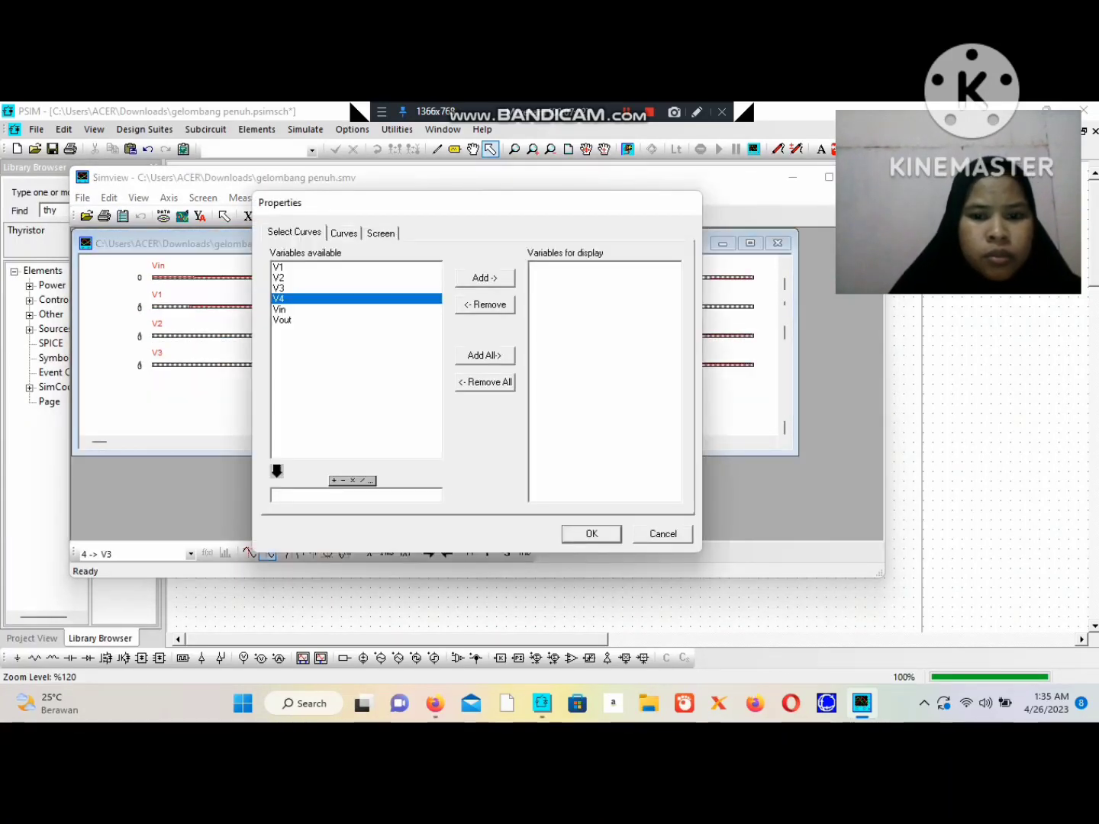
key(Return)
- Add Vout as a separate plot below V4 and maximize the waveform window
click(308, 217)
click(281, 320)
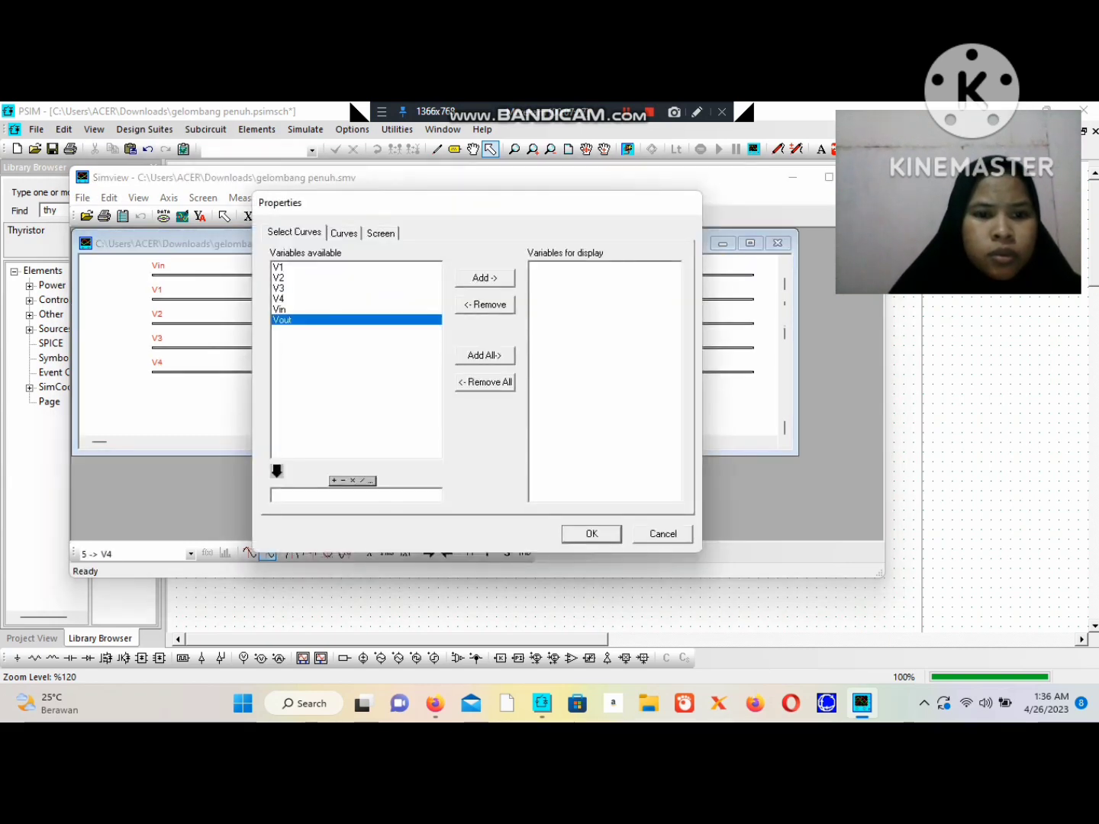
key(Return)
click(750, 243)
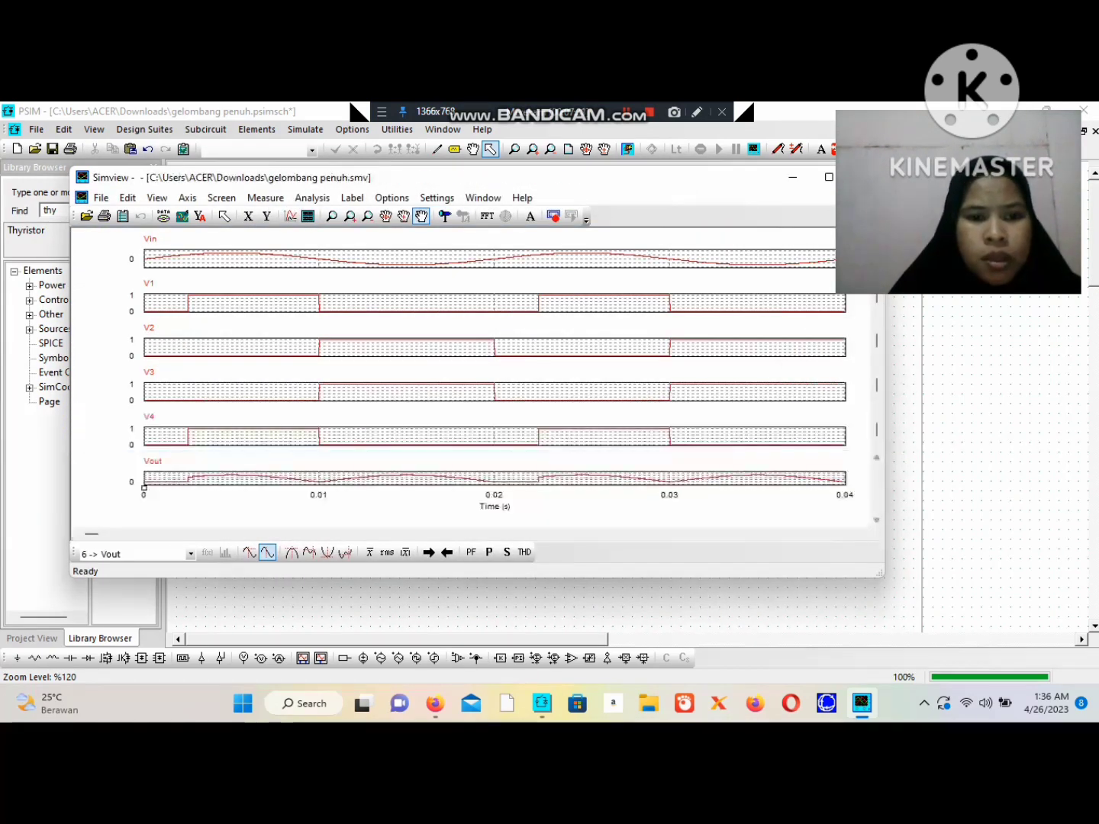
key(super+Up)
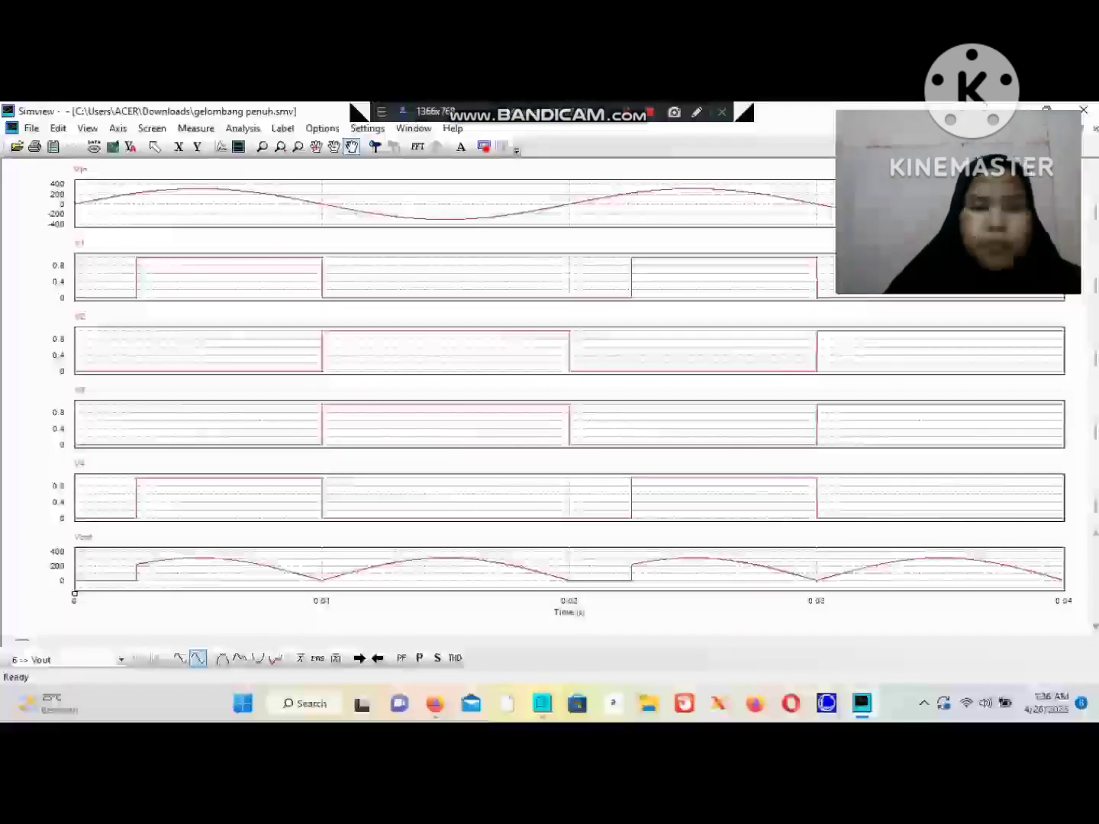
- Measure the RMS values of the plotted waveforms, close the readout and return to the schematic
click(318, 657)
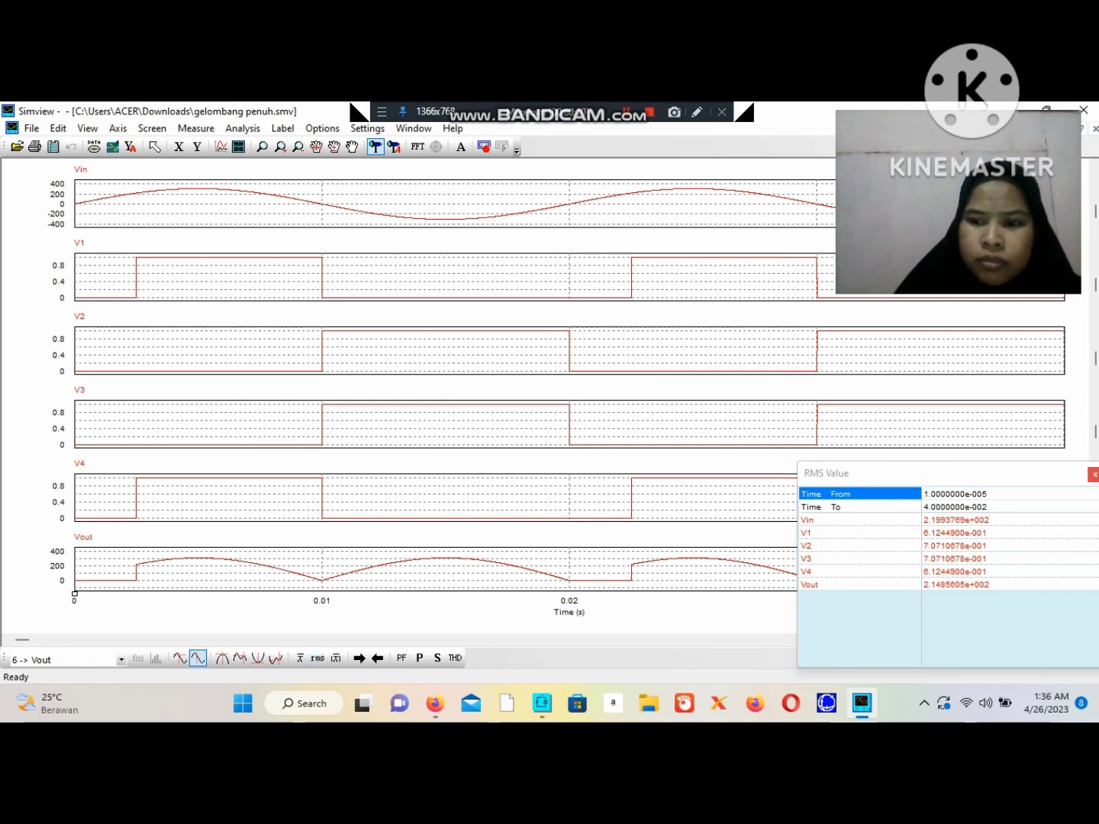
key(Escape)
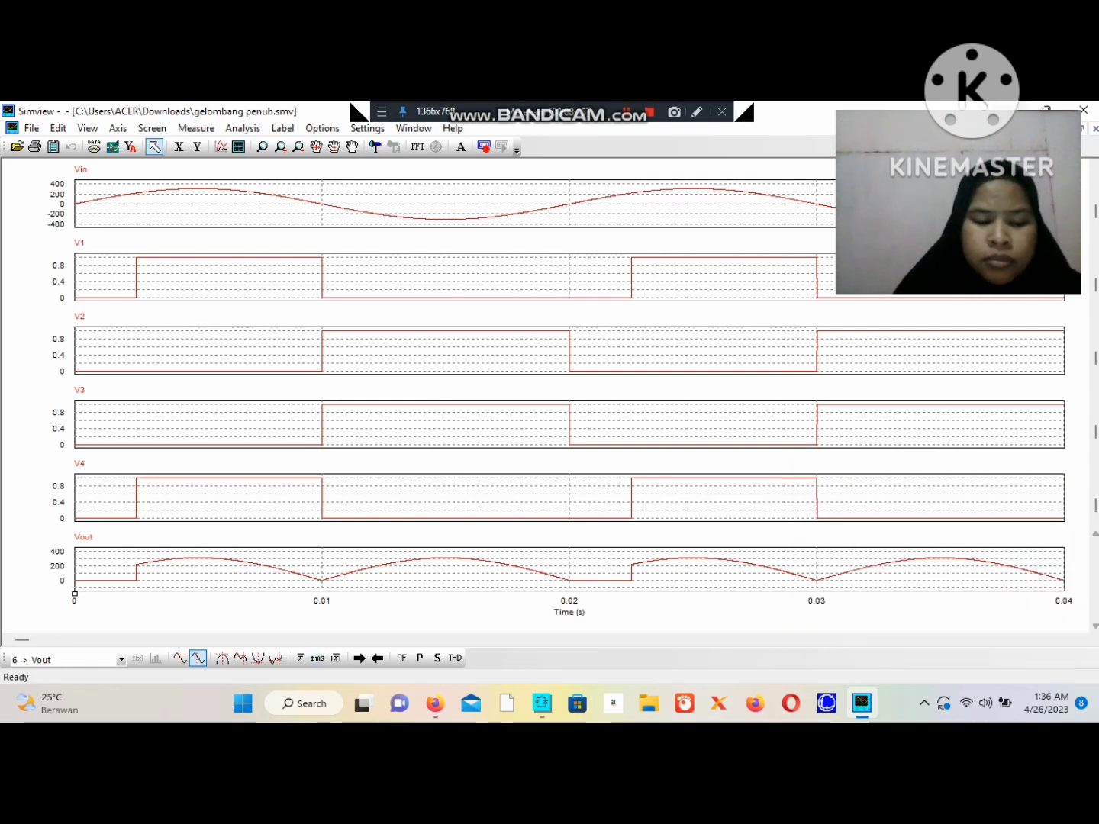
key(alt+Tab)
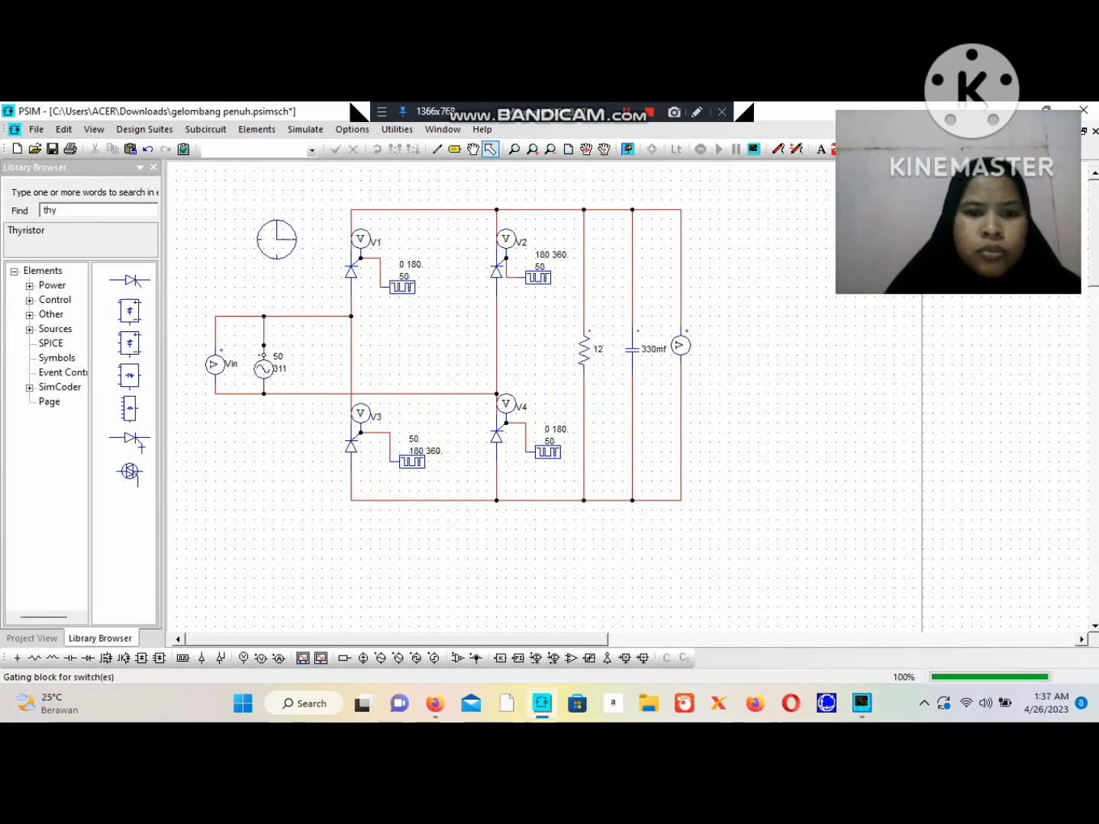
- Set the switching points of the gating block driving the V1 thyristor to 45 180
double_click(402, 284)
key(Delete)
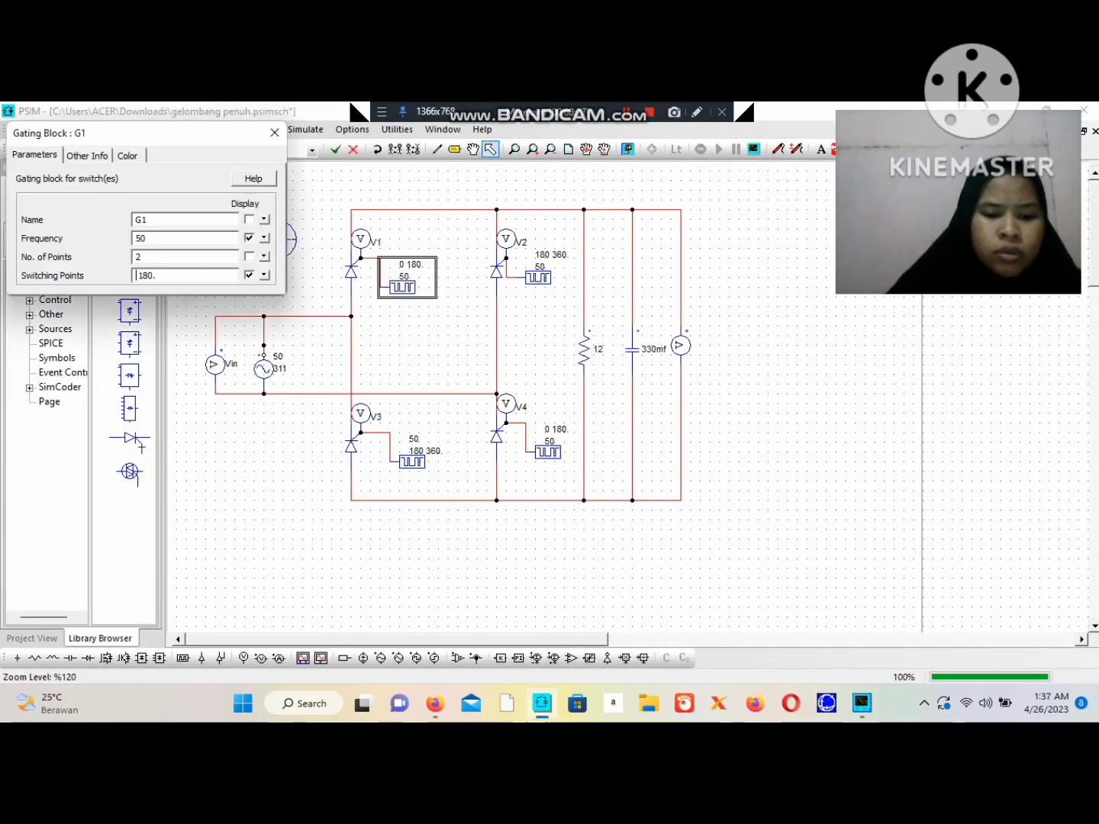
text(45)
click(275, 132)
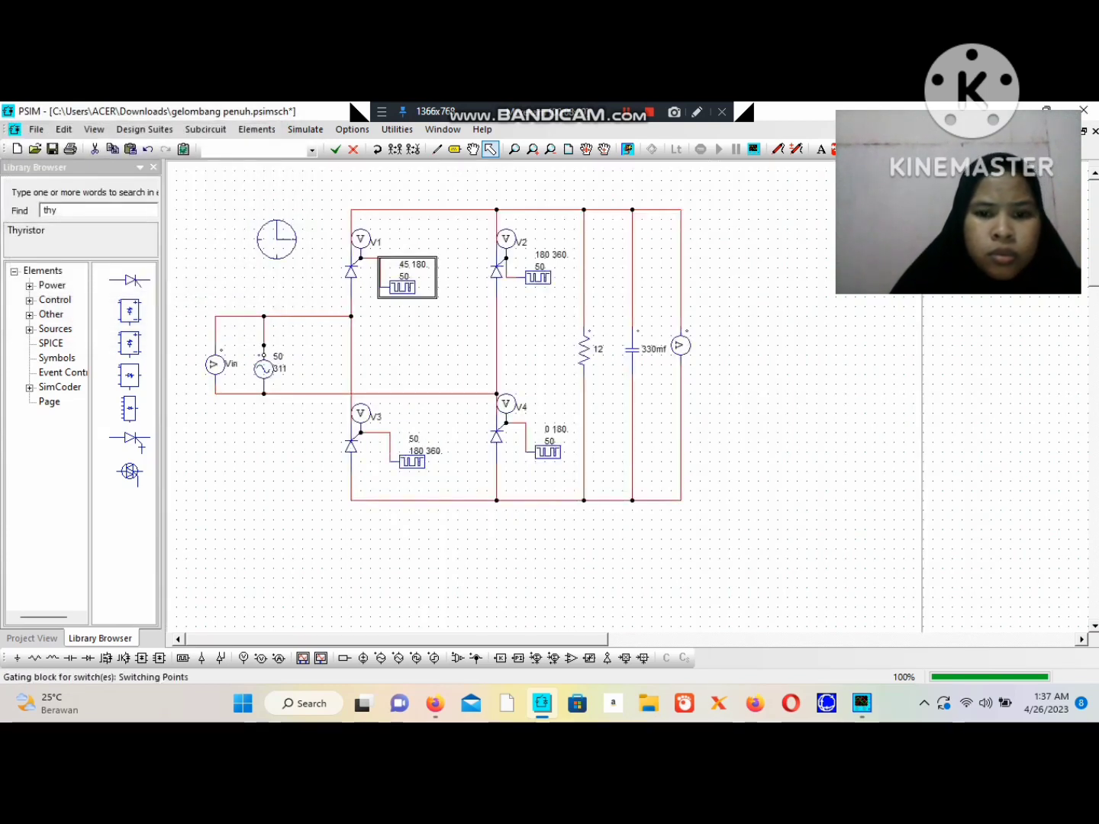
- Set the switching points of the gating block driving the V4 thyristor to 45 180
double_click(551, 442)
click(136, 275)
key(Delete)
key(Delete)
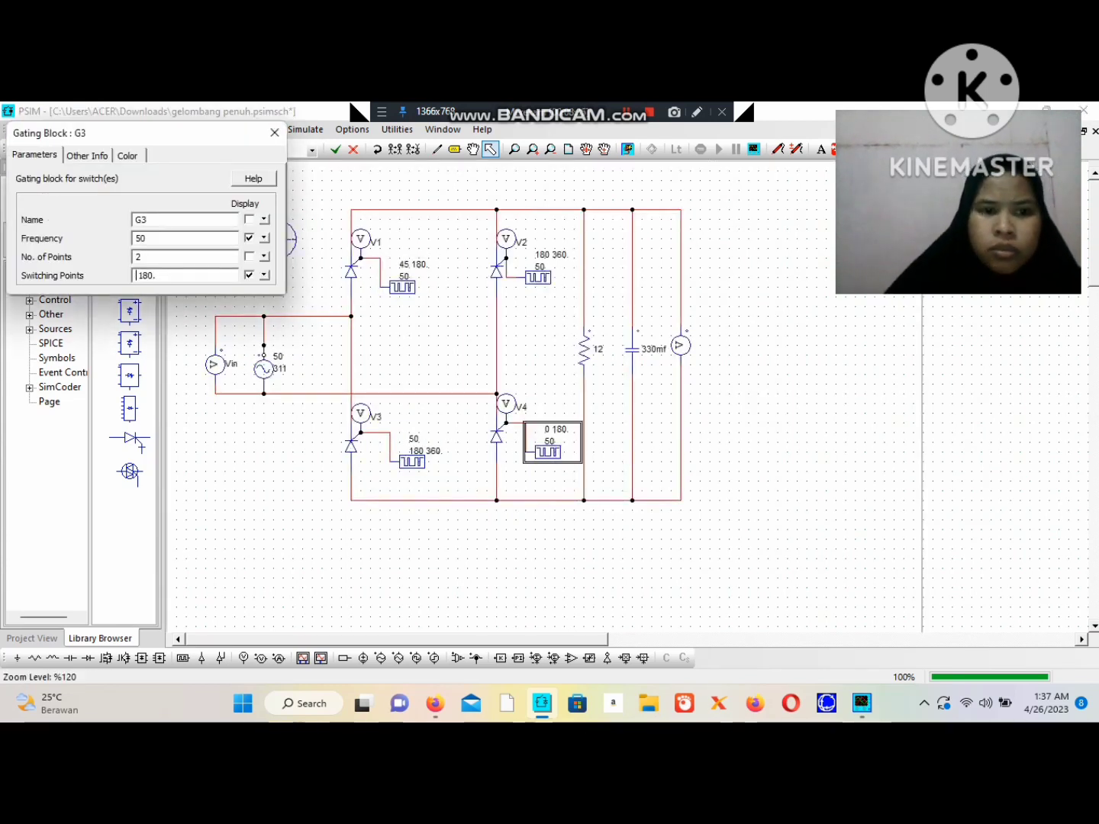
text(45)
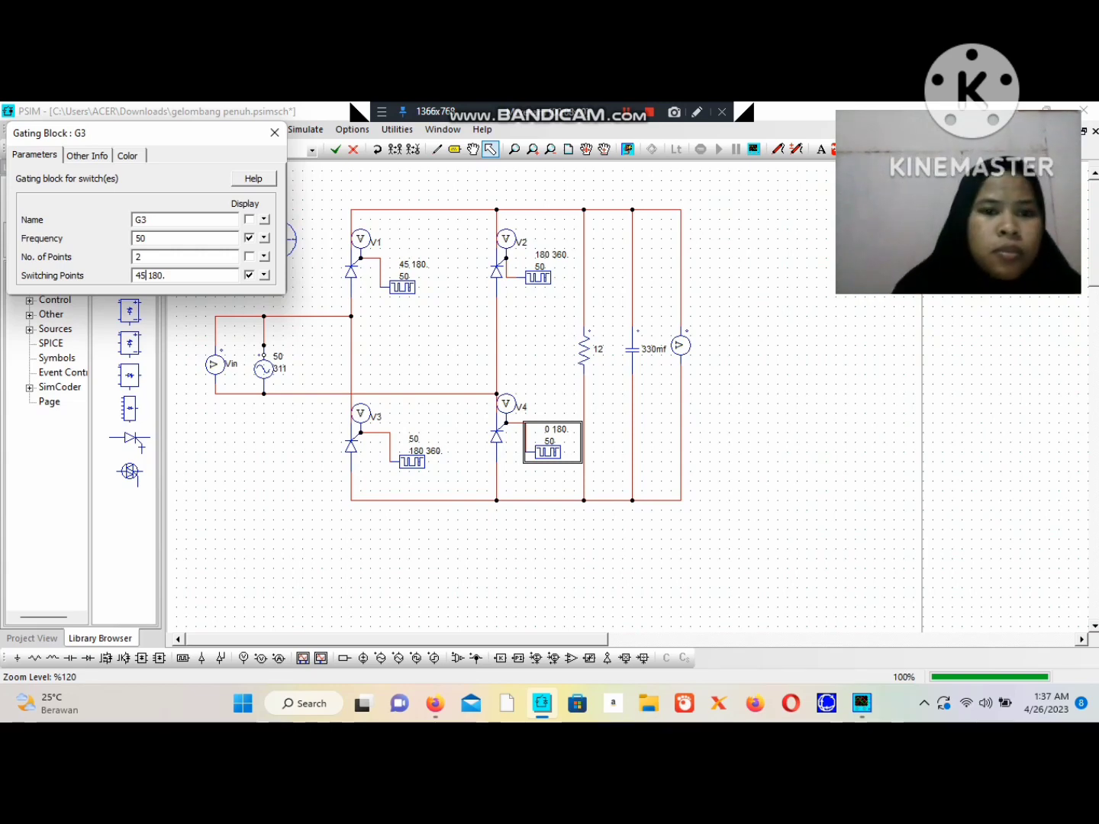
click(274, 132)
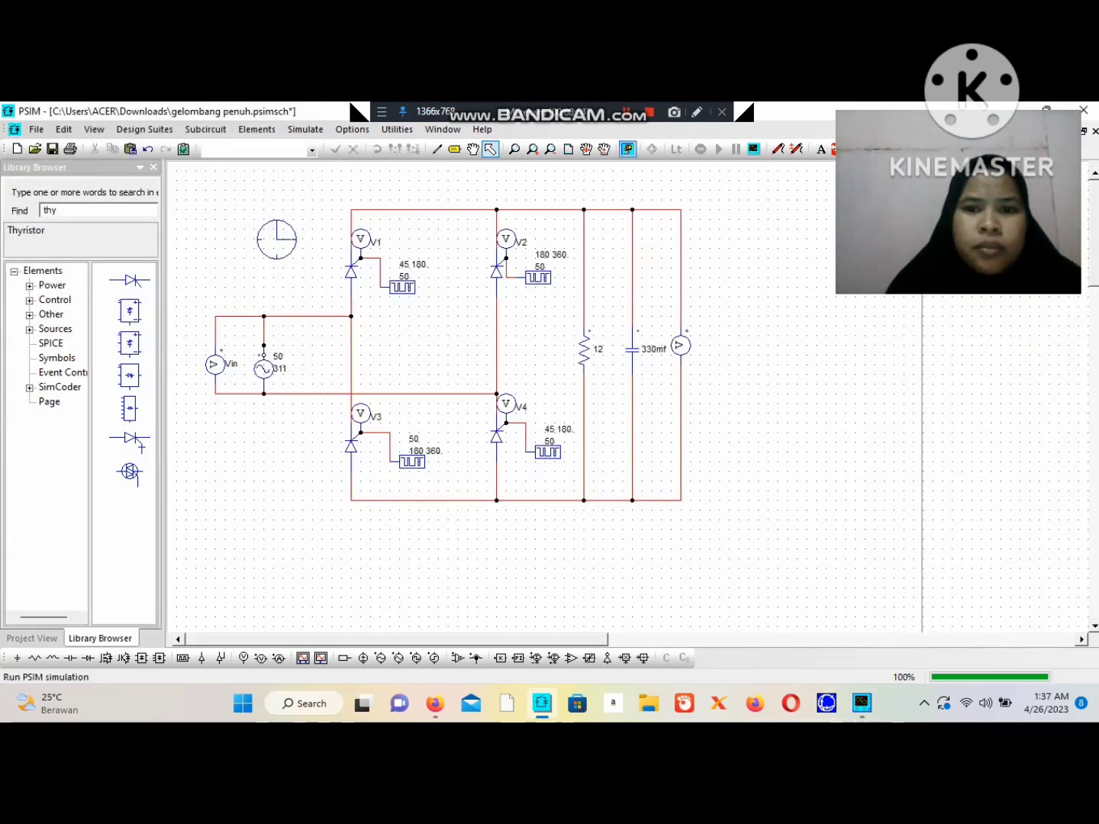
- Bring up the Simview waveforms, examine them at full window size and return to the schematic
click(753, 149)
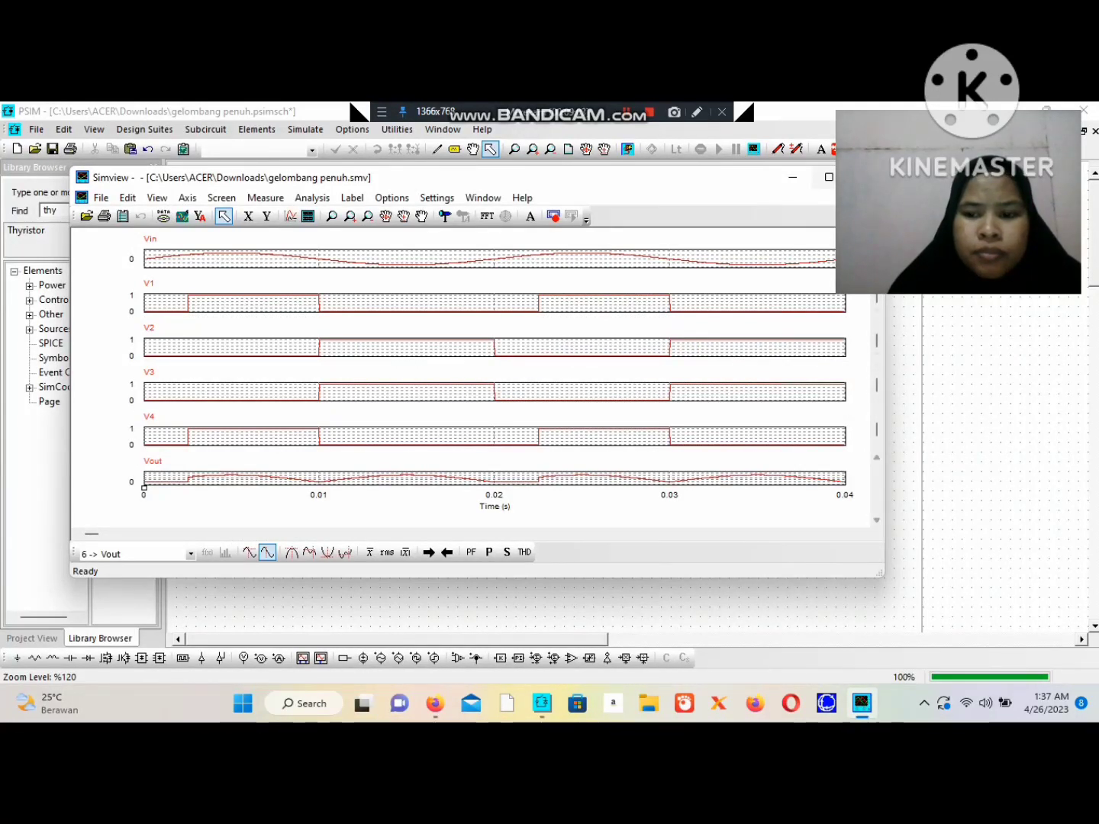
click(829, 177)
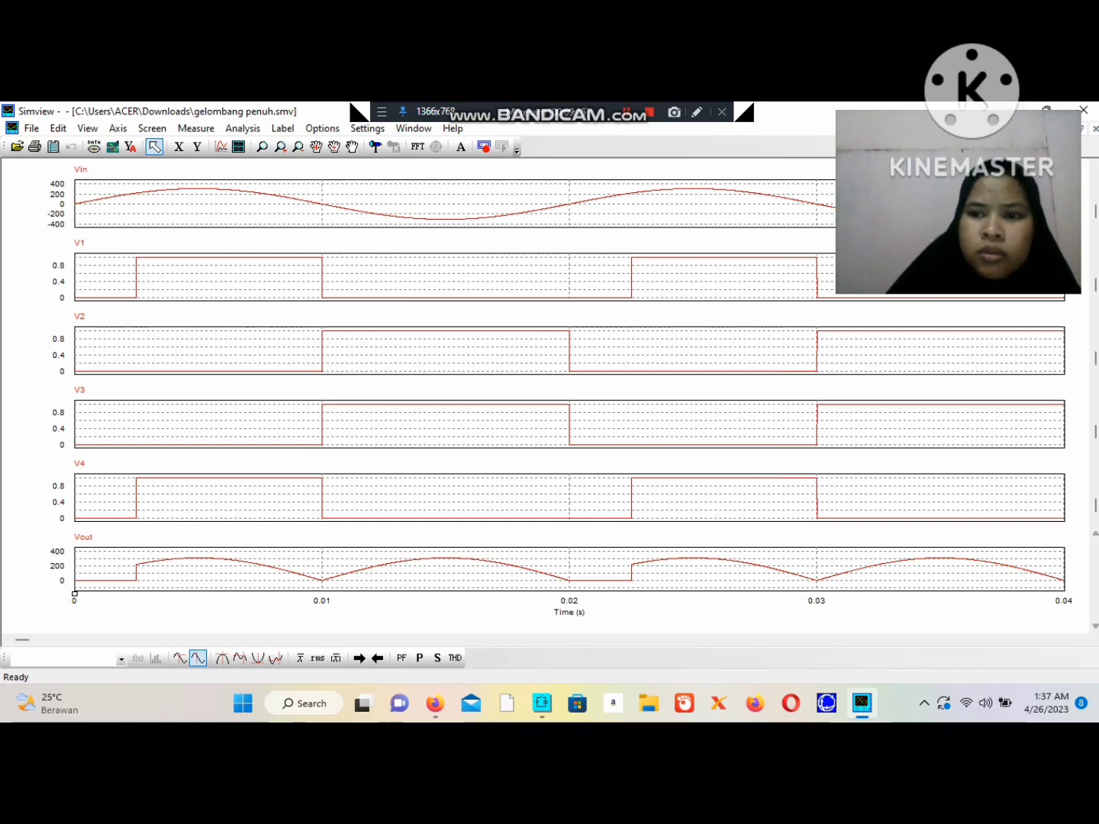
click(1009, 110)
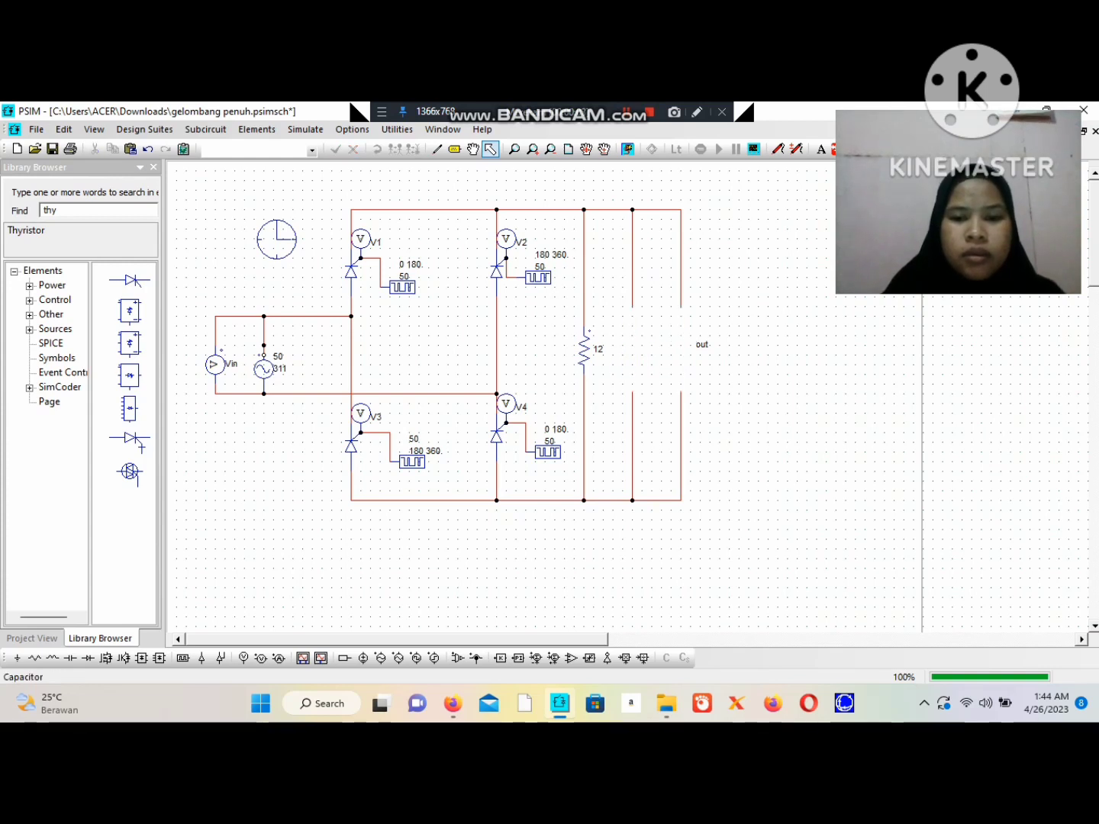
- Run the simulation of the full-wave bridge with the filter capacitor and plot the Vin waveform
click(627, 149)
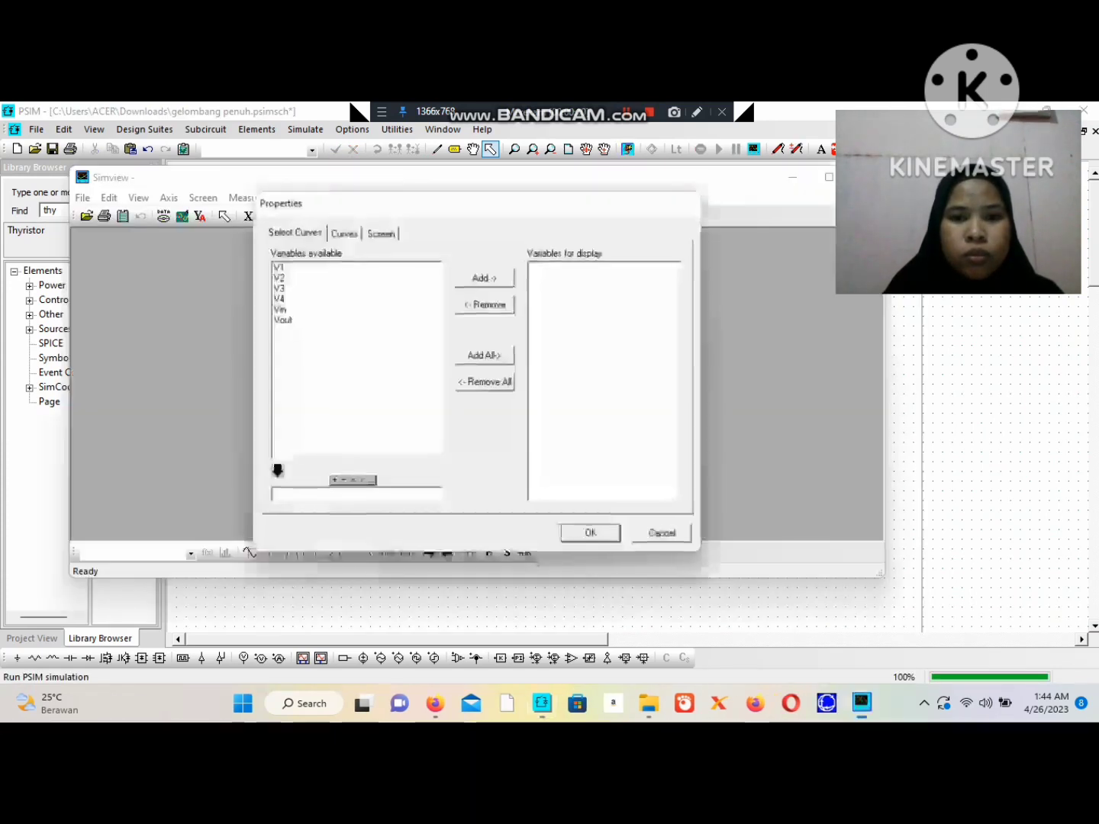
click(279, 309)
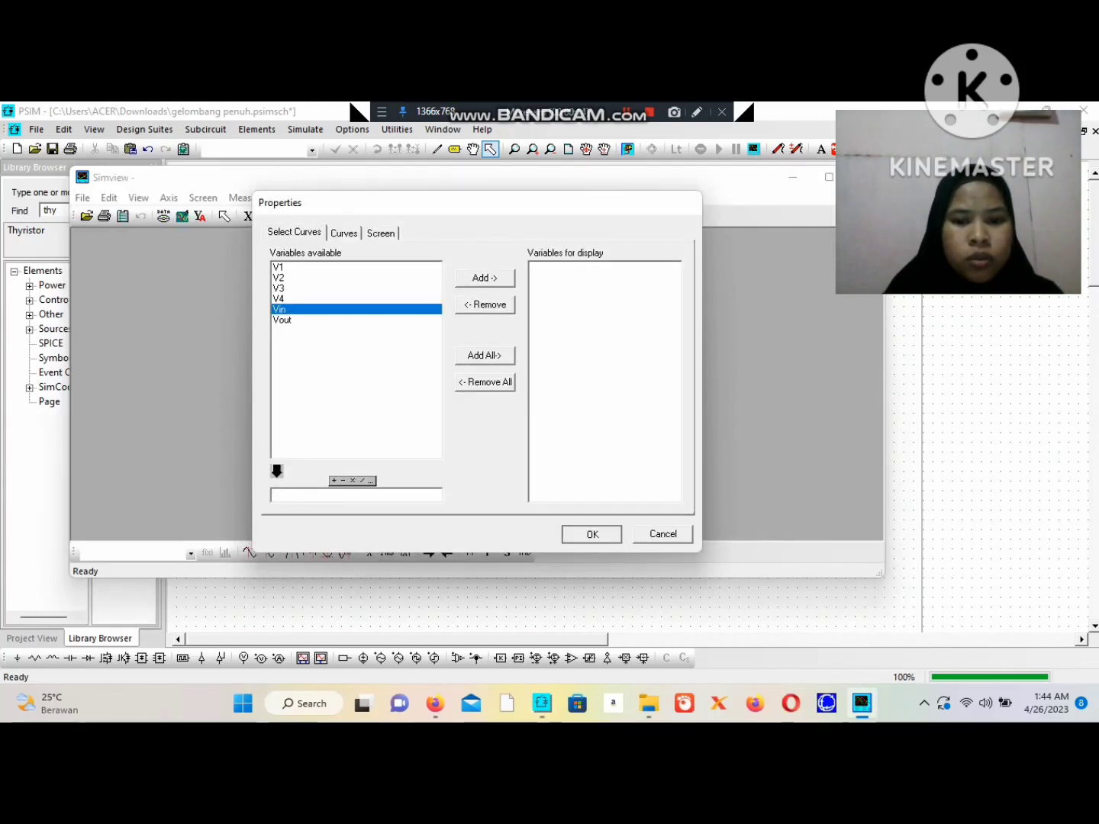
click(591, 534)
- Add separate plots for the gate signals V1 and V2 below the Vin waveform
click(308, 216)
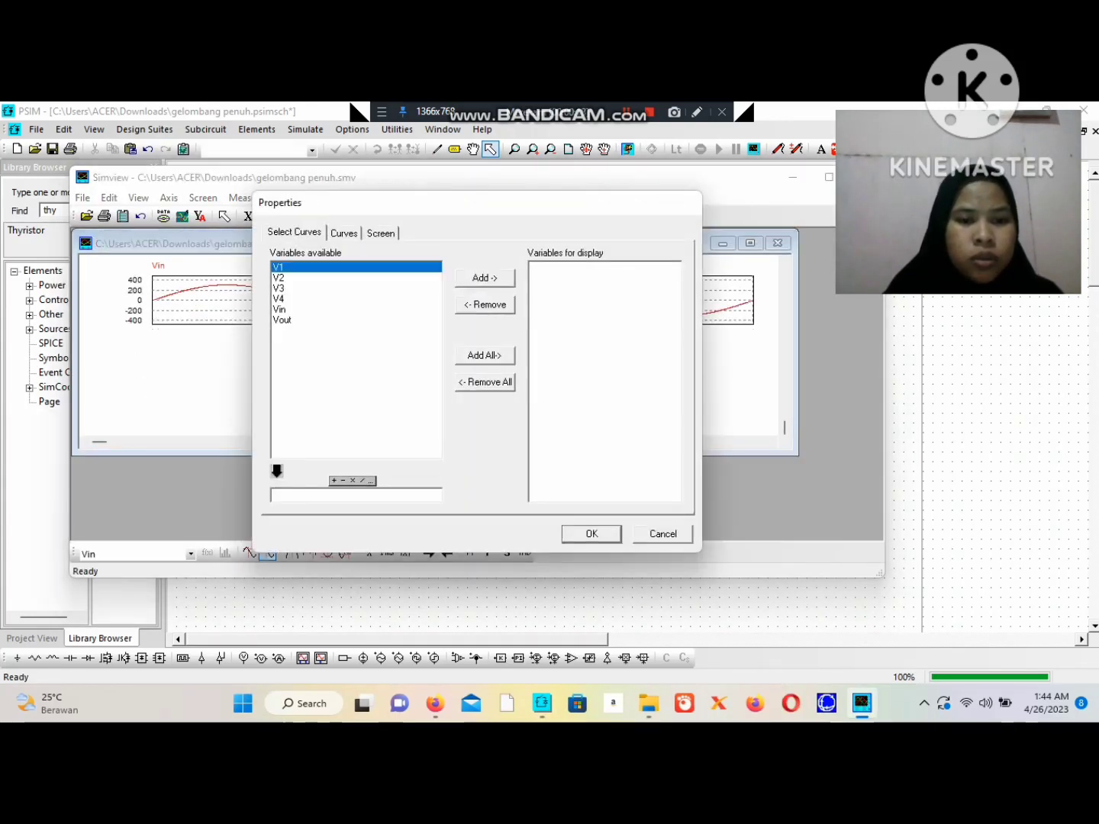
key(Return)
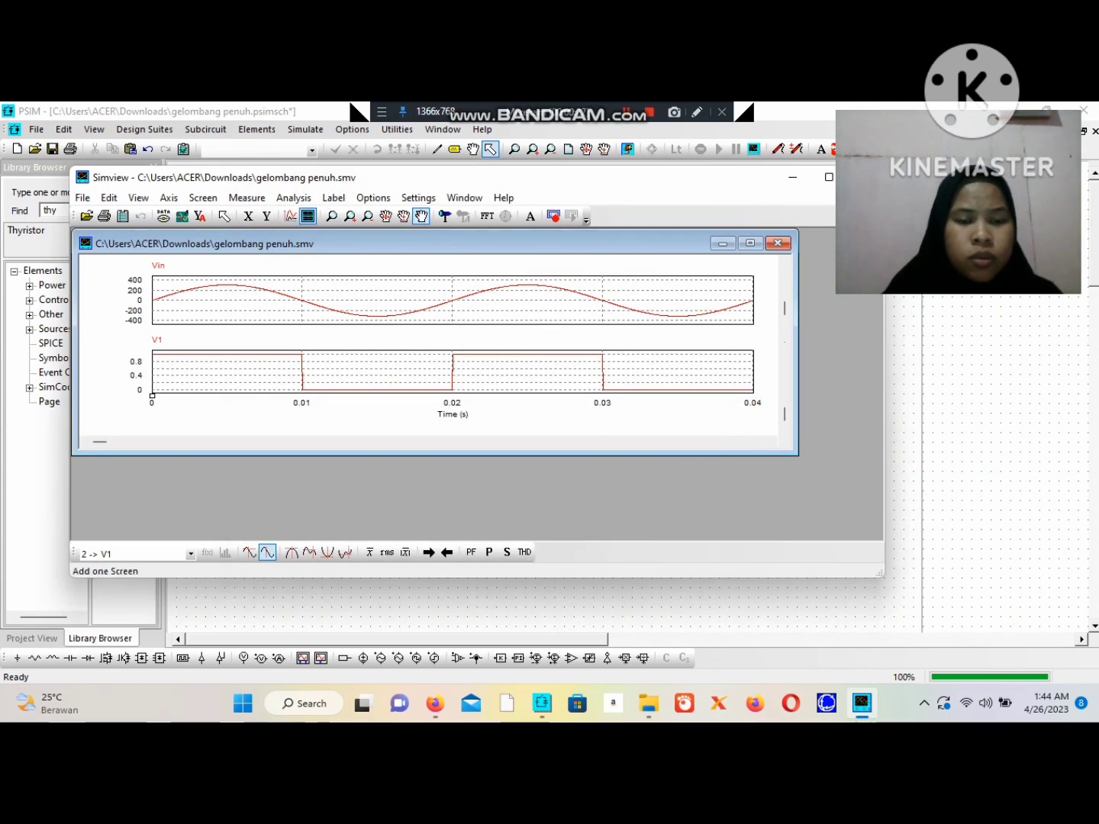
click(308, 216)
click(280, 277)
key(Return)
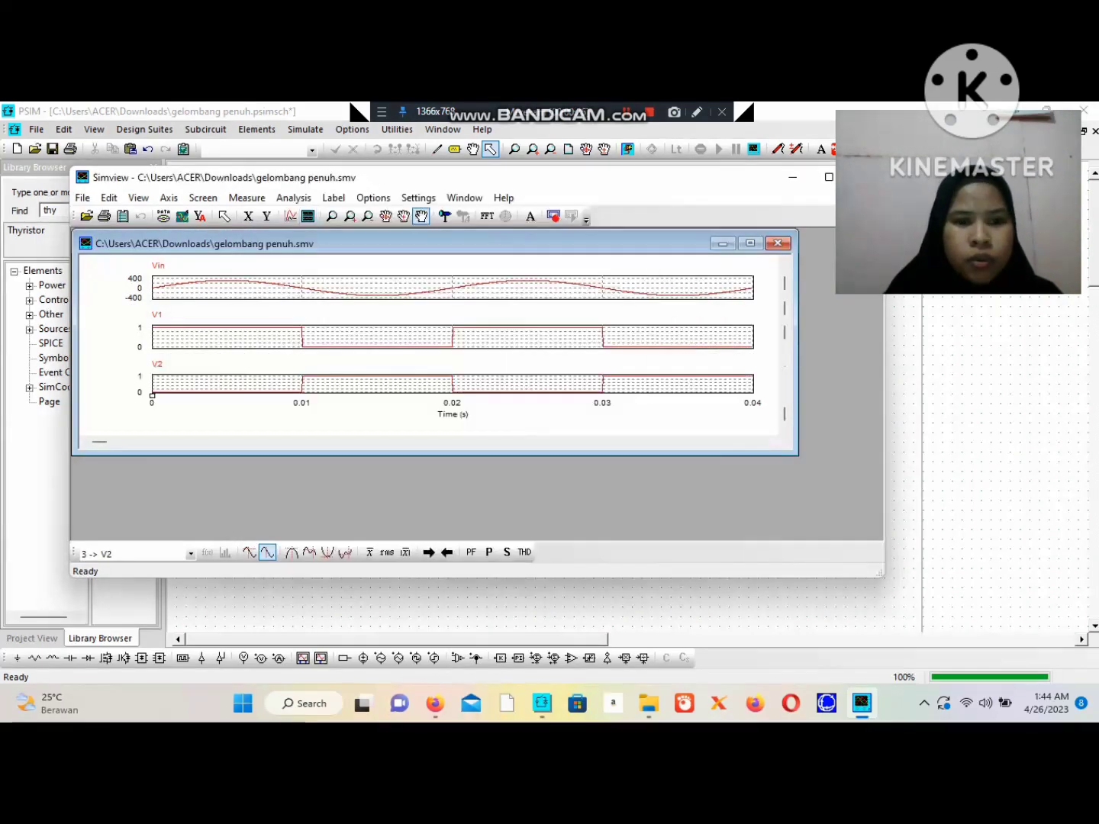
- Add separate plots for the gate signals V3 and V4 below V2
click(308, 216)
click(280, 288)
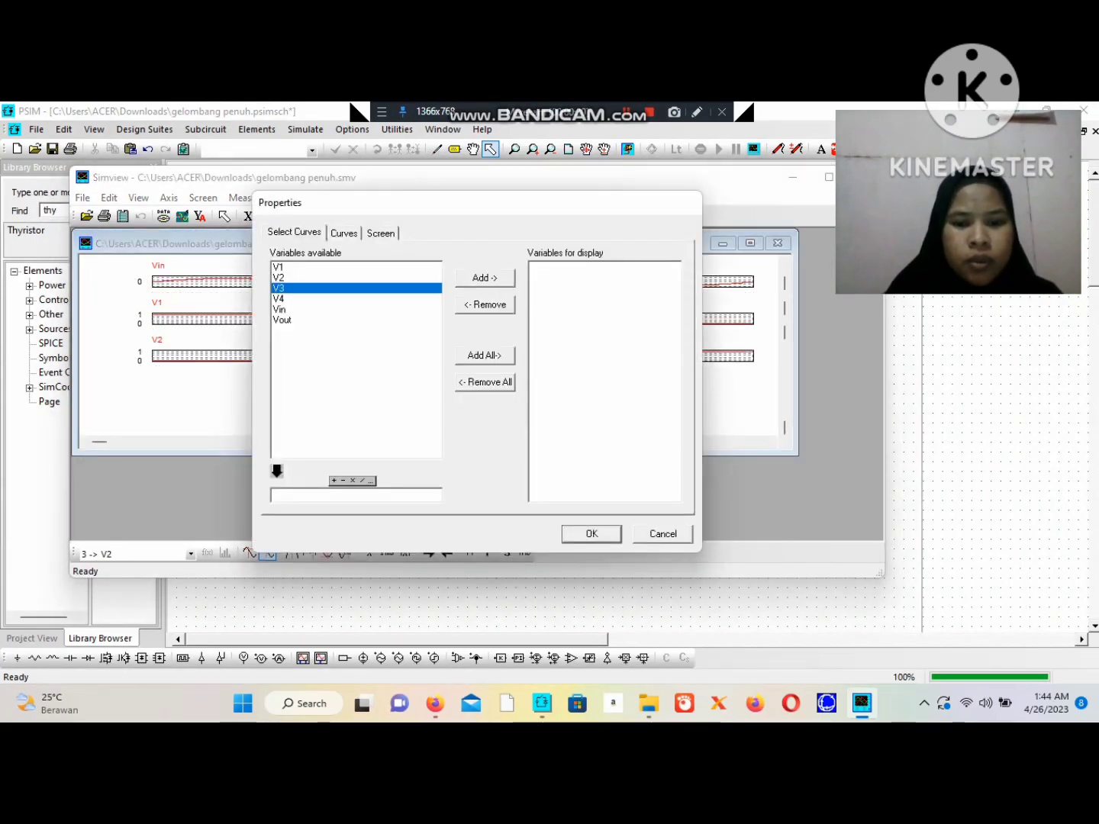
key(Return)
click(308, 216)
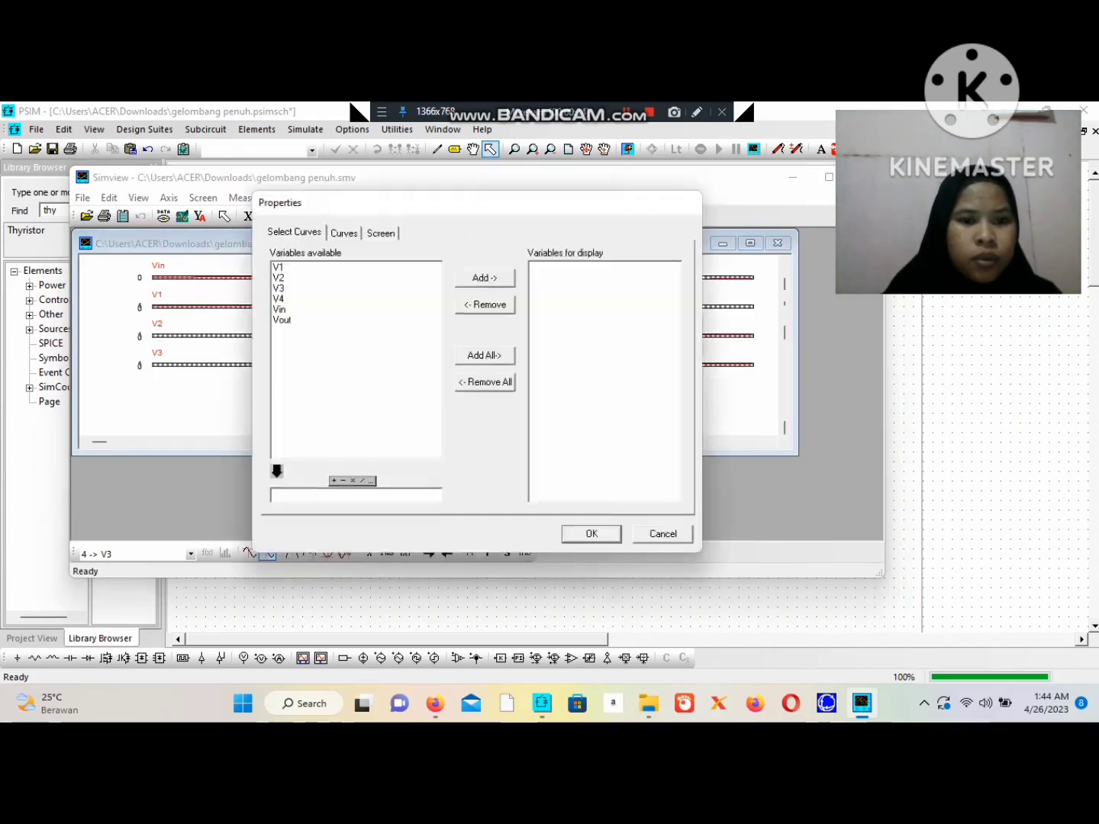
click(279, 299)
key(Return)
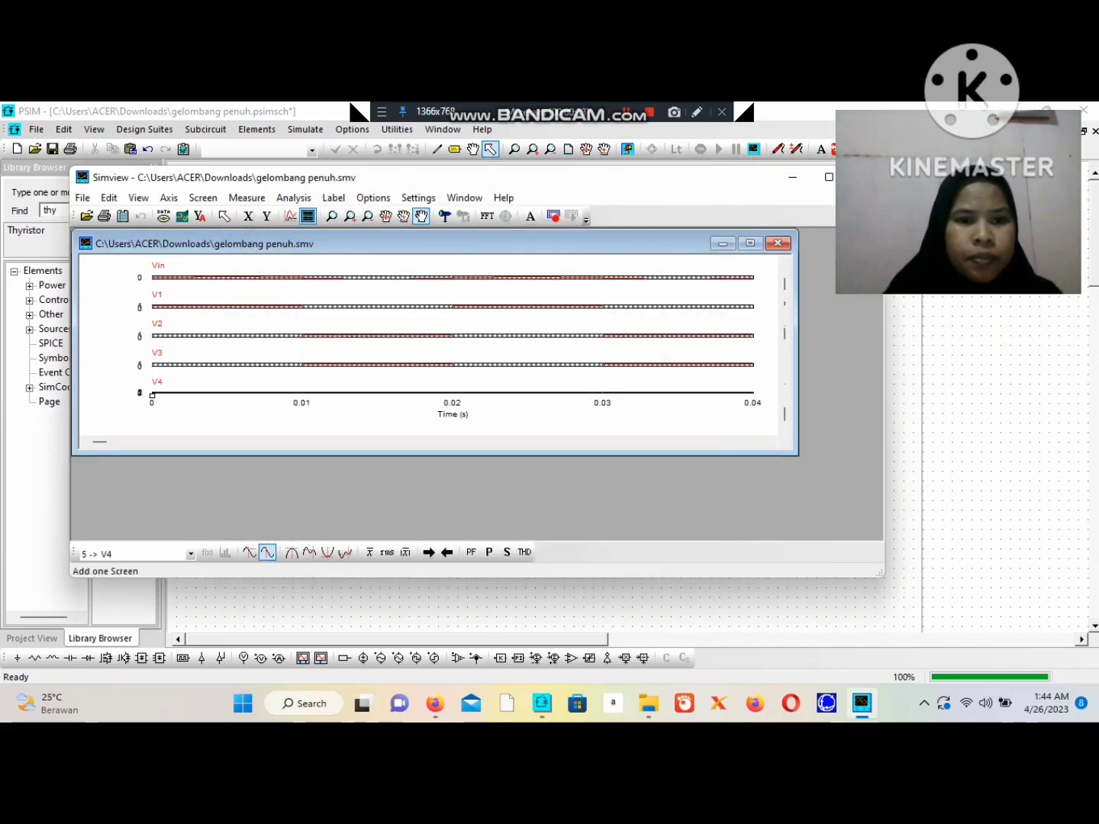
- Add Vout as a separate plot below V4 and maximize both the graph and the Simview window
click(308, 216)
click(279, 320)
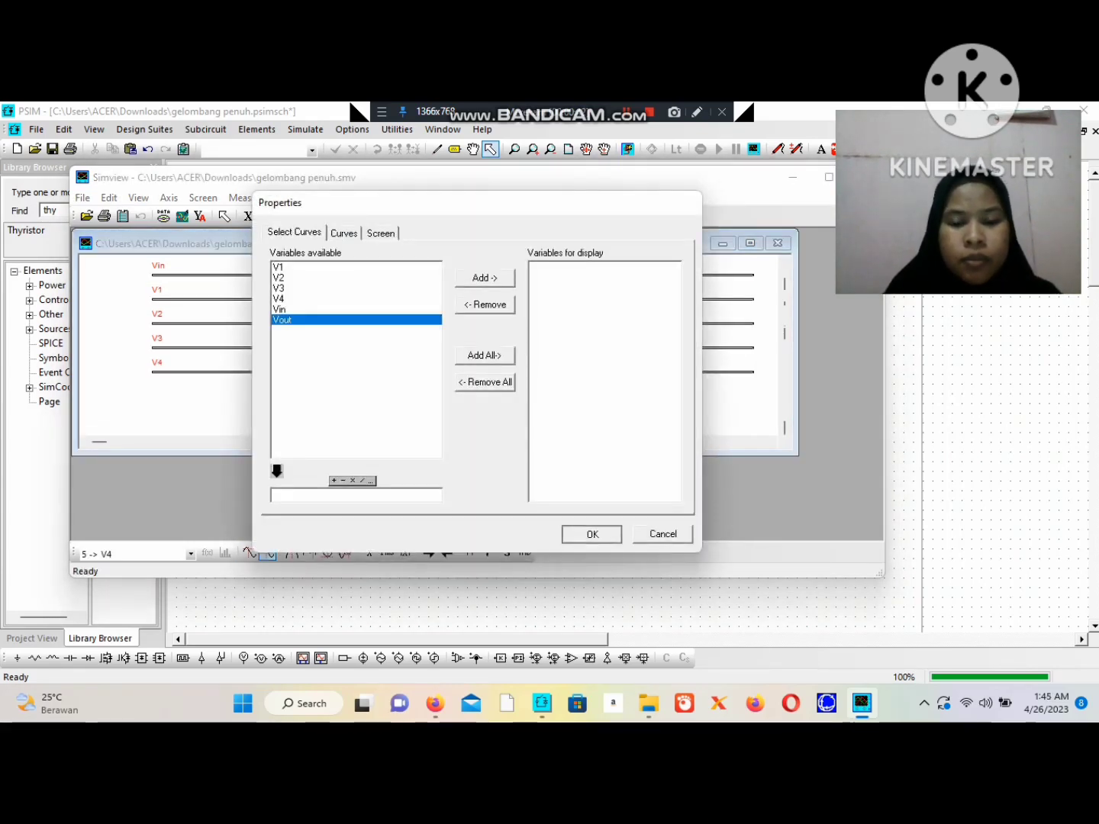
key(Return)
click(750, 243)
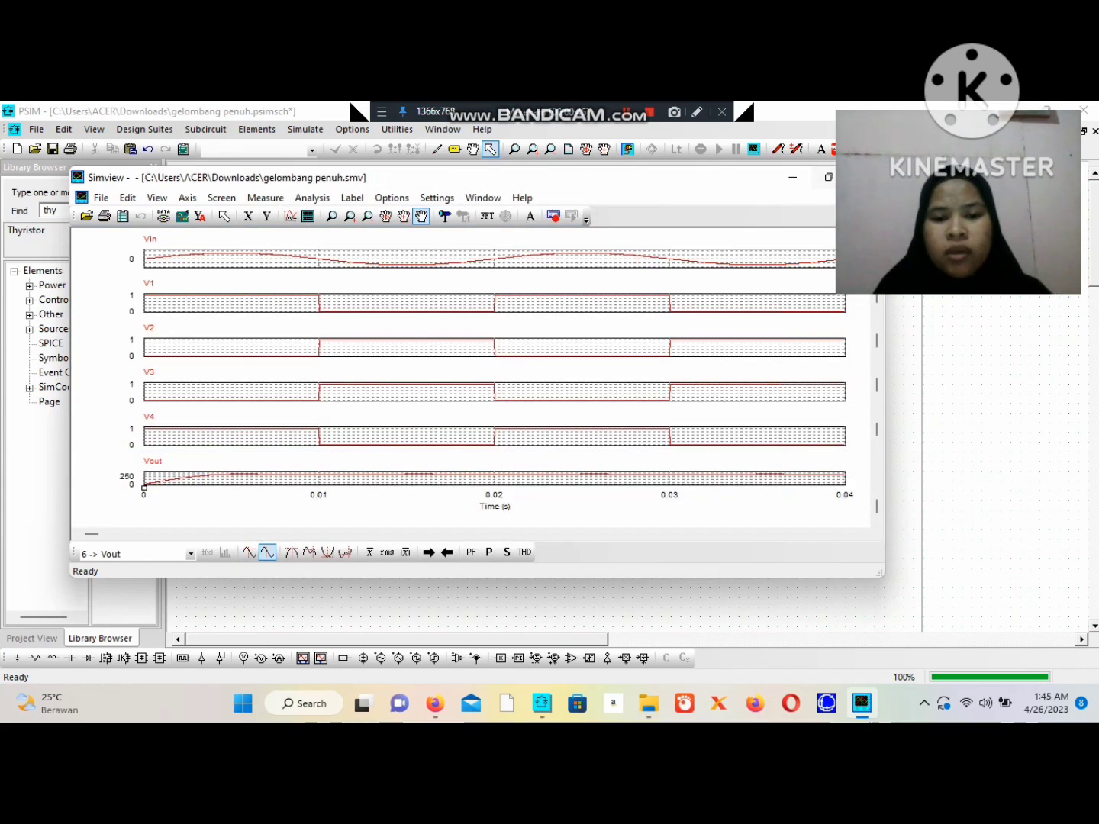
click(829, 177)
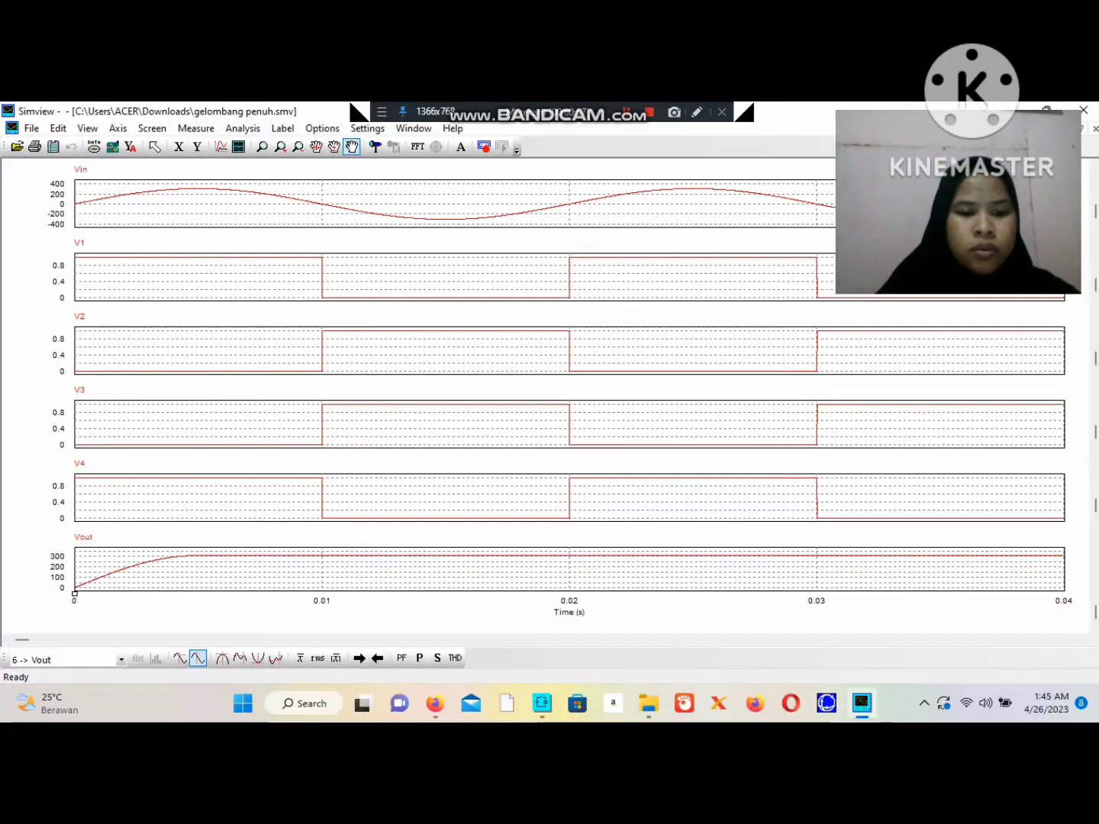
- Measure the RMS values of Vin, the gate signals and Vout, and switch back to the PSIM schematic
click(317, 658)
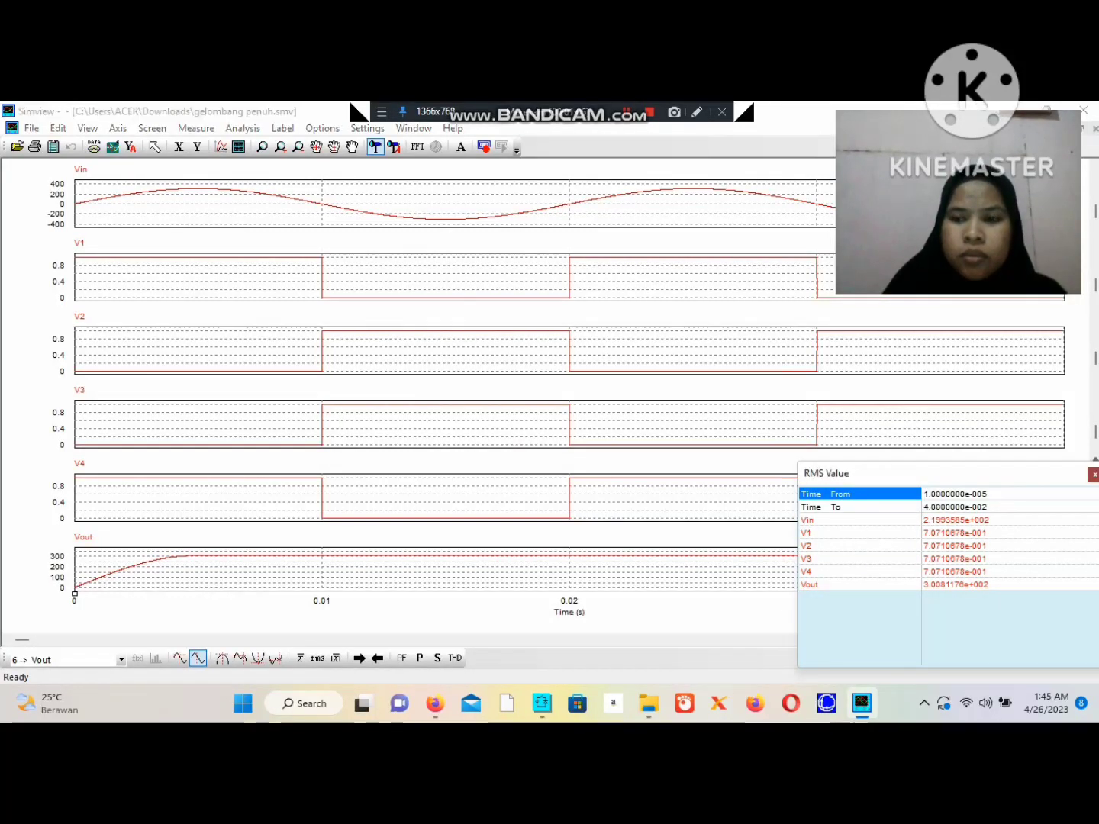
key(Escape)
key(alt+Tab)
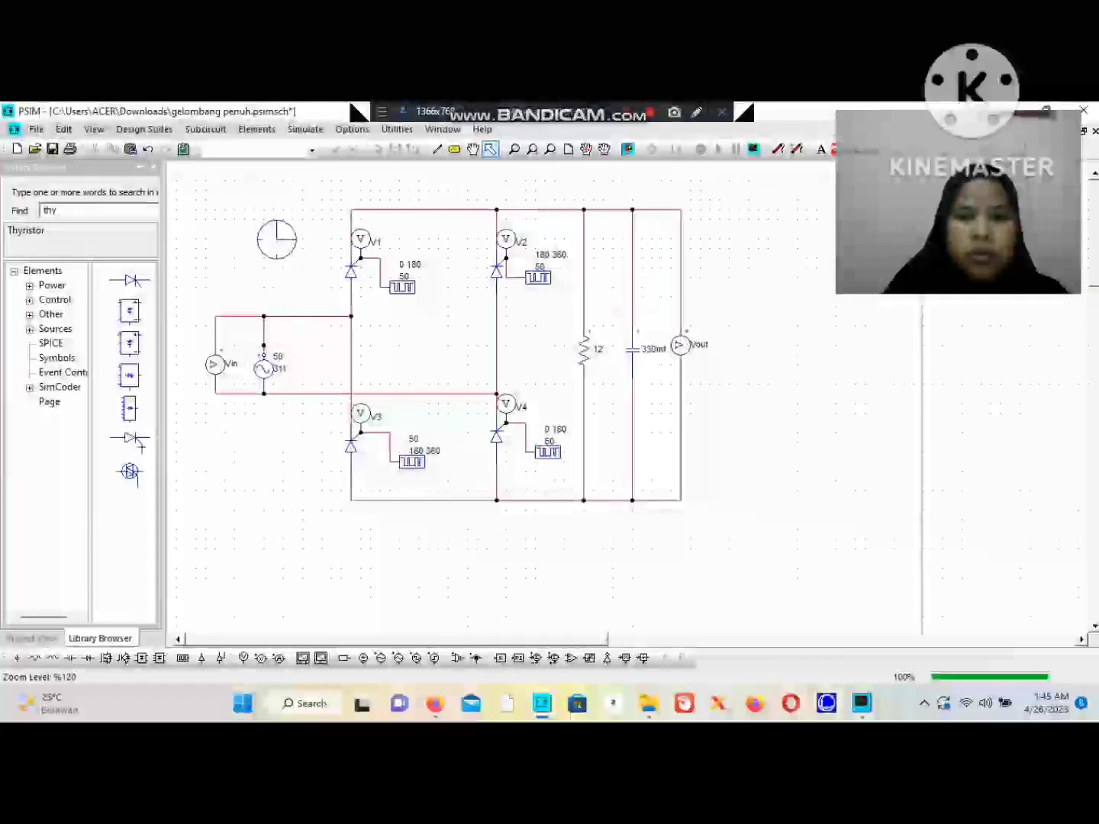